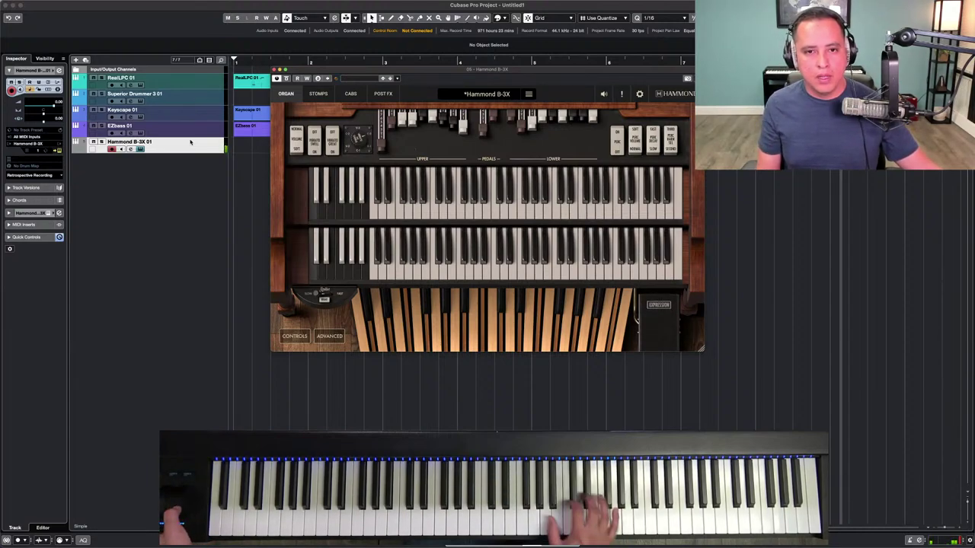
Set the microphone distance of the Hammond B-3X's Leslie cabinet to near its maximum.
{"action": "left_click", "coordinate": [349, 94]}
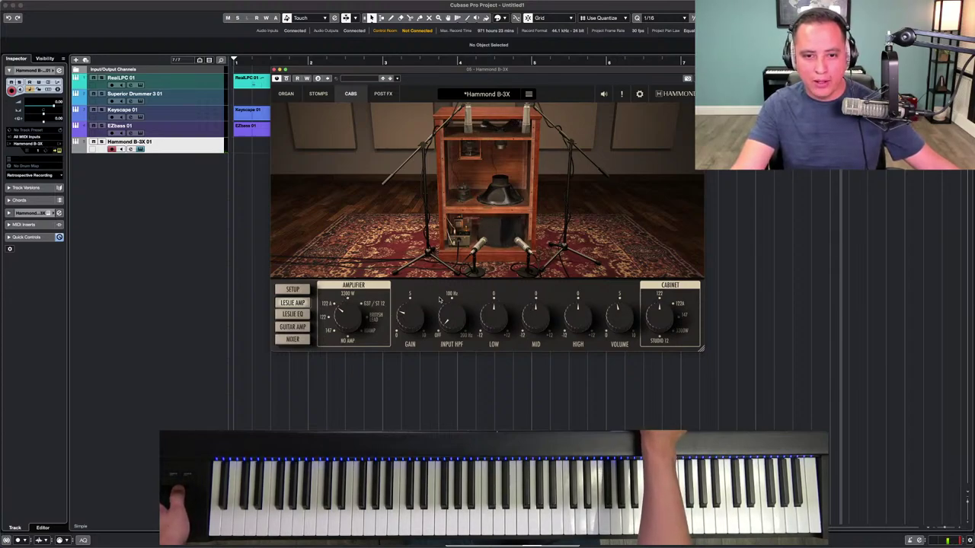
{"action": "left_click", "coordinate": [299, 290]}
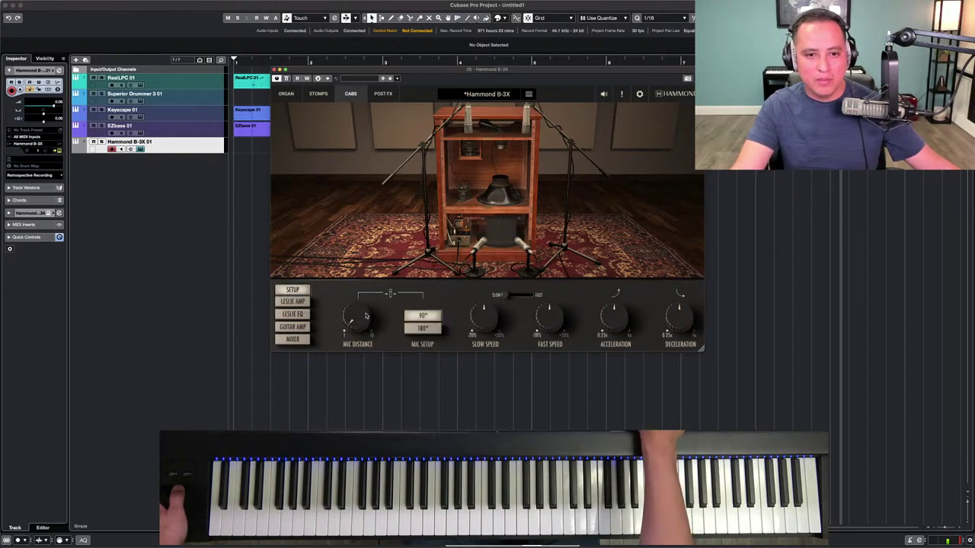
{"action": "left_click_drag", "start_coordinate": [361, 318], "coordinate": [368, 217]}
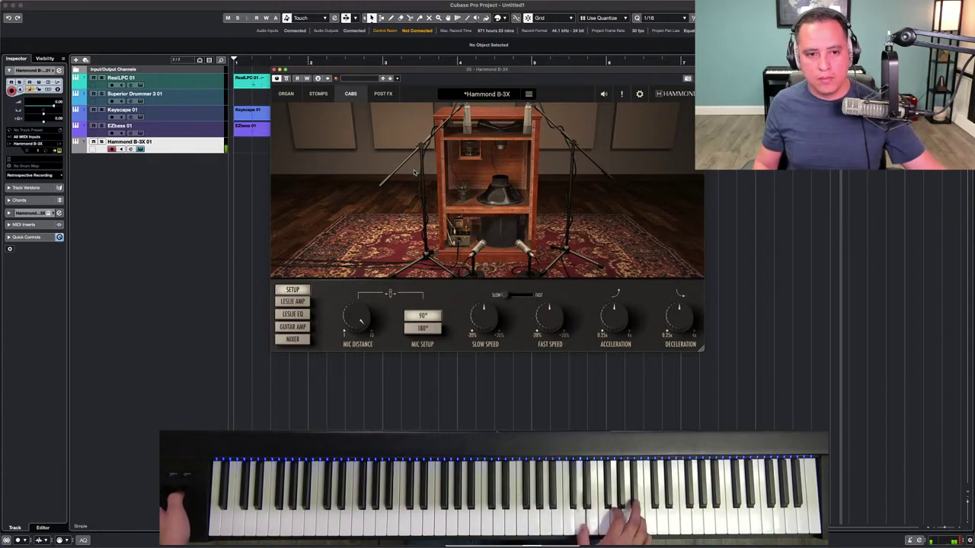
Check the cabinet's mixer settings and close the Hammond B-3X instrument window.
{"action": "left_click", "coordinate": [293, 339]}
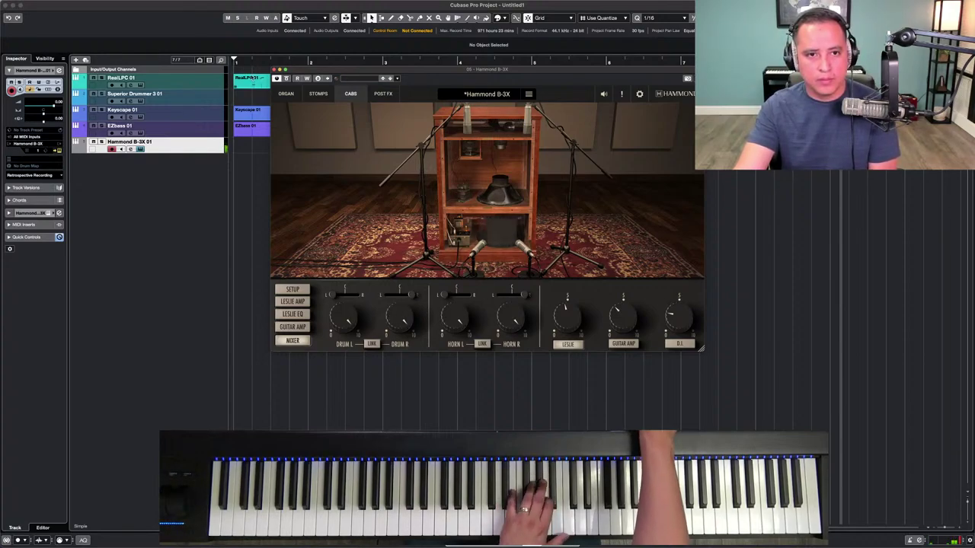
{"action": "left_click", "coordinate": [286, 93]}
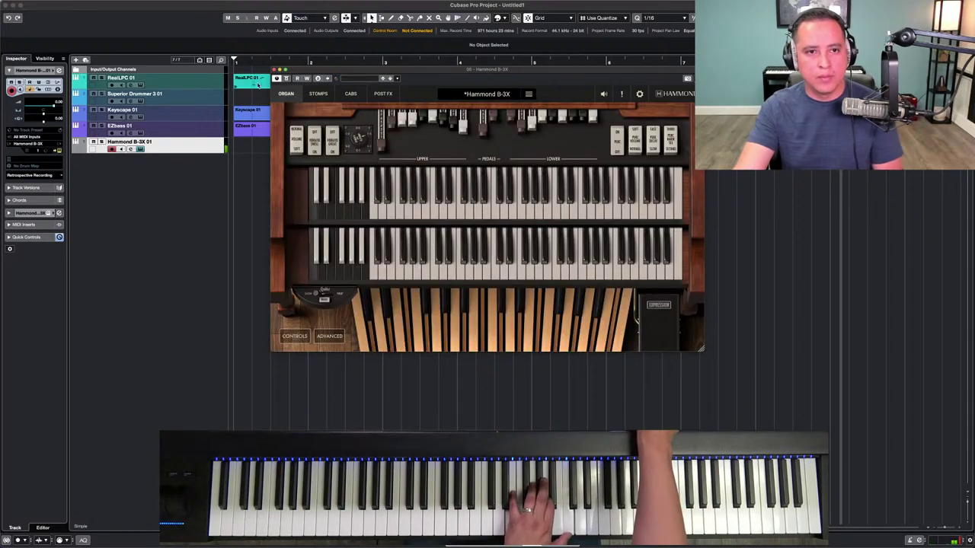
{"action": "left_click", "coordinate": [276, 70]}
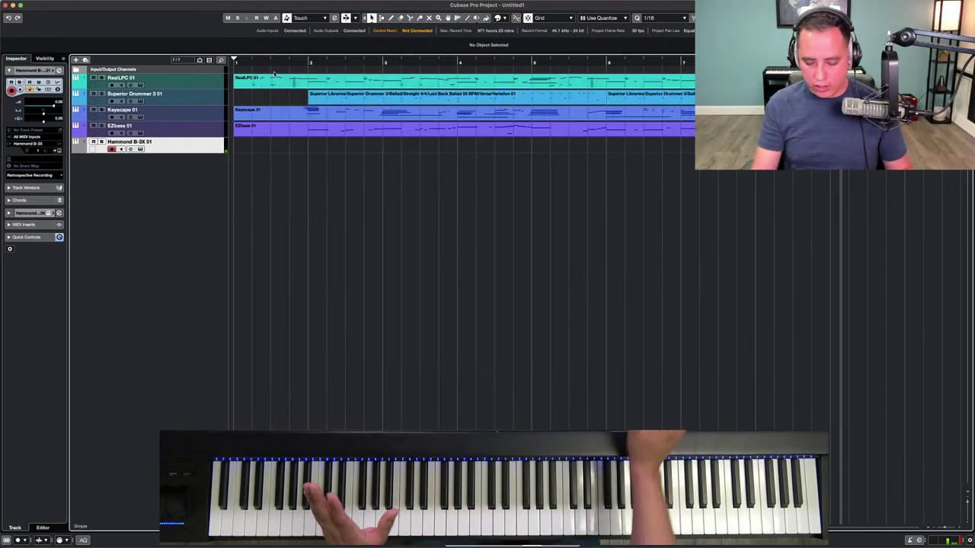
Record an organ performance on the Hammond B-3X 01 track from bar 1 to bar 10.
{"action": "key", "text": "space"}
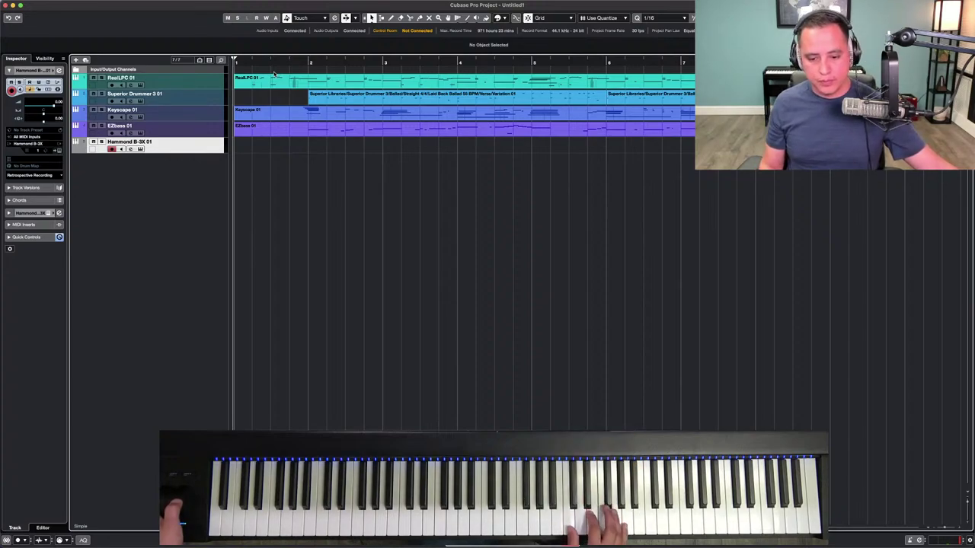
{"action": "key", "text": "KP_Multiply"}
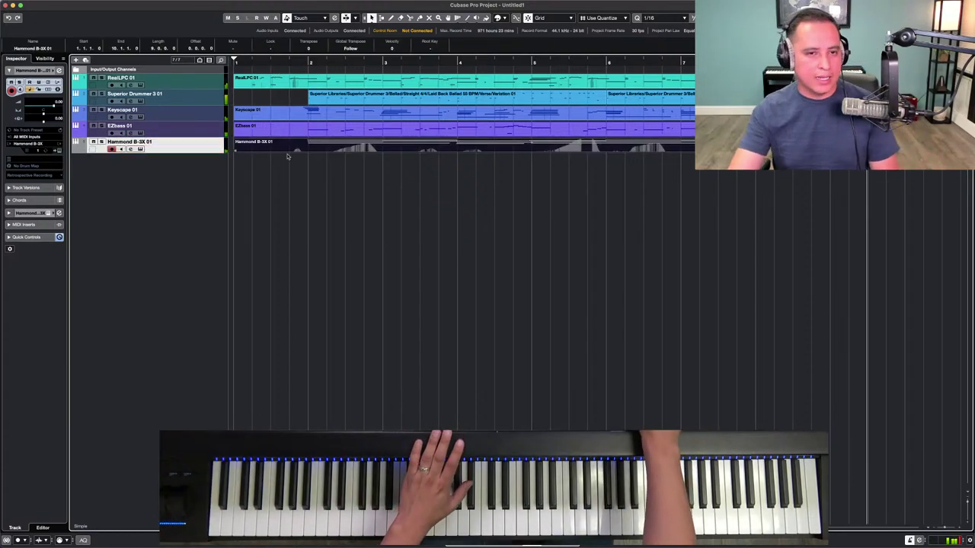
{"action": "key", "text": "space"}
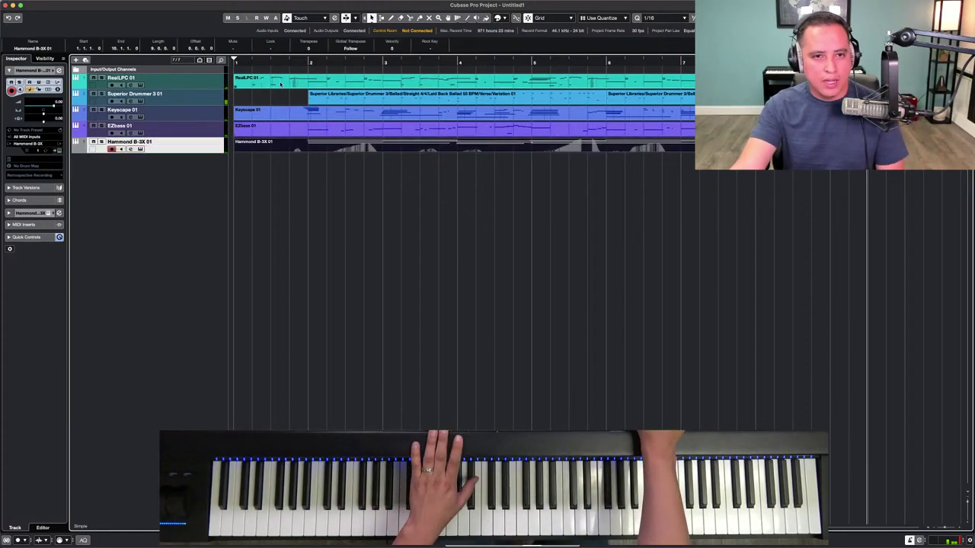
Open the recorded Hammond B-3X part in the note editor and show CC 11 (Expression) in its controller lane.
{"action": "double_click", "coordinate": [299, 149]}
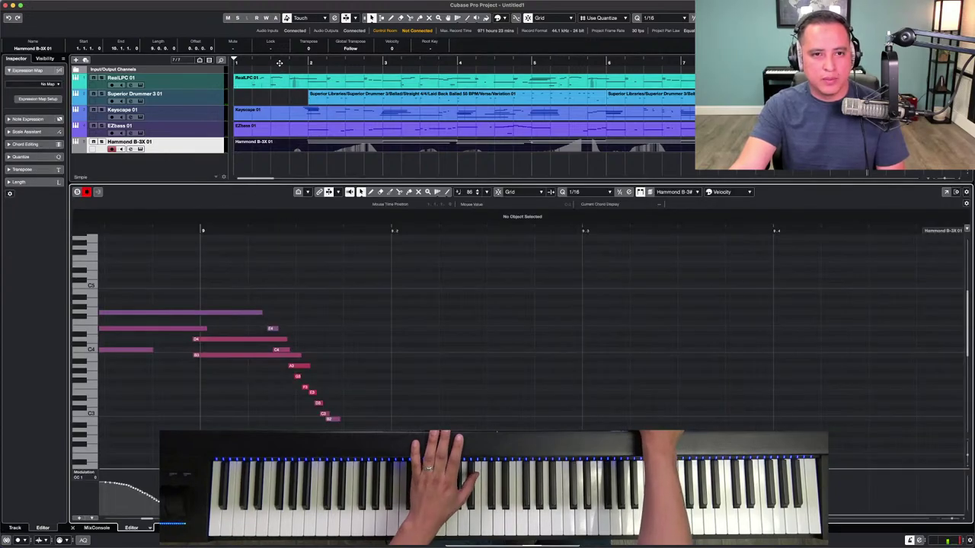
{"action": "double_click", "coordinate": [296, 147]}
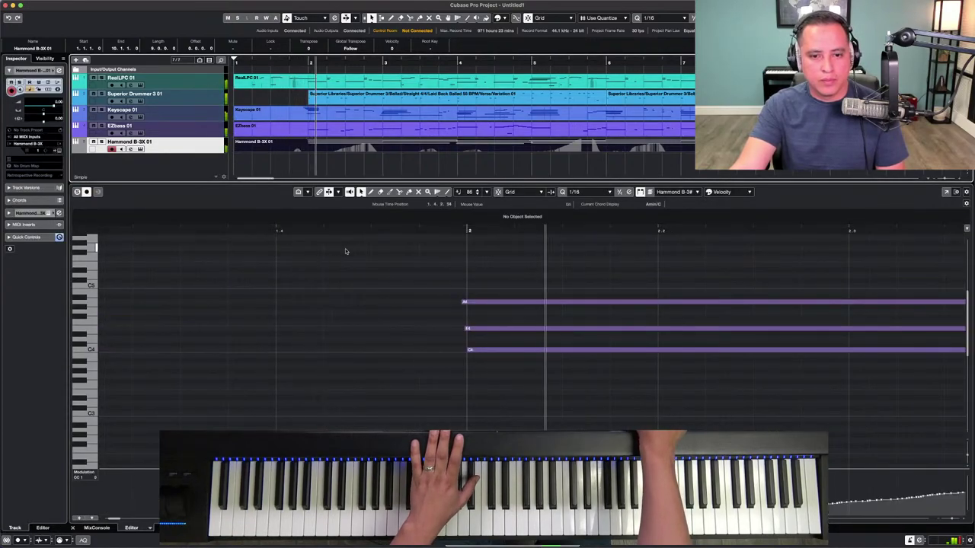
{"action": "key", "text": "space"}
{"action": "scroll", "coordinate": [333, 253], "scroll_direction": "down", "scroll_amount": 3}
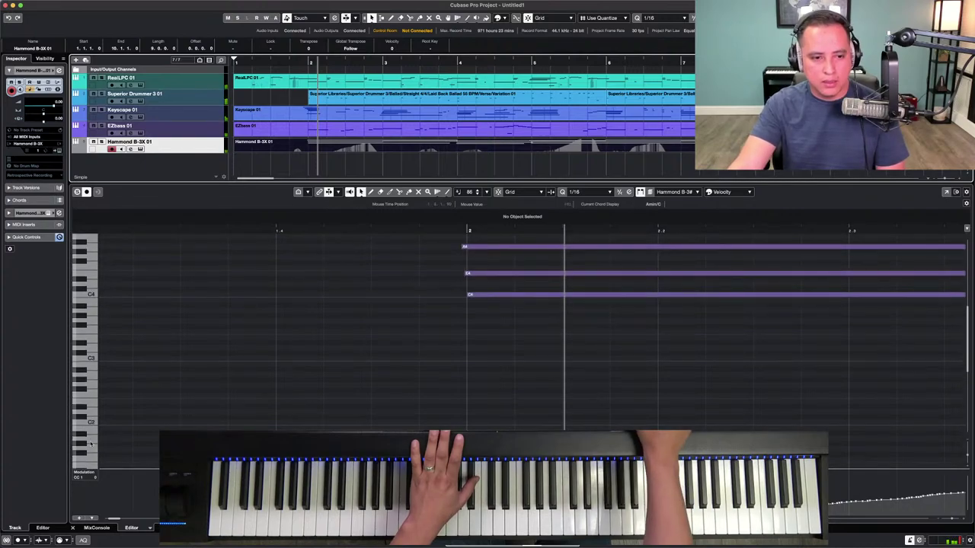
{"action": "left_click", "coordinate": [91, 477]}
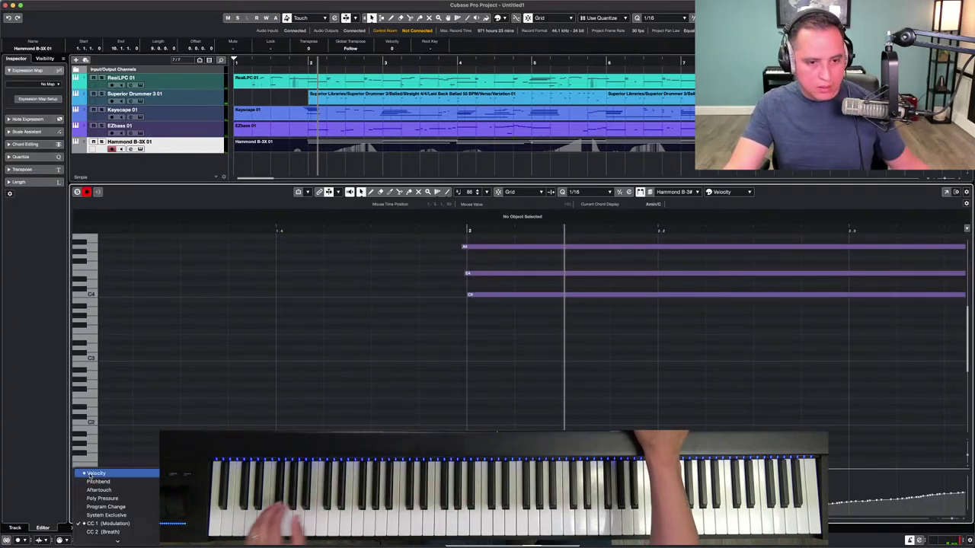
{"action": "scroll", "coordinate": [105, 524], "scroll_direction": "down", "scroll_amount": 5}
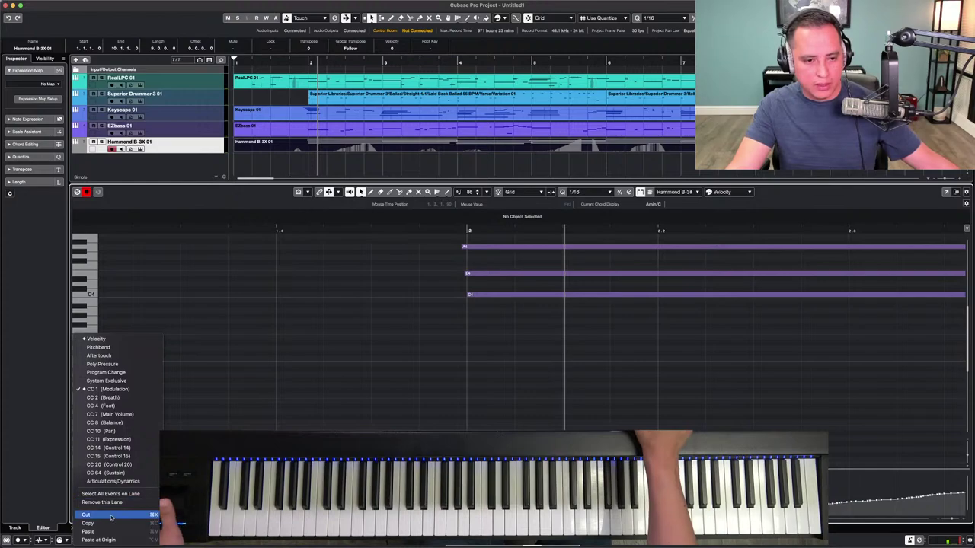
{"action": "left_click", "coordinate": [125, 440]}
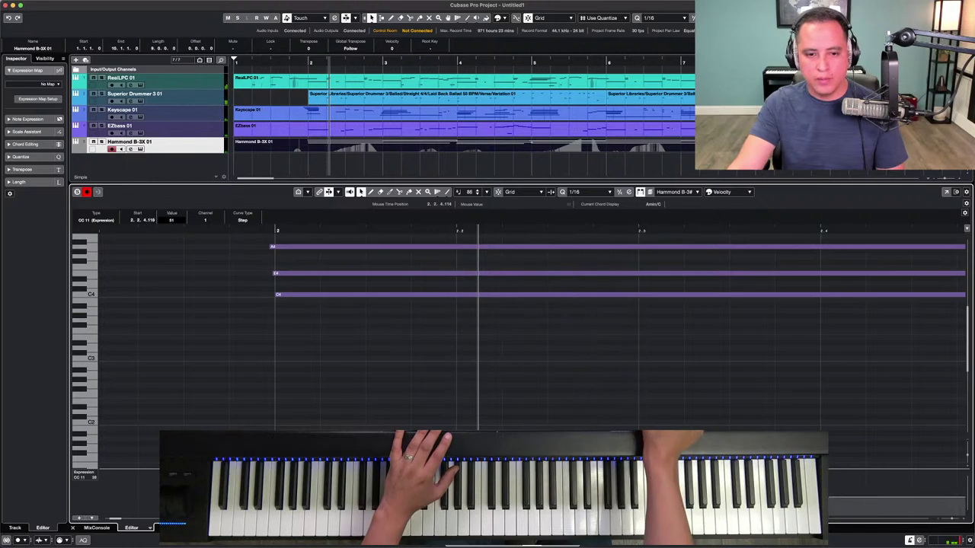
Deselect the expression point and play the opening chord at bar 2 to audition the expression swell.
{"action": "key", "text": "space"}
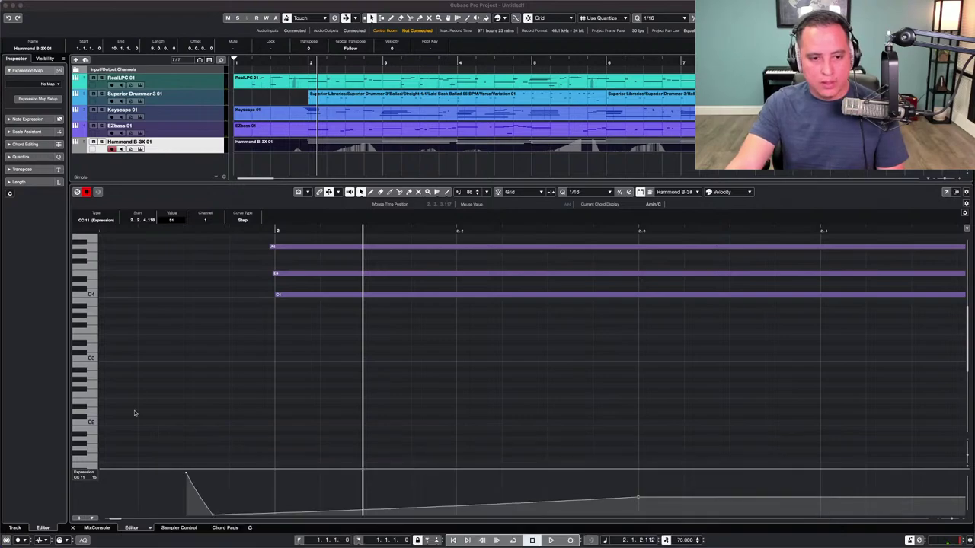
{"action": "left_click", "coordinate": [160, 411]}
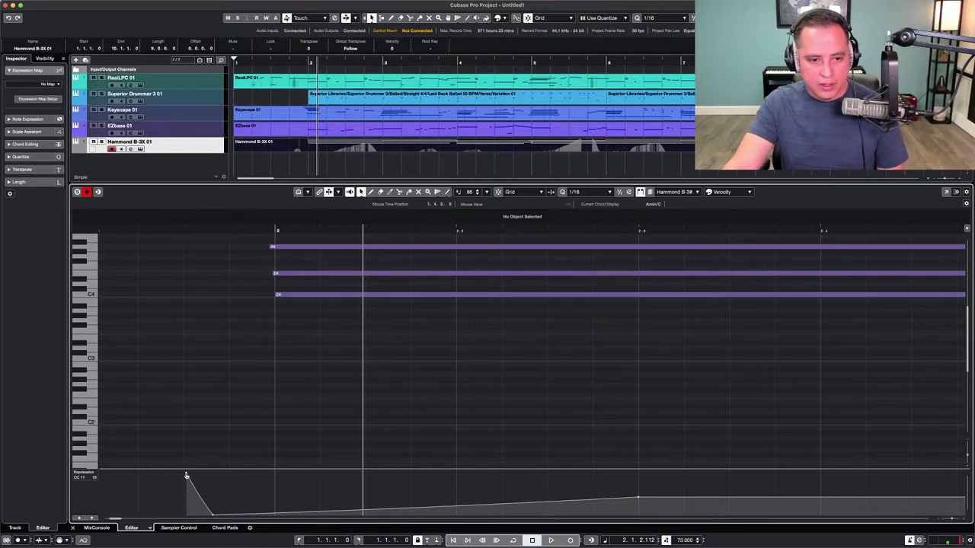
{"action": "mouse_move", "coordinate": [186, 477]}
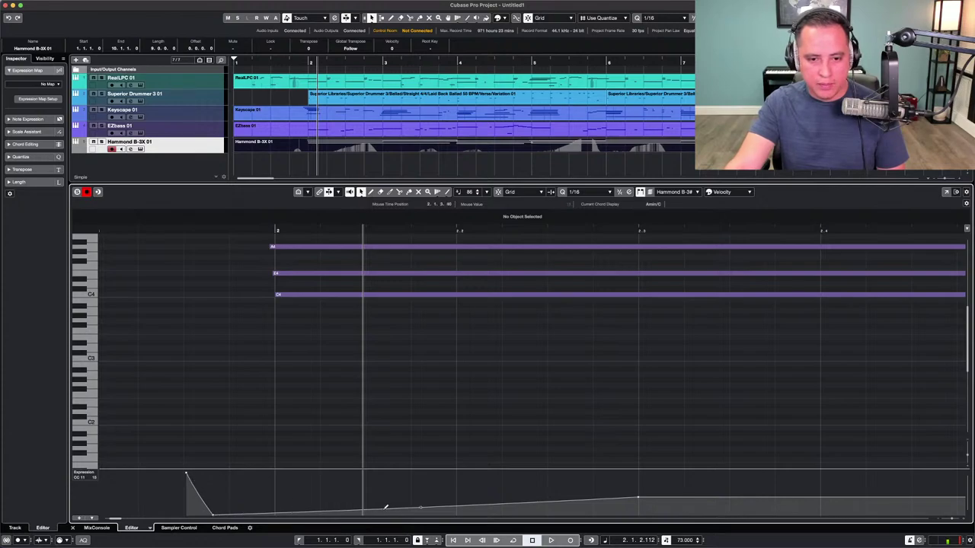
{"action": "left_click", "coordinate": [178, 240]}
{"action": "key", "text": "space"}
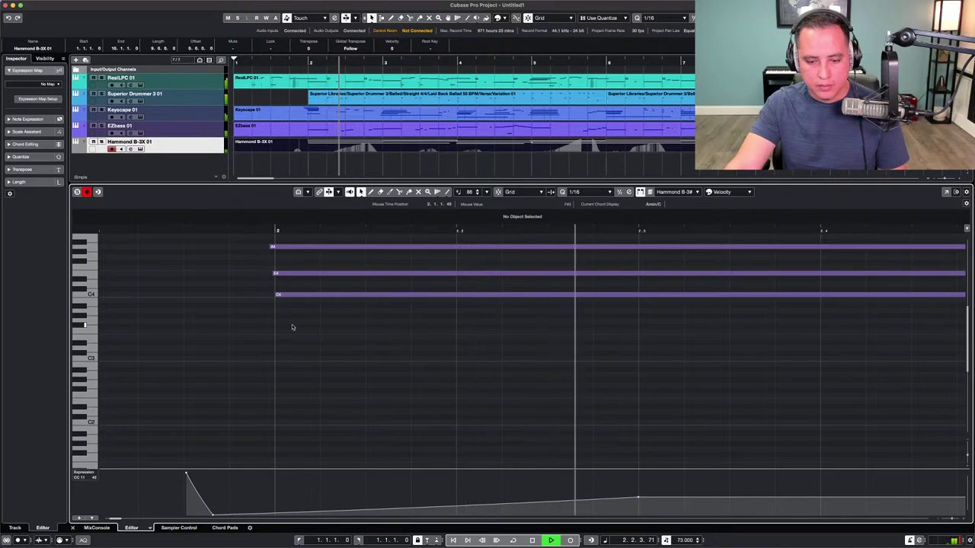
{"action": "key", "text": "space"}
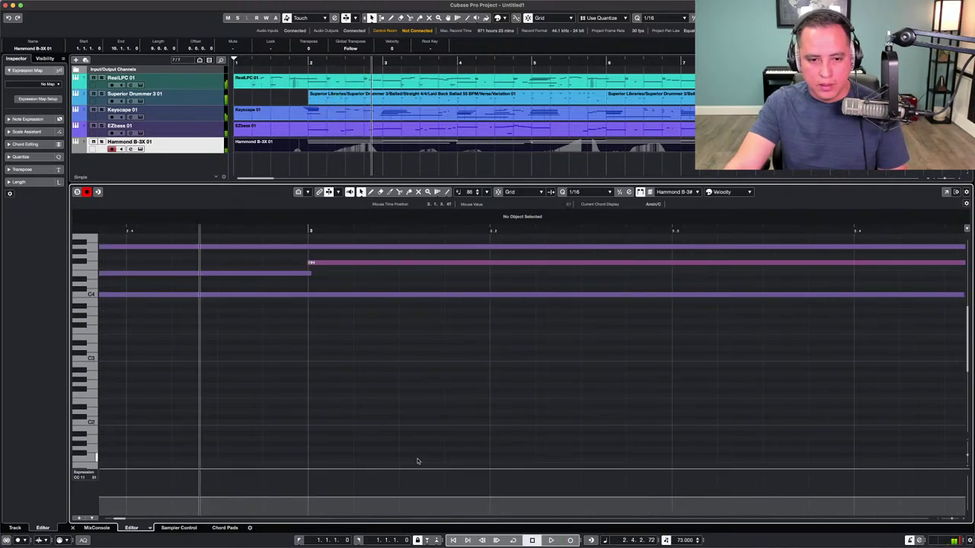
Move the end point of the opening expression ramp earlier to about beat 2.2 and raise it to about 65, auditioning the swell.
{"action": "scroll", "coordinate": [449, 463], "scroll_direction": "left", "scroll_amount": 5}
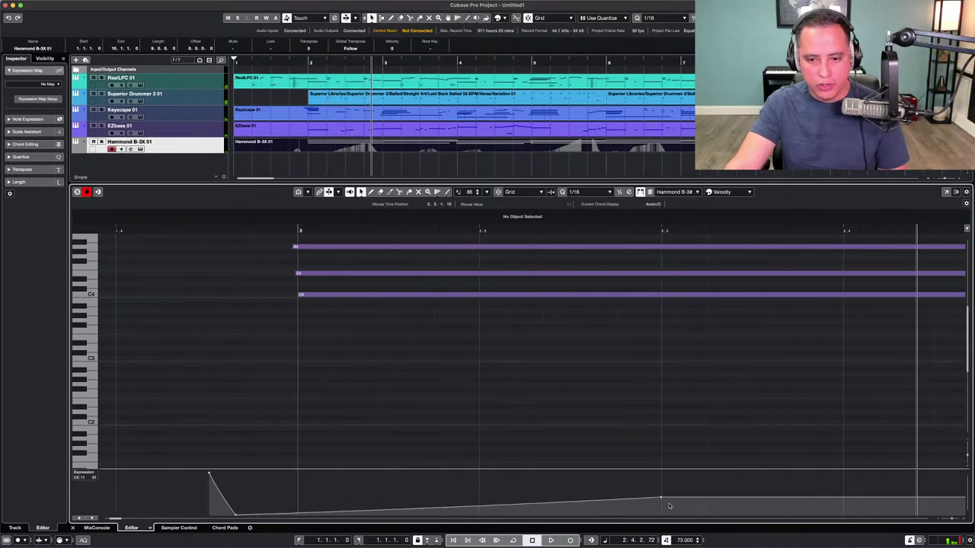
{"action": "left_click_drag", "start_coordinate": [661, 500], "coordinate": [478, 499]}
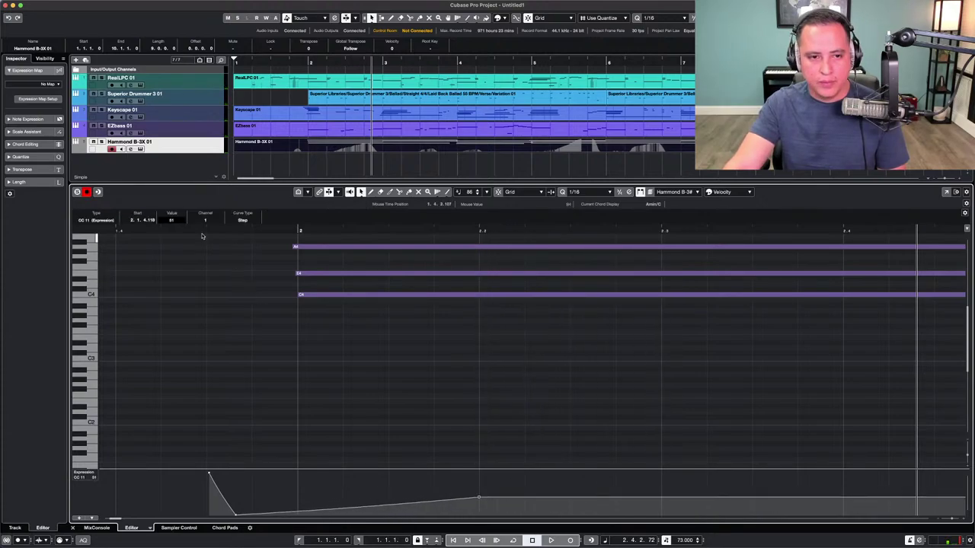
{"action": "key", "text": "space"}
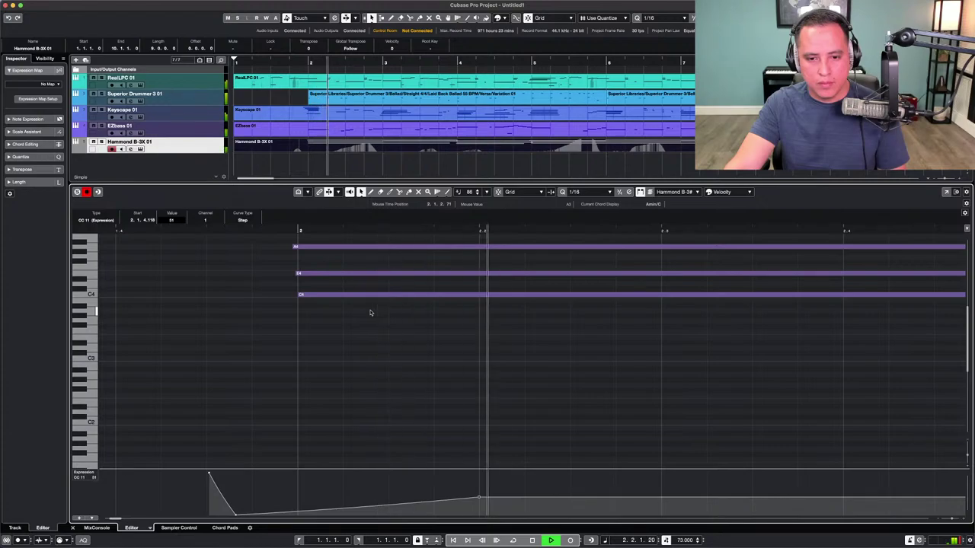
{"action": "key", "text": "f"}
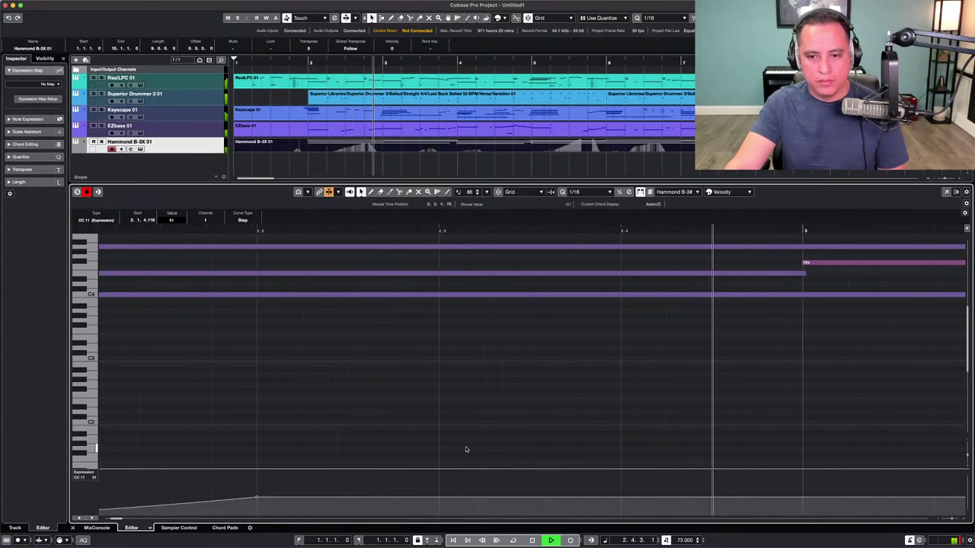
{"action": "scroll", "coordinate": [466, 450], "scroll_direction": "left", "scroll_amount": 3}
{"action": "key", "text": "space"}
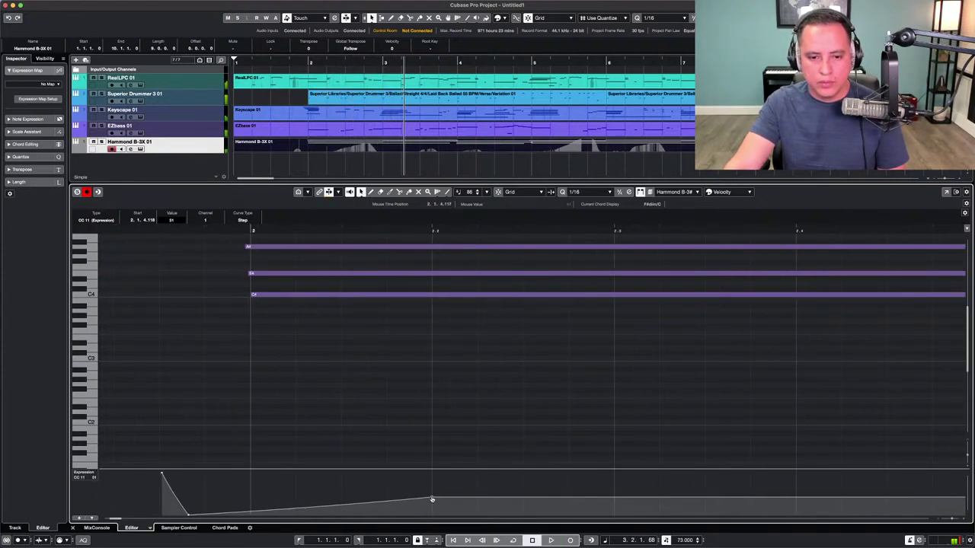
{"action": "left_click_drag", "start_coordinate": [432, 498], "coordinate": [432, 500]}
{"action": "key", "text": "space"}
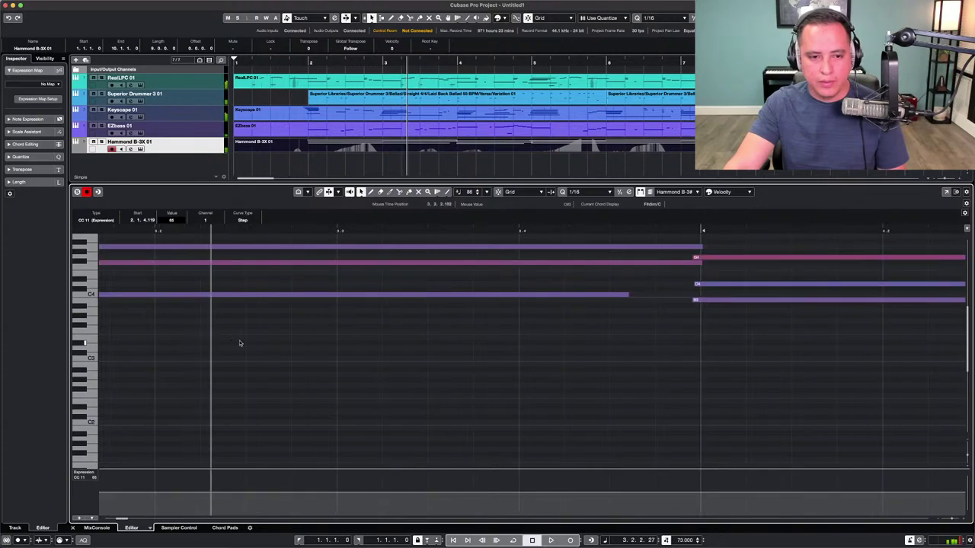
Play the organ part from the project start and review its notes and expression lane across the first bars.
{"action": "key", "text": "Home"}
{"action": "key", "text": "space"}
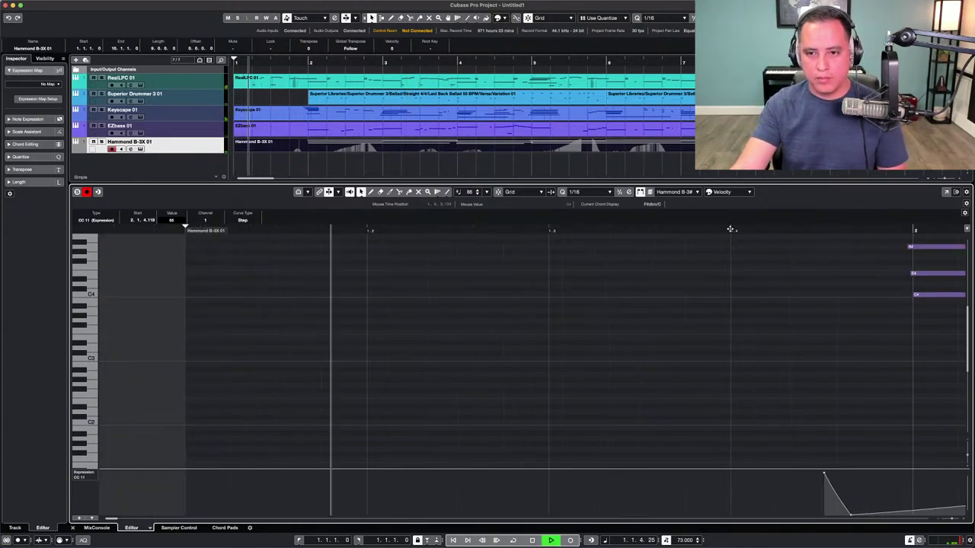
{"action": "scroll", "coordinate": [729, 244], "scroll_direction": "right", "scroll_amount": 6}
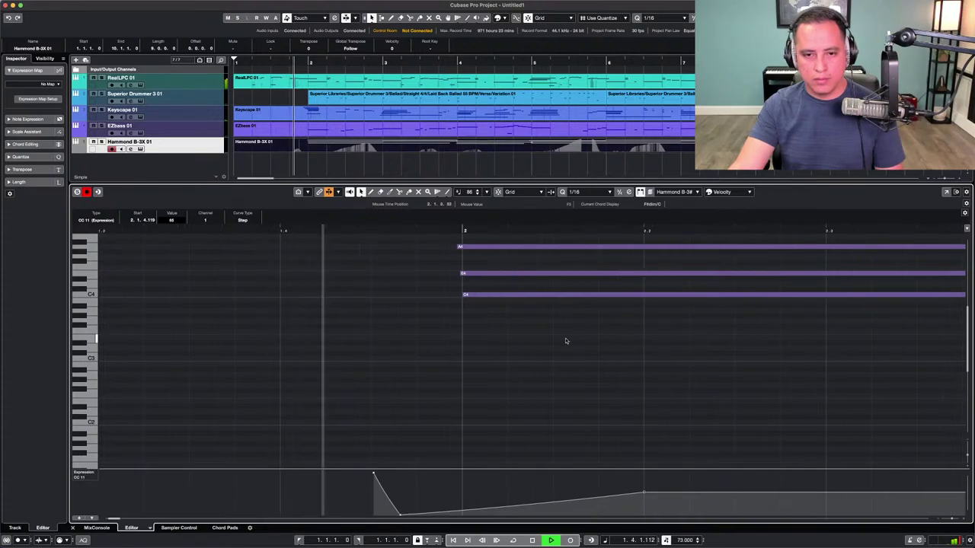
{"action": "scroll", "coordinate": [502, 344], "scroll_direction": "right", "scroll_amount": 3}
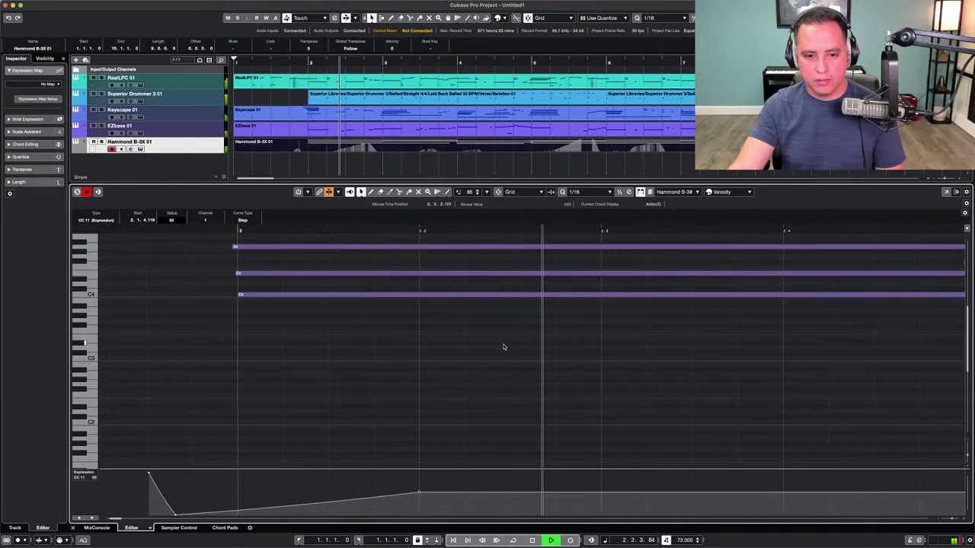
{"action": "scroll", "coordinate": [503, 347], "scroll_direction": "right", "scroll_amount": 3}
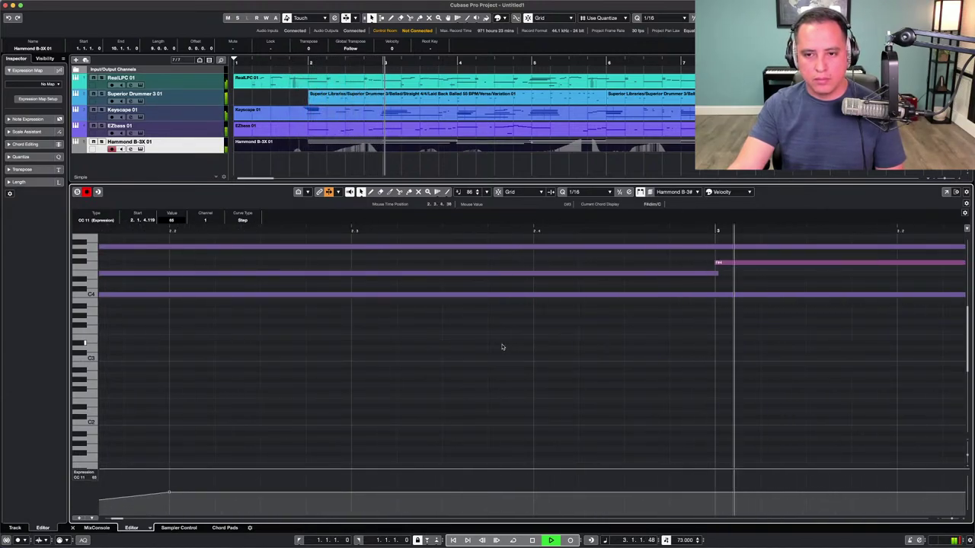
{"action": "scroll", "coordinate": [503, 347], "scroll_direction": "right", "scroll_amount": 8}
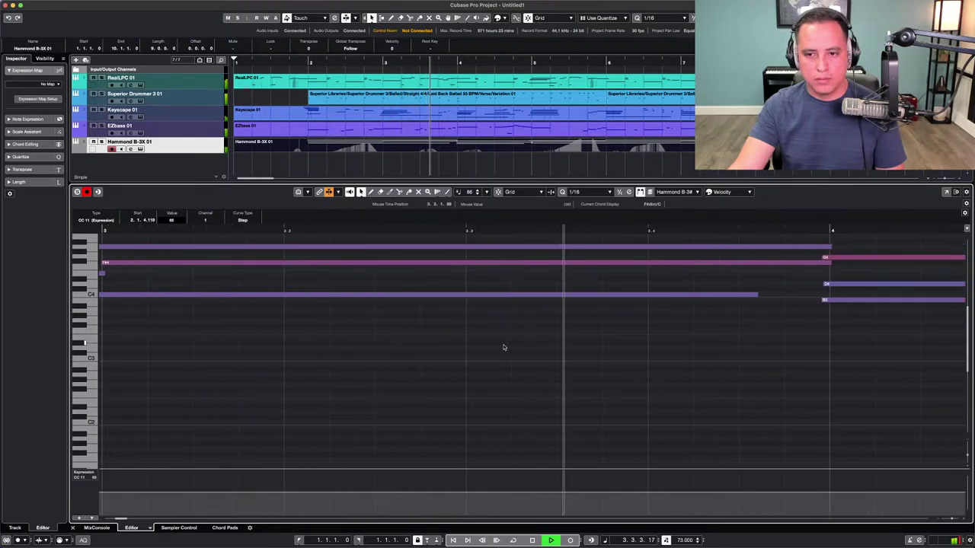
{"action": "key", "text": "g"}
{"action": "key", "text": "g"}
{"action": "key", "text": "g"}
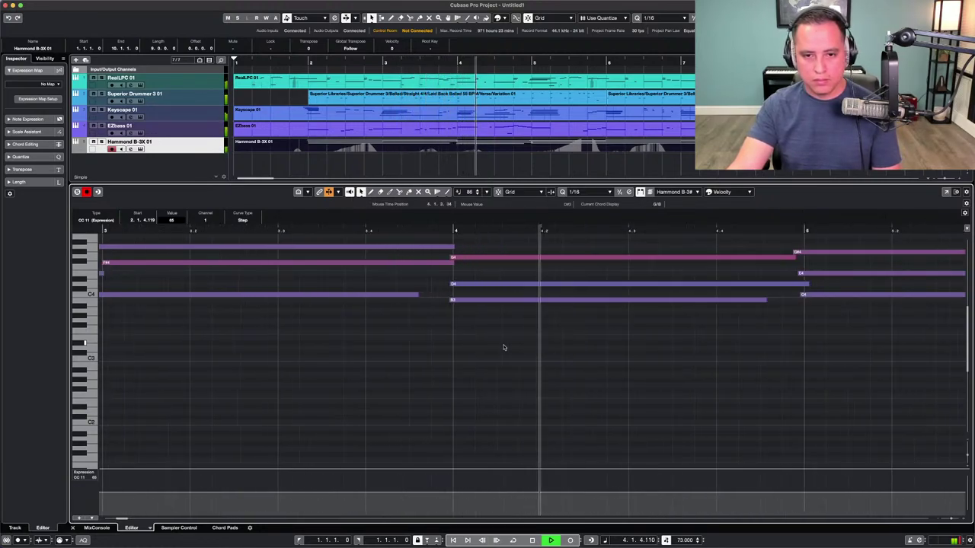
{"action": "key", "text": "g"}
{"action": "key", "text": "g"}
{"action": "key", "text": "g"}
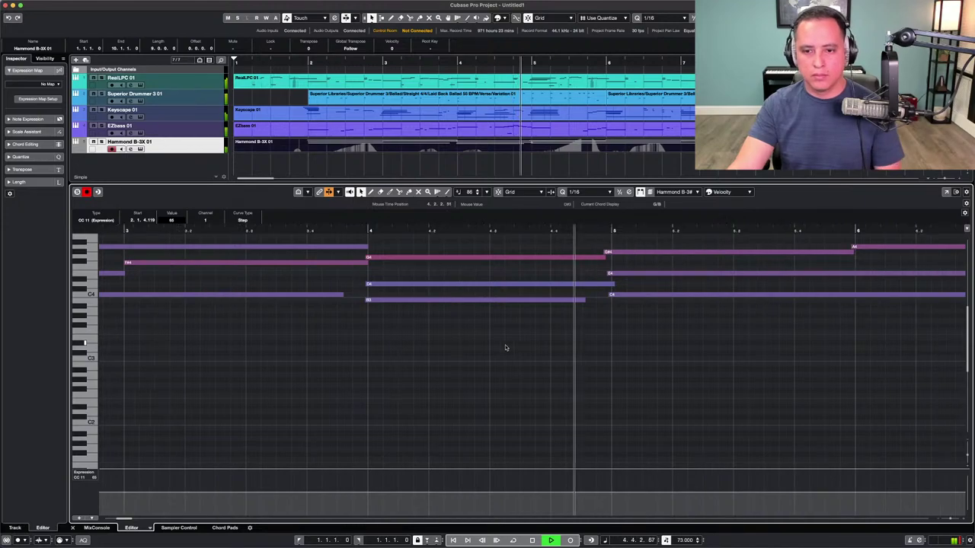
{"action": "scroll", "coordinate": [504, 348], "scroll_direction": "right", "scroll_amount": 2}
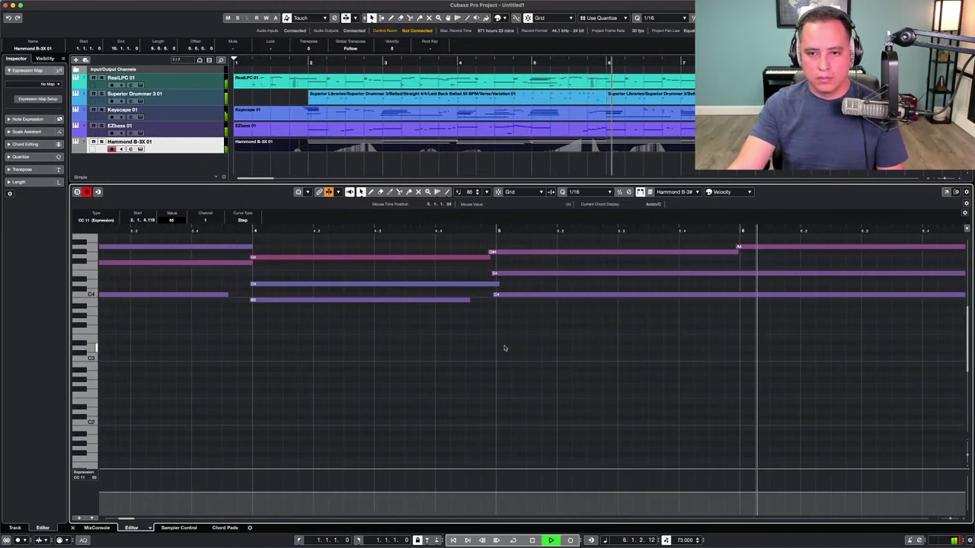
{"action": "scroll", "coordinate": [504, 348], "scroll_direction": "right", "scroll_amount": 2}
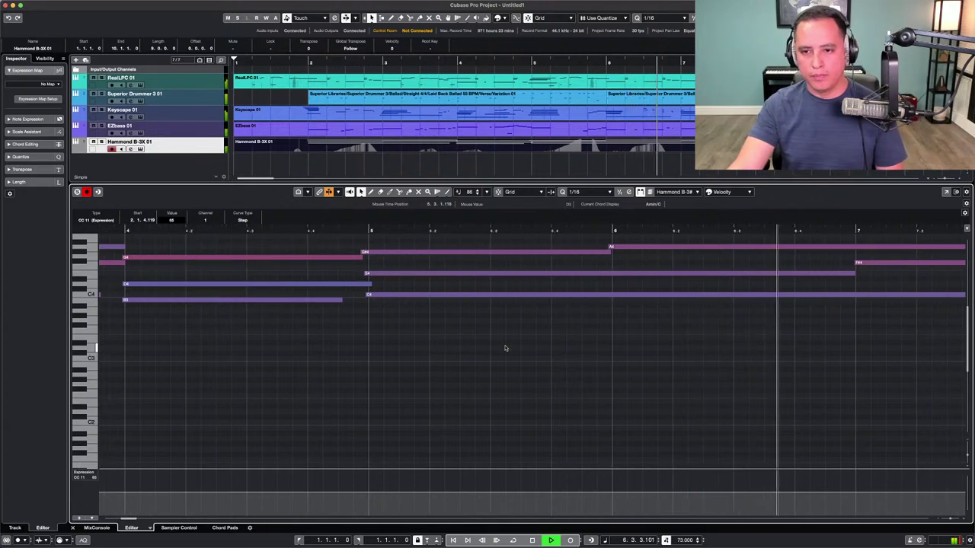
Follow the playing organ part through bar 9, reviewing its notes and expression lane, and stop playback.
{"action": "scroll", "coordinate": [509, 350], "scroll_direction": "right", "scroll_amount": 4}
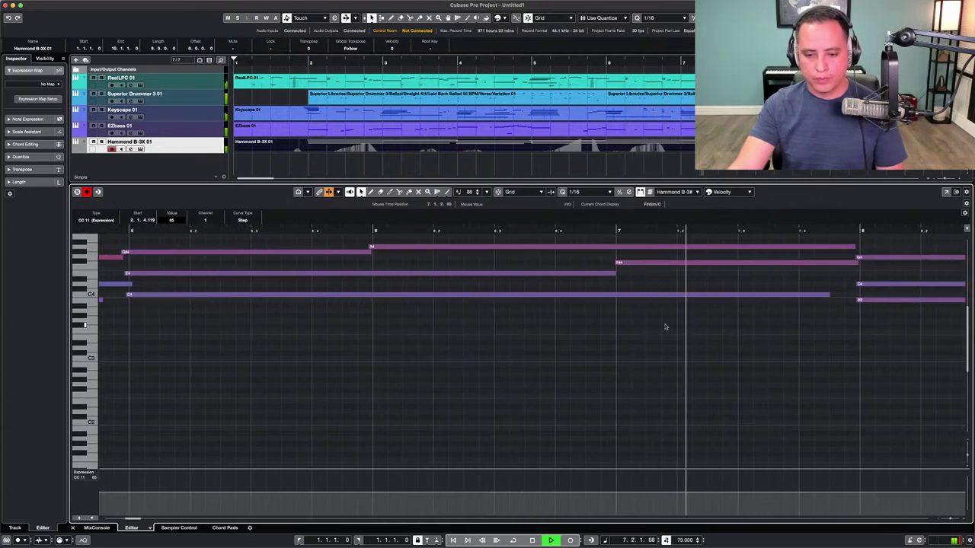
{"action": "scroll", "coordinate": [665, 332], "scroll_direction": "right", "scroll_amount": 3}
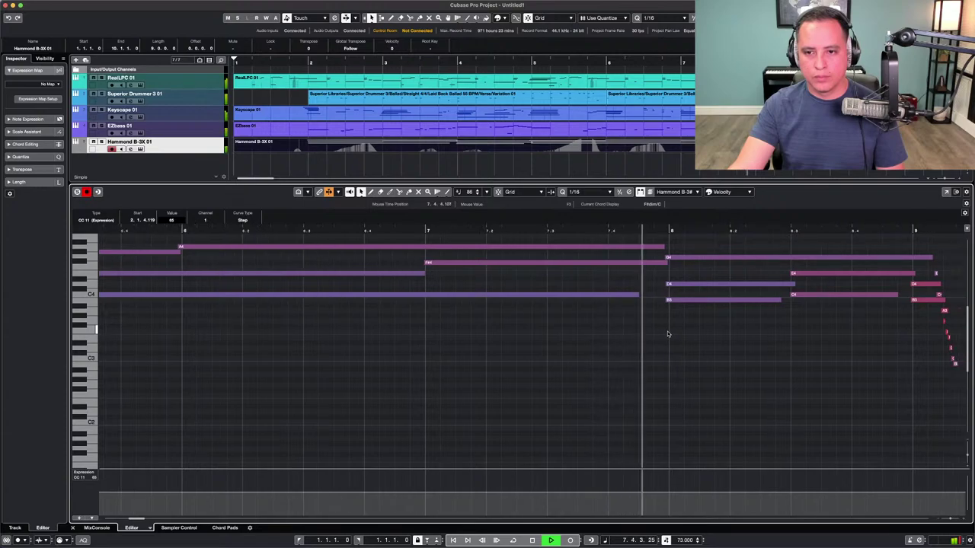
{"action": "scroll", "coordinate": [668, 334], "scroll_direction": "right", "scroll_amount": 3}
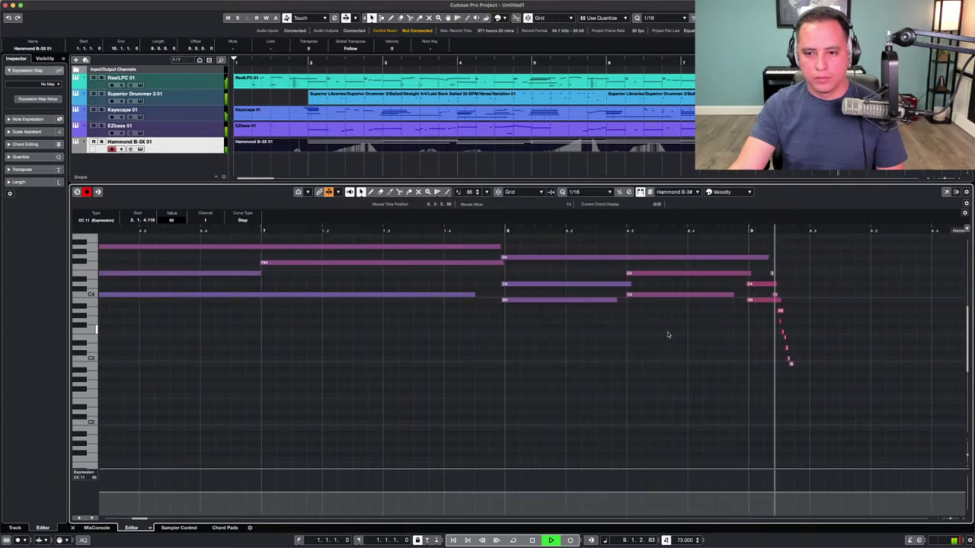
{"action": "key", "text": "space"}
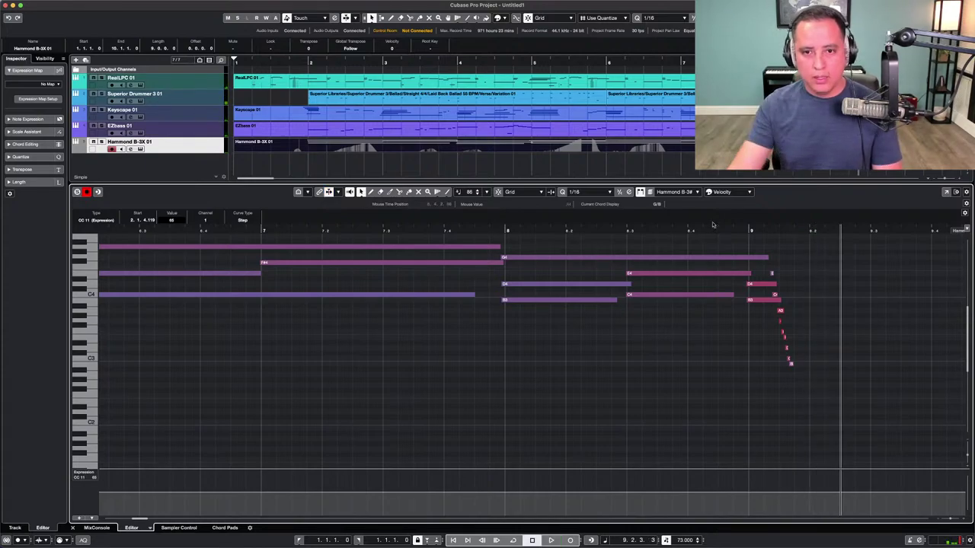
Close the note editor and color the Hammond B-3X track purple.
{"action": "left_click", "coordinate": [511, 174]}
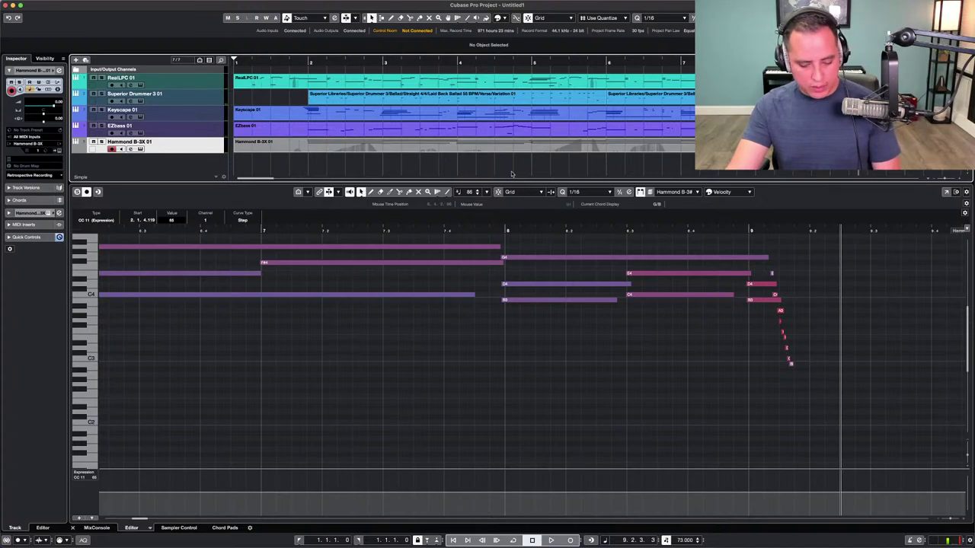
{"action": "key", "text": "ctrl+e"}
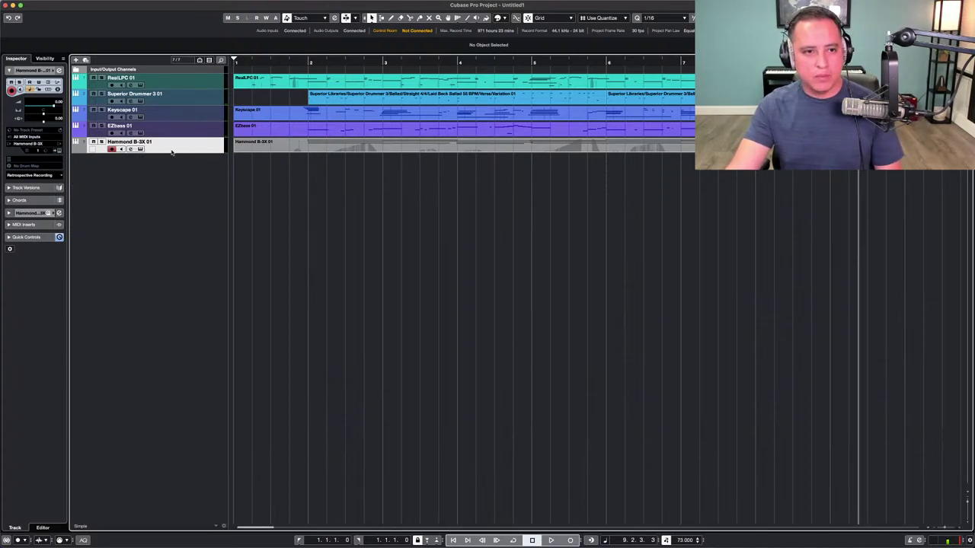
{"action": "left_click", "coordinate": [84, 149]}
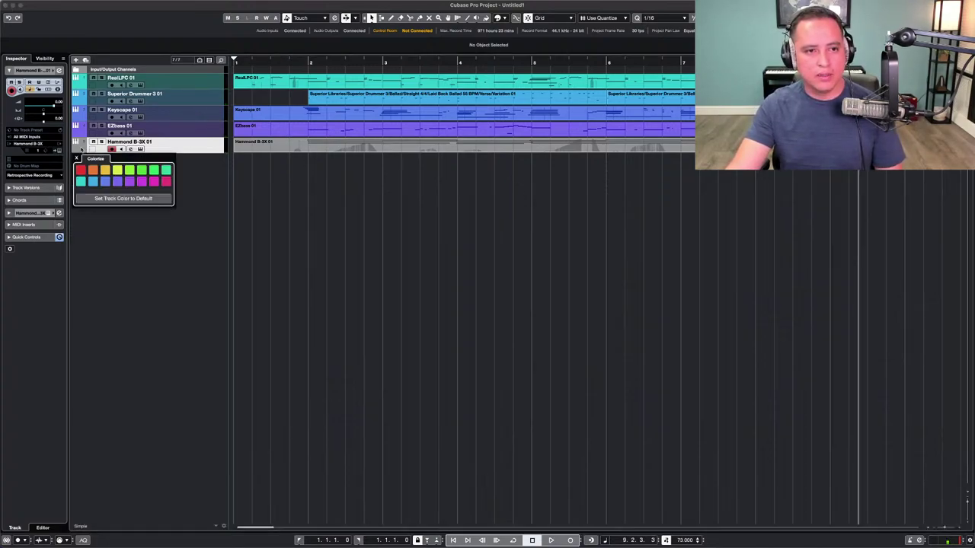
{"action": "left_click", "coordinate": [130, 181]}
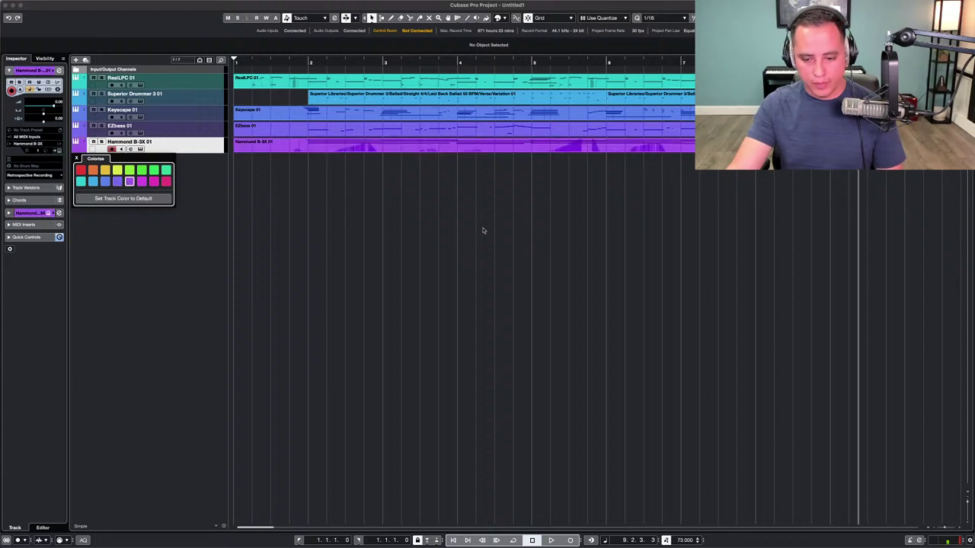
{"action": "key", "text": "Escape"}
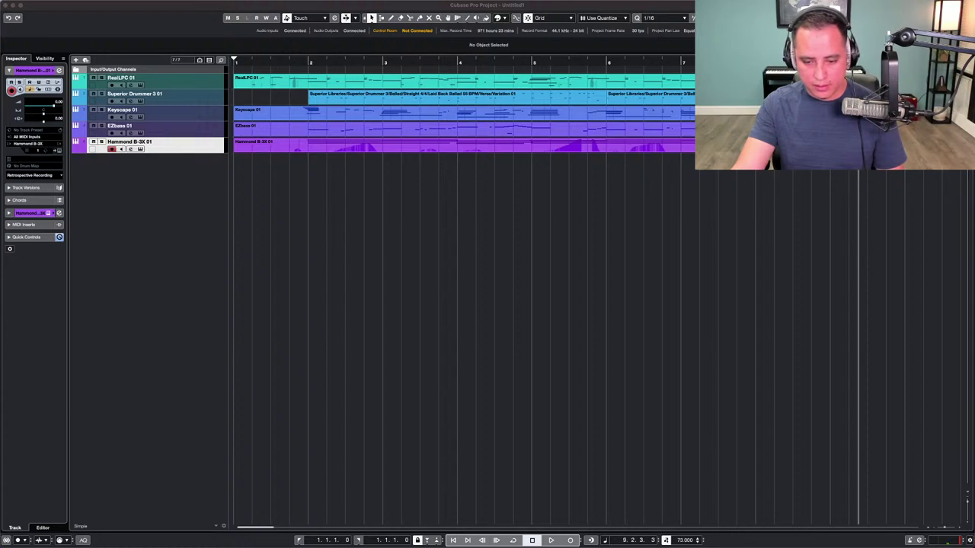
Add an instrument track with Toontrack's Superior Drummer 3, routed to Stereo Out, below the Hammond B-3X track.
{"action": "left_click", "coordinate": [324, 249]}
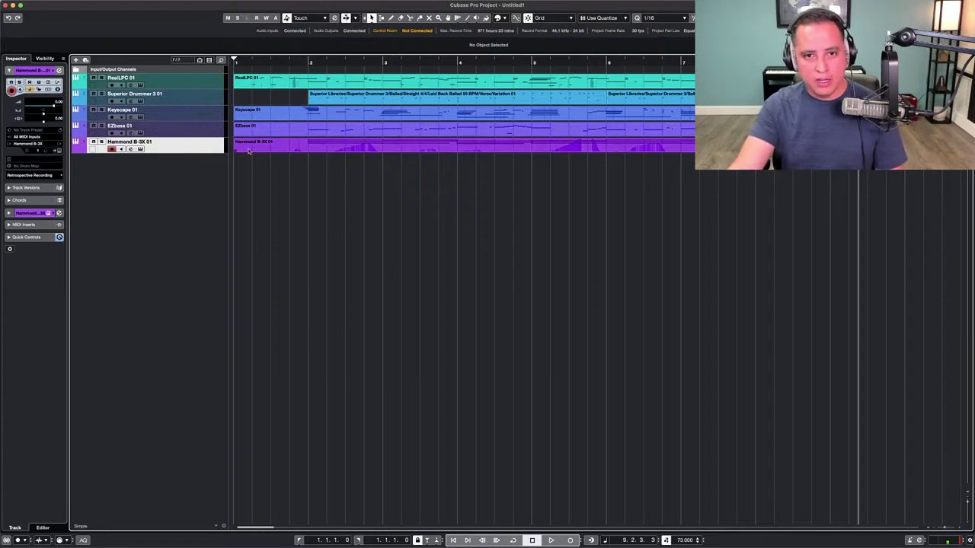
{"action": "double_click", "coordinate": [214, 186]}
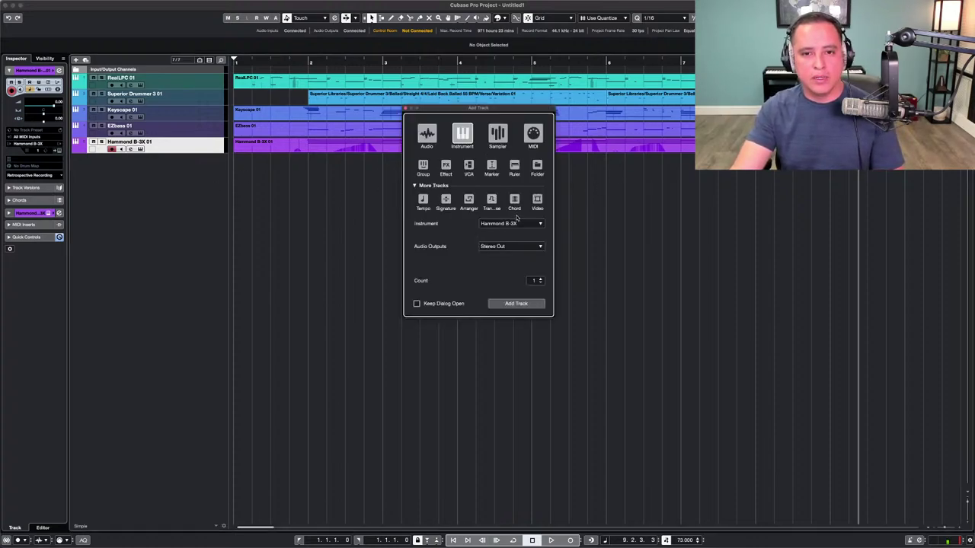
{"action": "left_click", "coordinate": [513, 223]}
{"action": "left_click", "coordinate": [471, 234]}
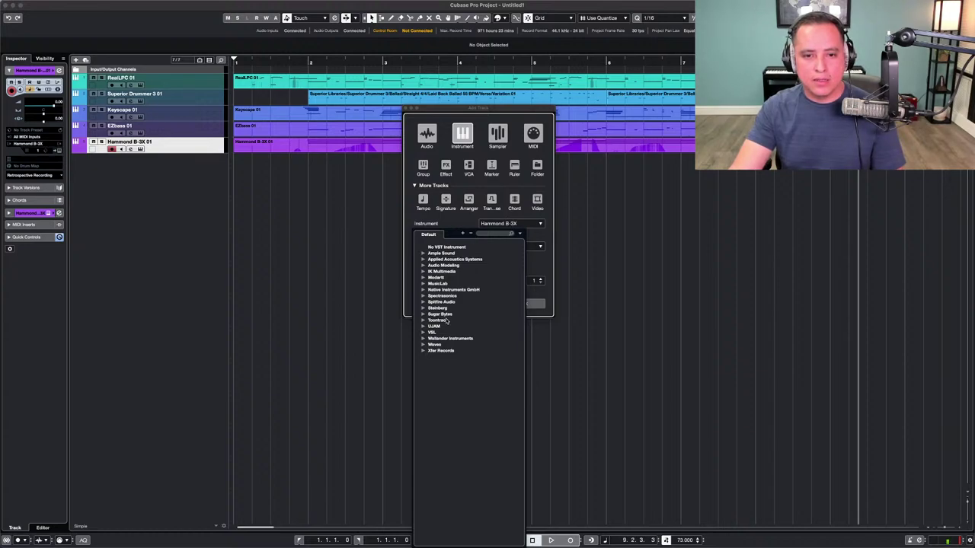
{"action": "left_click", "coordinate": [444, 322]}
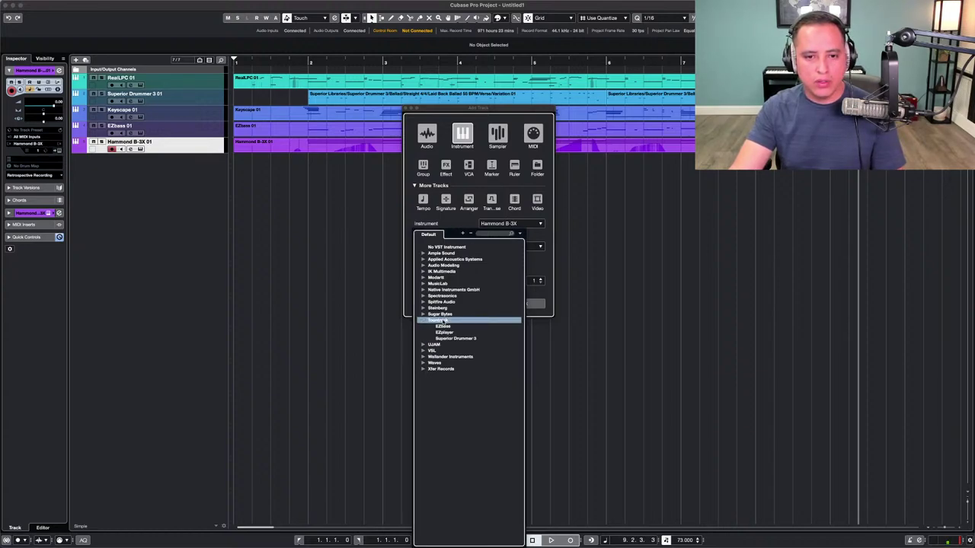
{"action": "left_click", "coordinate": [450, 338]}
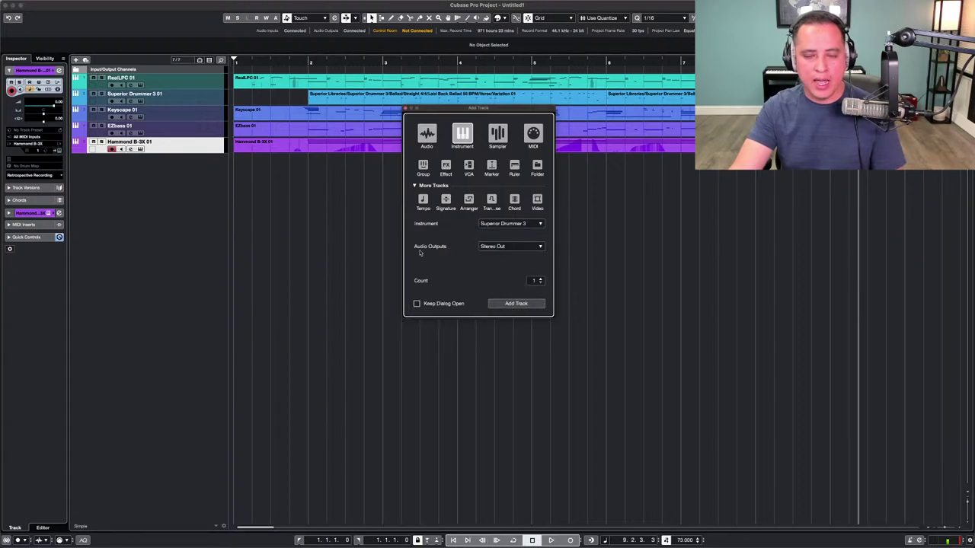
{"action": "key", "text": "Return"}
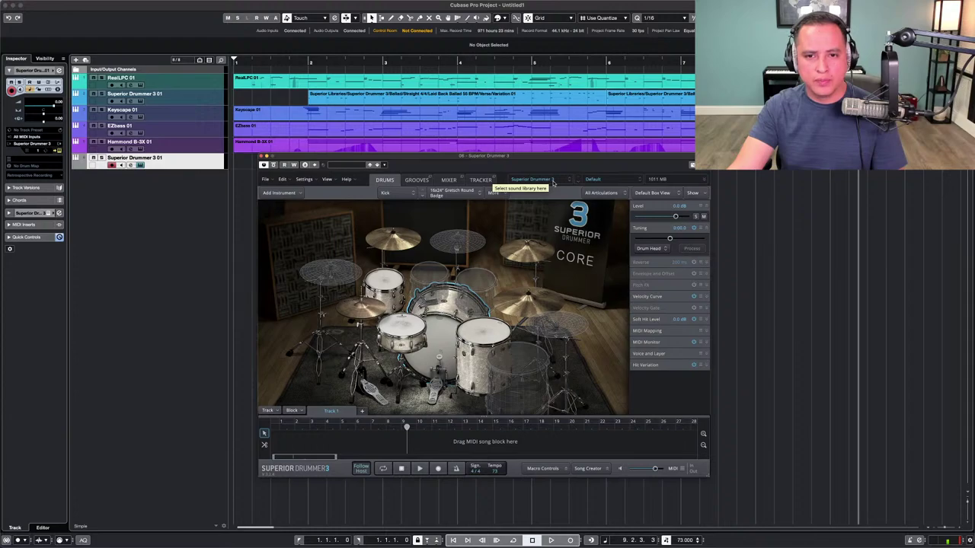
Load the Latin Cuban Percussion EZX sound library in the new Superior Drummer 3 instance and move its window clear of the webcam area.
{"action": "left_click", "coordinate": [553, 181]}
{"action": "left_click", "coordinate": [545, 280]}
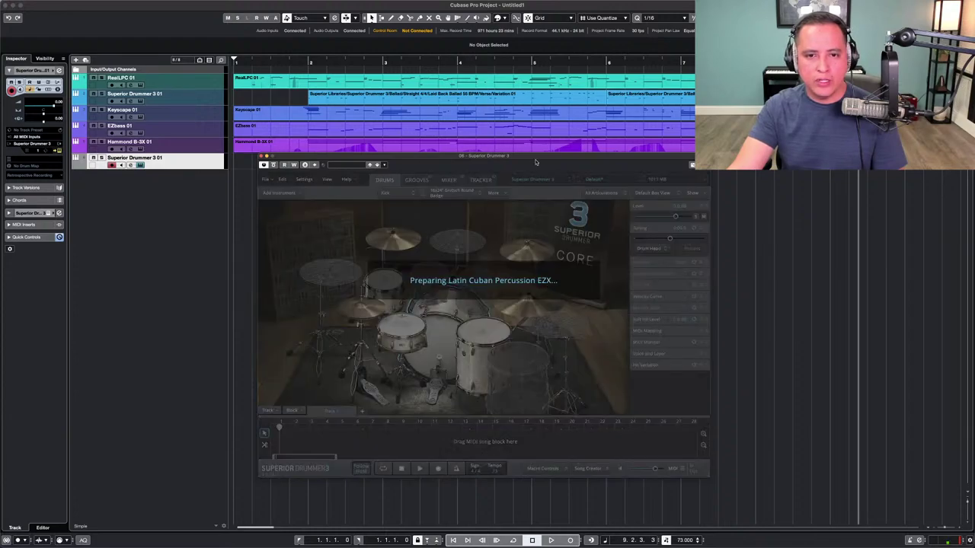
{"action": "left_click_drag", "start_coordinate": [535, 162], "coordinate": [566, 7]}
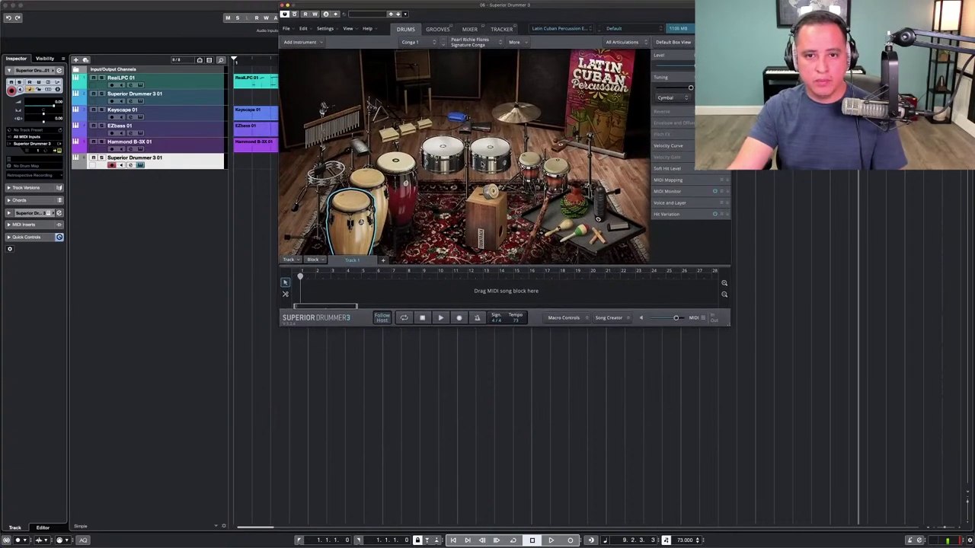
Browse the EZX Latin Cuban Percussion grooves to the Shaker Swing 4/4 patterns and audition the 16th Acc 1 2 3 4 groove.
{"action": "left_click", "coordinate": [438, 29]}
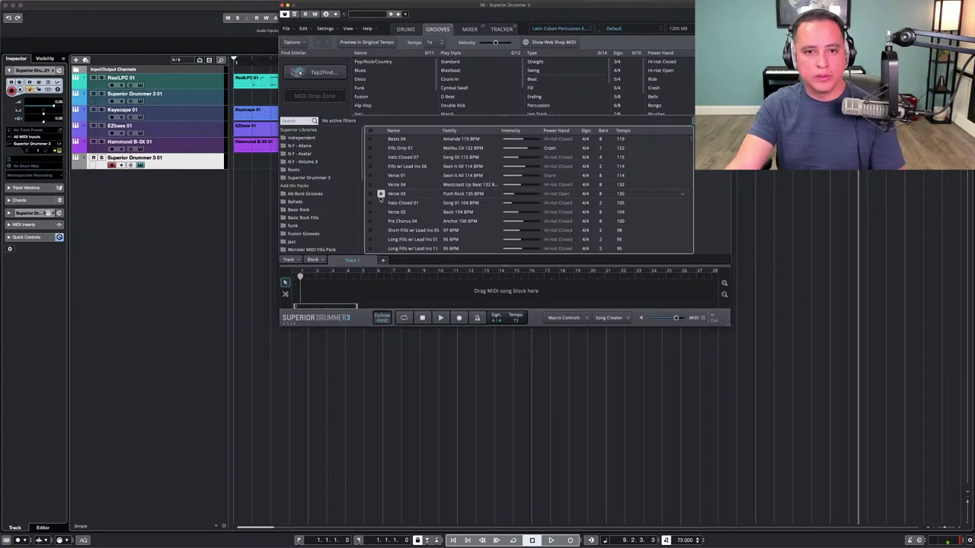
{"action": "scroll", "coordinate": [317, 214], "scroll_direction": "down", "scroll_amount": 10}
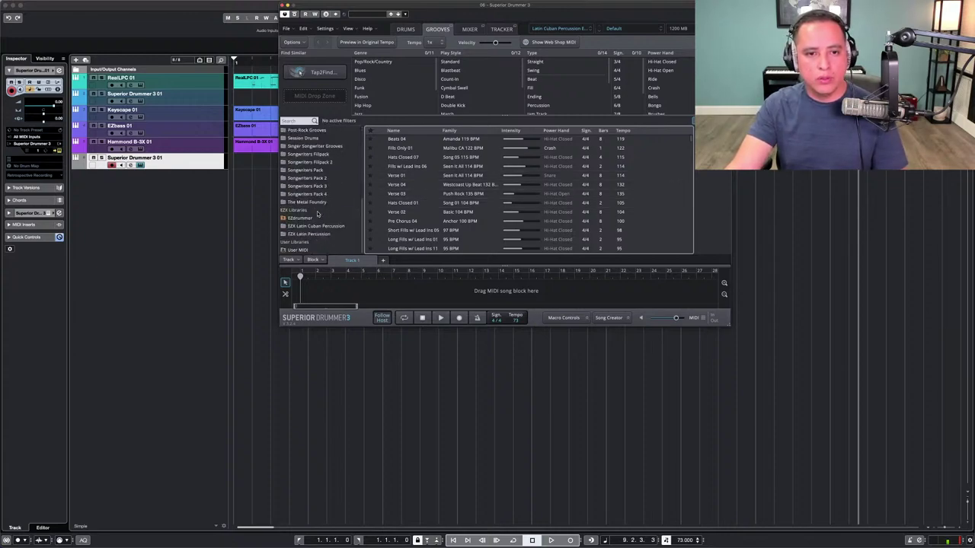
{"action": "left_click", "coordinate": [325, 228]}
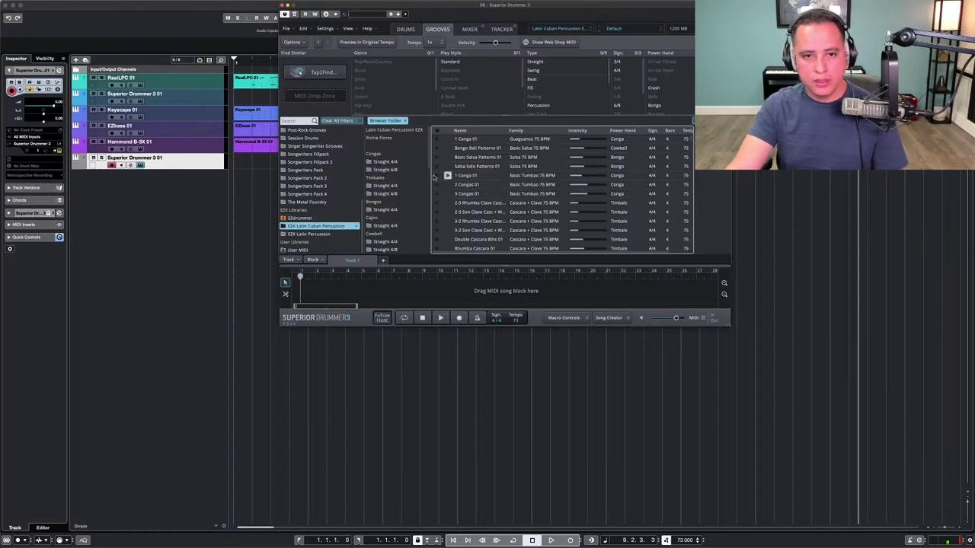
{"action": "scroll", "coordinate": [395, 211], "scroll_direction": "down", "scroll_amount": 5}
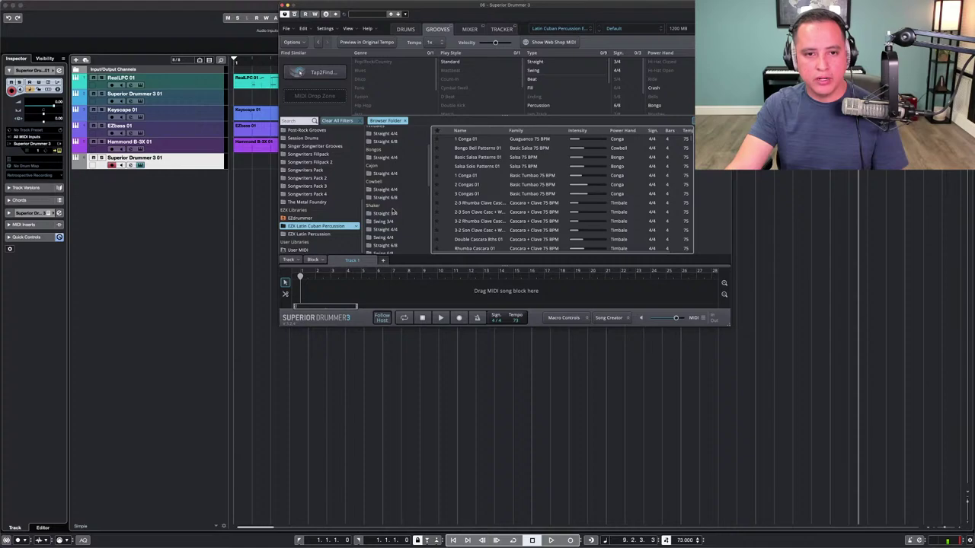
{"action": "left_click", "coordinate": [390, 229]}
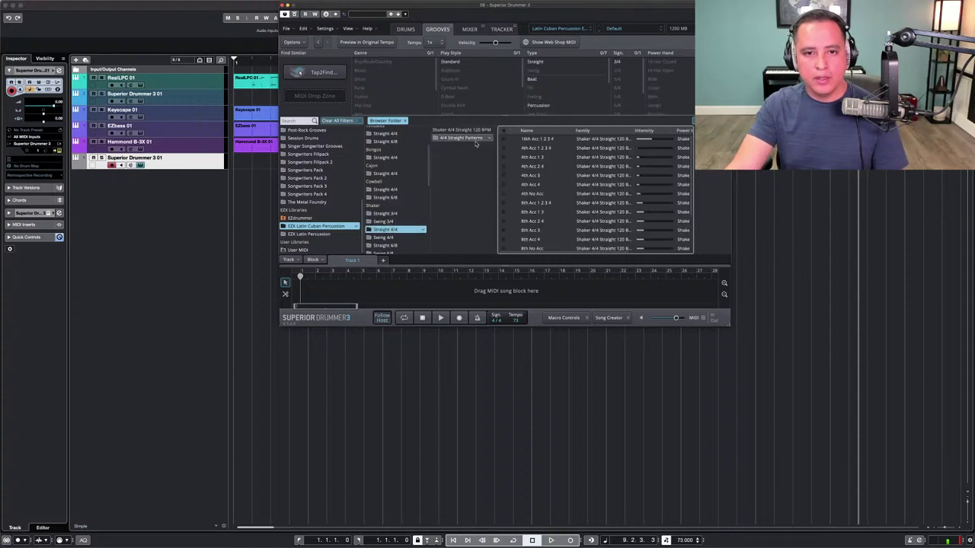
{"action": "scroll", "coordinate": [390, 228], "scroll_direction": "down", "scroll_amount": 1}
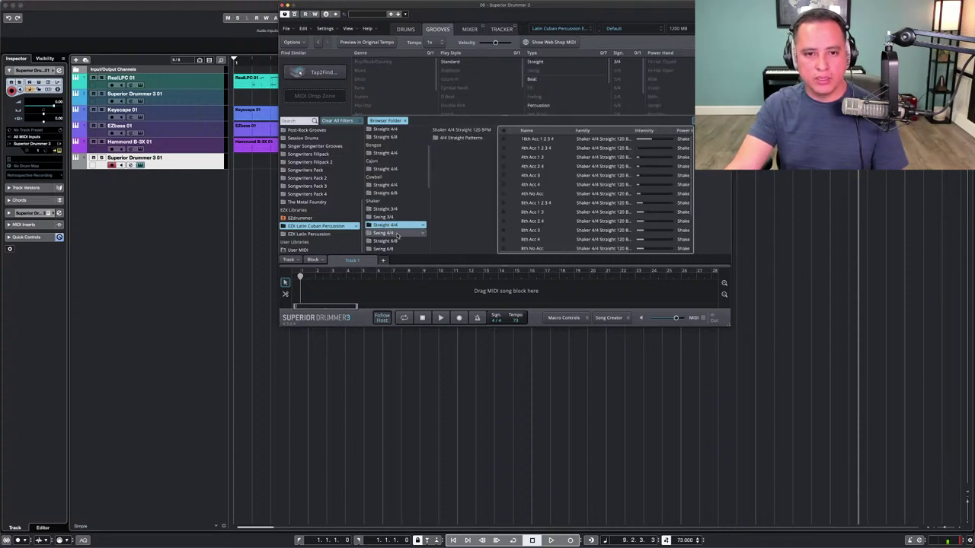
{"action": "left_click", "coordinate": [396, 233]}
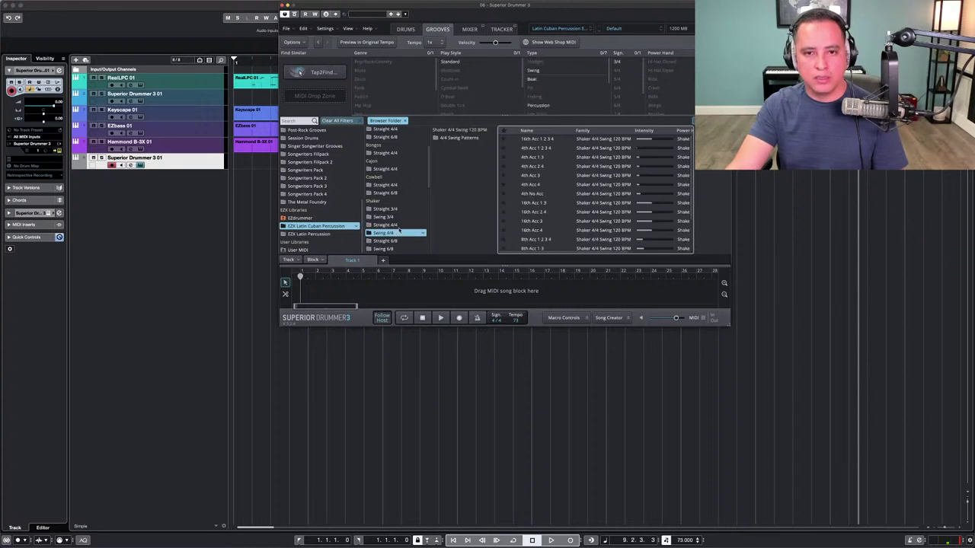
{"action": "left_click", "coordinate": [514, 140]}
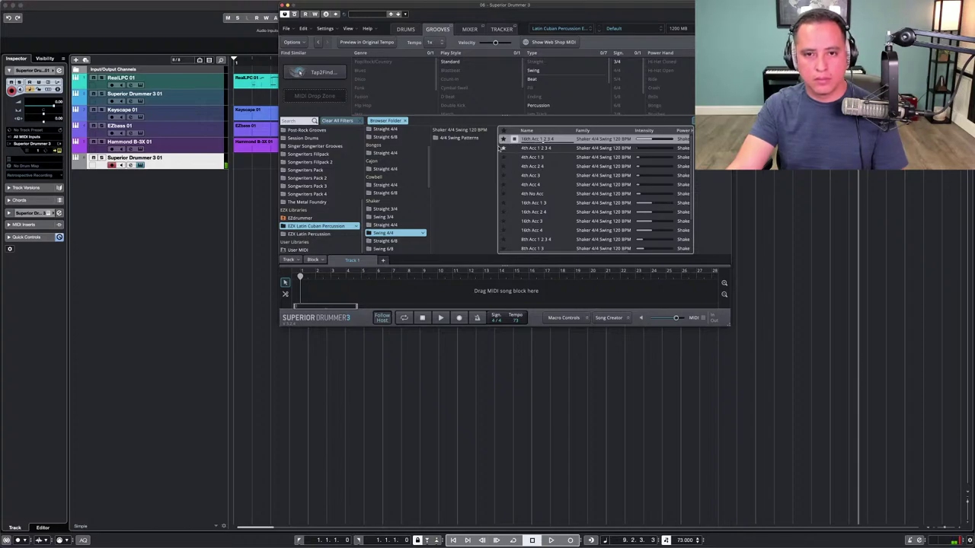
{"action": "left_click", "coordinate": [504, 142]}
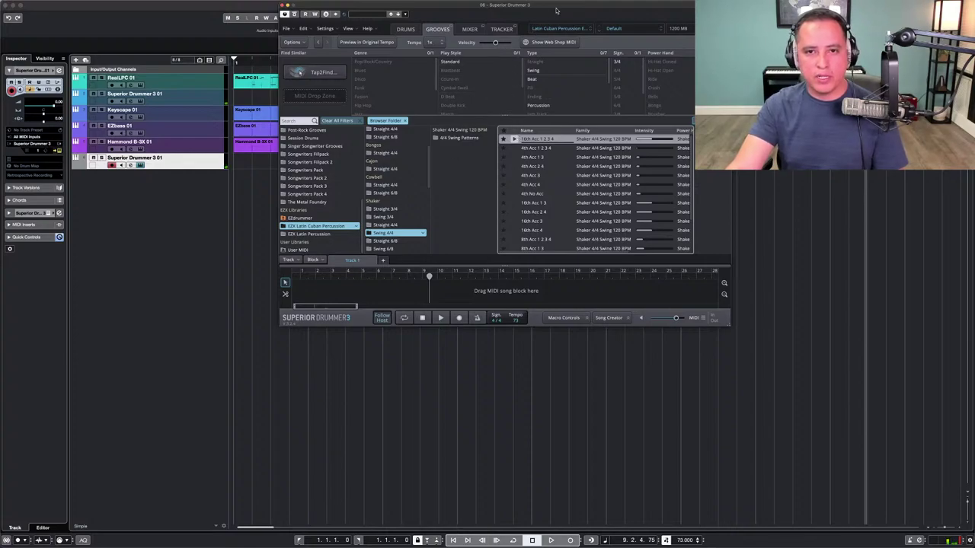
Set the playback position near the start of bar 1 and close the Superior Drummer 3 window.
{"action": "left_click_drag", "start_coordinate": [556, 10], "coordinate": [399, 201]}
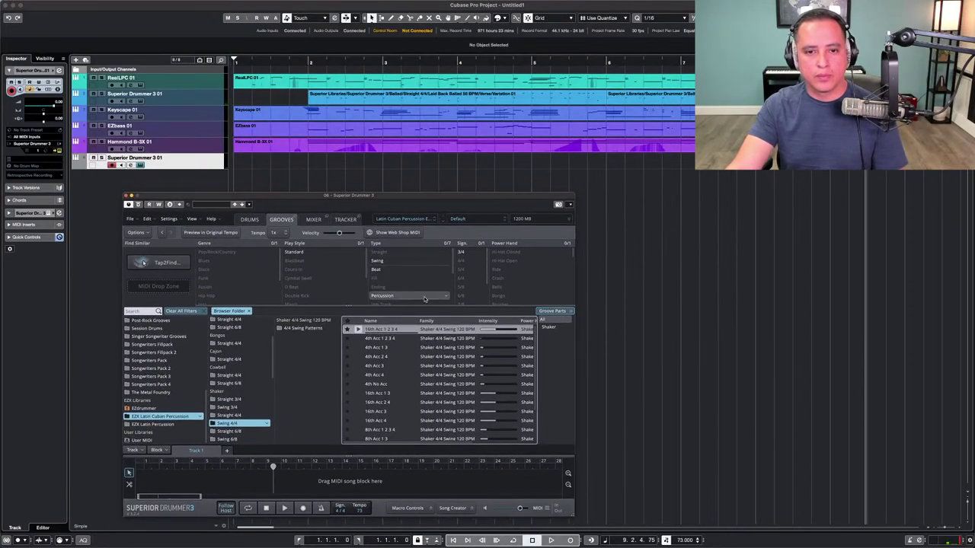
{"action": "left_click", "coordinate": [238, 61]}
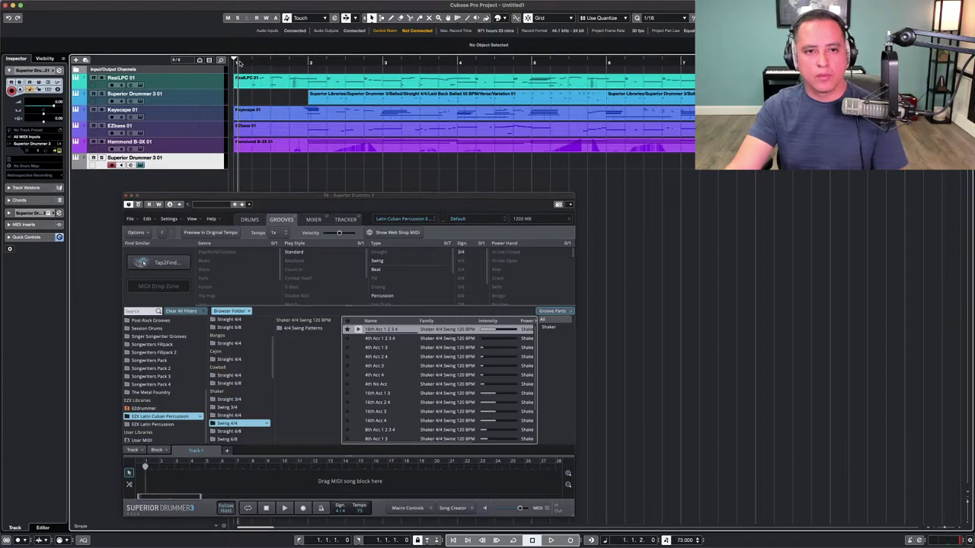
{"action": "left_click", "coordinate": [127, 196]}
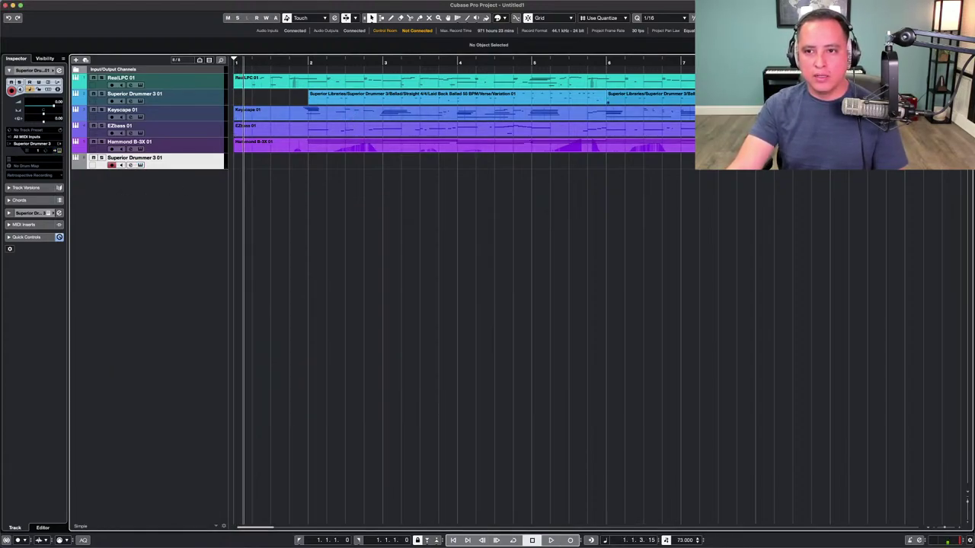
Select the Superior Drummer 3 drum parts from bar 6 onward and play the arrangement from bar 8 beat 4.
{"action": "key", "text": "g"}
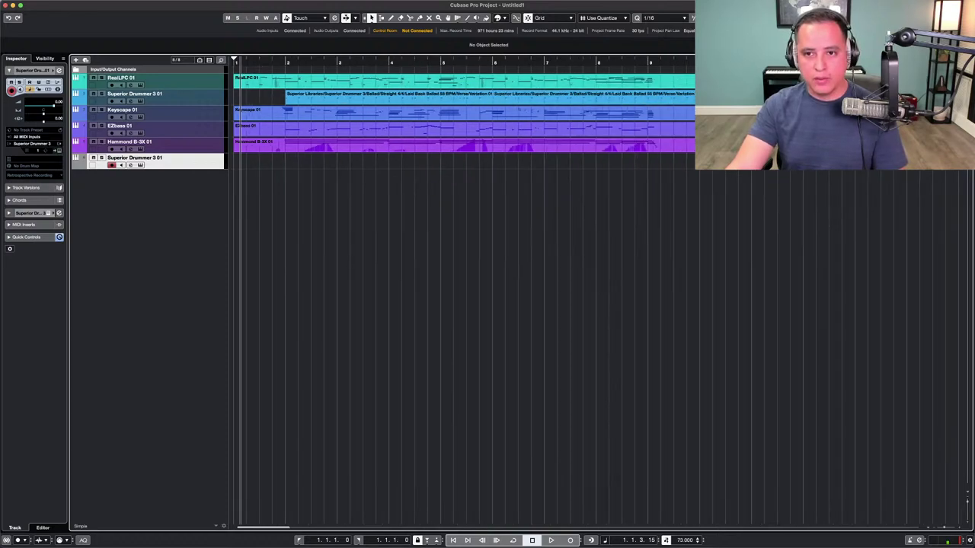
{"action": "left_click", "coordinate": [494, 101]}
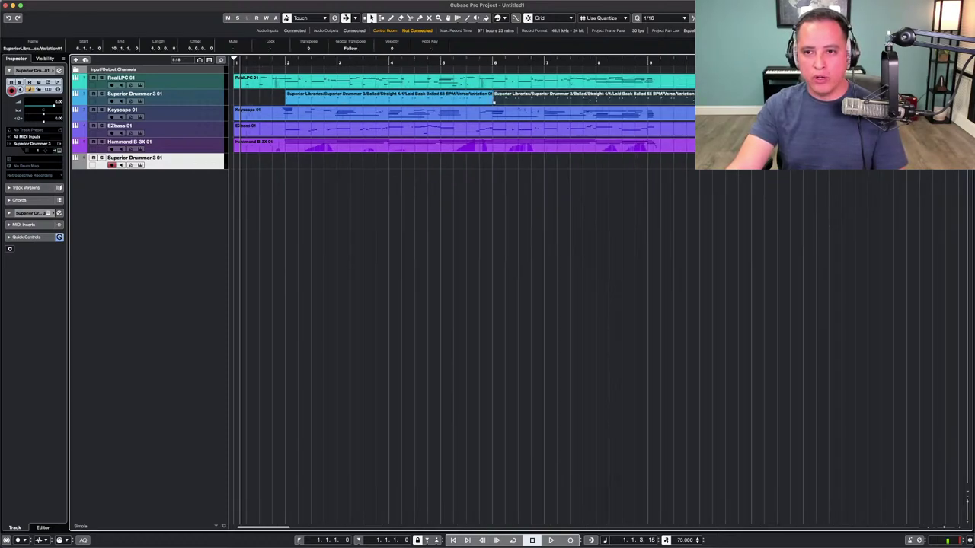
{"action": "key", "text": "g"}
{"action": "key", "text": "h"}
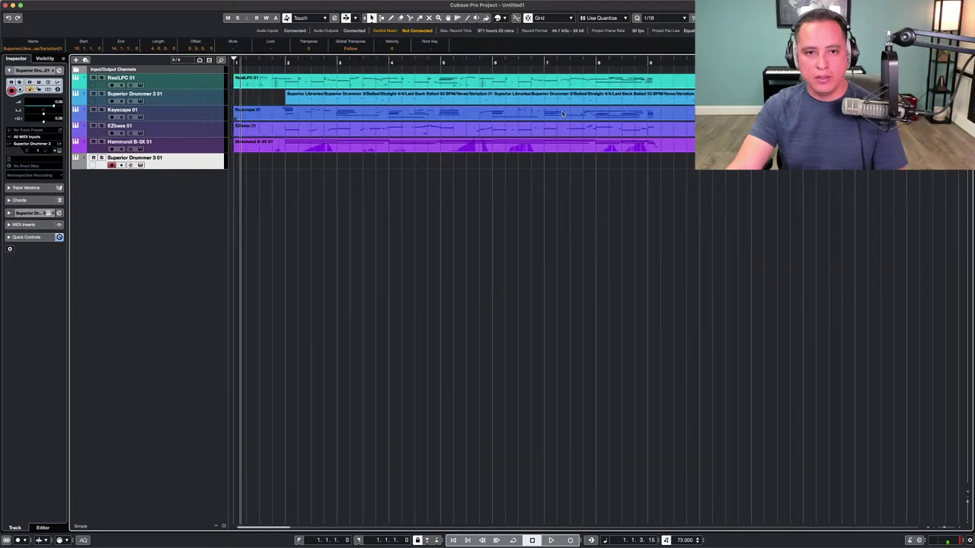
{"action": "left_click", "coordinate": [294, 104]}
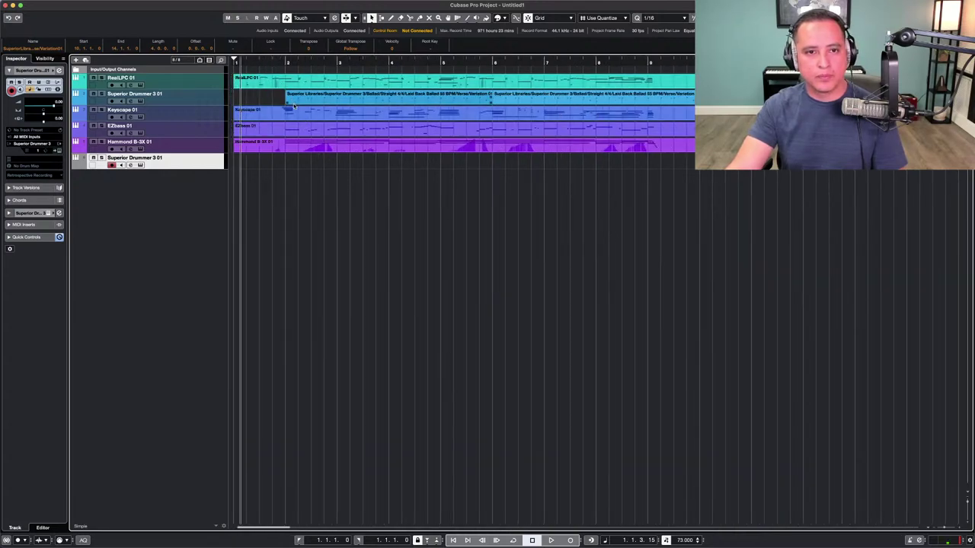
{"action": "left_click", "coordinate": [632, 62]}
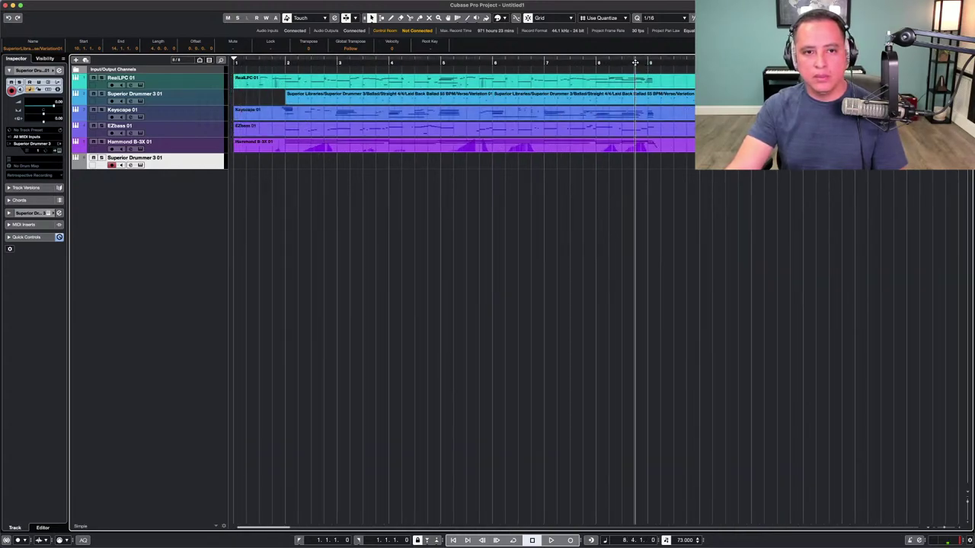
{"action": "key", "text": "space"}
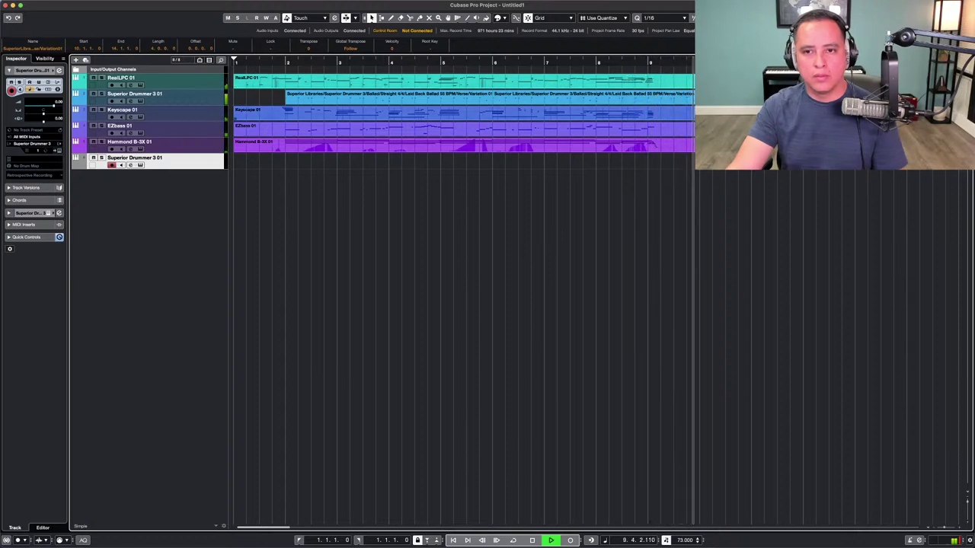
Trim the Keyscape 01 part to run from 1.3.1.0 to 9.3.1.0 and duplicate it directly after itself.
{"action": "key", "text": "space"}
{"action": "left_click", "coordinate": [286, 115]}
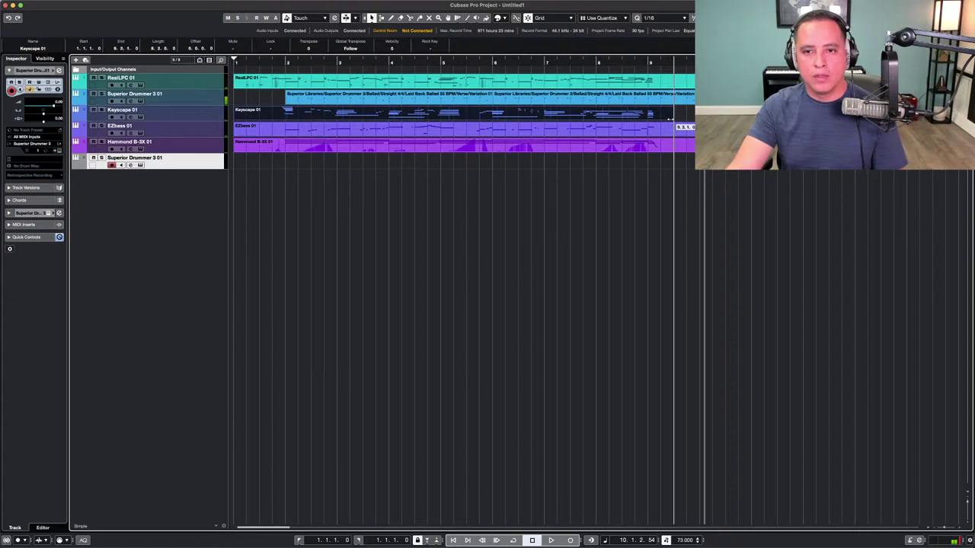
{"action": "left_click", "coordinate": [244, 118]}
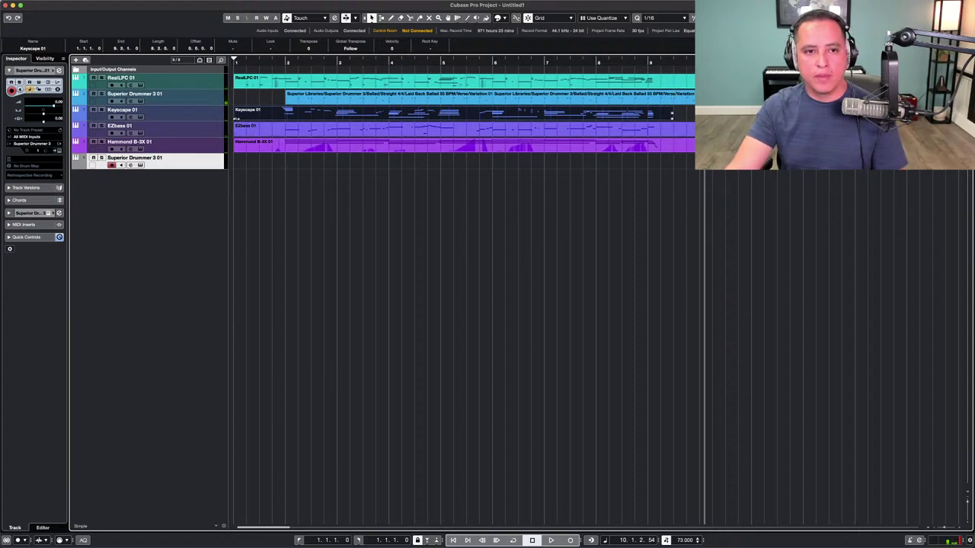
{"action": "left_click_drag", "start_coordinate": [233, 118], "coordinate": [259, 117]}
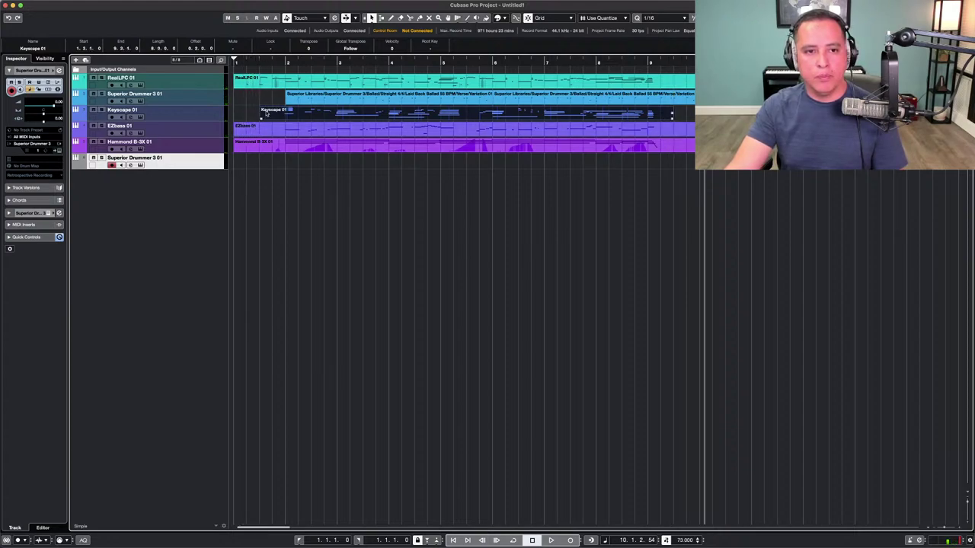
{"action": "left_click_drag", "start_coordinate": [671, 115], "coordinate": [685, 113]}
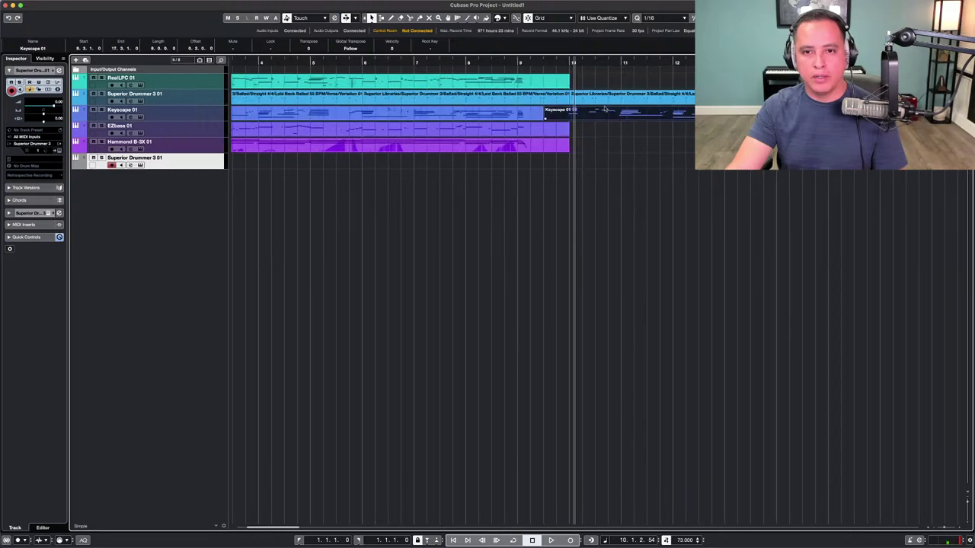
Play the transition into the duplicated Keyscape part, restarting from about bar 8 beat 3.
{"action": "key", "text": "space"}
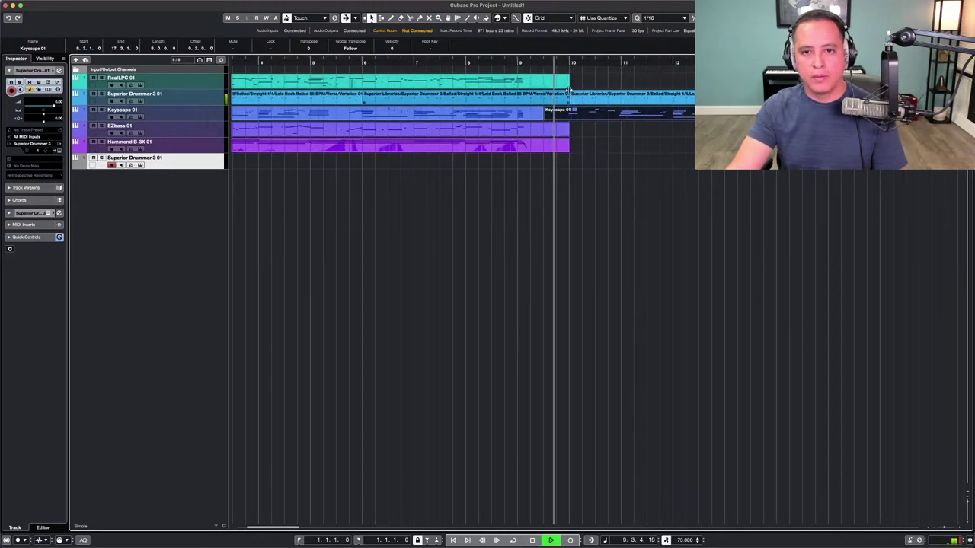
{"action": "key", "text": "space"}
{"action": "scroll", "coordinate": [560, 153], "scroll_direction": "left", "scroll_amount": 10}
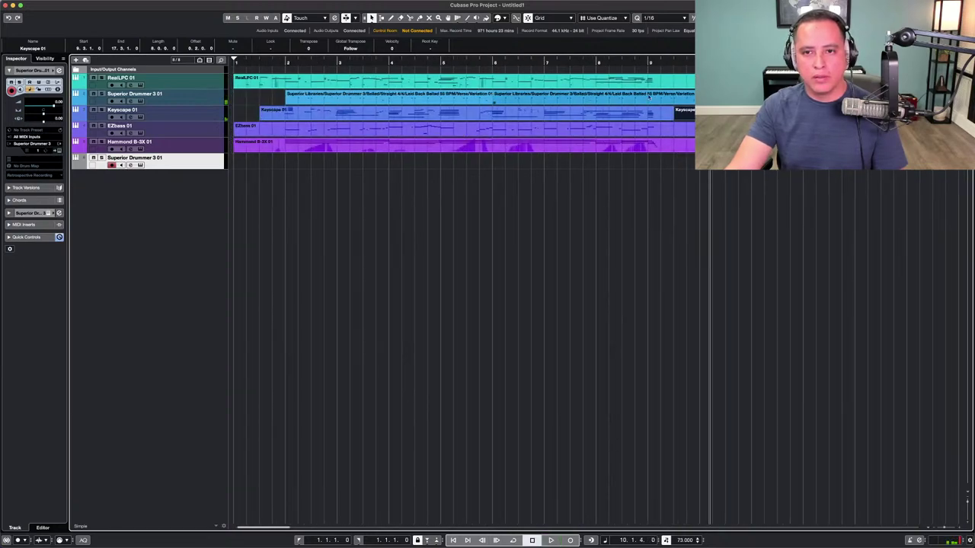
{"action": "left_click", "coordinate": [628, 62]}
{"action": "key", "text": "space"}
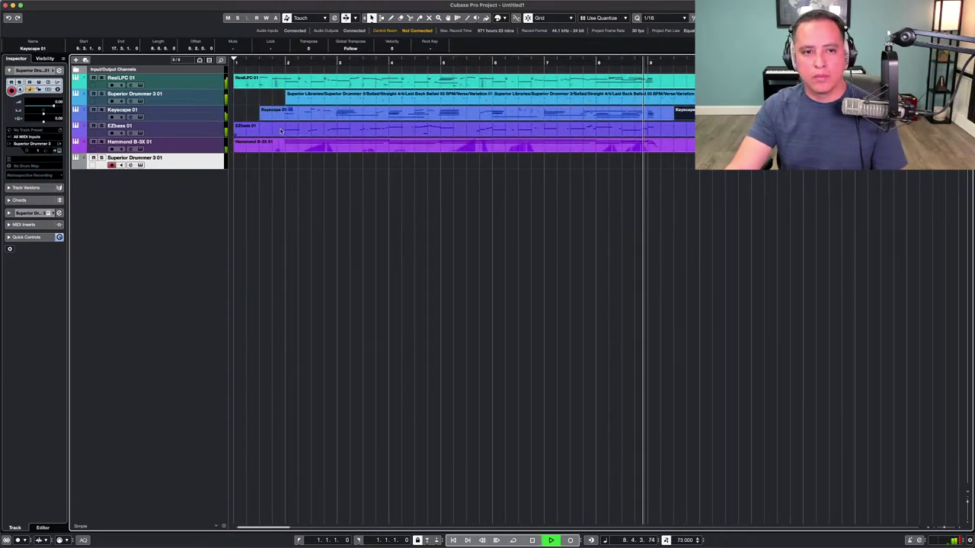
Trim the start of the EZbass 01 part to bar 2 and duplicate it so the copy starts at bar 10.
{"action": "left_click_drag", "start_coordinate": [242, 135], "coordinate": [287, 134]}
{"action": "key", "text": "space"}
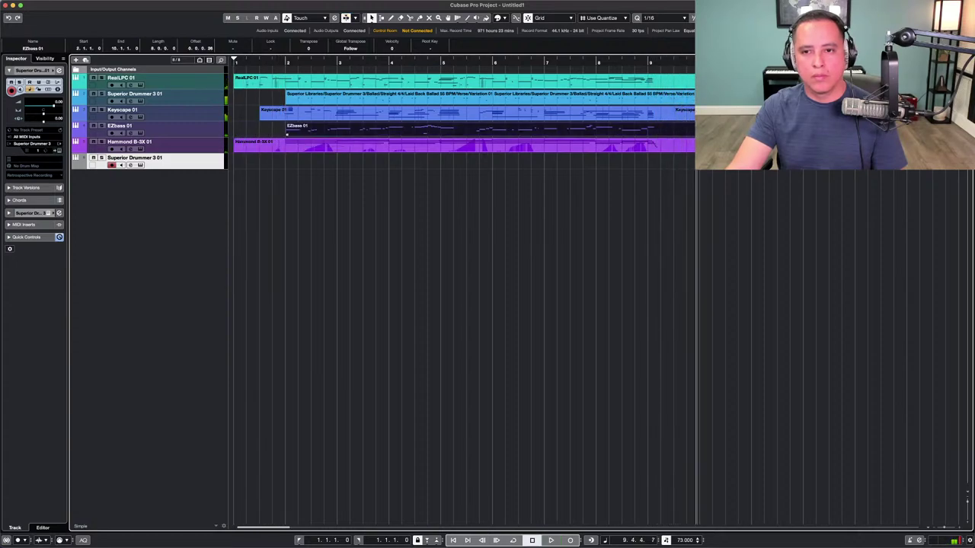
{"action": "key", "text": "super+d"}
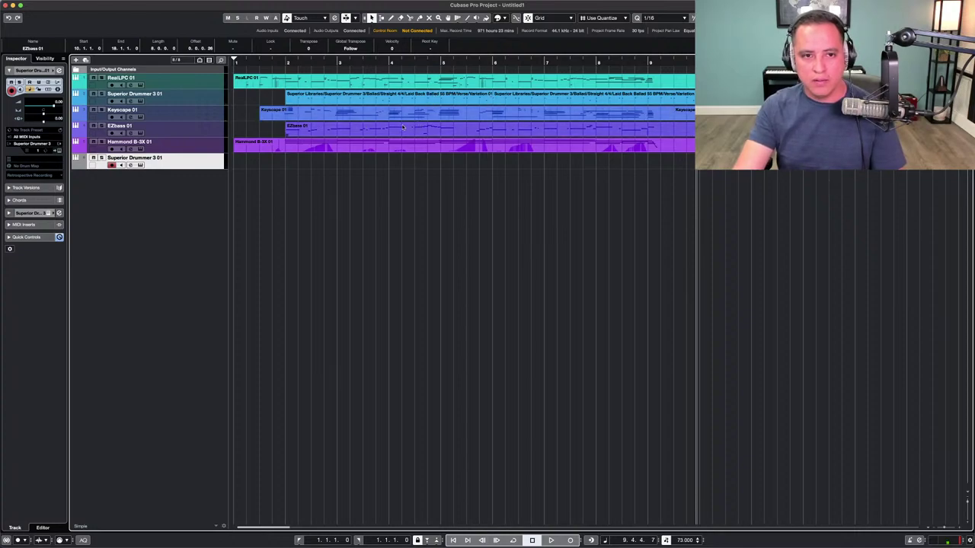
Play the opening into bar 2, and move the Hammond B-3X 01 part to start at bar 9.
{"action": "left_click", "coordinate": [271, 62]}
{"action": "key", "text": "space"}
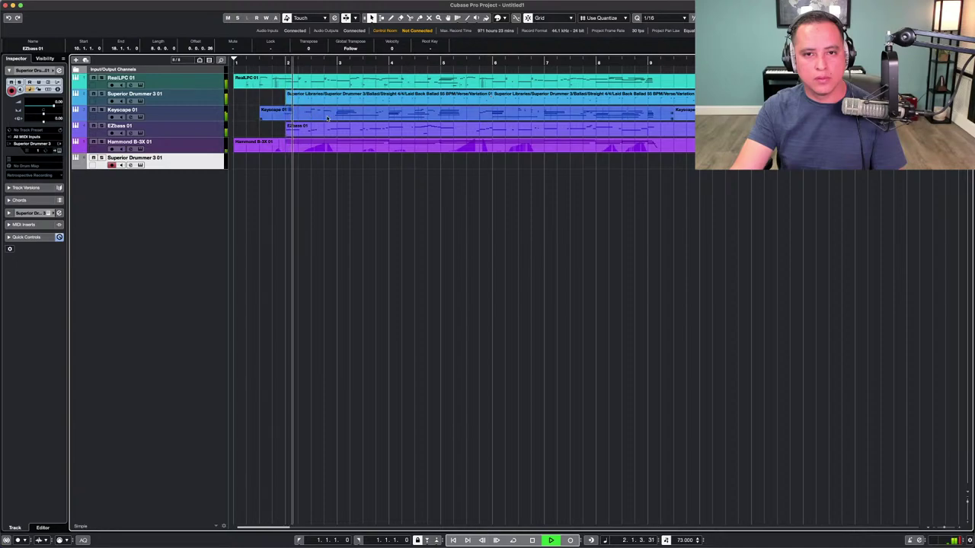
{"action": "key", "text": "space"}
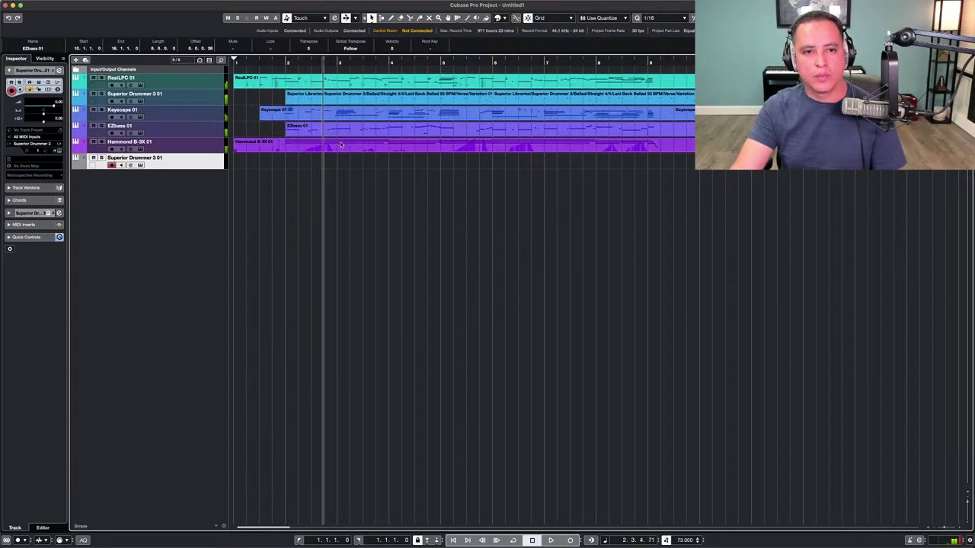
{"action": "left_click_drag", "start_coordinate": [346, 147], "coordinate": [759, 149]}
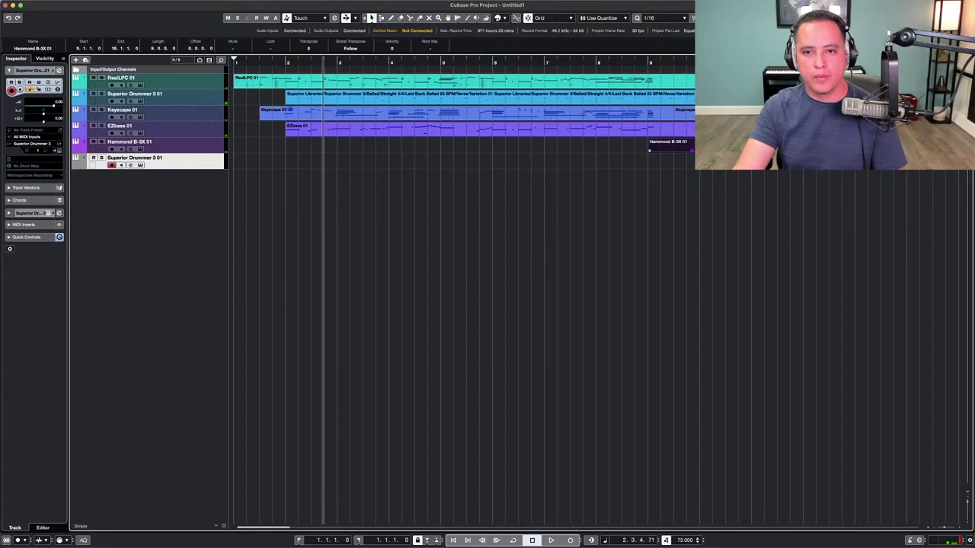
Audition the guitar opening, trim the RealLPC 01 part to run from 1.2.1.0 to 9.2.1.0, and duplicate it directly after itself.
{"action": "left_click", "coordinate": [250, 63]}
{"action": "key", "text": "space"}
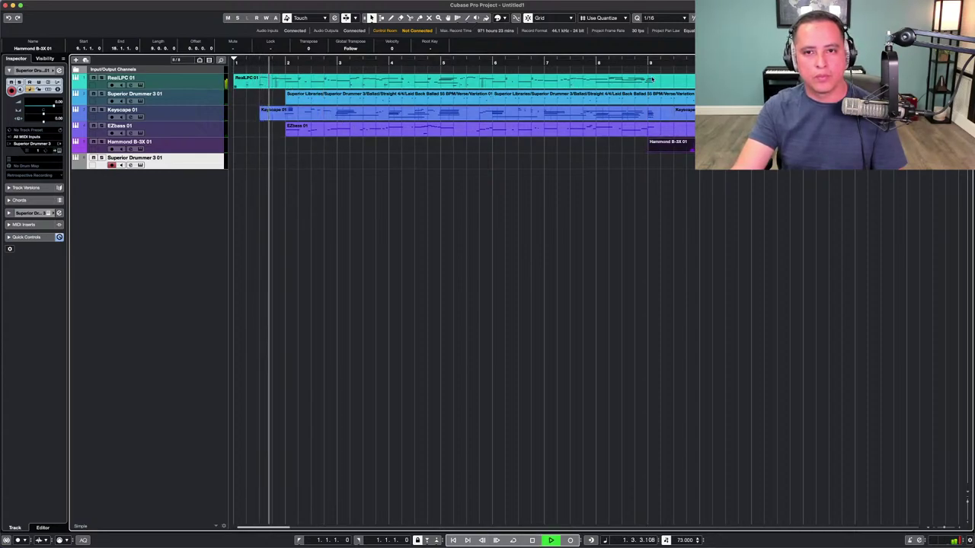
{"action": "key", "text": "space"}
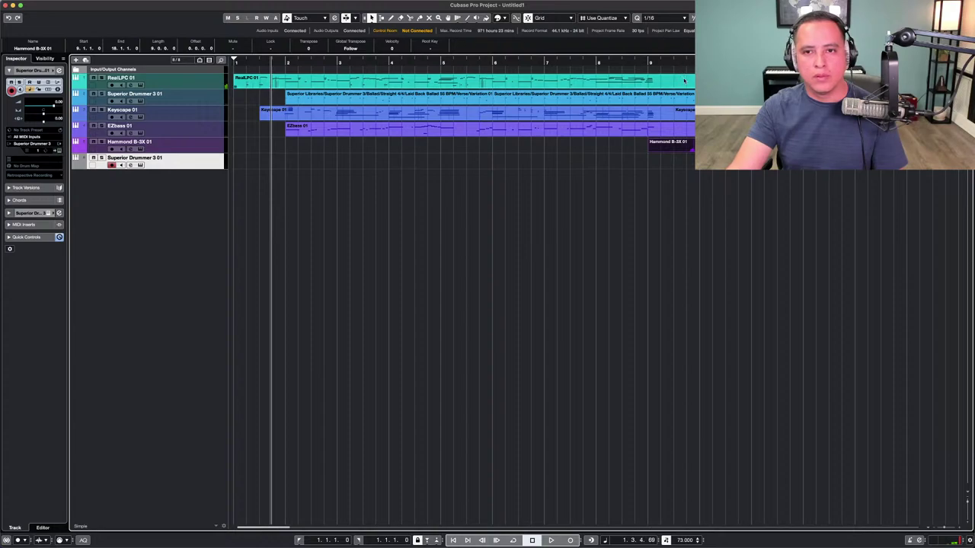
{"action": "left_click_drag", "start_coordinate": [694, 82], "coordinate": [659, 83]}
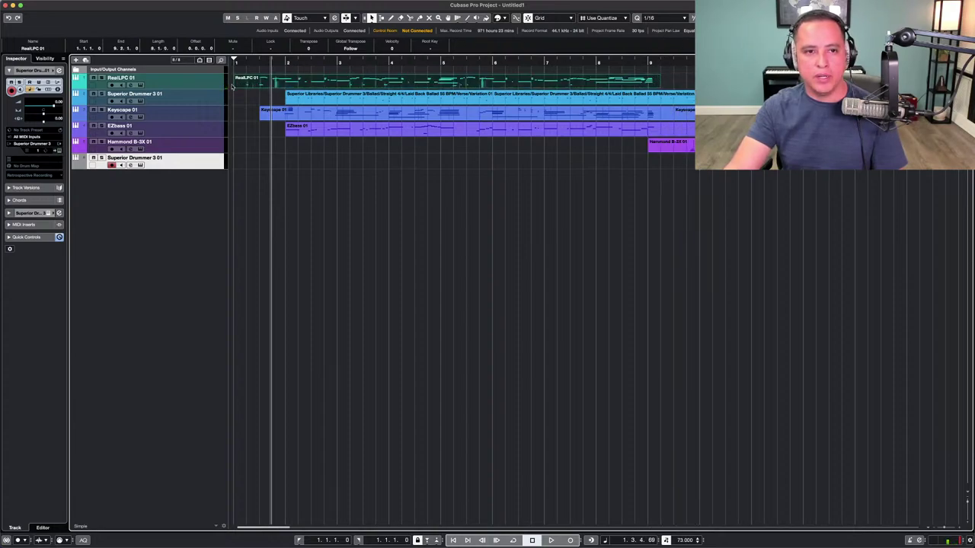
{"action": "left_click_drag", "start_coordinate": [238, 86], "coordinate": [248, 86]}
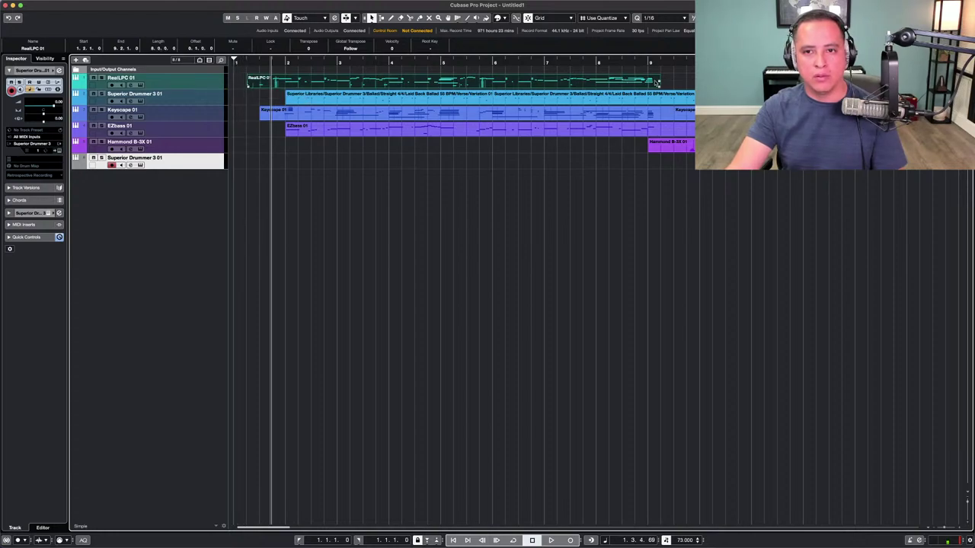
{"action": "key", "text": "super+d"}
{"action": "scroll", "coordinate": [591, 82], "scroll_direction": "right", "scroll_amount": 3}
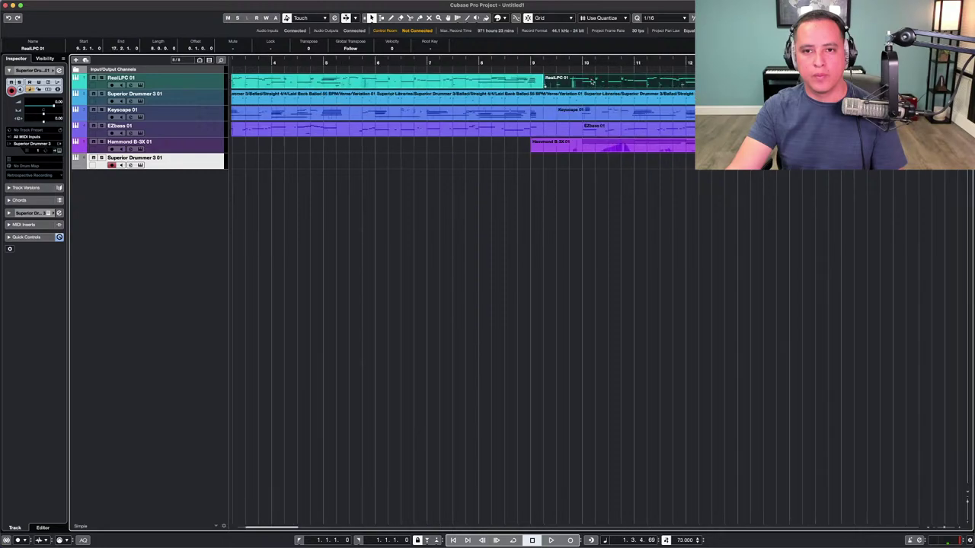
Play the transition from the end of bar 8 into bar 10 across the duplicated parts.
{"action": "left_click", "coordinate": [510, 66]}
{"action": "key", "text": "space"}
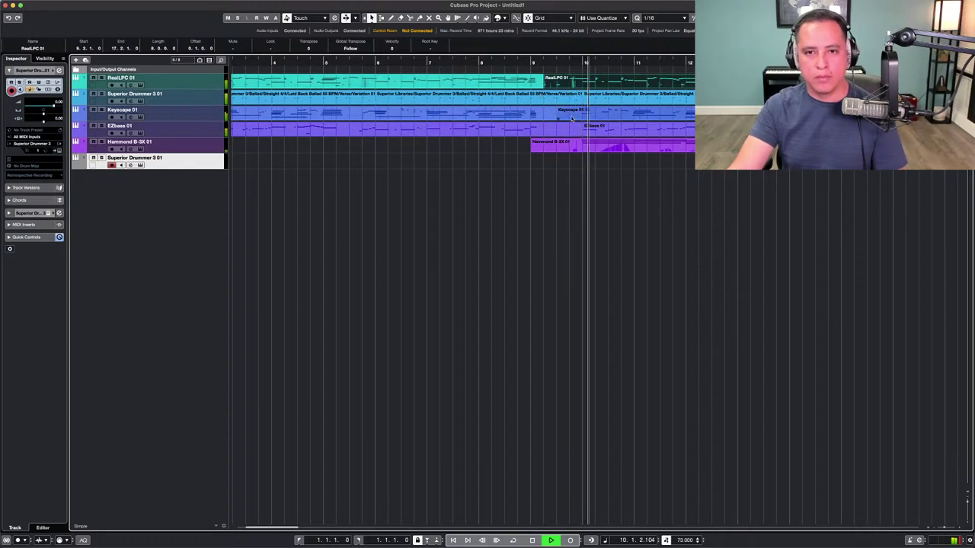
{"action": "key", "text": "space"}
Open the Superior Drummer 3 part spanning bars 6 to 10 for note editing, play it from bar 7, and add a D1 note at bar 9 beat 1.
{"action": "double_click", "coordinate": [555, 102]}
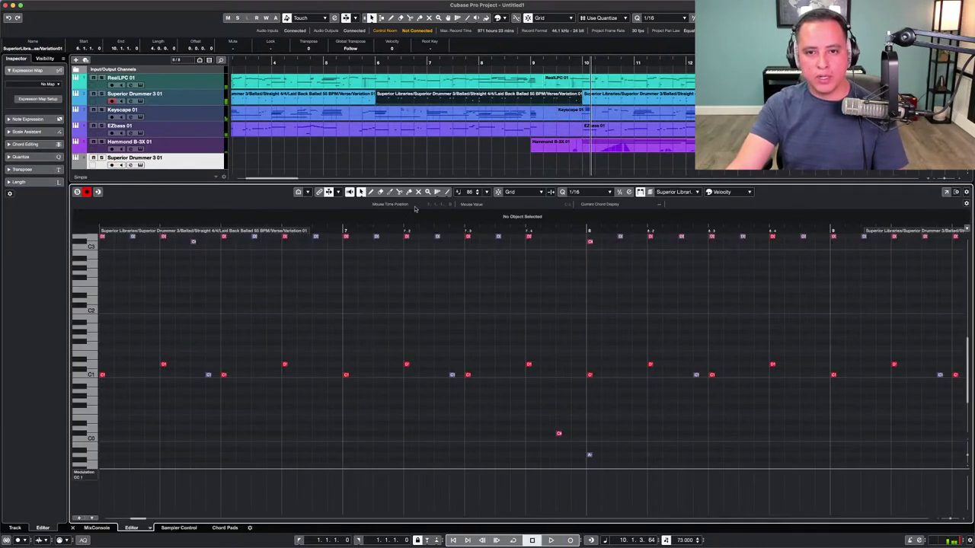
{"action": "left_click", "coordinate": [456, 229]}
{"action": "key", "text": "space"}
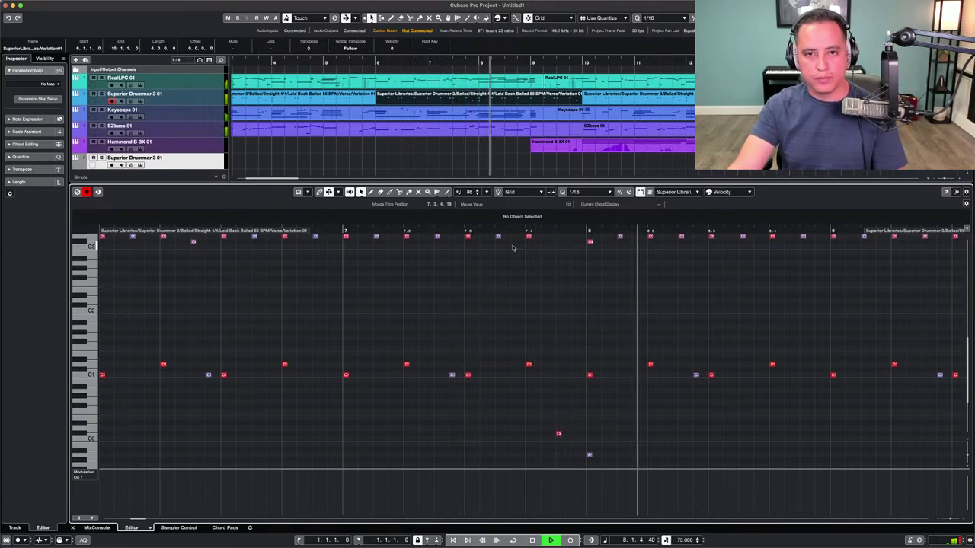
{"action": "scroll", "coordinate": [512, 249], "scroll_direction": "right", "scroll_amount": 5}
{"action": "scroll", "coordinate": [601, 302], "scroll_direction": "up", "scroll_amount": 2}
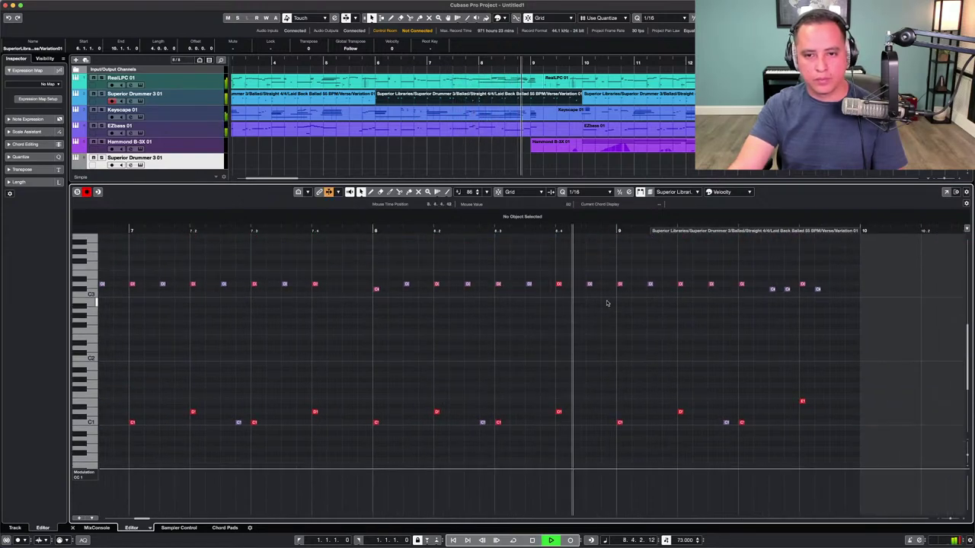
{"action": "key", "text": "space"}
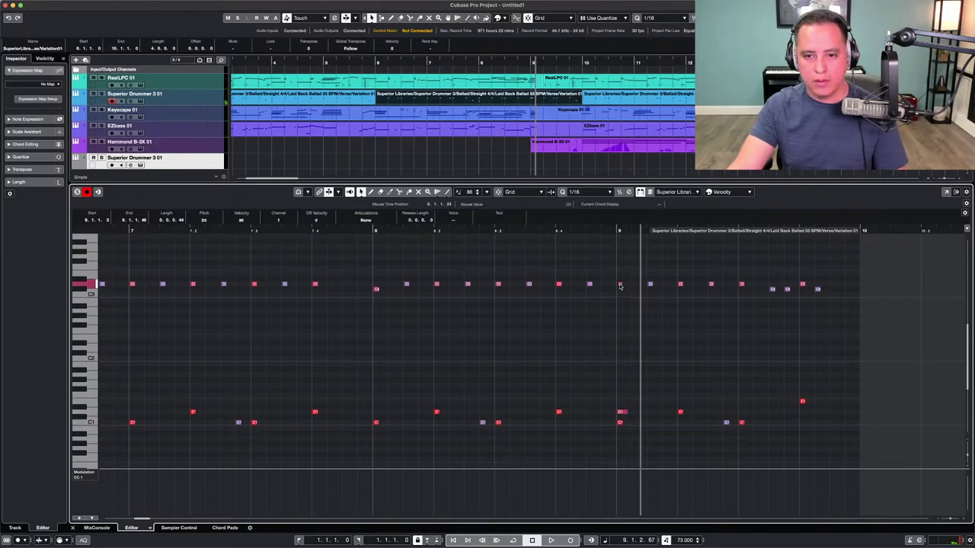
Delete the hi-hat, kick and snare notes after the first beat of bar 9 and play the passage from bar 8 beat 3.
{"action": "left_click", "coordinate": [547, 231]}
{"action": "scroll", "coordinate": [715, 381], "scroll_direction": "up", "scroll_amount": 3}
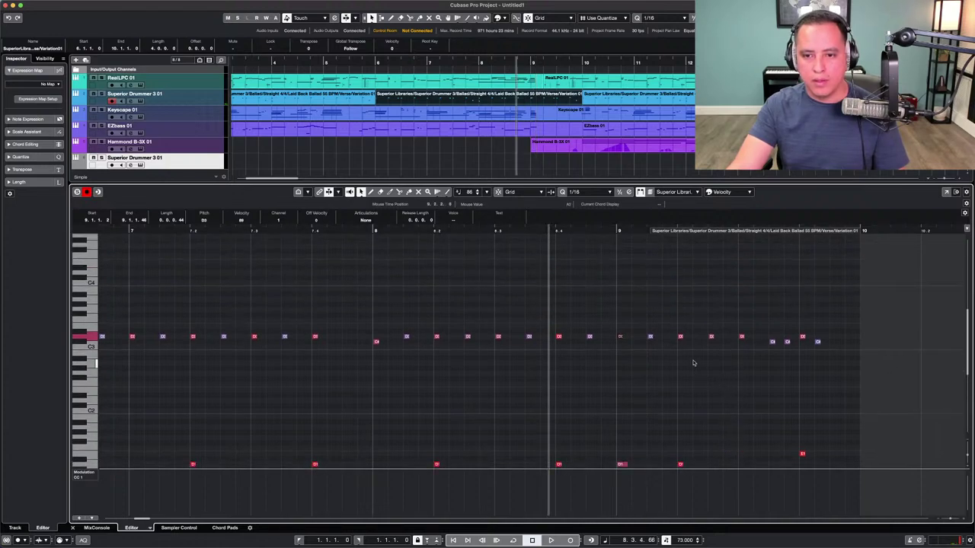
{"action": "scroll", "coordinate": [693, 363], "scroll_direction": "down", "scroll_amount": 3}
{"action": "left_click_drag", "start_coordinate": [645, 269], "coordinate": [825, 446]}
{"action": "key", "text": "Delete"}
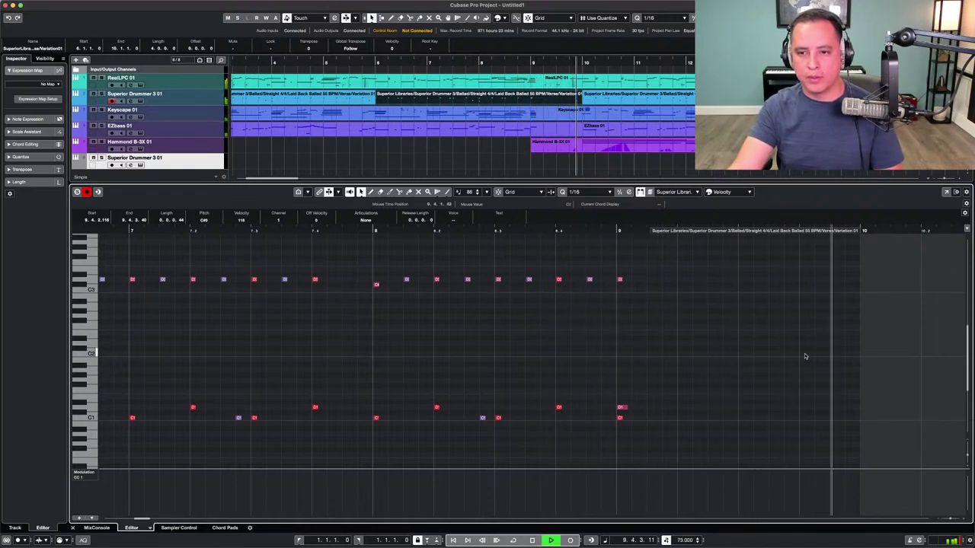
{"action": "key", "text": "space"}
Find and delete the leftover C#0 note in beat 4 of bar 9.
{"action": "scroll", "coordinate": [811, 370], "scroll_direction": "up", "scroll_amount": 5}
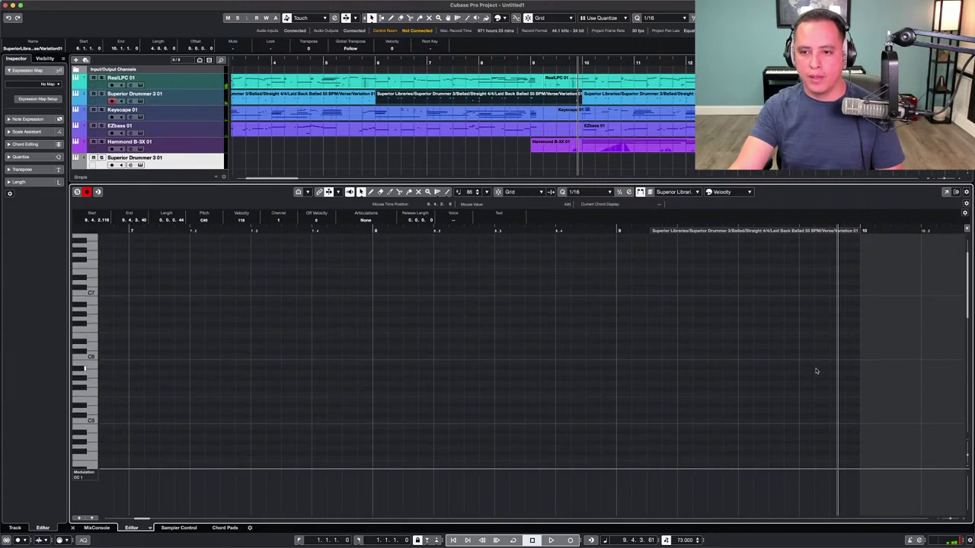
{"action": "scroll", "coordinate": [800, 360], "scroll_direction": "down", "scroll_amount": 5}
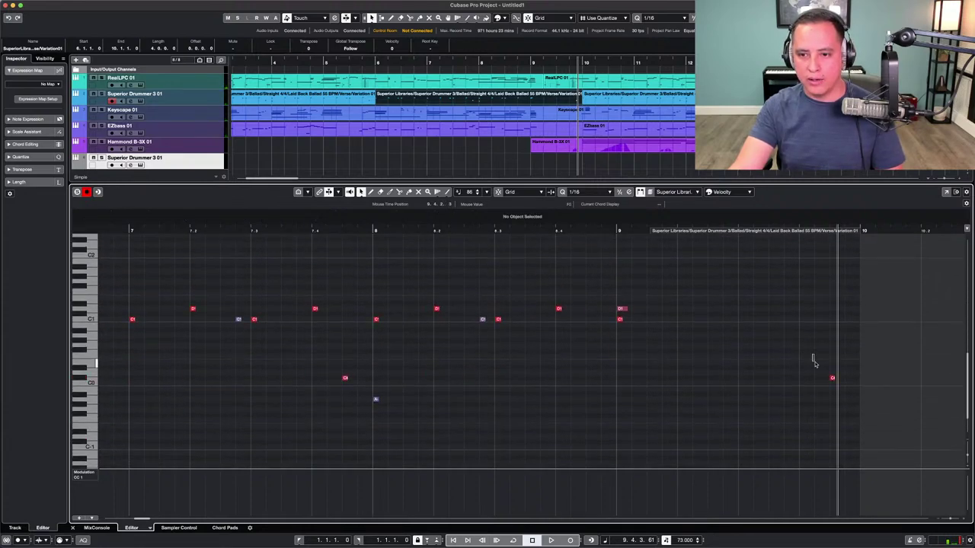
{"action": "left_click", "coordinate": [833, 378]}
{"action": "key", "text": "Delete"}
Play through the cleared drum passage in bar 9, restarting from bar 8 beat 4.
{"action": "key", "text": "space"}
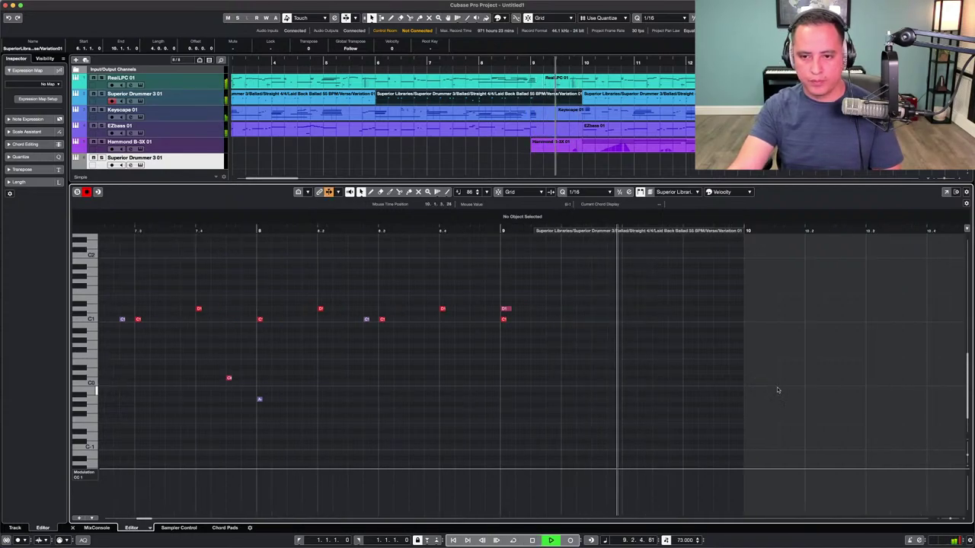
{"action": "key", "text": "space"}
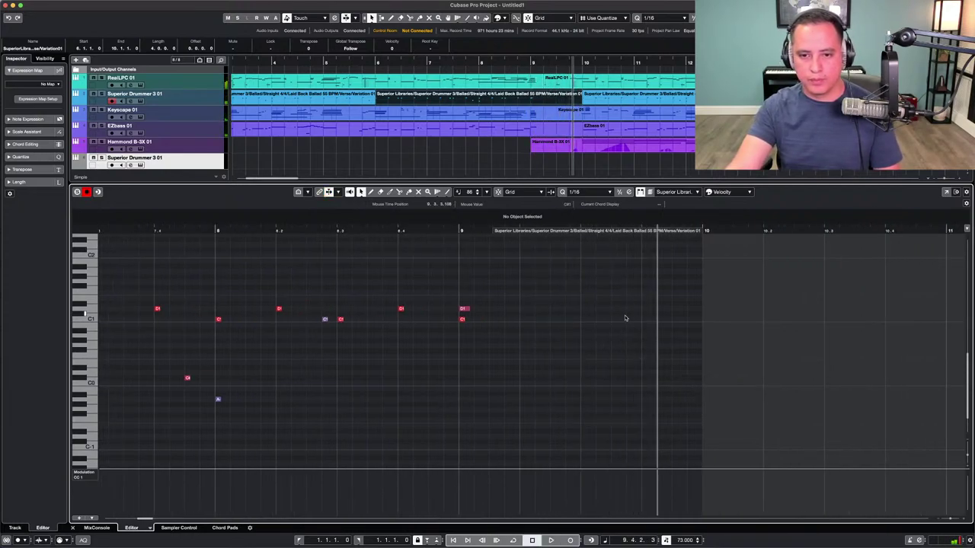
{"action": "key", "text": "space"}
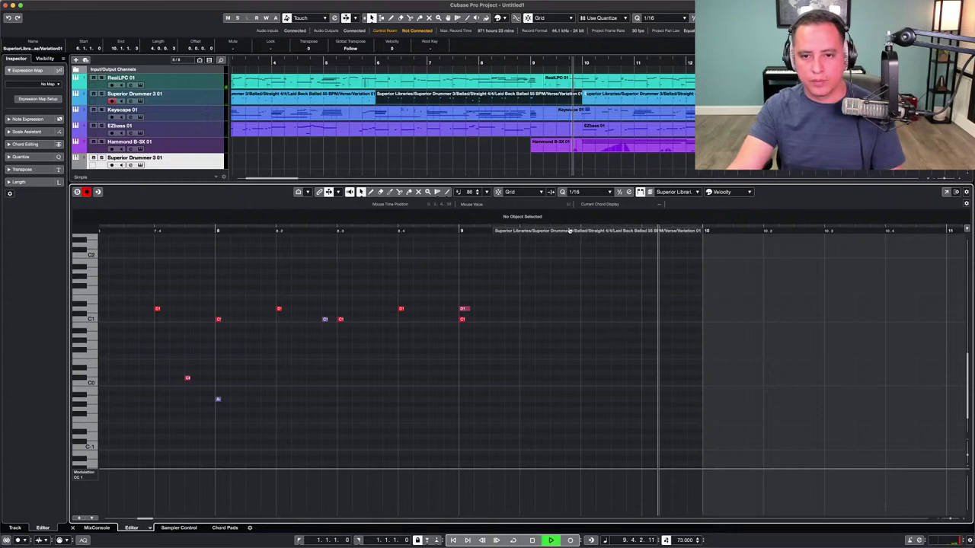
{"action": "key", "text": "space"}
{"action": "left_click_drag", "start_coordinate": [448, 226], "coordinate": [449, 230]}
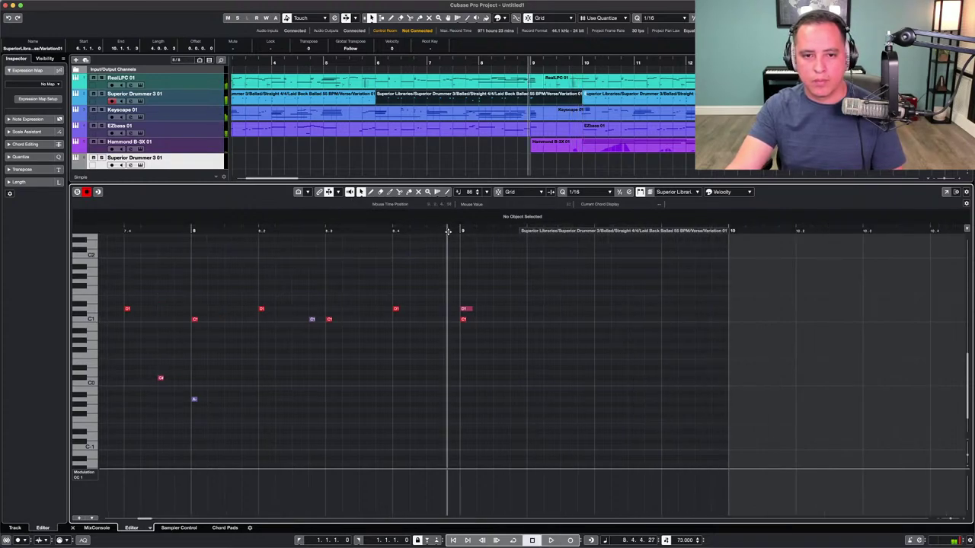
{"action": "key", "text": "space"}
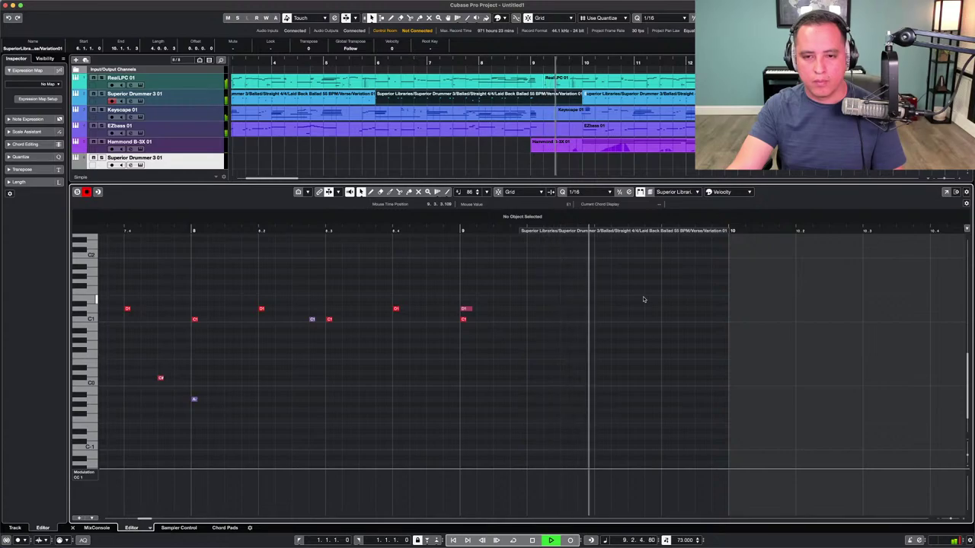
{"action": "key", "text": "space"}
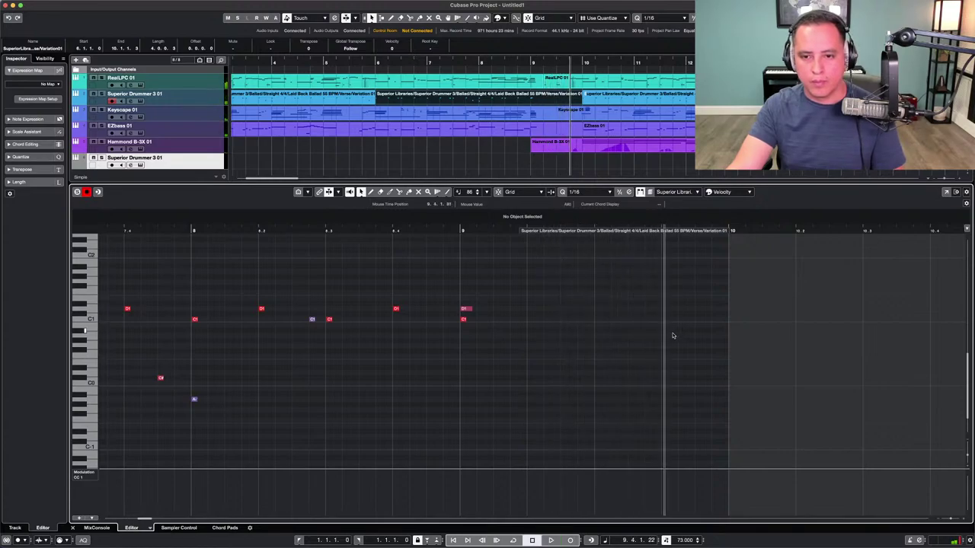
{"action": "left_click", "coordinate": [667, 307]}
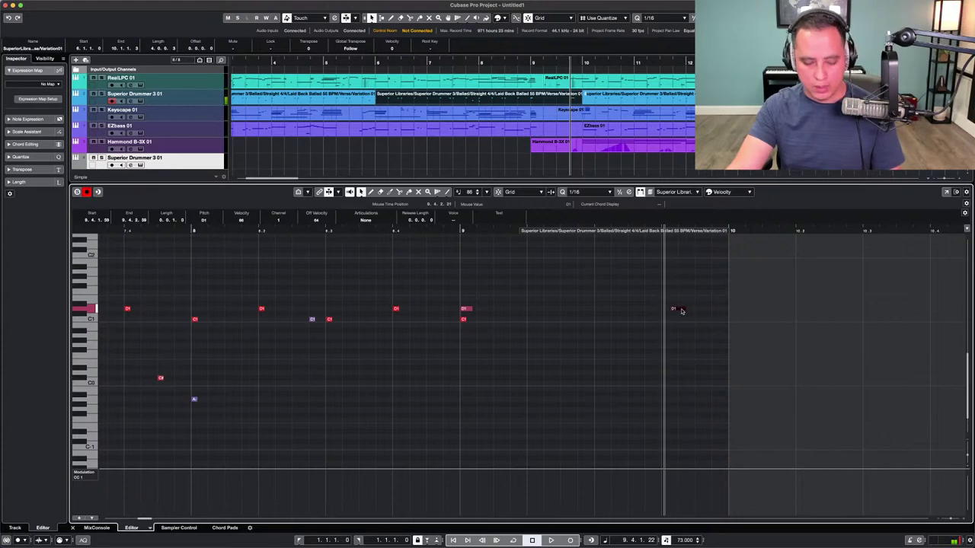
{"action": "key", "text": "space"}
{"action": "key", "text": "space"}
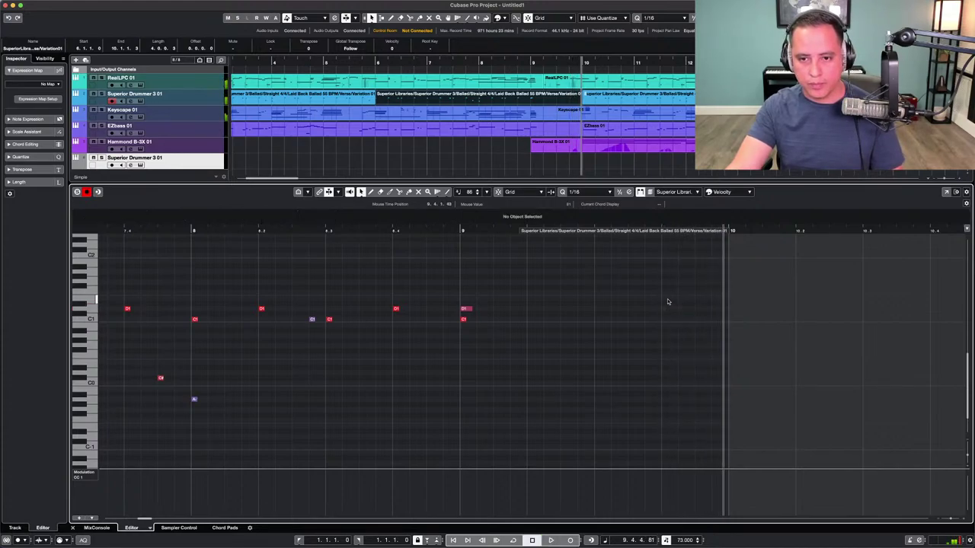
Add D1 notes on the first two sixteenths of bar 9 beat 4 and an A1 note on the third, checking playback from 9.3.4.
{"action": "left_click", "coordinate": [667, 307]}
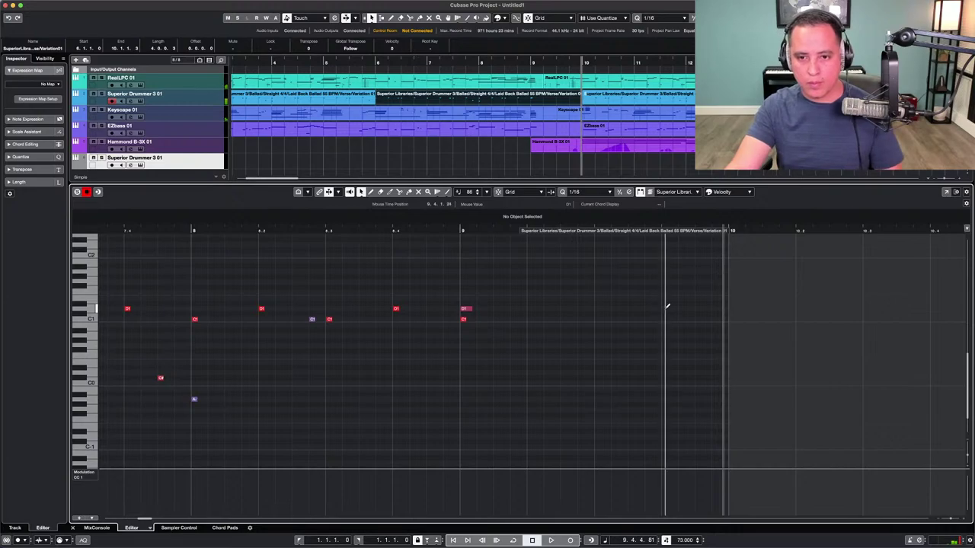
{"action": "left_click", "coordinate": [667, 308]}
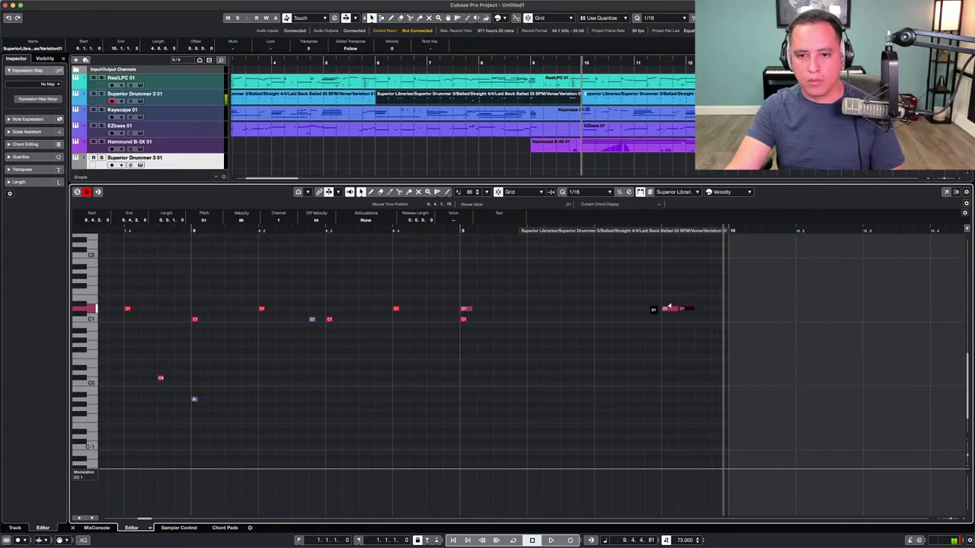
{"action": "left_click", "coordinate": [646, 230]}
{"action": "key", "text": "space"}
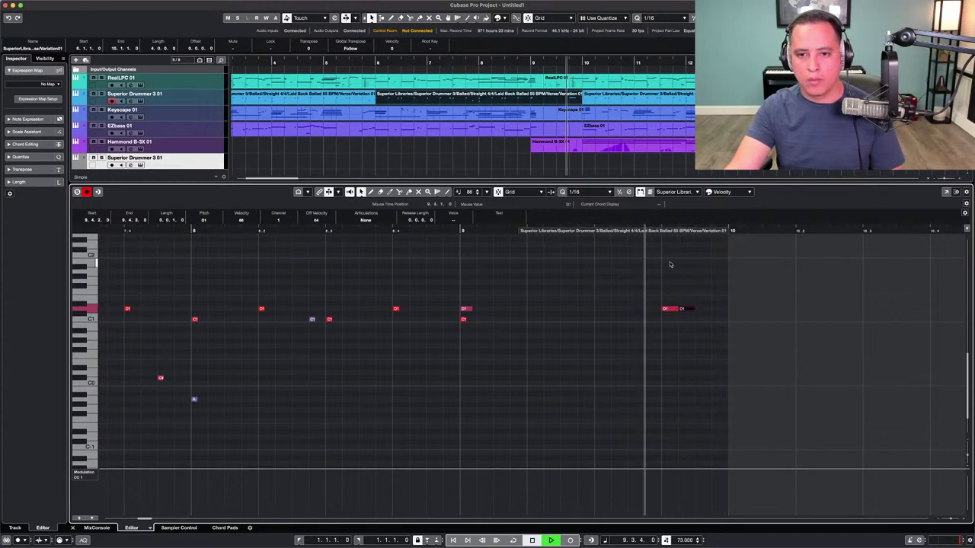
{"action": "left_click", "coordinate": [700, 282]}
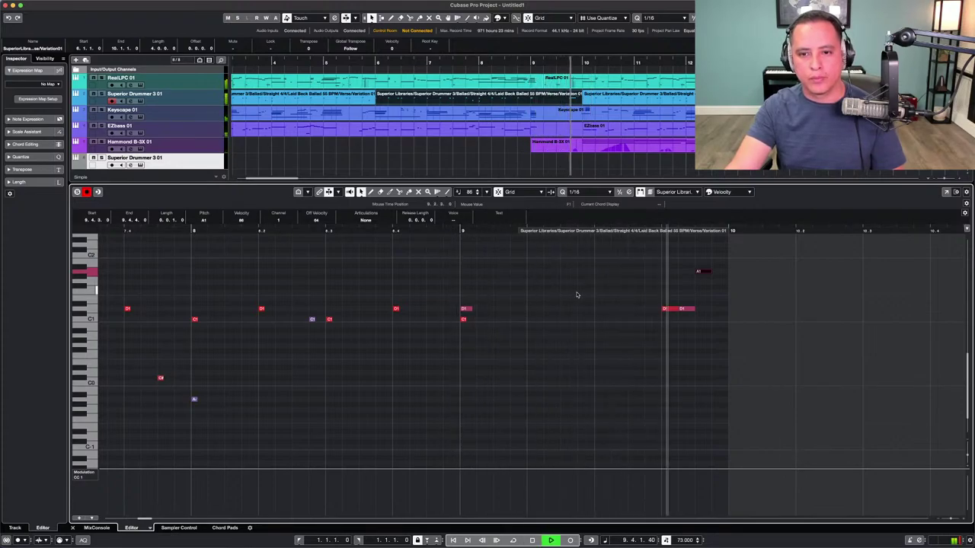
Open the drum part starting at bar 10 and replace its first D3 hi-hat note with an E2 note.
{"action": "left_click", "coordinate": [594, 97]}
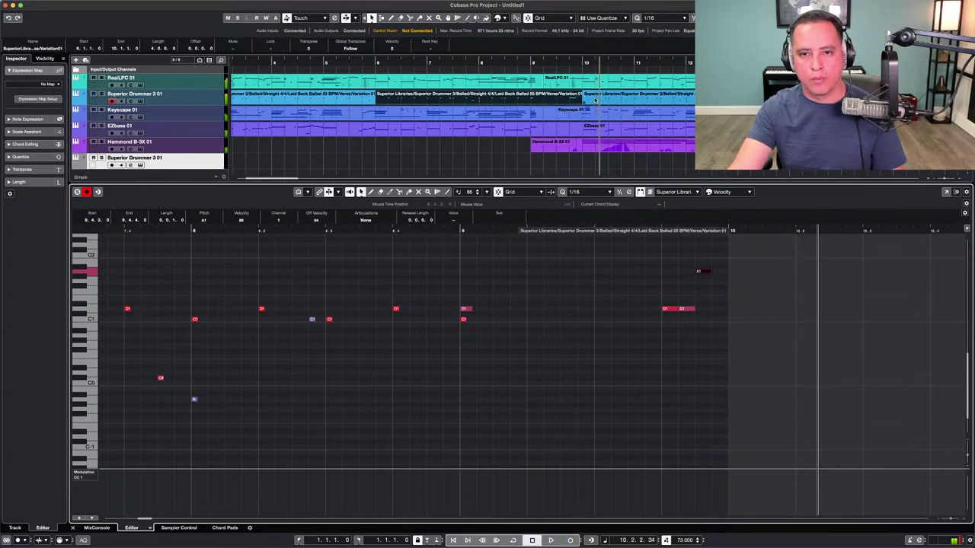
{"action": "left_click", "coordinate": [578, 62]}
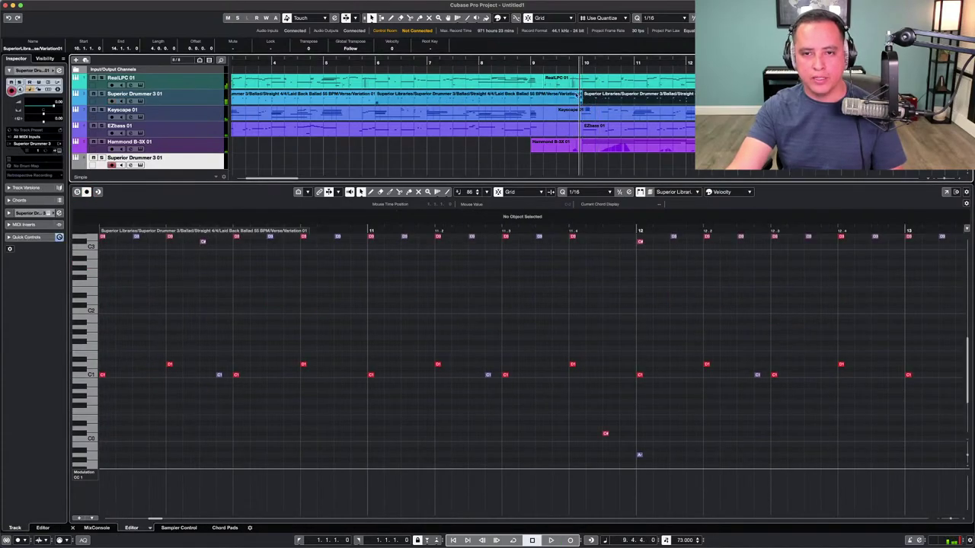
{"action": "scroll", "coordinate": [263, 338], "scroll_direction": "up", "scroll_amount": 2}
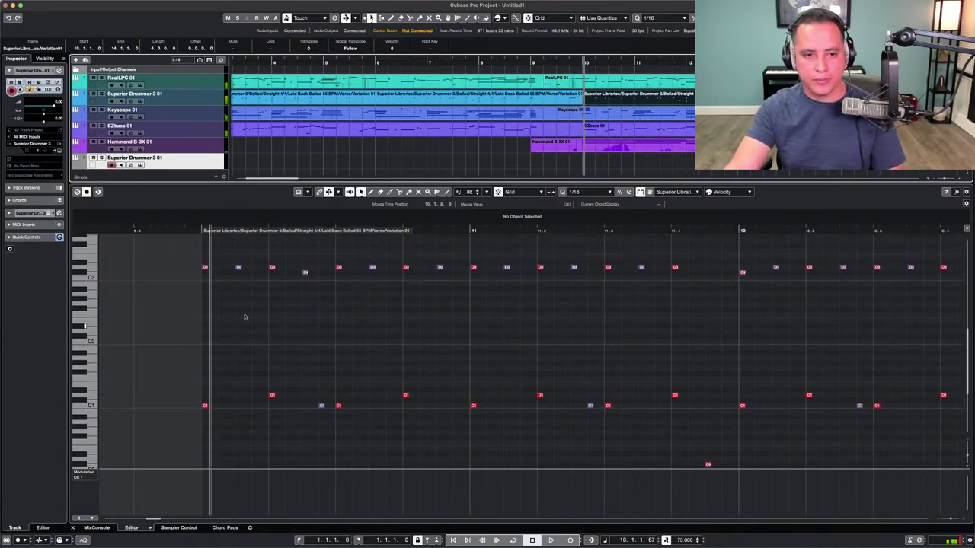
{"action": "left_click", "coordinate": [206, 268]}
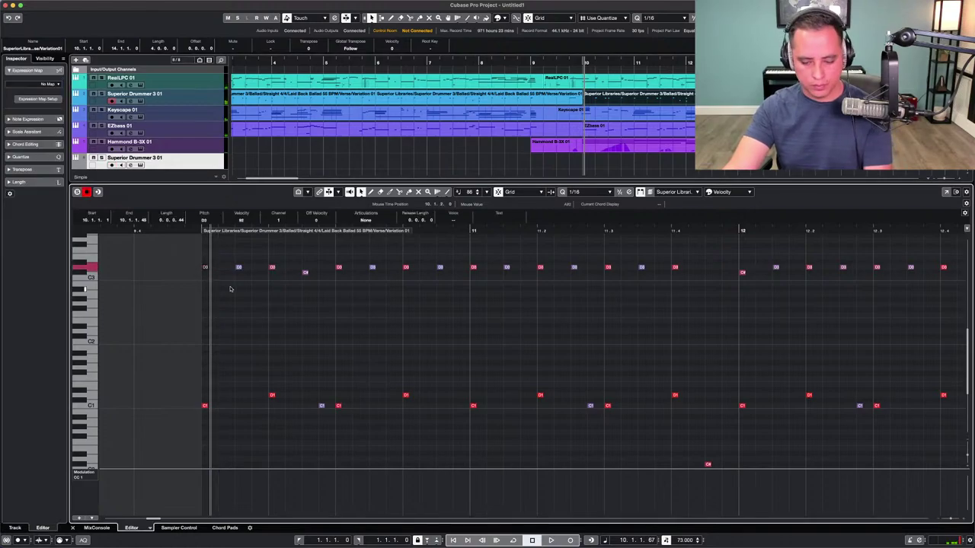
{"action": "left_click", "coordinate": [206, 341]}
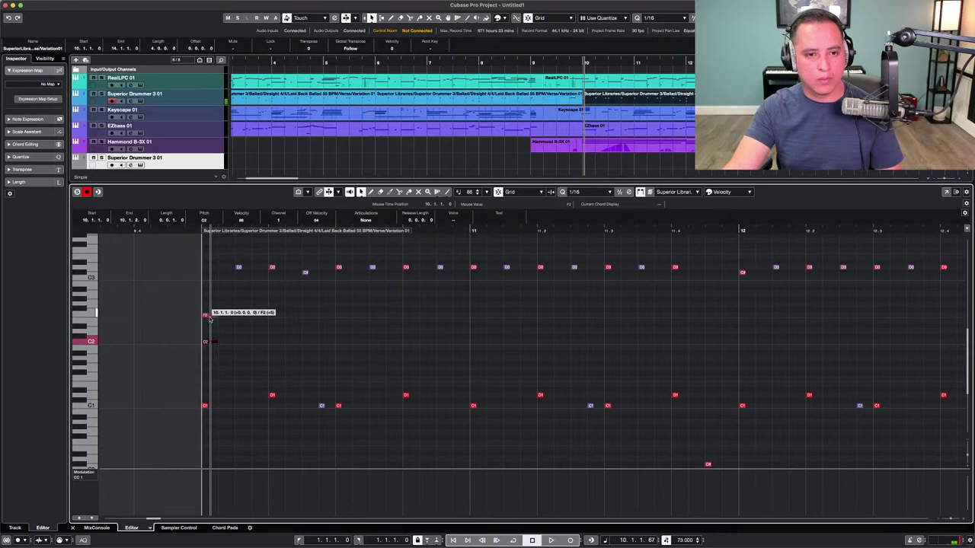
{"action": "left_click_drag", "start_coordinate": [210, 321], "coordinate": [206, 320]}
{"action": "left_click", "coordinate": [179, 239]}
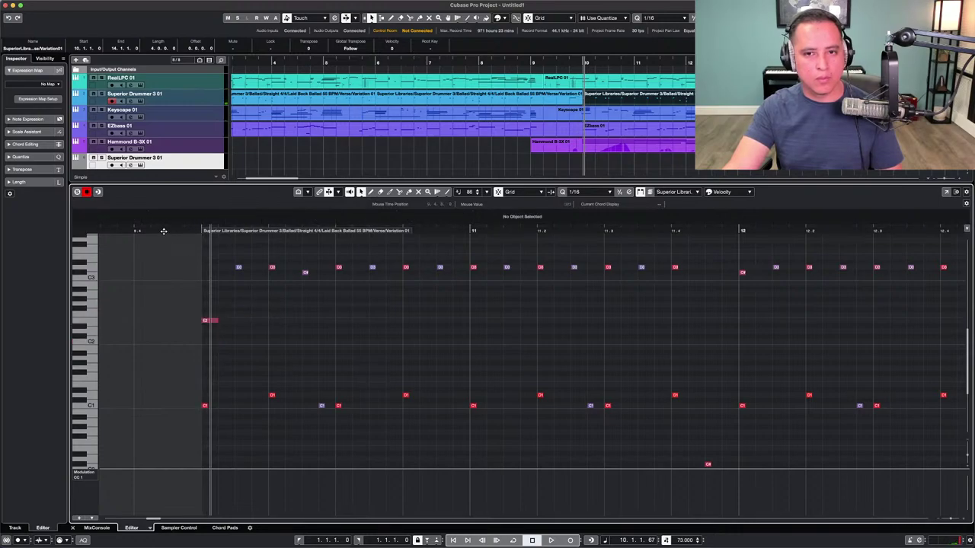
Play the drum transition from bar 9 beat 4 into bar 11.
{"action": "left_click_drag", "start_coordinate": [163, 231], "coordinate": [134, 234]}
{"action": "key", "text": "space"}
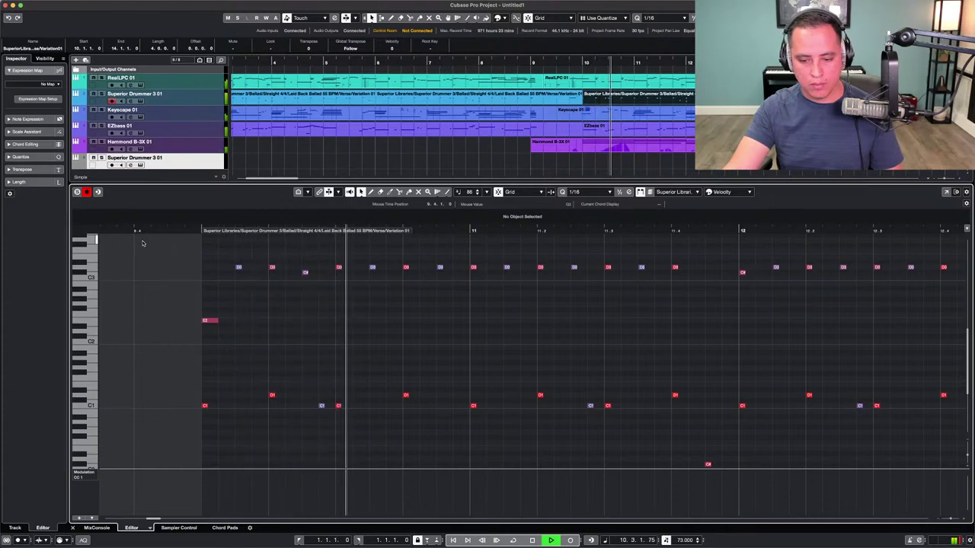
{"action": "key", "text": "space"}
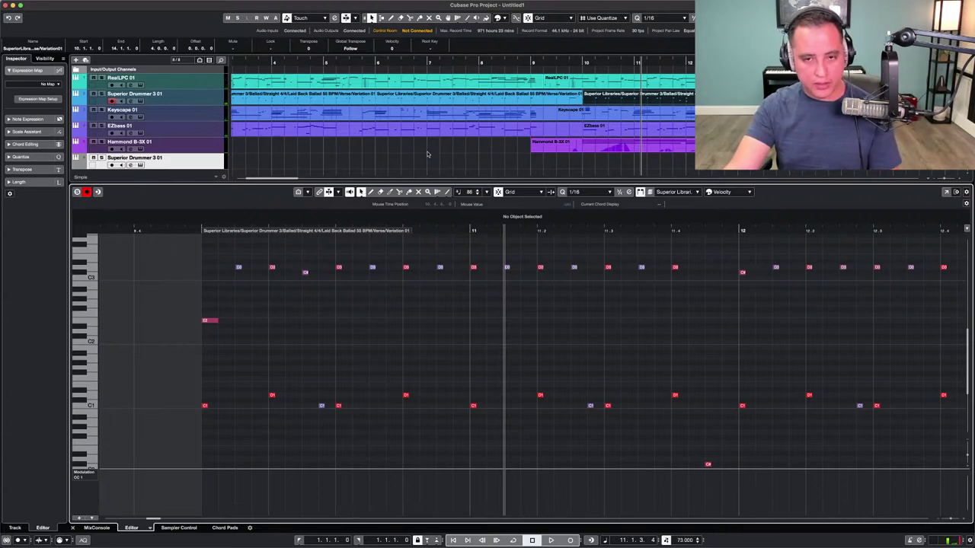
Close the note editor and open the instrument window of the second Superior Drummer 3 track.
{"action": "left_click", "coordinate": [429, 145]}
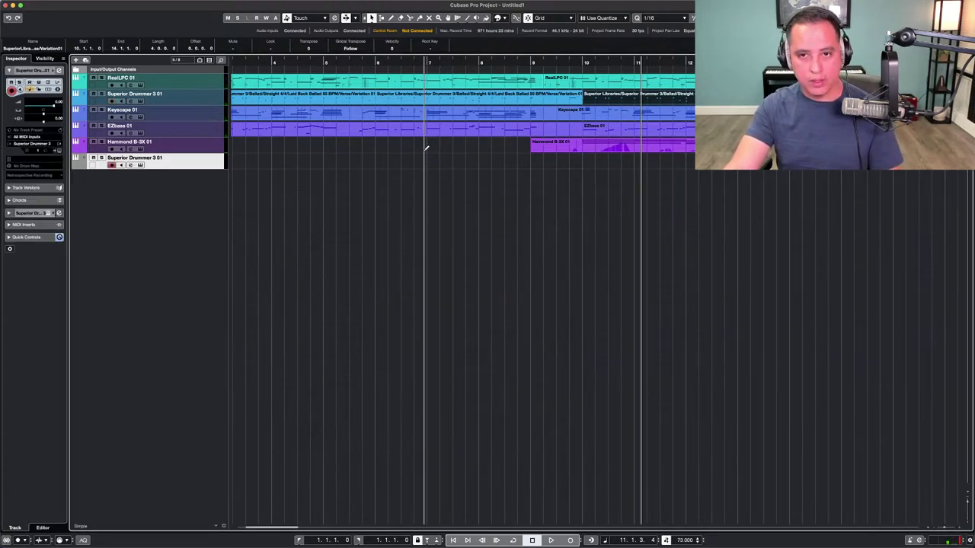
{"action": "left_click", "coordinate": [140, 165]}
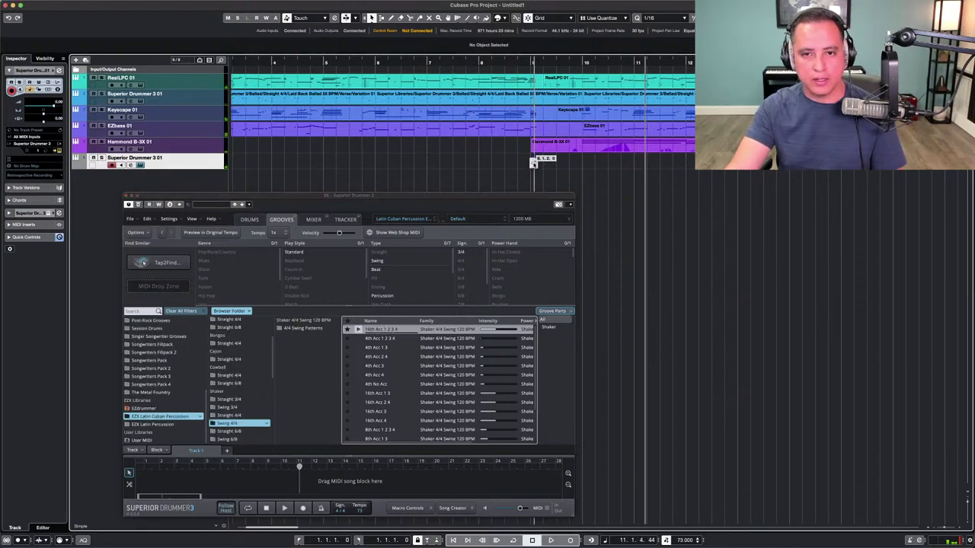
Try the Swing 4/4 shaker groove 16th Acc 1 2 3 4 at bar 10, listen to it, and delete it.
{"action": "left_click_drag", "start_coordinate": [533, 162], "coordinate": [583, 163]}
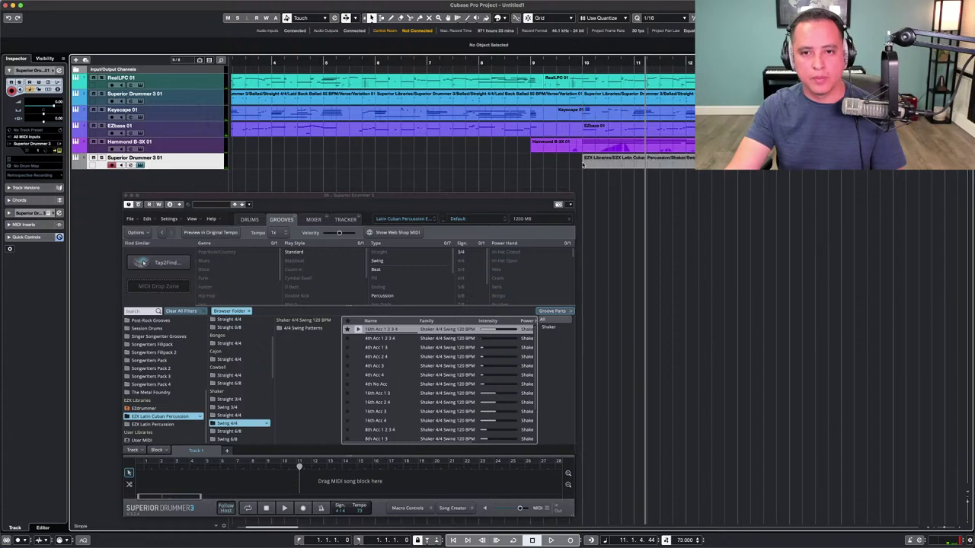
{"action": "left_click", "coordinate": [576, 63]}
{"action": "key", "text": "space"}
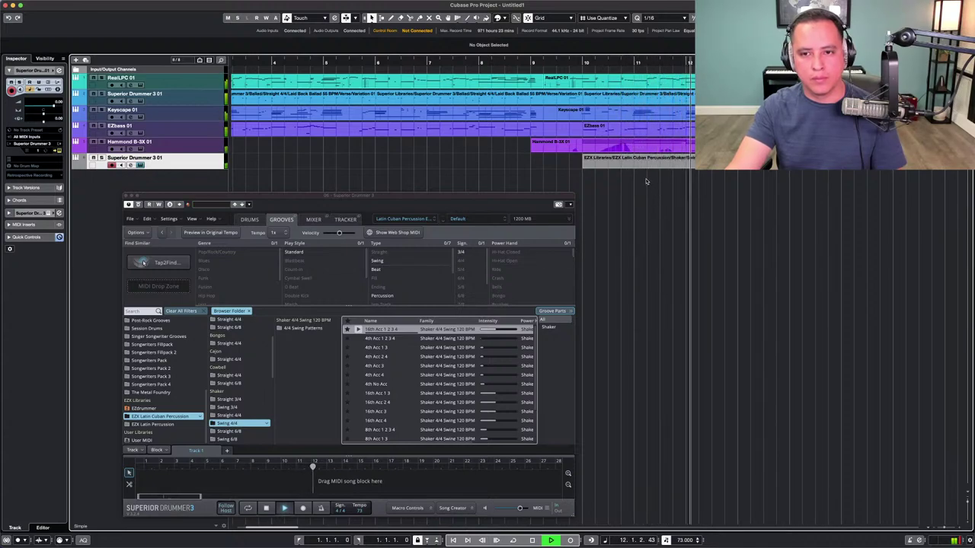
{"action": "key", "text": "space"}
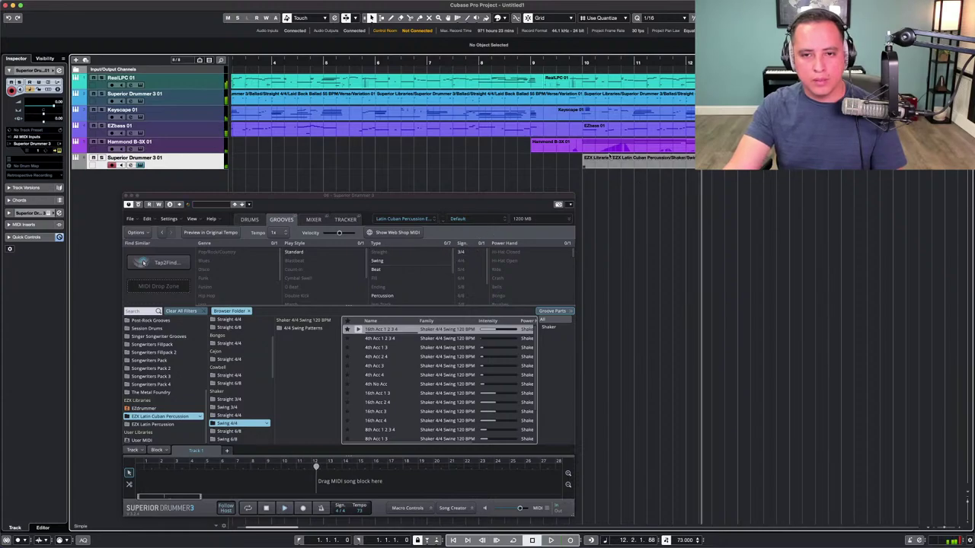
{"action": "left_click", "coordinate": [608, 164]}
{"action": "key", "text": "Delete"}
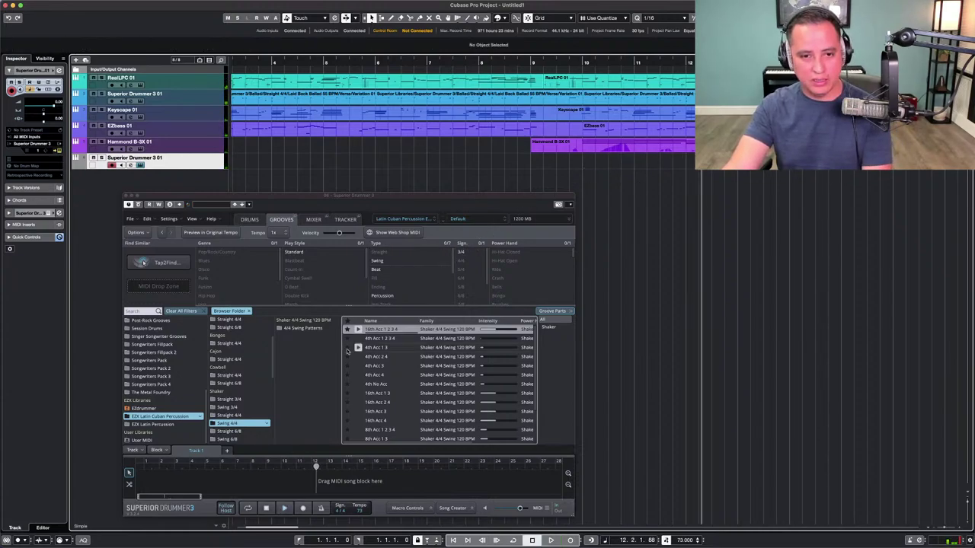
Preview the Straight 4/4 shaker groove 16th Acc 1 2 3 4, place it at bar 10, and duplicate it at bar 14 during playback.
{"action": "left_click", "coordinate": [238, 415]}
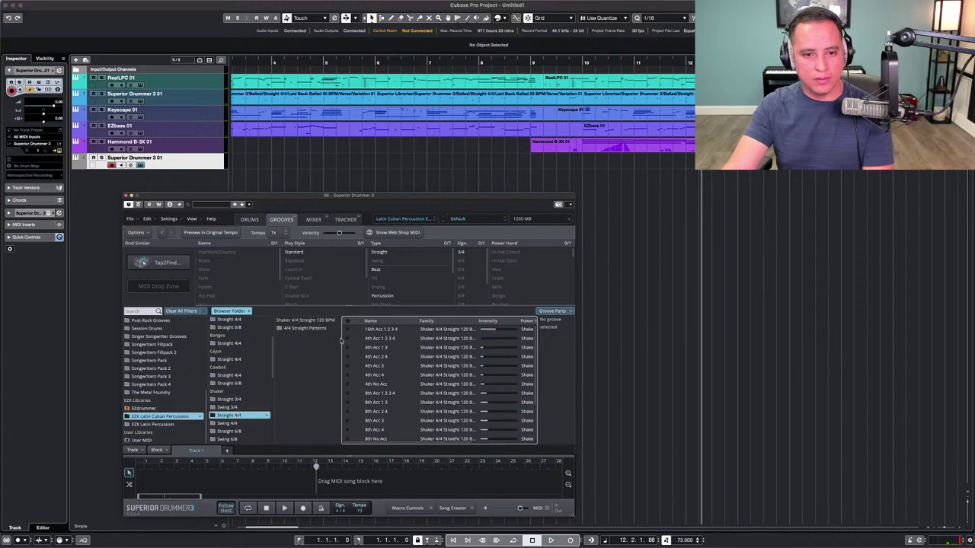
{"action": "left_click", "coordinate": [357, 329]}
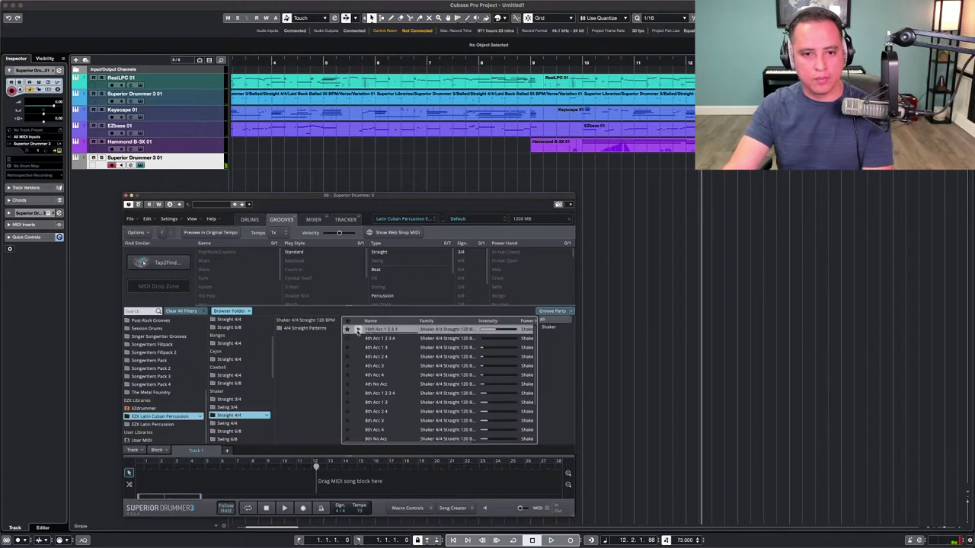
{"action": "left_click_drag", "start_coordinate": [403, 329], "coordinate": [582, 168]}
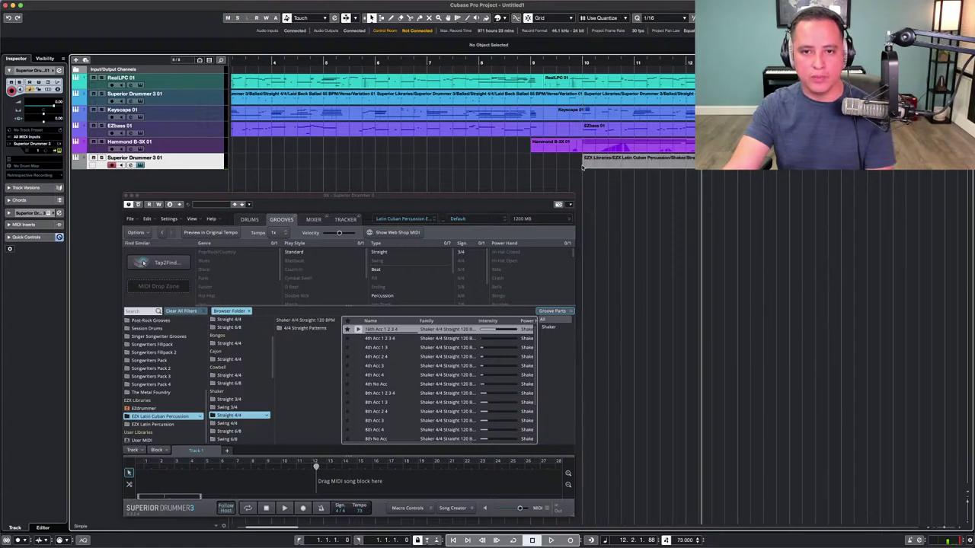
{"action": "key", "text": "space"}
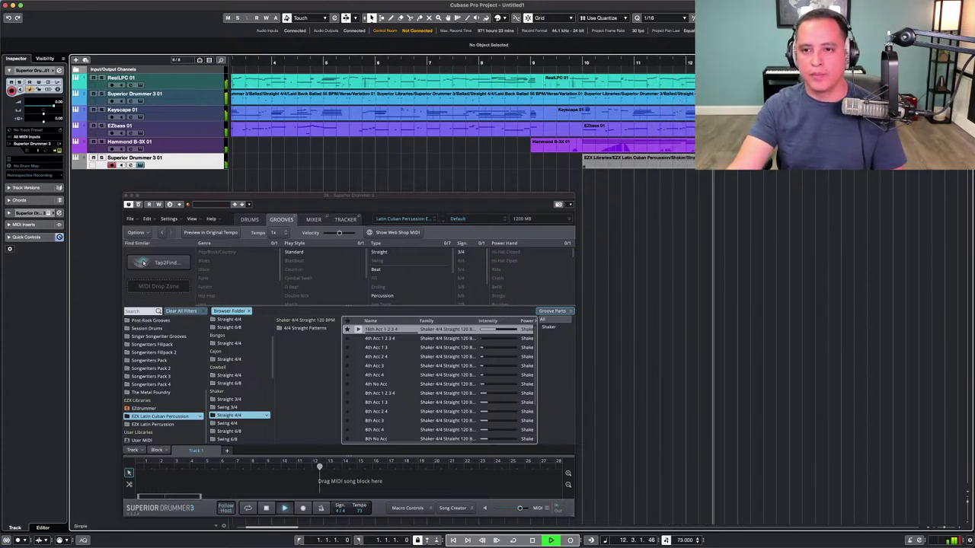
{"action": "left_click", "coordinate": [754, 162]}
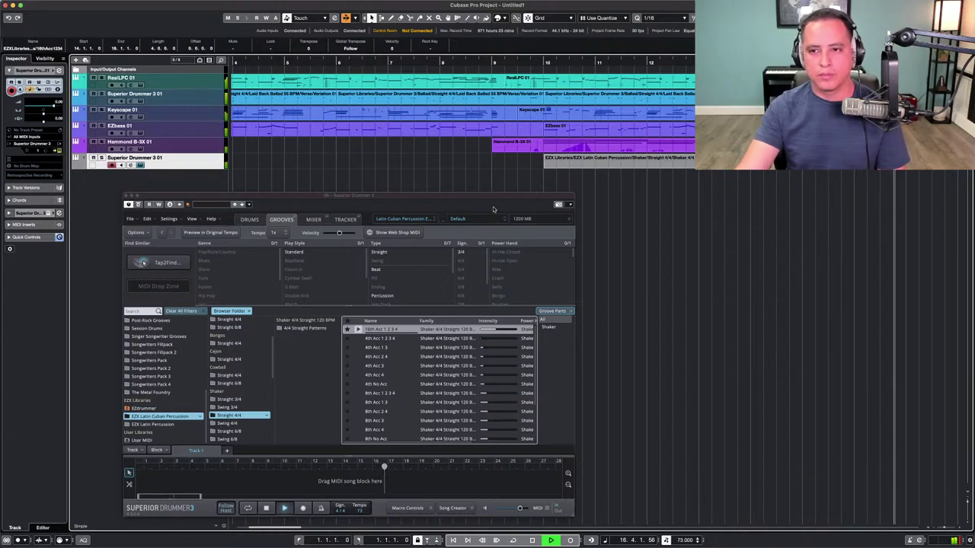
{"action": "key", "text": "space"}
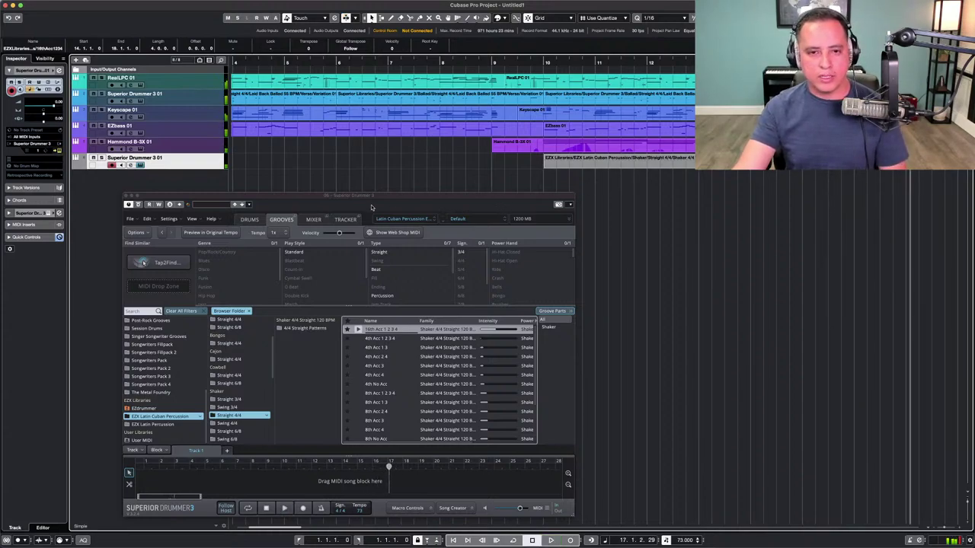
Lower the Shaker channel's level to about -8.4 dB in the Superior Drummer mixer while playing from the end of bar 9.
{"action": "left_click", "coordinate": [312, 220]}
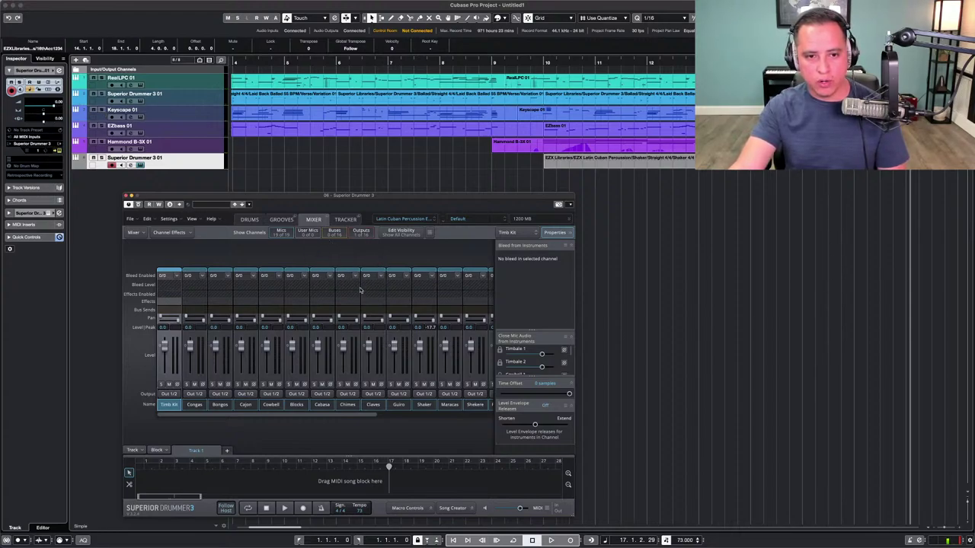
{"action": "scroll", "coordinate": [345, 354], "scroll_direction": "right", "scroll_amount": 10}
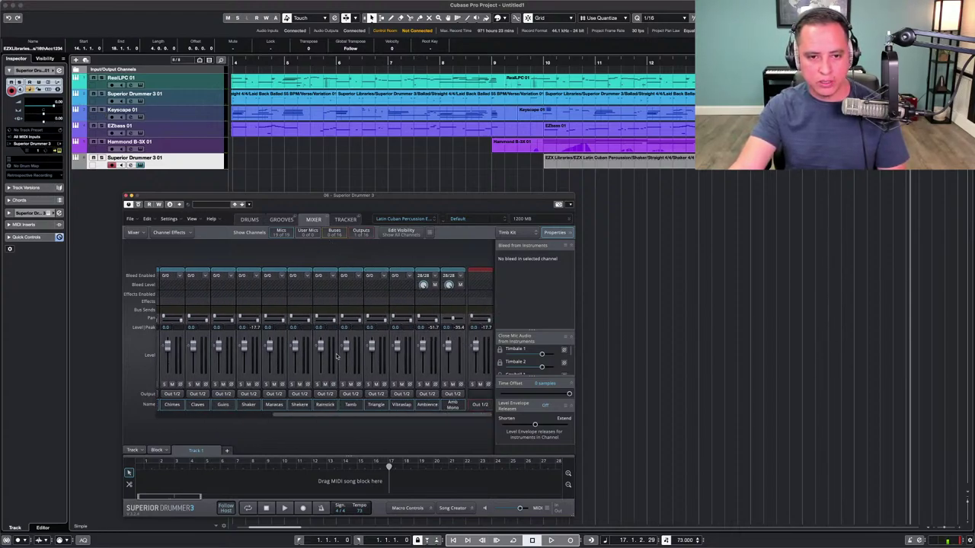
{"action": "scroll", "coordinate": [335, 356], "scroll_direction": "left", "scroll_amount": 10}
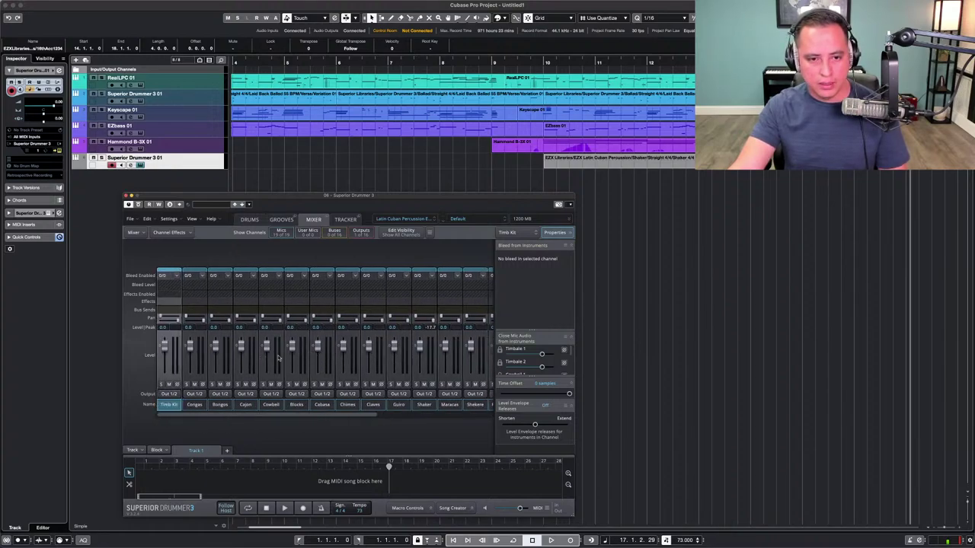
{"action": "scroll", "coordinate": [278, 358], "scroll_direction": "right", "scroll_amount": 3}
{"action": "left_click", "coordinate": [537, 65]}
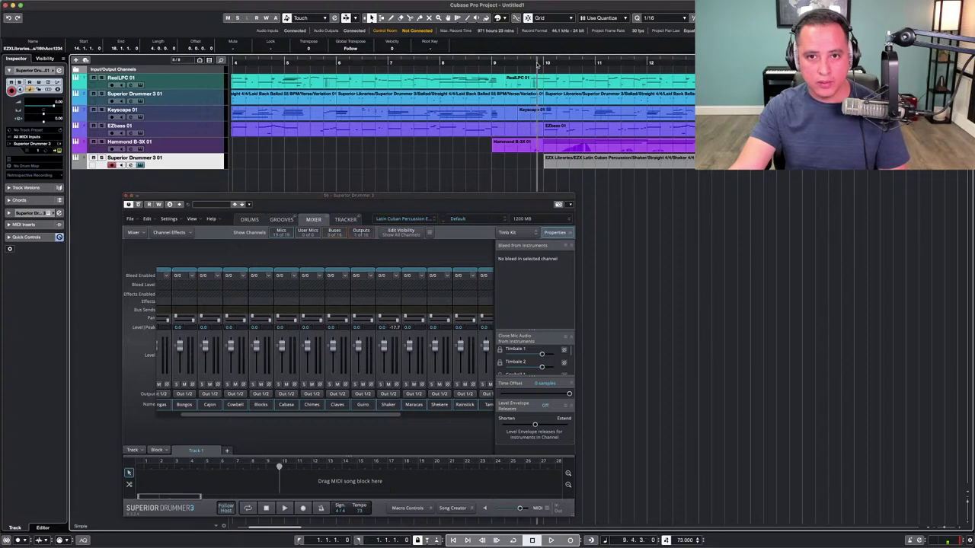
{"action": "key", "text": "space"}
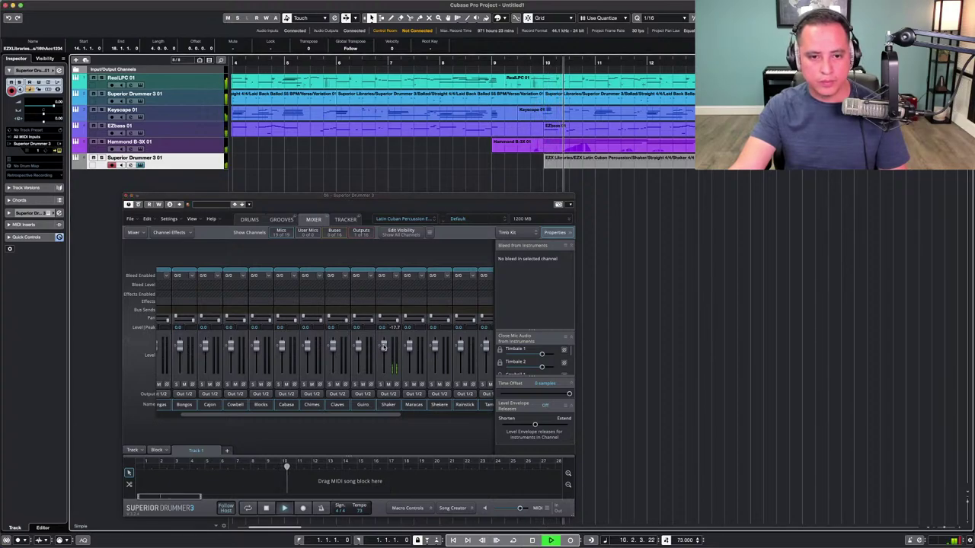
{"action": "left_click_drag", "start_coordinate": [383, 347], "coordinate": [384, 352]}
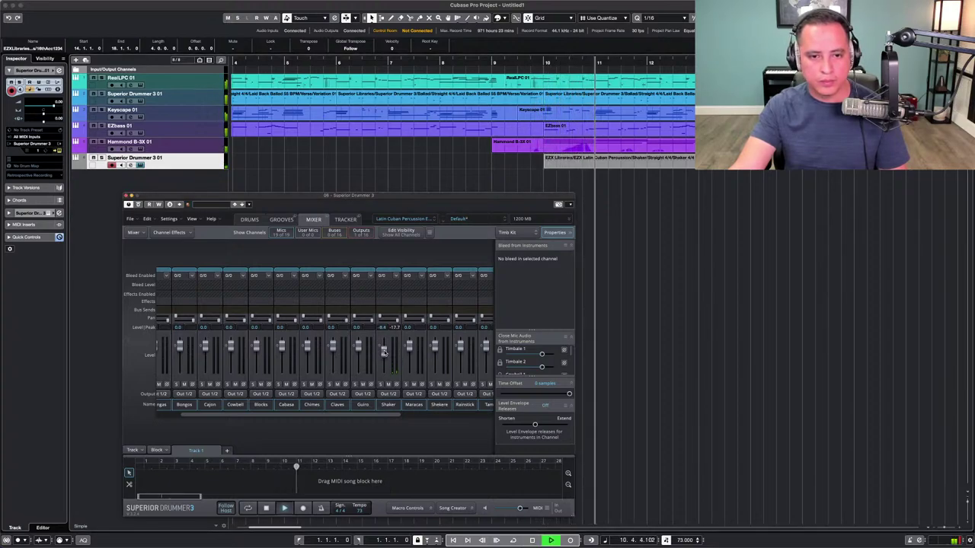
{"action": "key", "text": "space"}
Insert an EQ effect on the Shaker channel.
{"action": "left_click", "coordinate": [396, 286]}
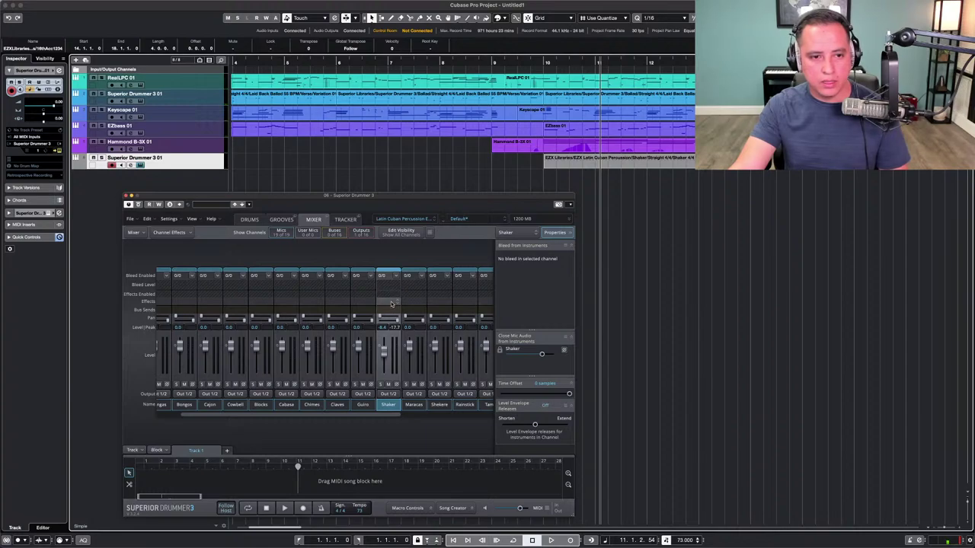
{"action": "left_click", "coordinate": [391, 303]}
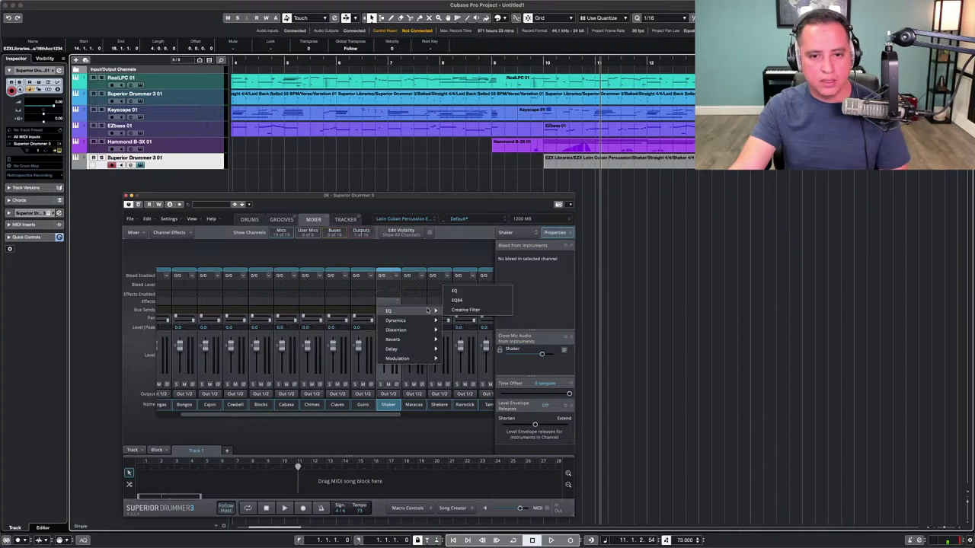
{"action": "left_click", "coordinate": [457, 295]}
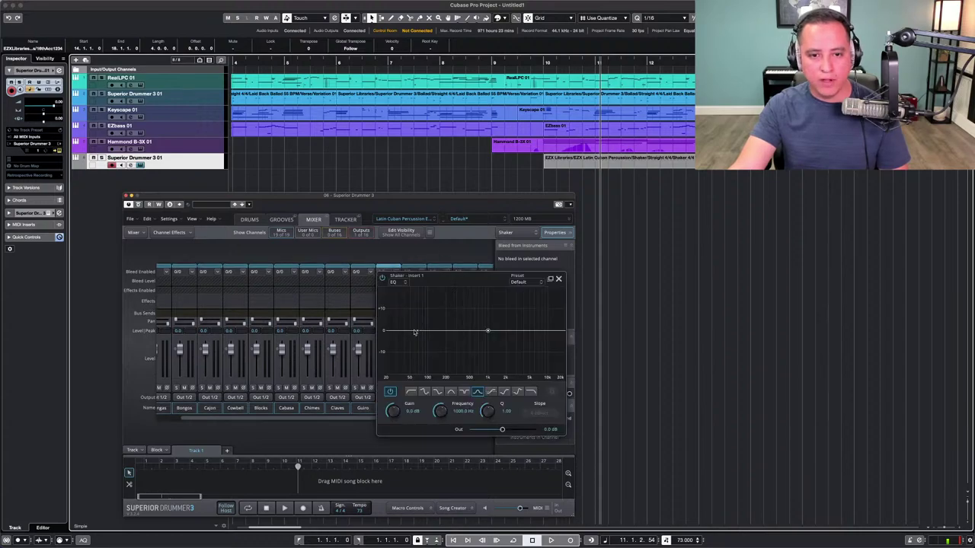
Set the Shaker EQ band to a low-cut filter and solo the shaker track while looping bars 10 to 12.
{"action": "left_click", "coordinate": [411, 392]}
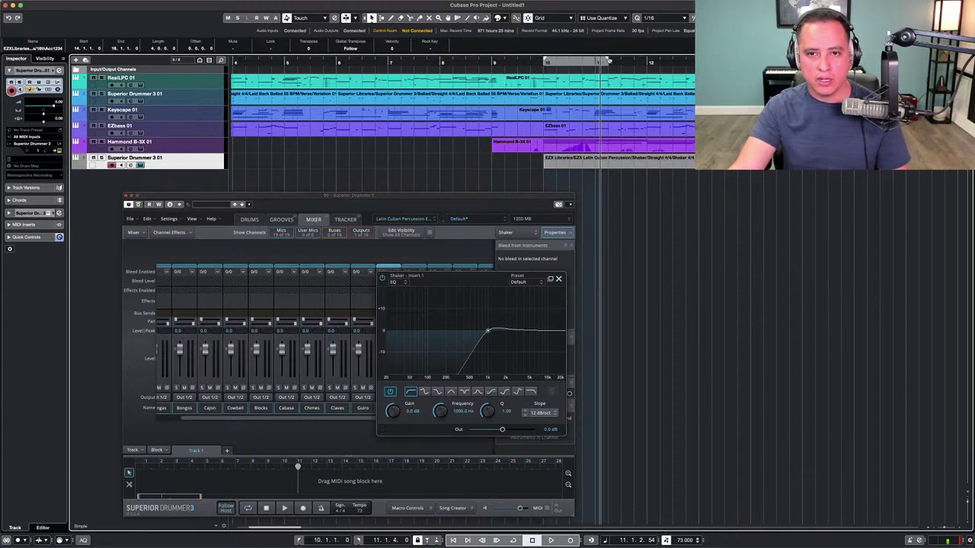
{"action": "key", "text": "slash"}
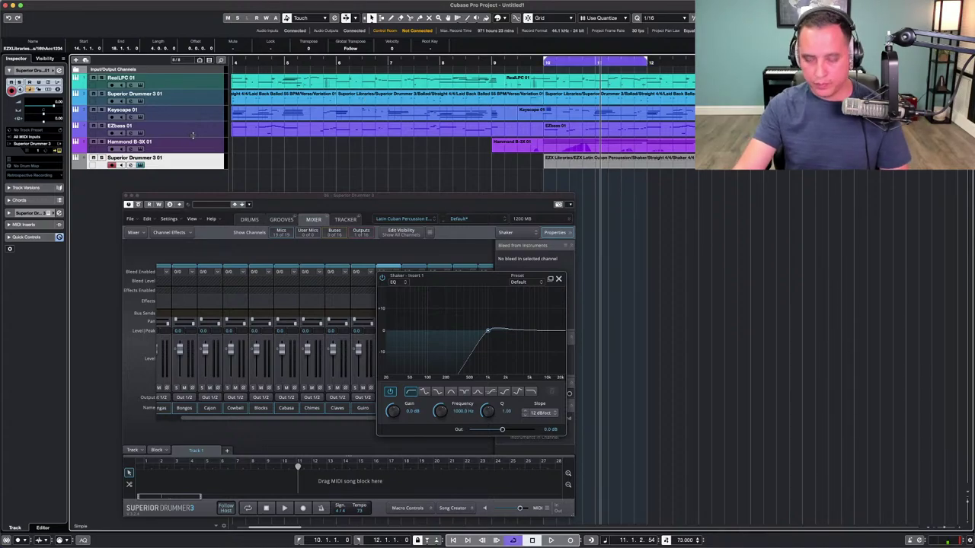
{"action": "key", "text": "space"}
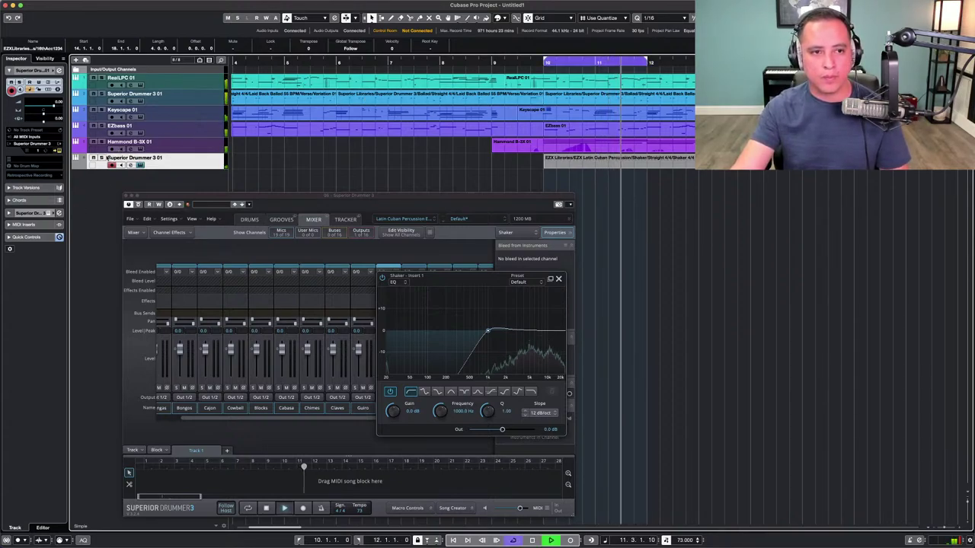
{"action": "left_click", "coordinate": [101, 157]}
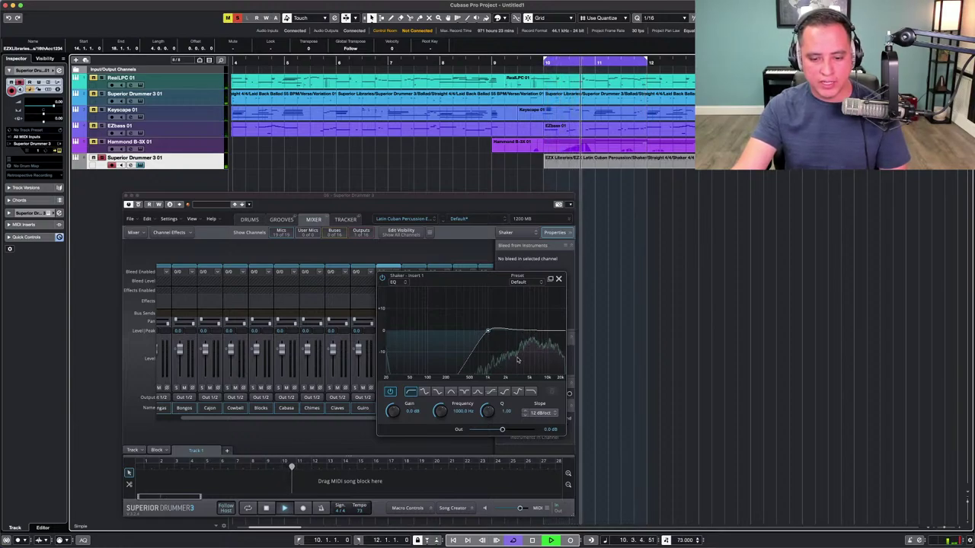
Raise the Shaker EQ's low-cut frequency to just below 5 kHz and add a high-shelf boost of about 2.7 dB.
{"action": "left_click_drag", "start_coordinate": [488, 333], "coordinate": [549, 329]}
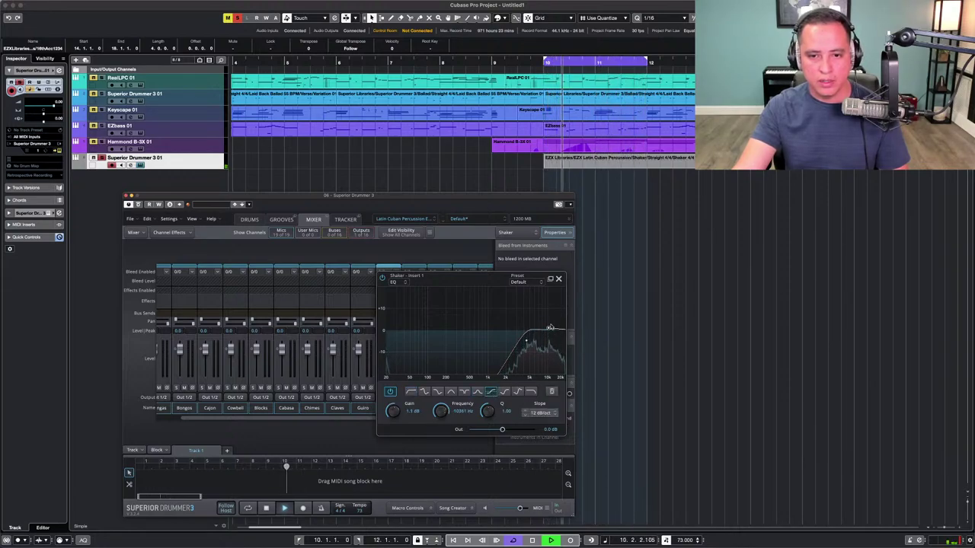
{"action": "left_click_drag", "start_coordinate": [548, 329], "coordinate": [546, 326]}
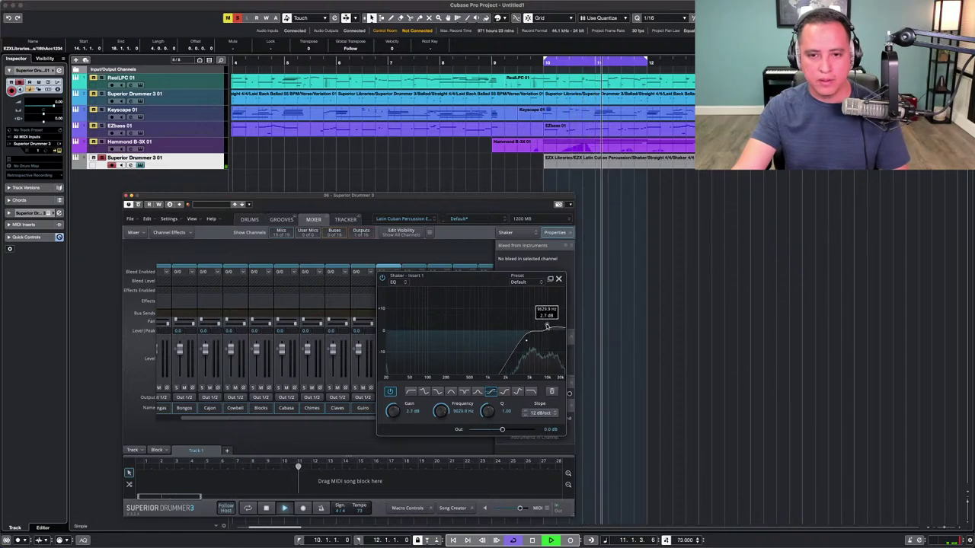
{"action": "left_click", "coordinate": [558, 278]}
Insert a Plate Reverb as the Shaker channel's second effect and lower its wet mix to about 11%.
{"action": "left_click", "coordinate": [395, 305]}
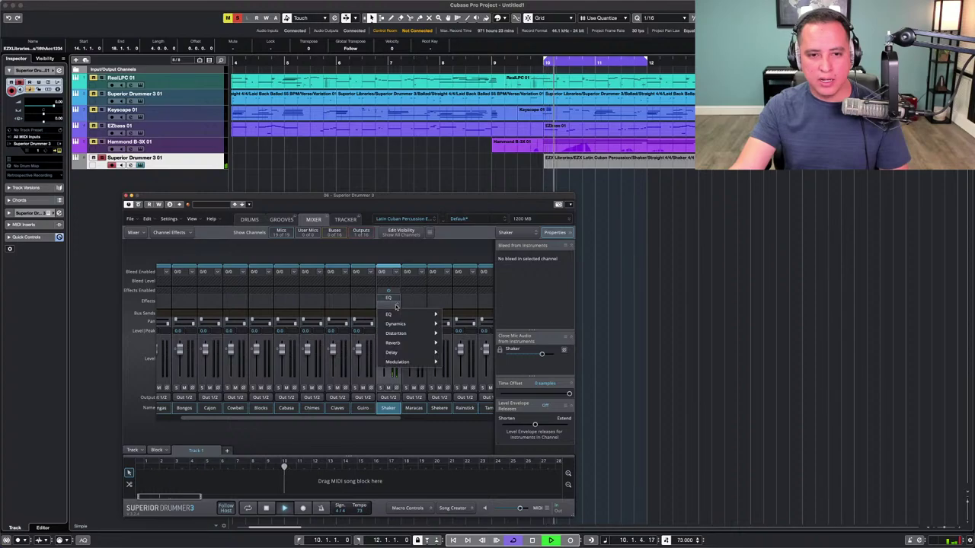
{"action": "mouse_move", "coordinate": [420, 327]}
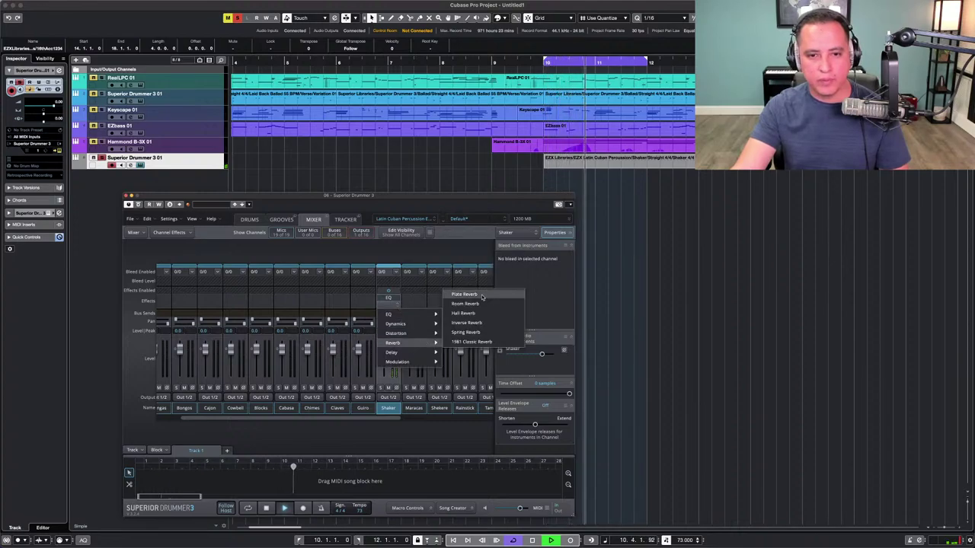
{"action": "left_click", "coordinate": [481, 295]}
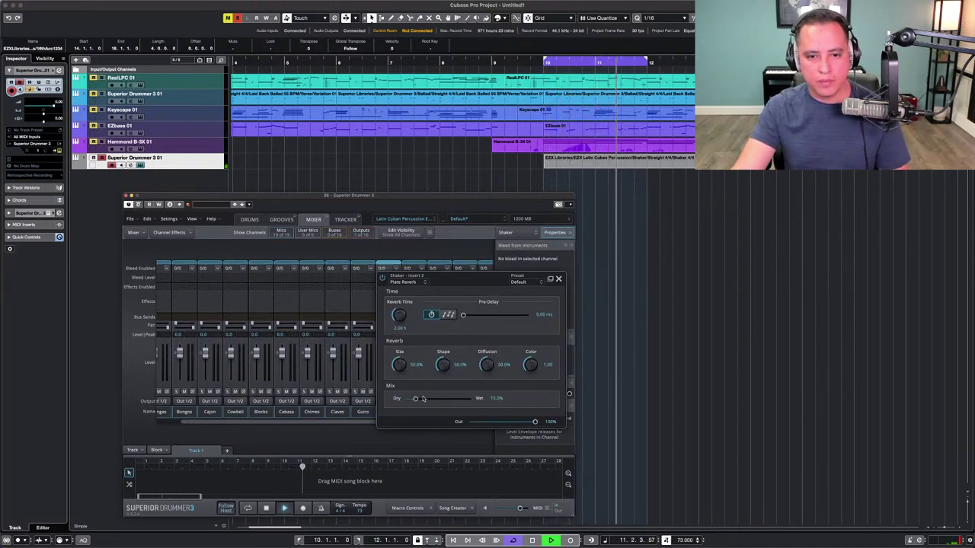
{"action": "left_click_drag", "start_coordinate": [425, 399], "coordinate": [413, 400]}
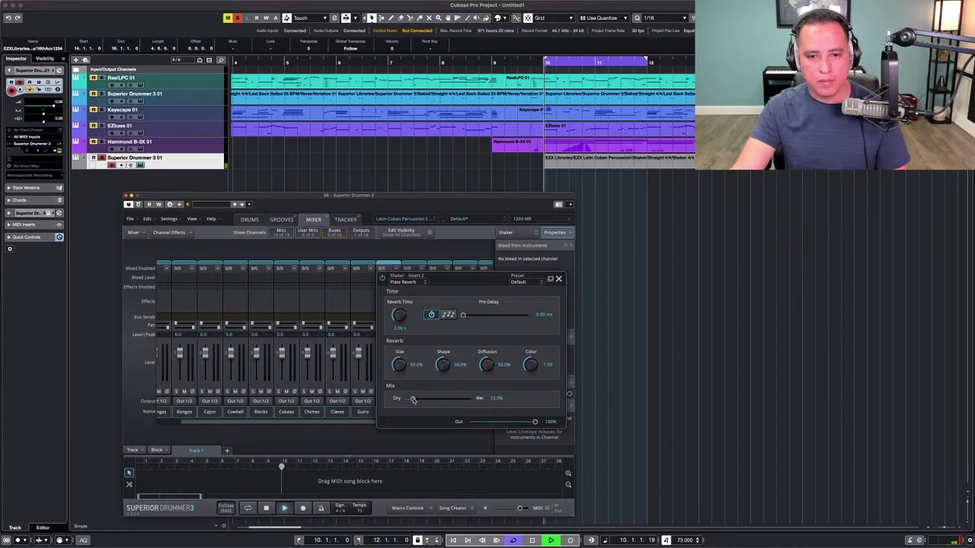
{"action": "left_click", "coordinate": [558, 280]}
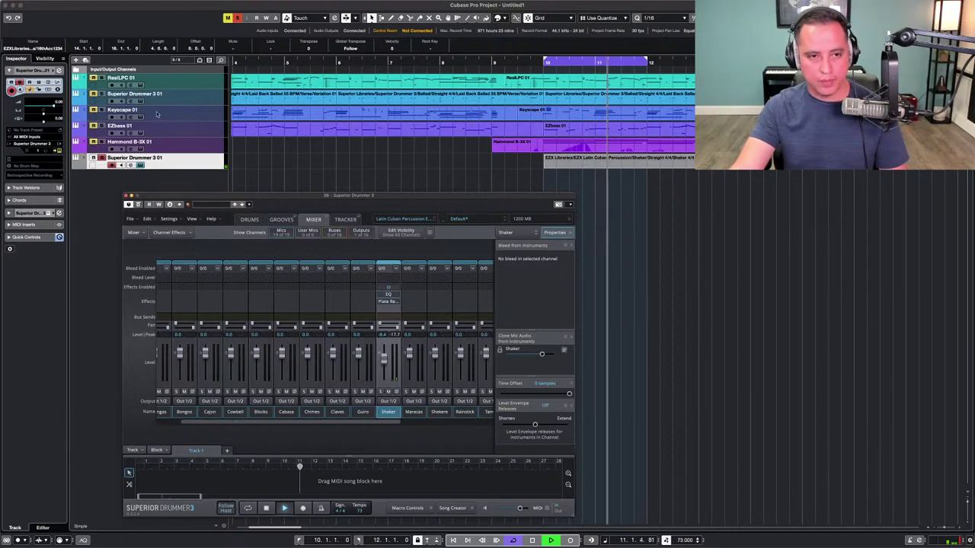
Play the full arrangement with looping and solo off, lower the Shaker level to about -13.2 dB, and close the instrument window.
{"action": "left_click", "coordinate": [323, 114]}
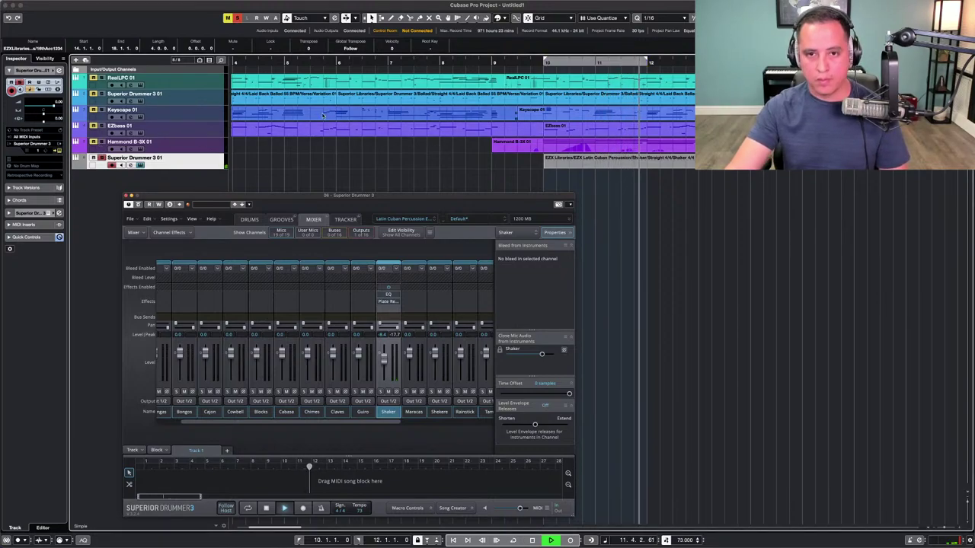
{"action": "key", "text": "space"}
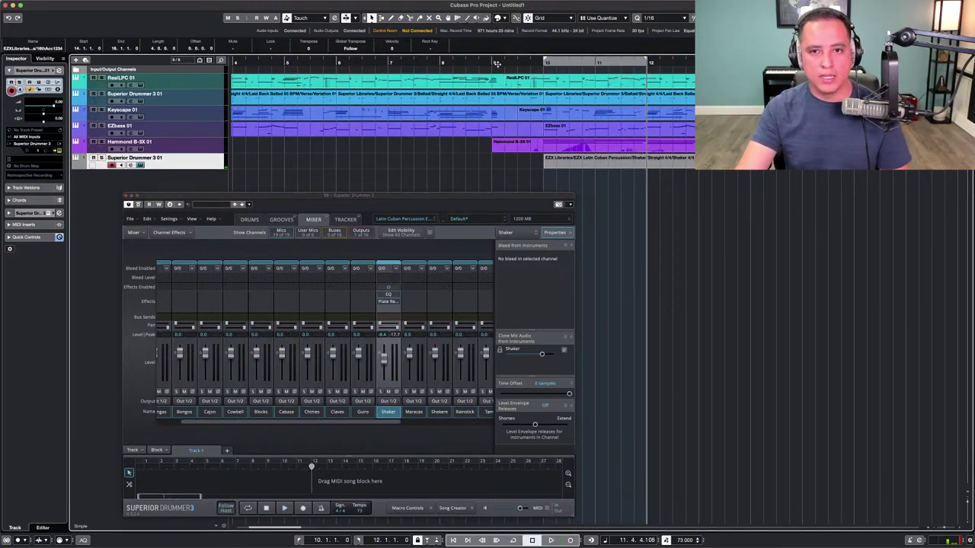
{"action": "key", "text": "space"}
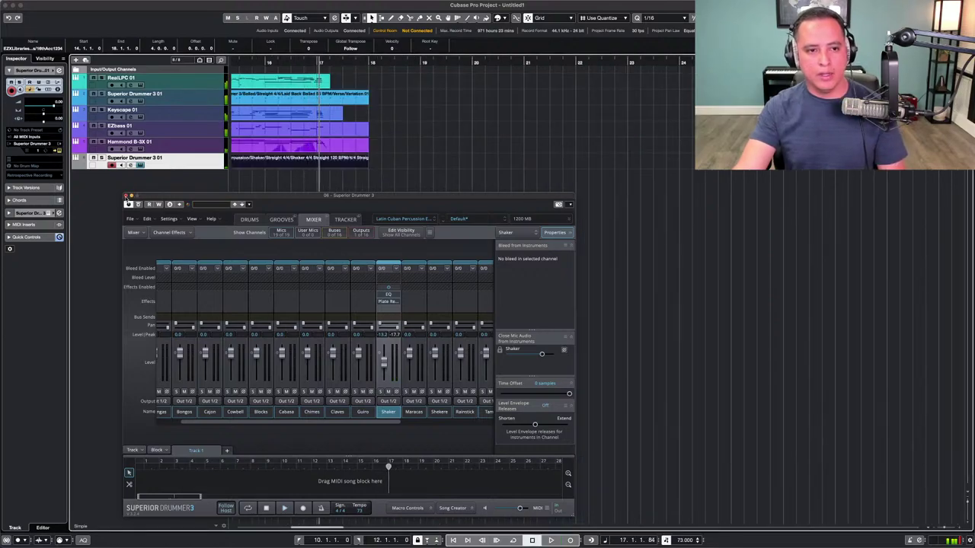
{"action": "left_click", "coordinate": [126, 195]}
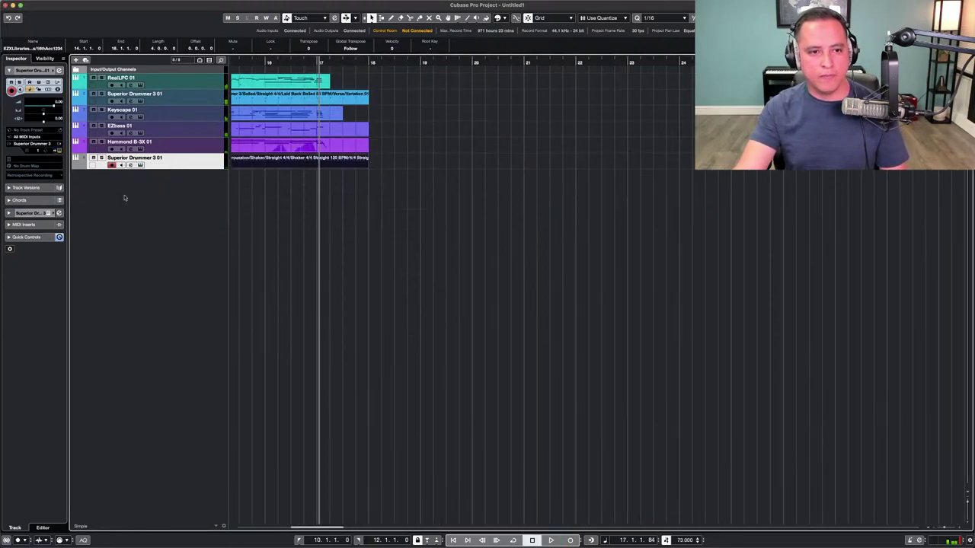
{"action": "right_click", "coordinate": [82, 167]}
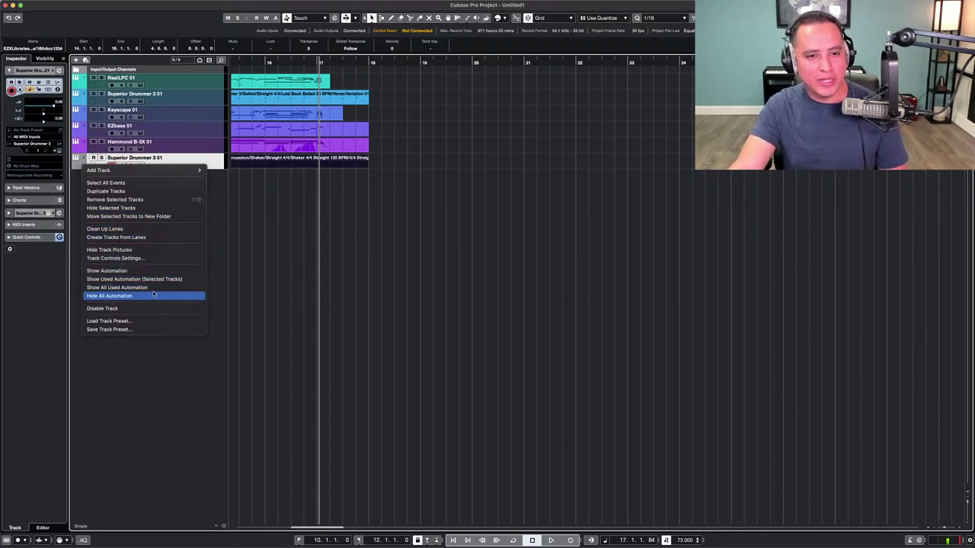
{"action": "left_click", "coordinate": [248, 268]}
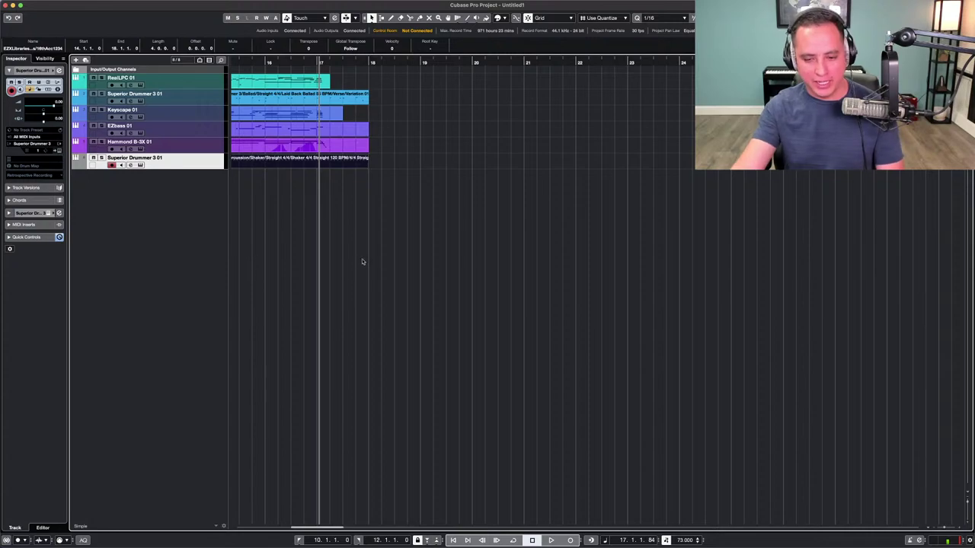
{"action": "scroll", "coordinate": [363, 262], "scroll_direction": "left", "scroll_amount": 10}
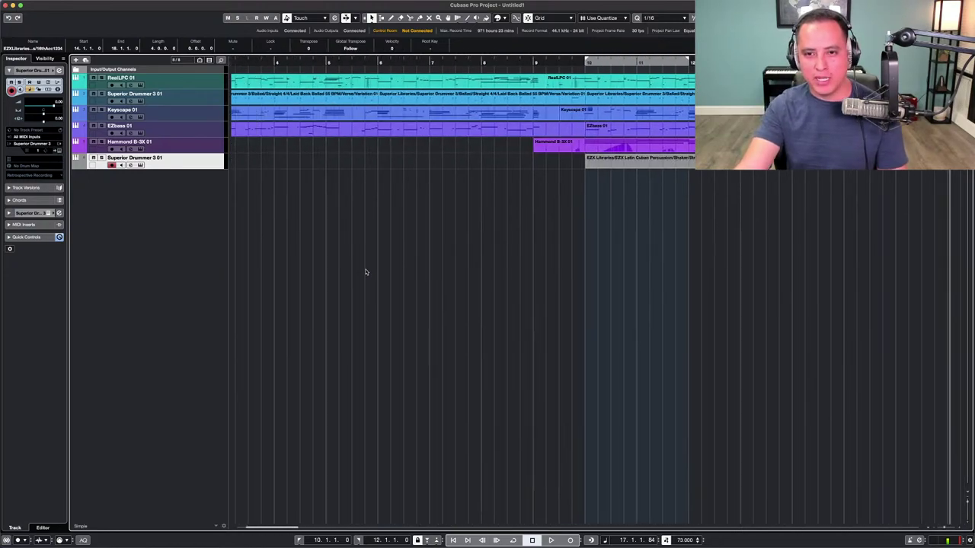
{"action": "scroll", "coordinate": [370, 271], "scroll_direction": "right", "scroll_amount": 5}
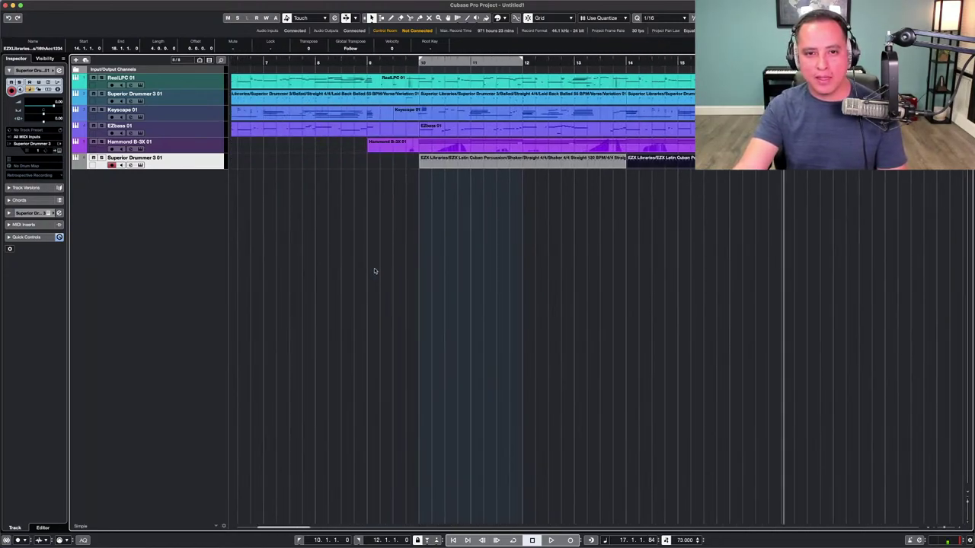
{"action": "scroll", "coordinate": [374, 271], "scroll_direction": "right", "scroll_amount": 2}
{"action": "scroll", "coordinate": [373, 271], "scroll_direction": "left", "scroll_amount": 8}
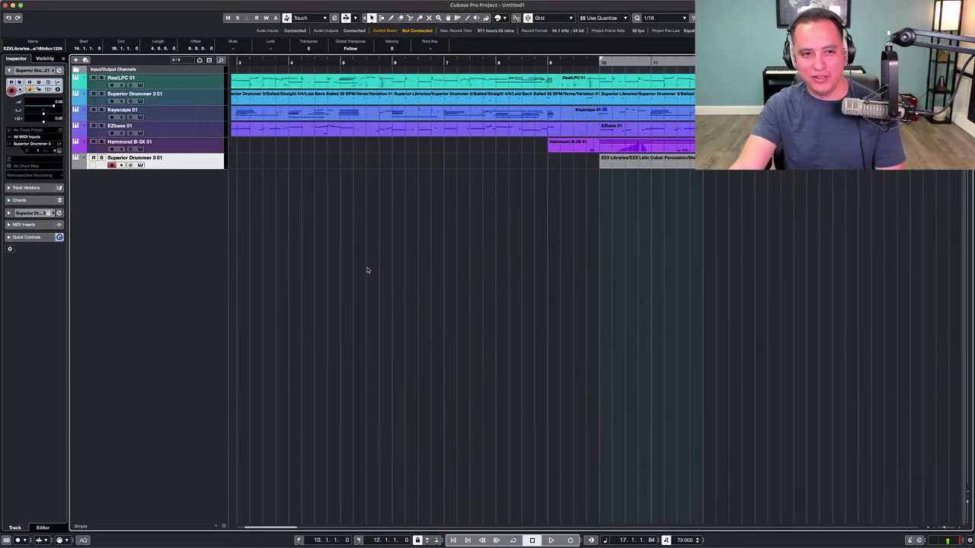
{"action": "scroll", "coordinate": [355, 272], "scroll_direction": "right", "scroll_amount": 4}
{"action": "scroll", "coordinate": [355, 271], "scroll_direction": "left", "scroll_amount": 6}
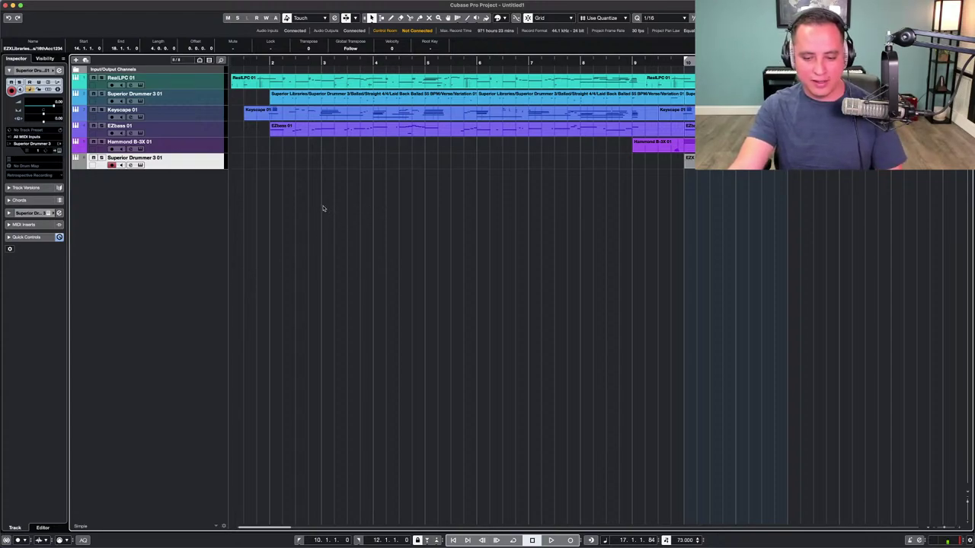
Clear the event selection, return to the start of the project, and listen to the opening bars.
{"action": "left_click", "coordinate": [252, 169]}
{"action": "key", "text": "Home"}
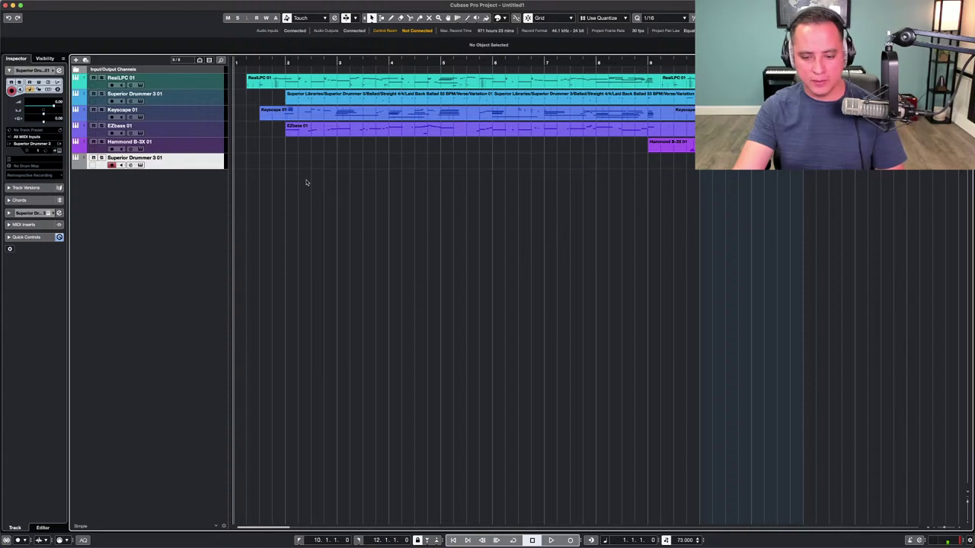
{"action": "key", "text": "space"}
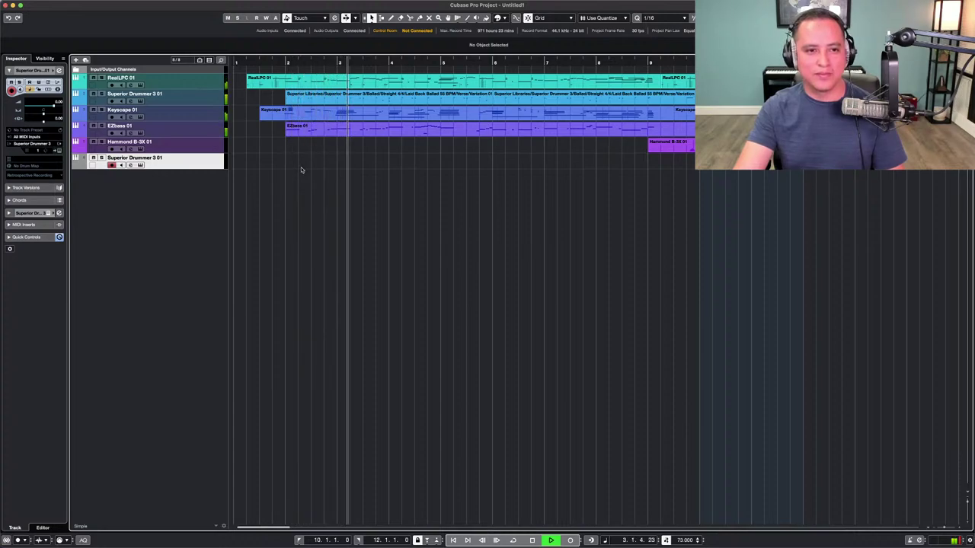
{"action": "key", "text": "space"}
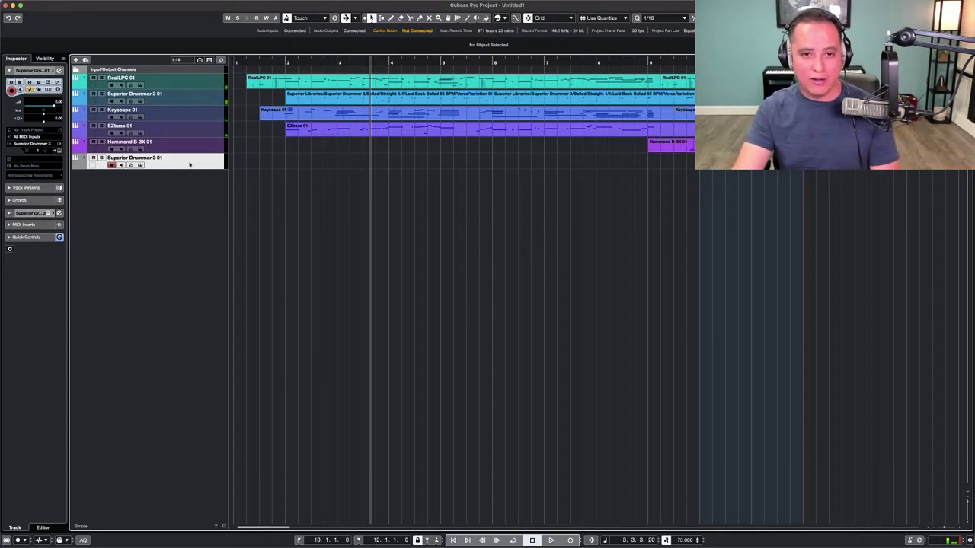
Add two SWAM Trumpet instrument tracks routed to Stereo Out.
{"action": "double_click", "coordinate": [191, 183]}
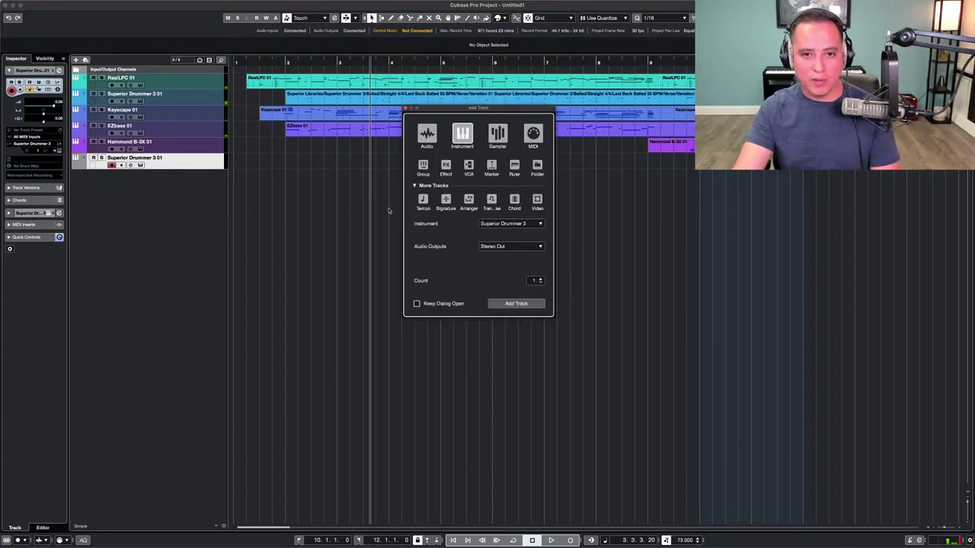
{"action": "left_click", "coordinate": [501, 224]}
{"action": "left_click", "coordinate": [471, 233]}
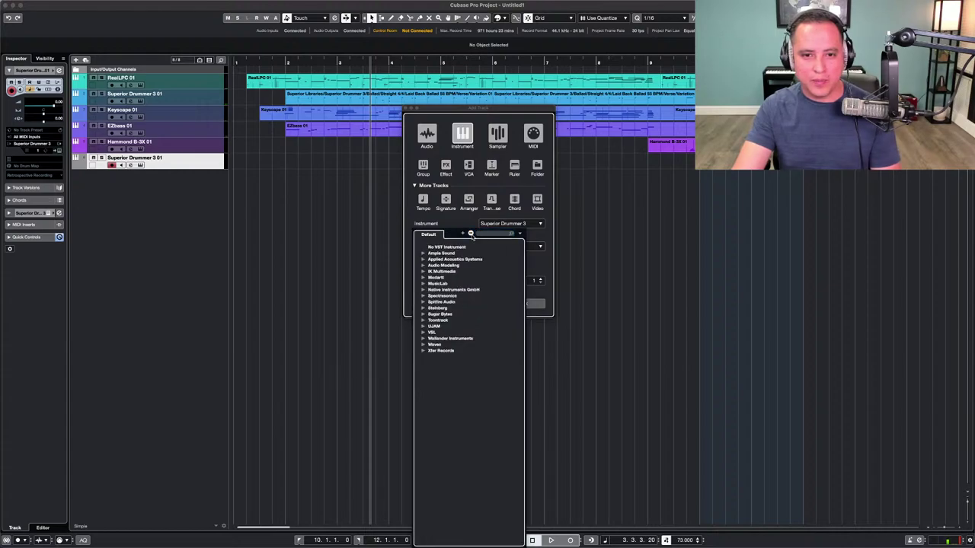
{"action": "left_click", "coordinate": [444, 266]}
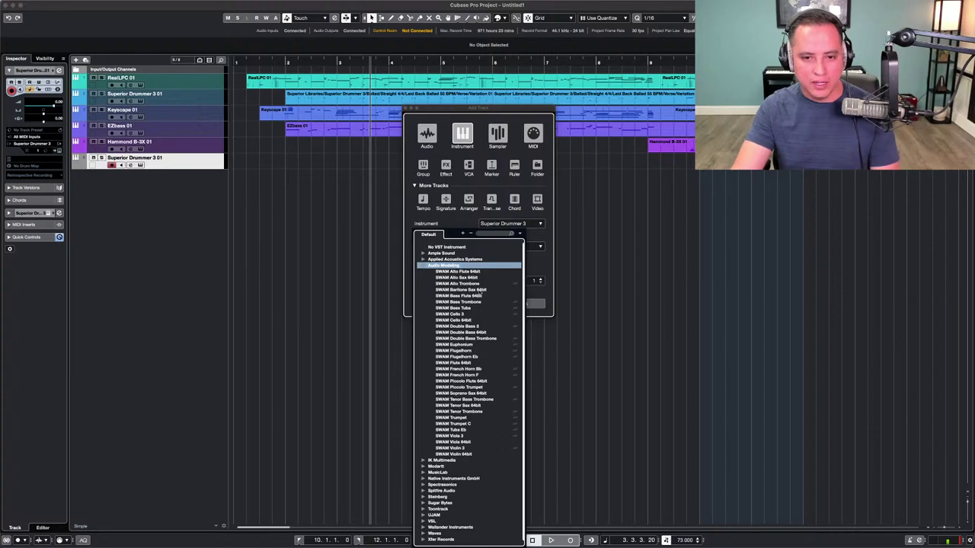
{"action": "left_click", "coordinate": [460, 418]}
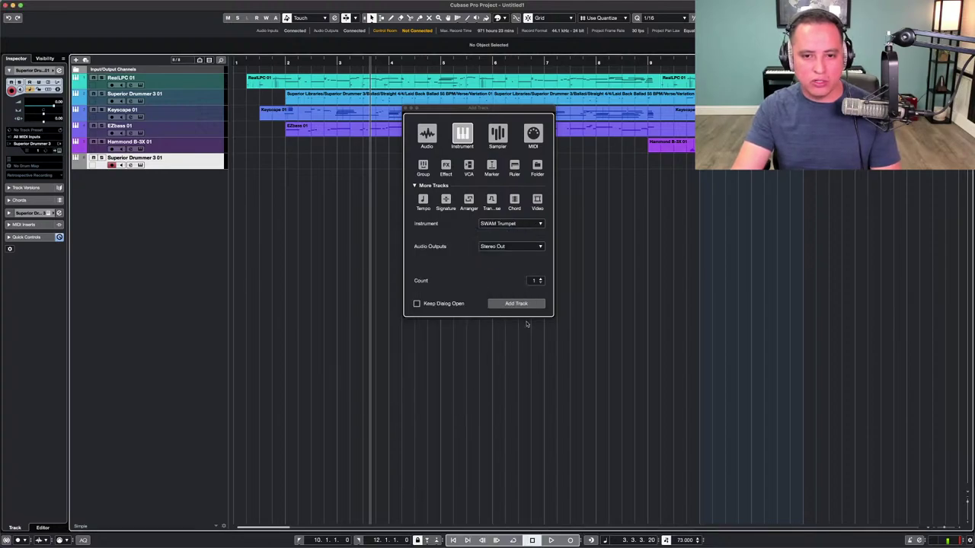
{"action": "left_click", "coordinate": [541, 278]}
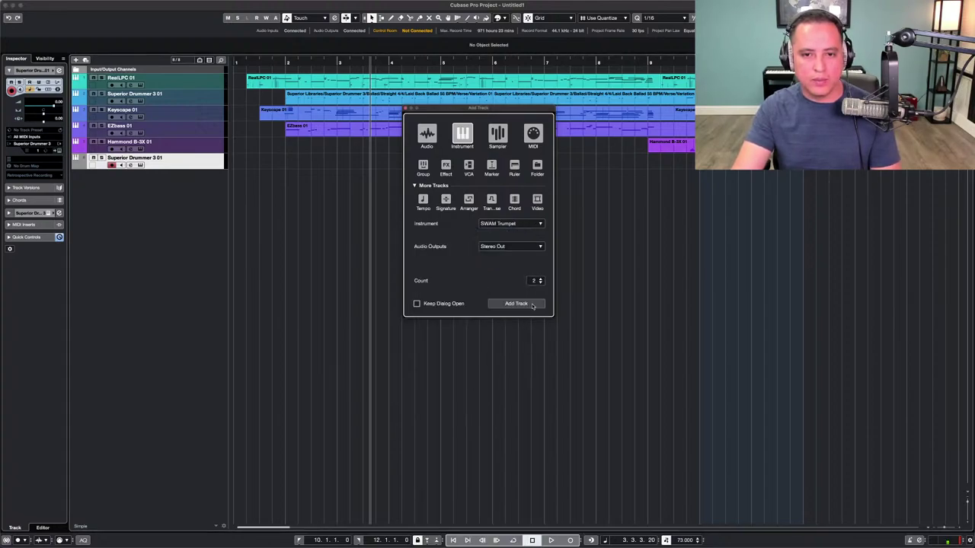
{"action": "left_click", "coordinate": [515, 303]}
Add one SWAM Alto Sax 64bit instrument track routed to Stereo Out.
{"action": "key", "text": "super+t"}
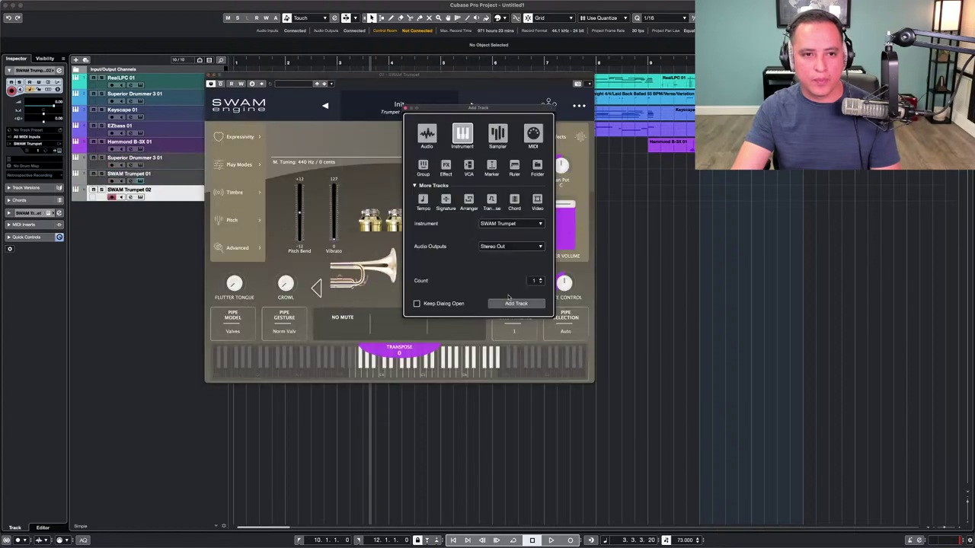
{"action": "left_click", "coordinate": [500, 223]}
{"action": "scroll", "coordinate": [473, 264], "scroll_direction": "up", "scroll_amount": 5}
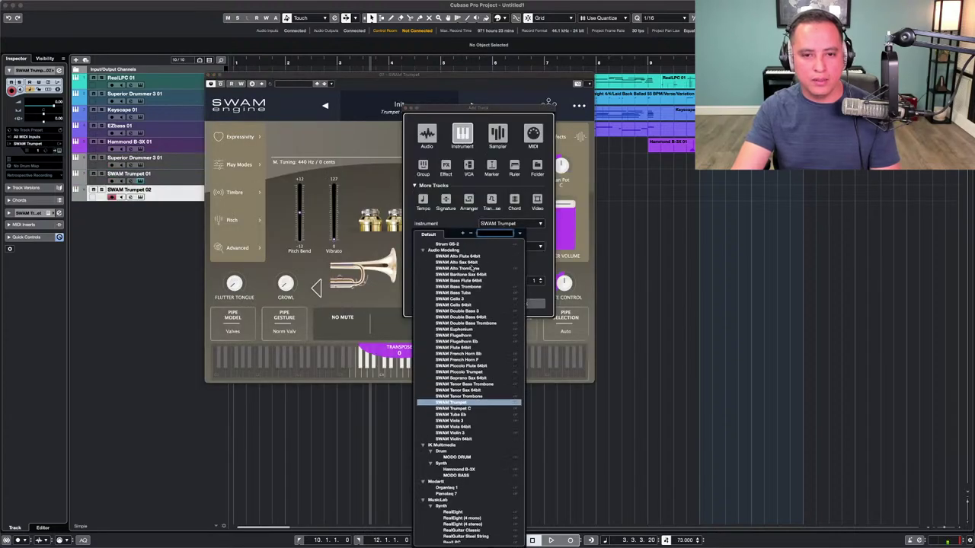
{"action": "scroll", "coordinate": [460, 305], "scroll_direction": "down", "scroll_amount": 2}
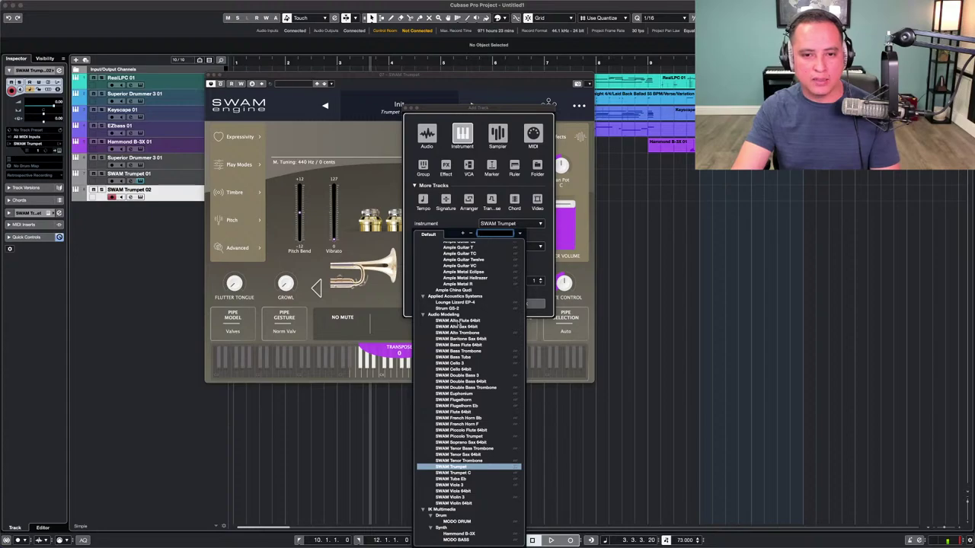
{"action": "left_click", "coordinate": [456, 326]}
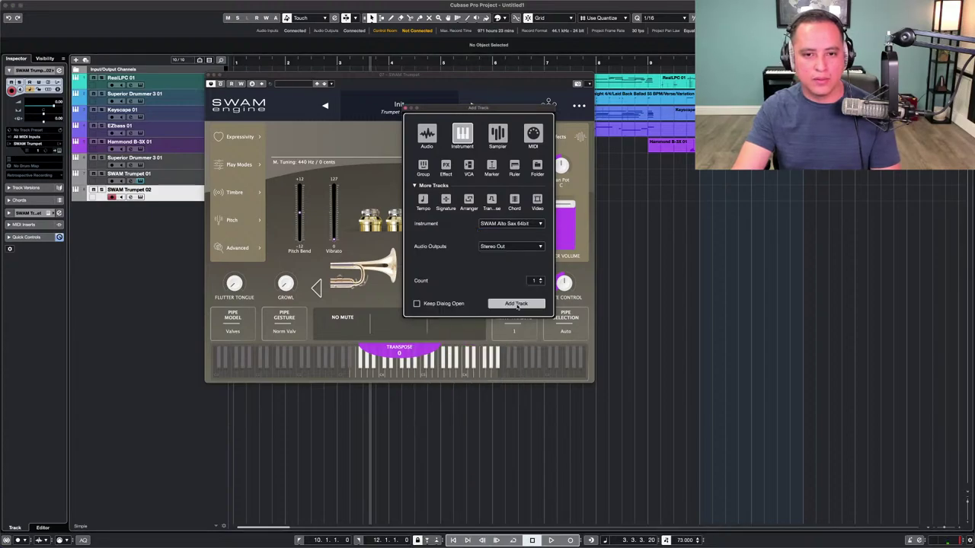
{"action": "left_click", "coordinate": [517, 304]}
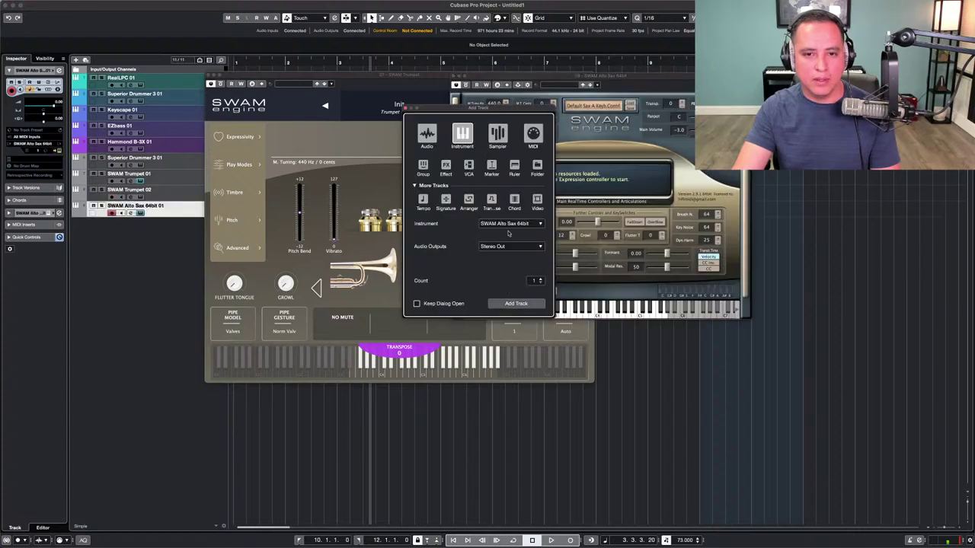
Add one SWAM Tenor Sax 64bit instrument track routed to Stereo Out and close all open instrument windows.
{"action": "left_click", "coordinate": [510, 224]}
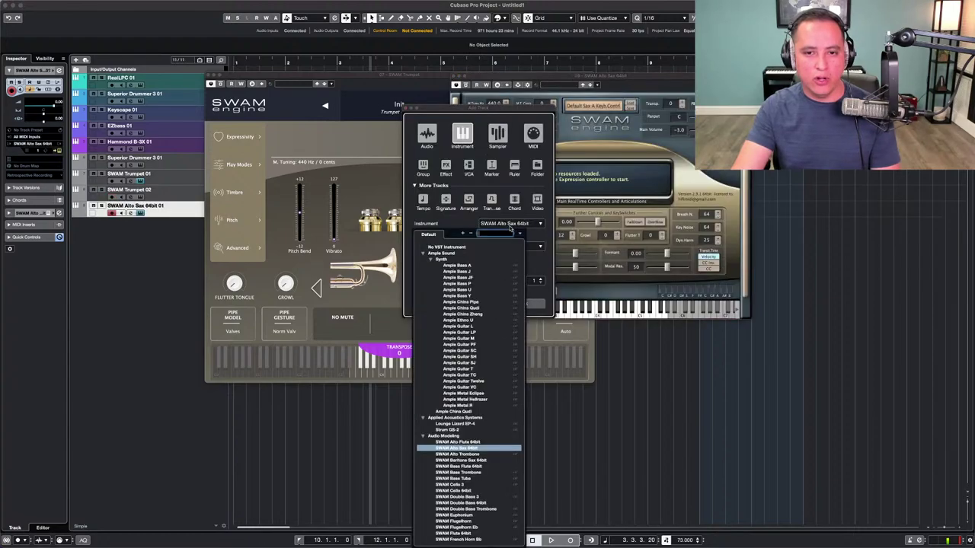
{"action": "scroll", "coordinate": [455, 419], "scroll_direction": "down", "scroll_amount": 8}
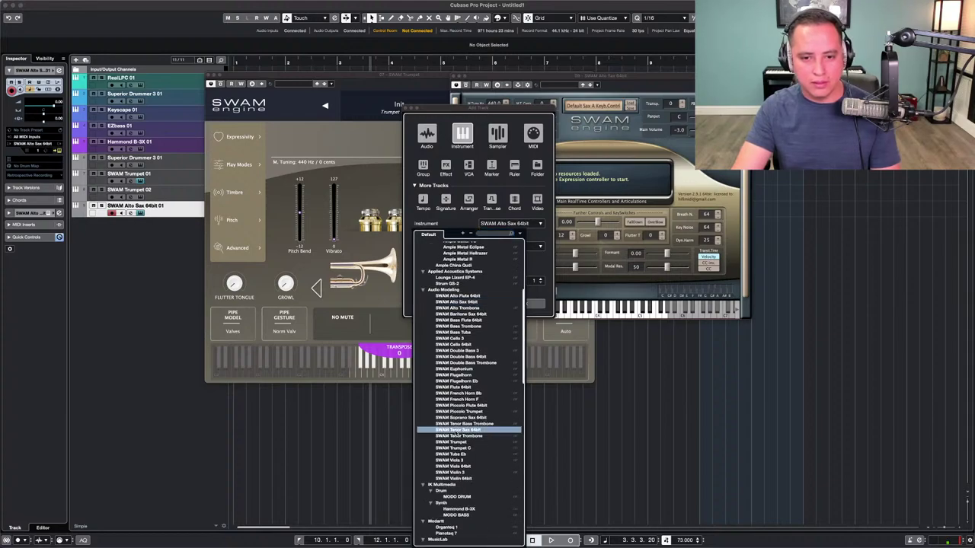
{"action": "left_click", "coordinate": [458, 429]}
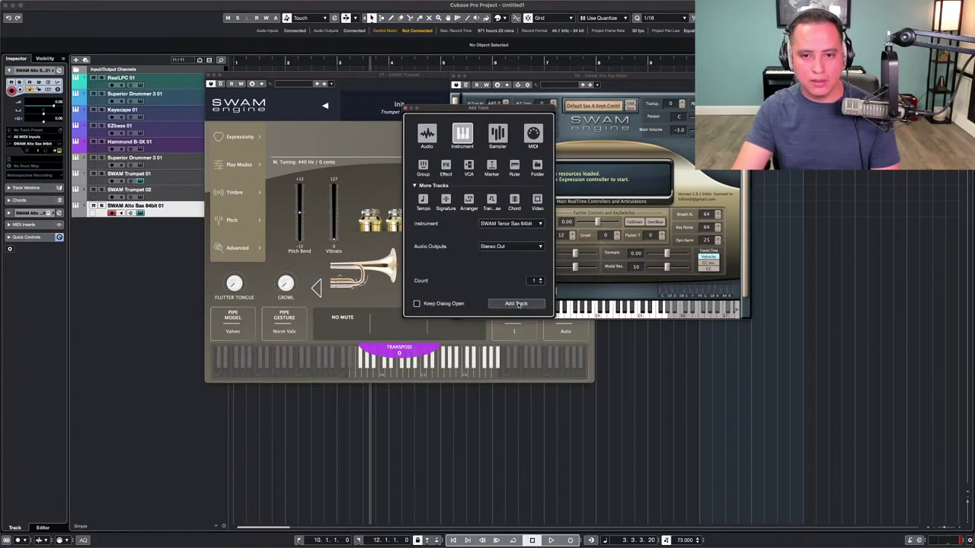
{"action": "key", "text": "Return"}
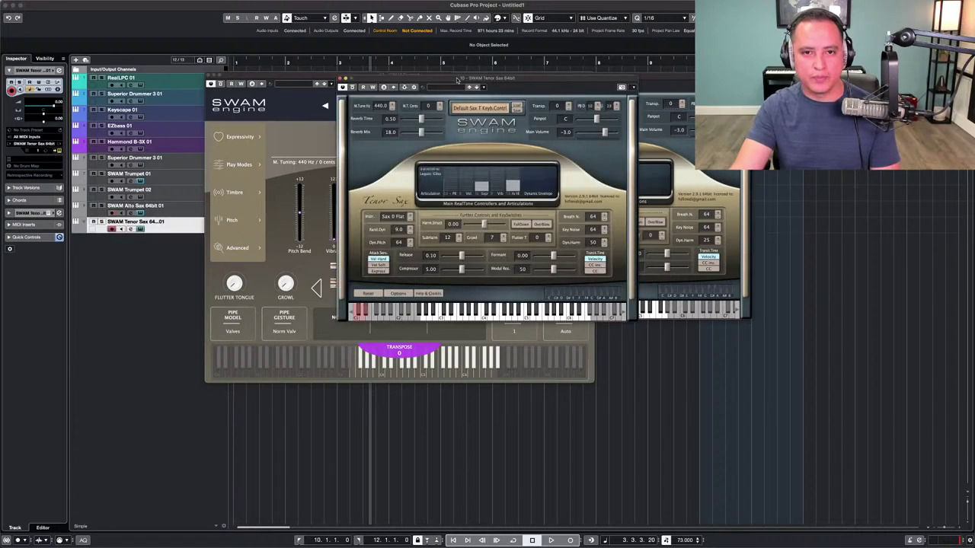
{"action": "left_click", "coordinate": [340, 78]}
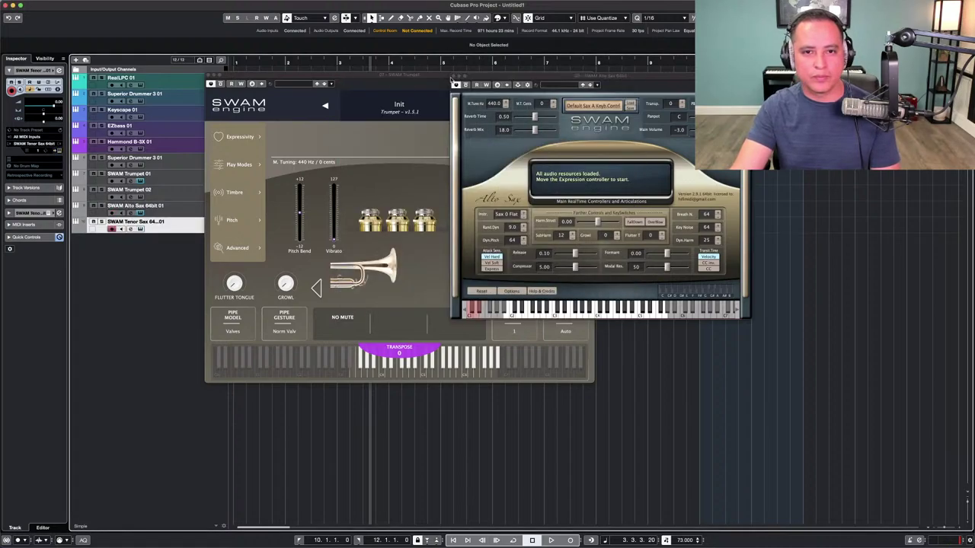
{"action": "left_click", "coordinate": [453, 77]}
{"action": "left_click", "coordinate": [210, 77]}
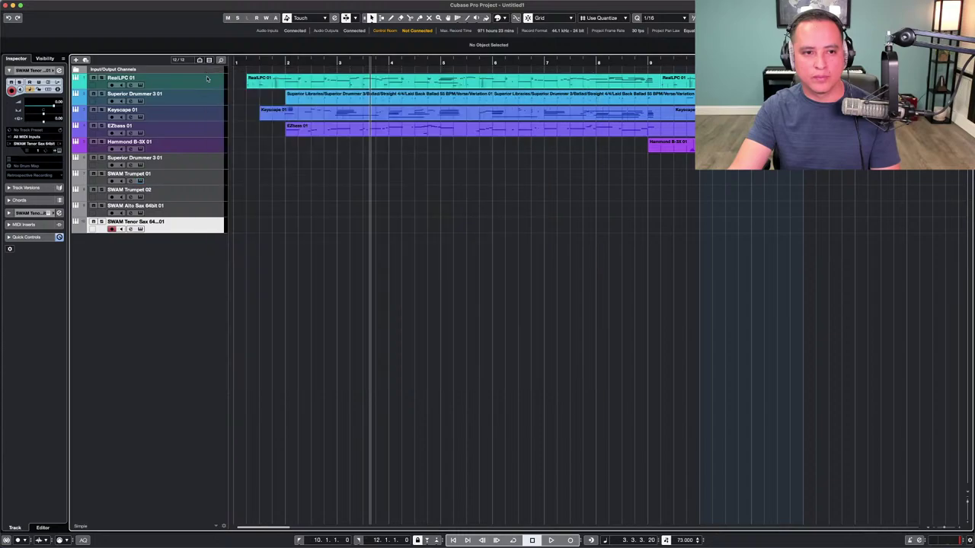
Select the SWAM Trumpet 01 track, listen to the arrangement leading into bar 10, and open the trumpet's instrument window.
{"action": "left_click", "coordinate": [188, 178]}
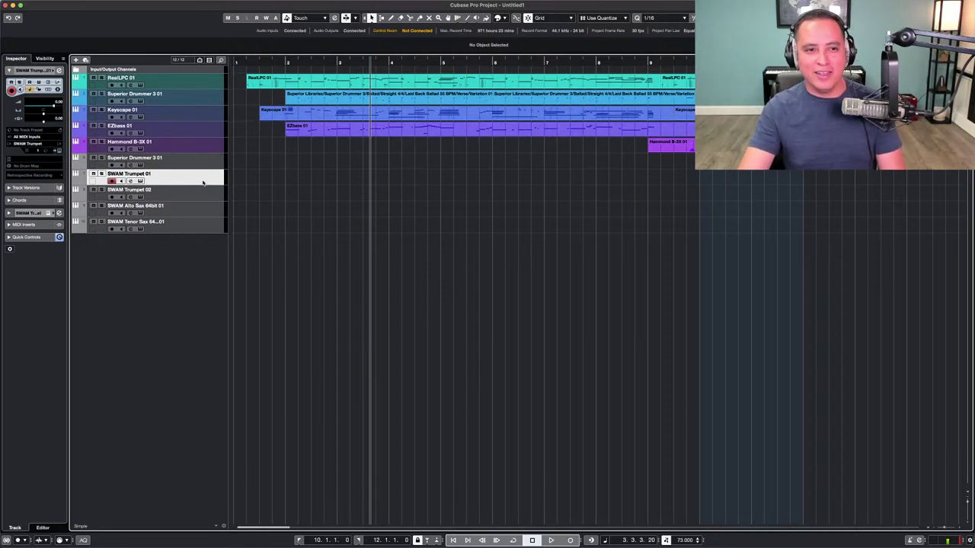
{"action": "left_click", "coordinate": [630, 70]}
{"action": "key", "text": "space"}
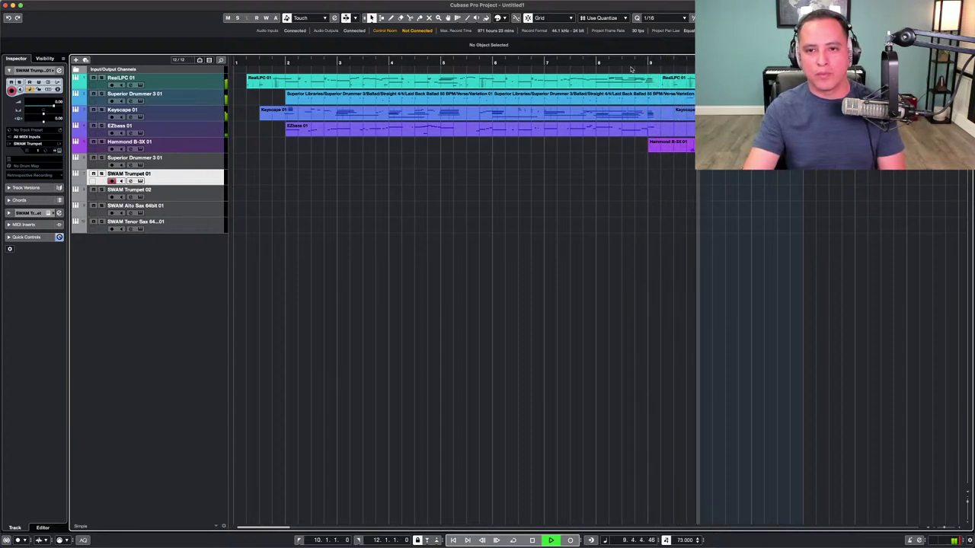
{"action": "key", "text": "space"}
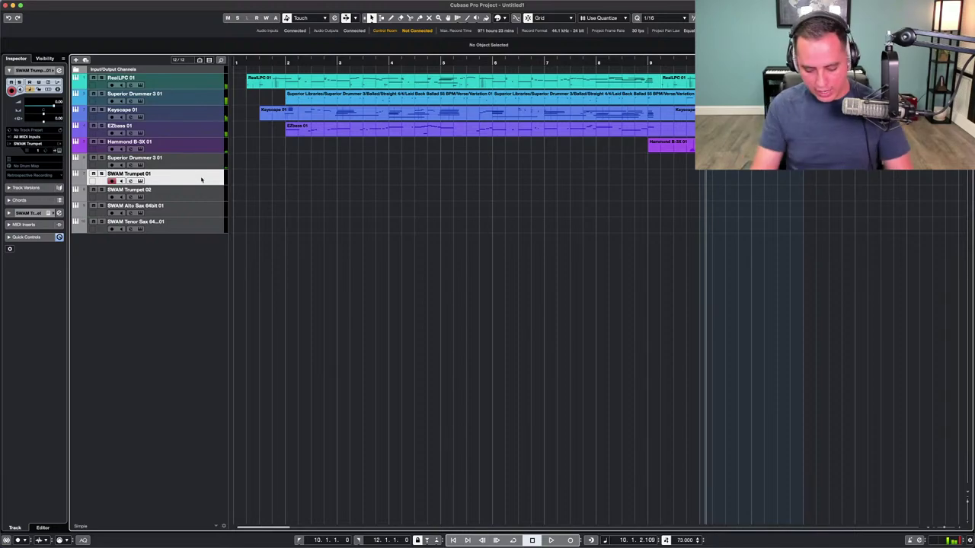
{"action": "left_click", "coordinate": [140, 180]}
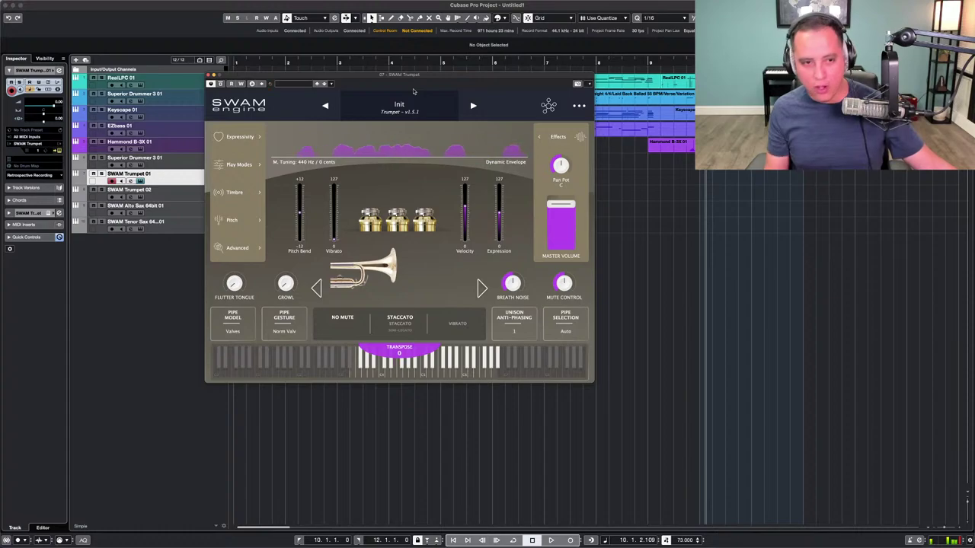
Add one SWAM Tenor Trombone instrument track routed to Stereo Out and close the trombone and trumpet instrument windows.
{"action": "key", "text": "super+t"}
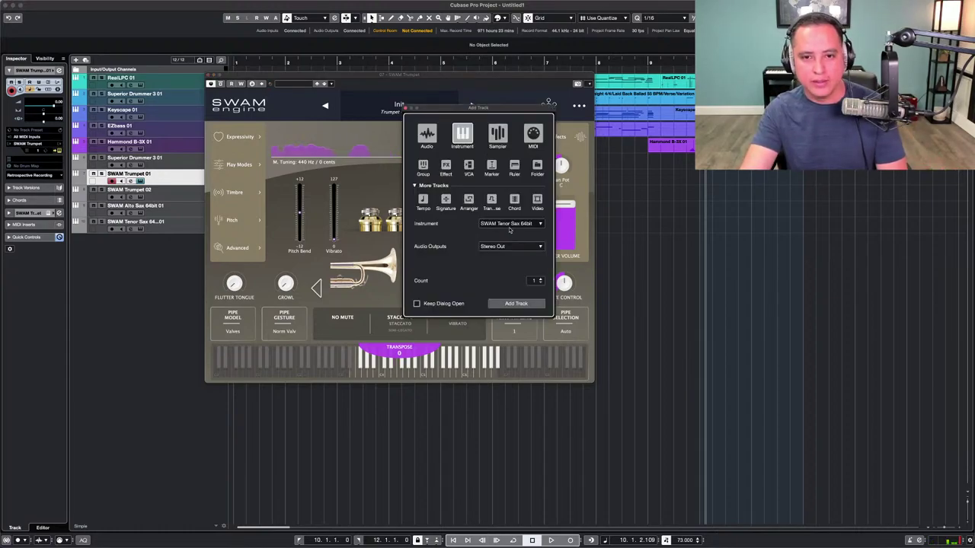
{"action": "left_click", "coordinate": [509, 224]}
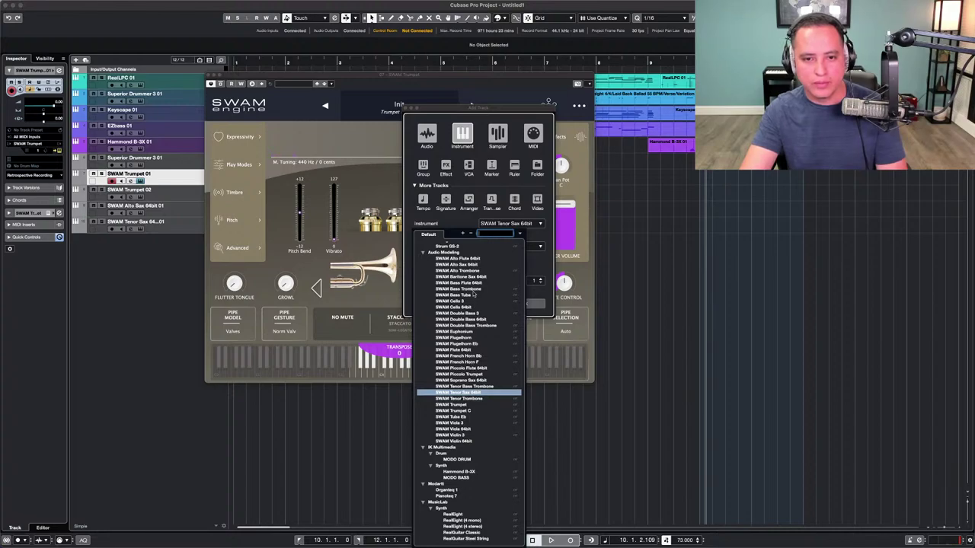
{"action": "left_click", "coordinate": [463, 399]}
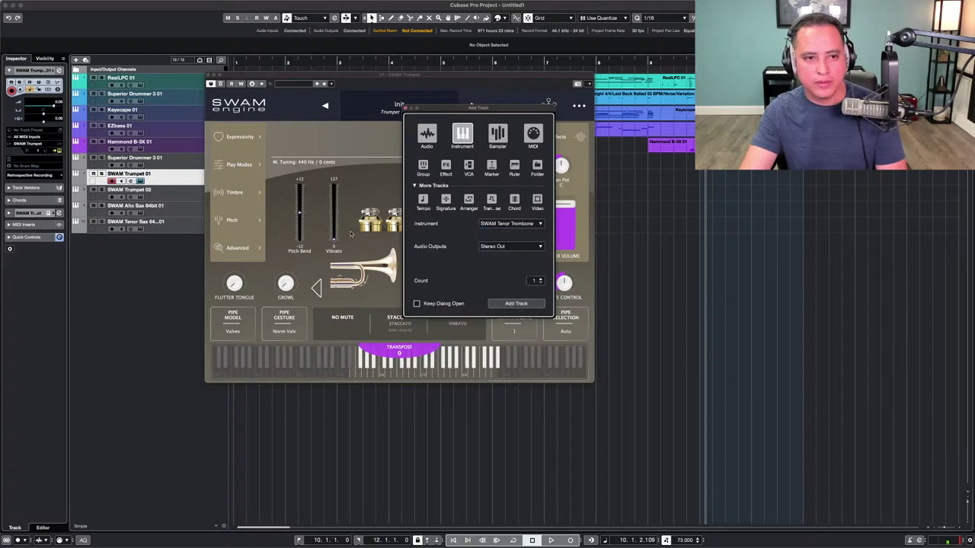
{"action": "key", "text": "Return"}
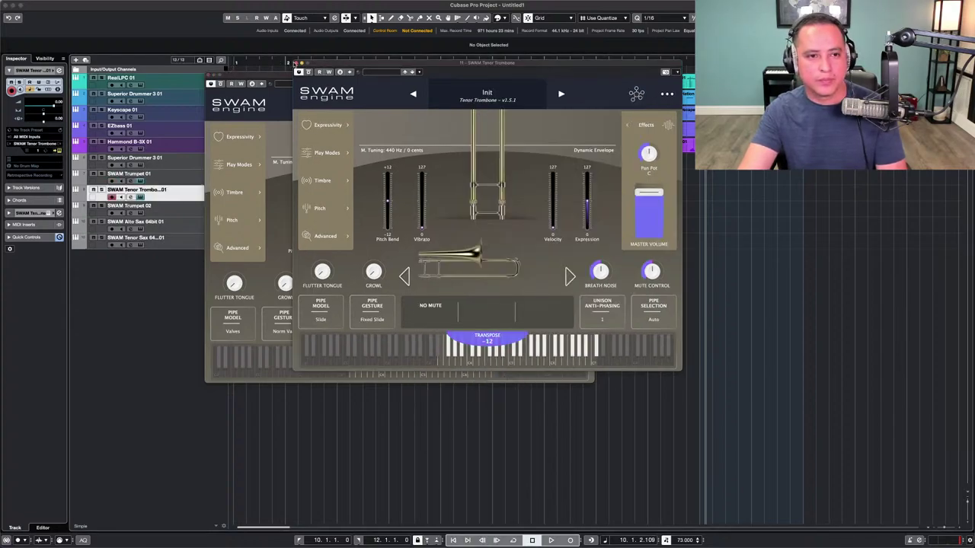
{"action": "left_click", "coordinate": [297, 62]}
{"action": "left_click", "coordinate": [211, 83]}
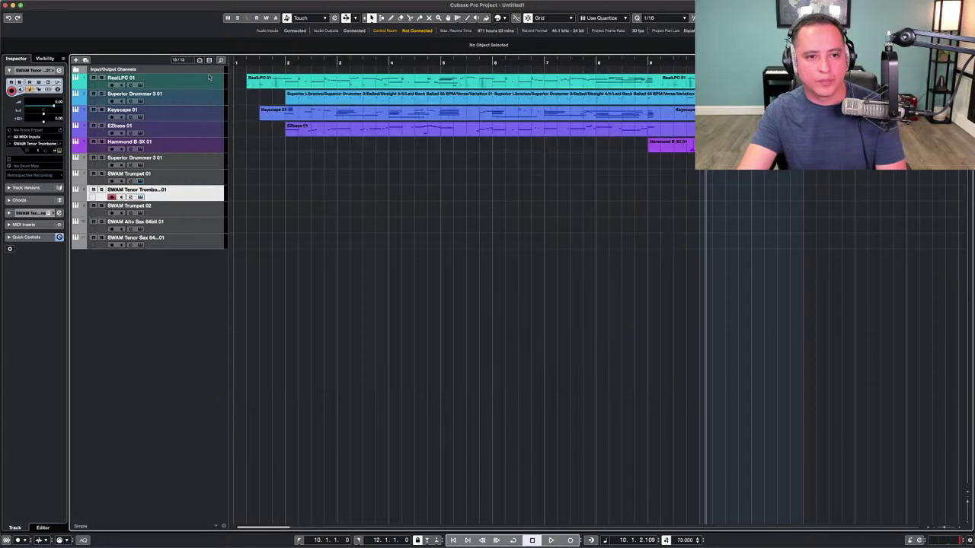
Move the SWAM Tenor Trombone track below SWAM Trumpet 02 and select the SWAM Trumpet 01 track.
{"action": "left_click_drag", "start_coordinate": [153, 190], "coordinate": [183, 207]}
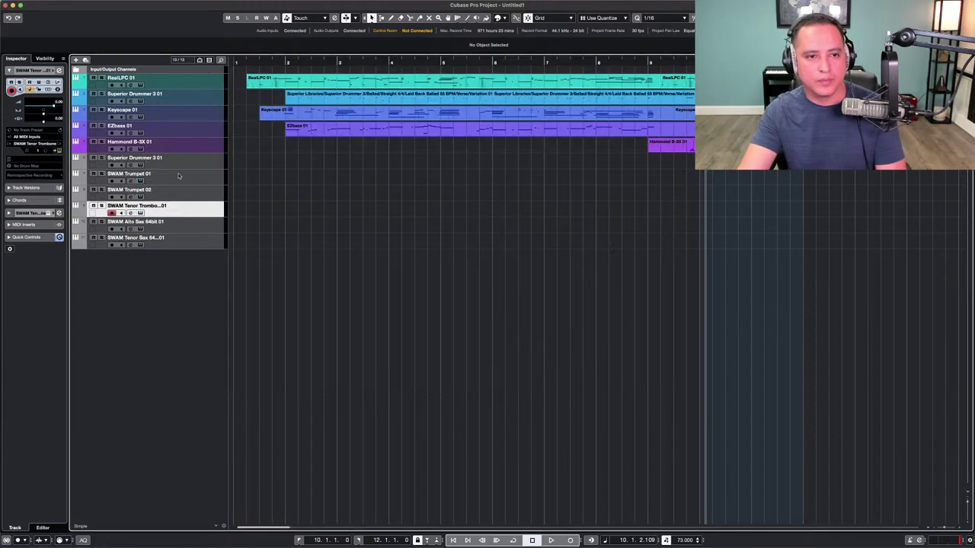
{"action": "left_click", "coordinate": [179, 176]}
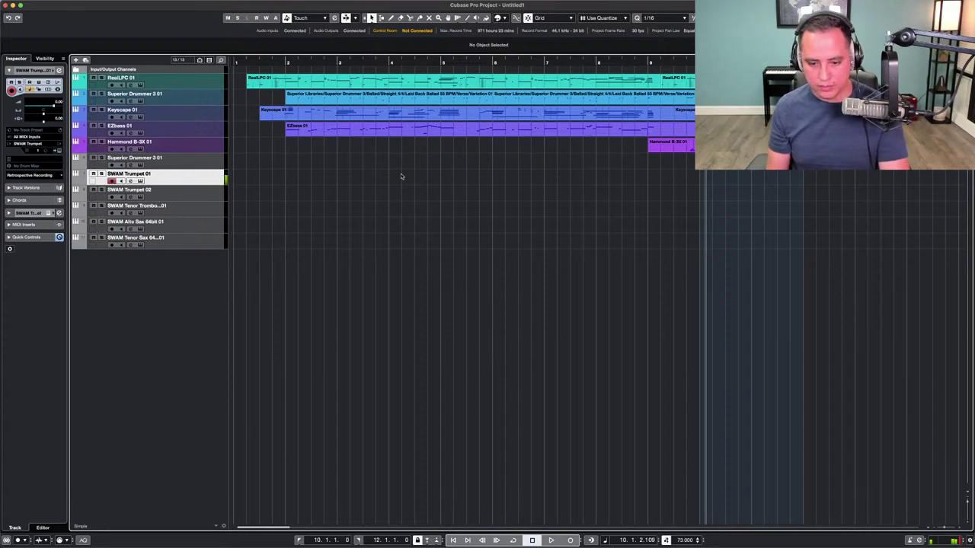
Fit a Straight Mute to the SWAM Trumpet 01 instrument and close its window.
{"action": "left_click", "coordinate": [120, 181]}
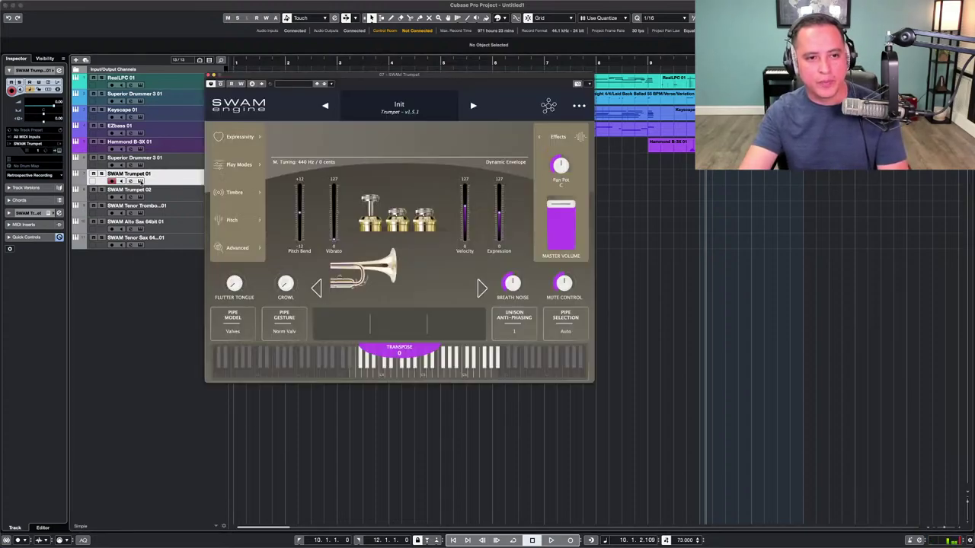
{"action": "left_click", "coordinate": [481, 288]}
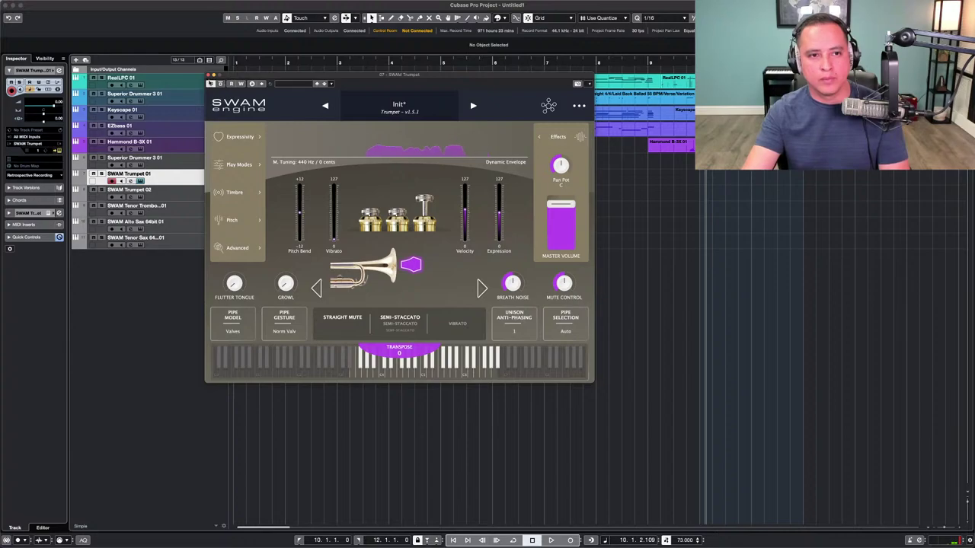
{"action": "left_click", "coordinate": [209, 75]}
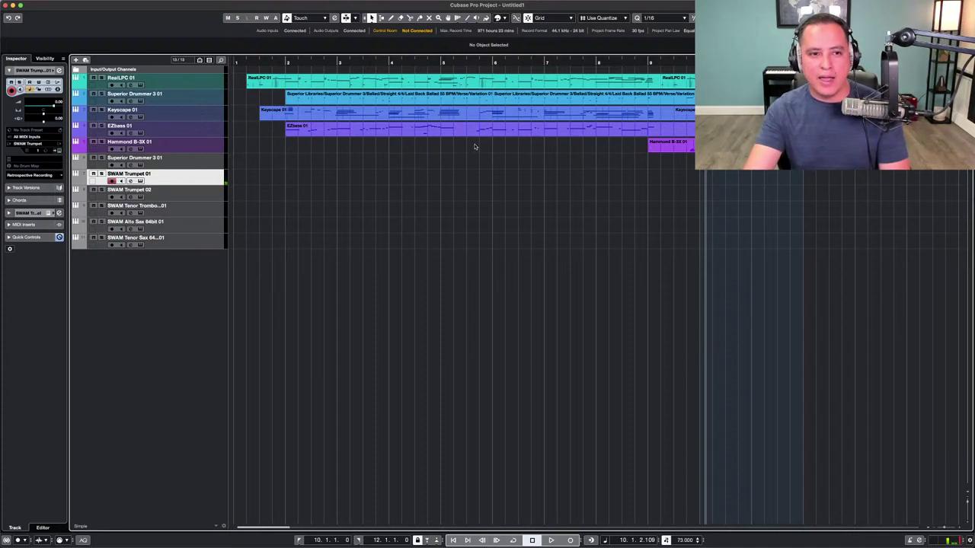
Play the arrangement from bar 9 into bar 11 to try the trumpet sound against it.
{"action": "left_click", "coordinate": [652, 61]}
{"action": "key", "text": "space"}
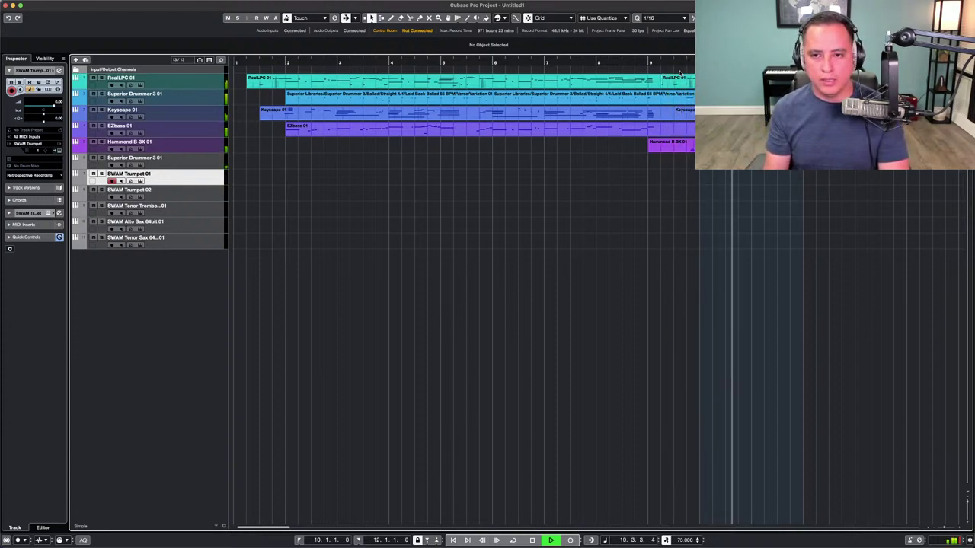
{"action": "key", "text": "space"}
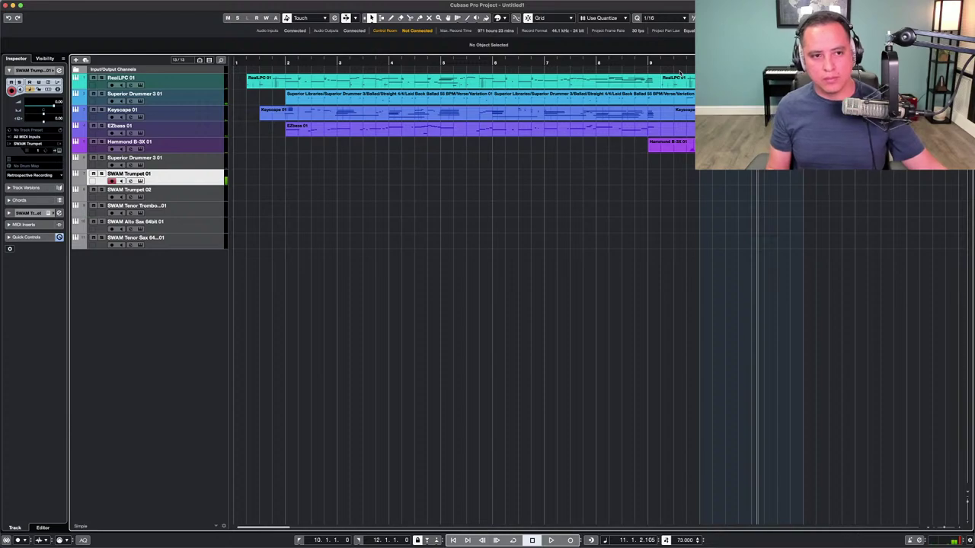
Set the SWAM Trumpet 01 instrument back to No Mute and close its window.
{"action": "left_click", "coordinate": [141, 183]}
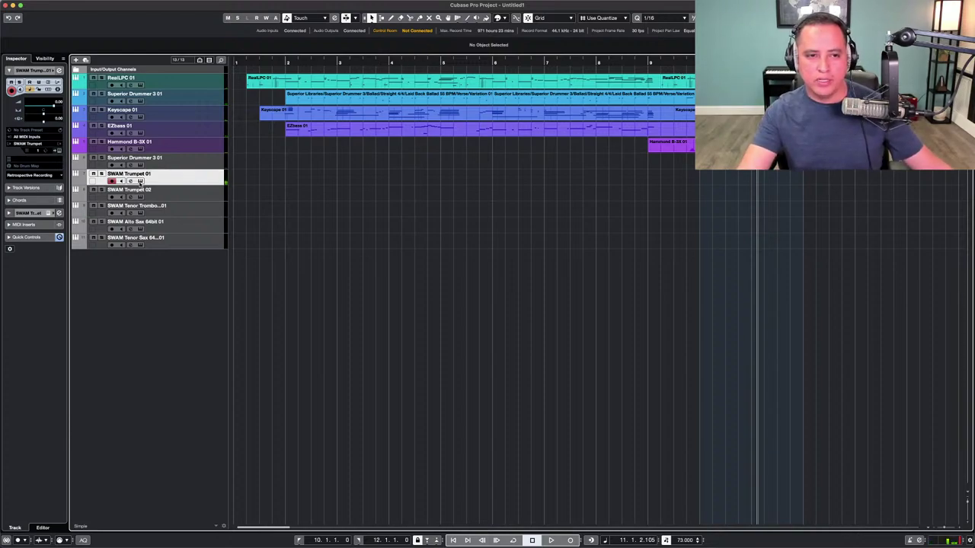
{"action": "left_click", "coordinate": [321, 288]}
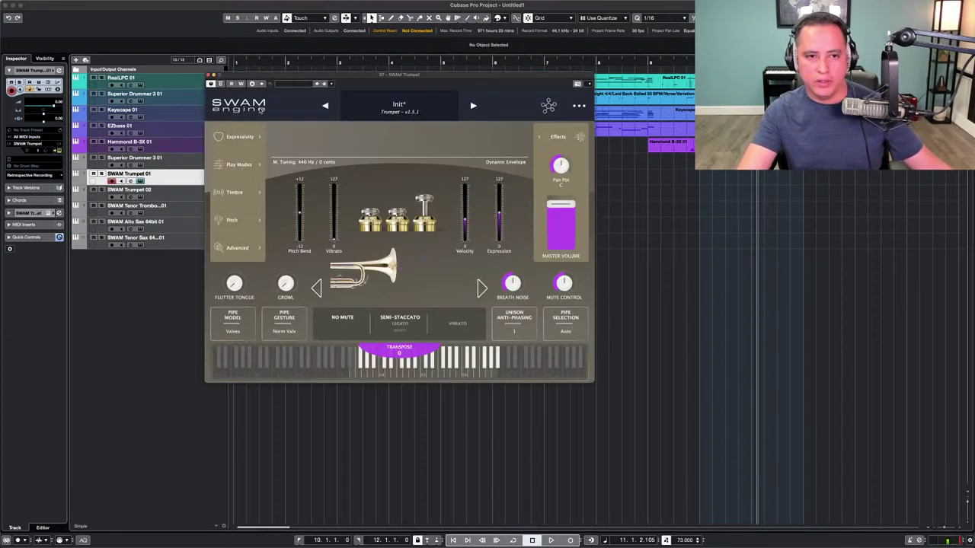
{"action": "left_click", "coordinate": [209, 76]}
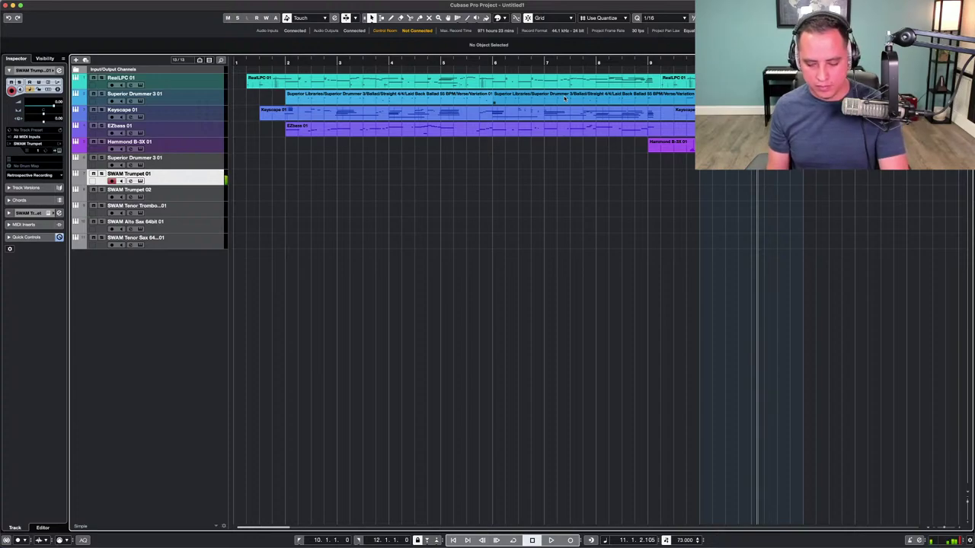
Record a trumpet part on the SWAM Trumpet 01 track from bar 10 into bar 12, restarting the take once.
{"action": "key", "text": "KP_Multiply"}
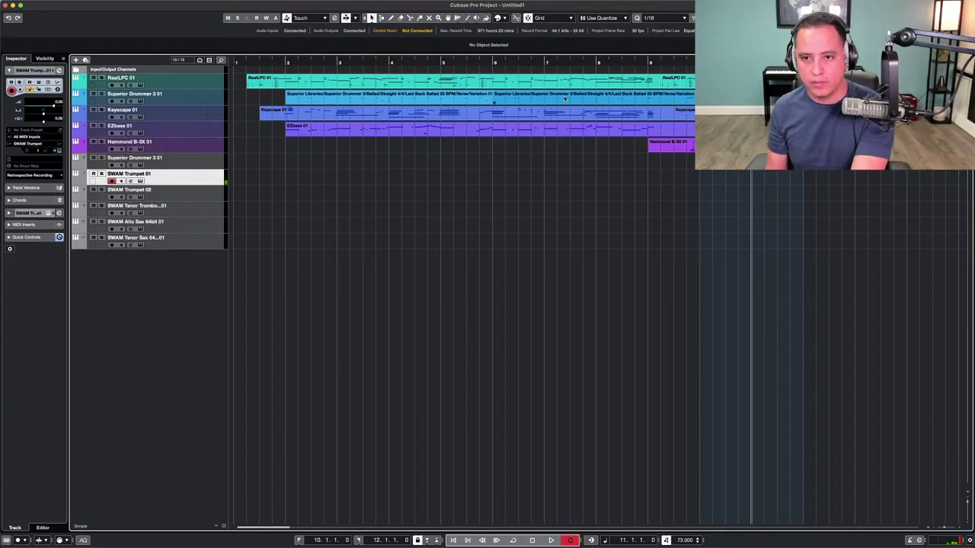
{"action": "key", "text": "space"}
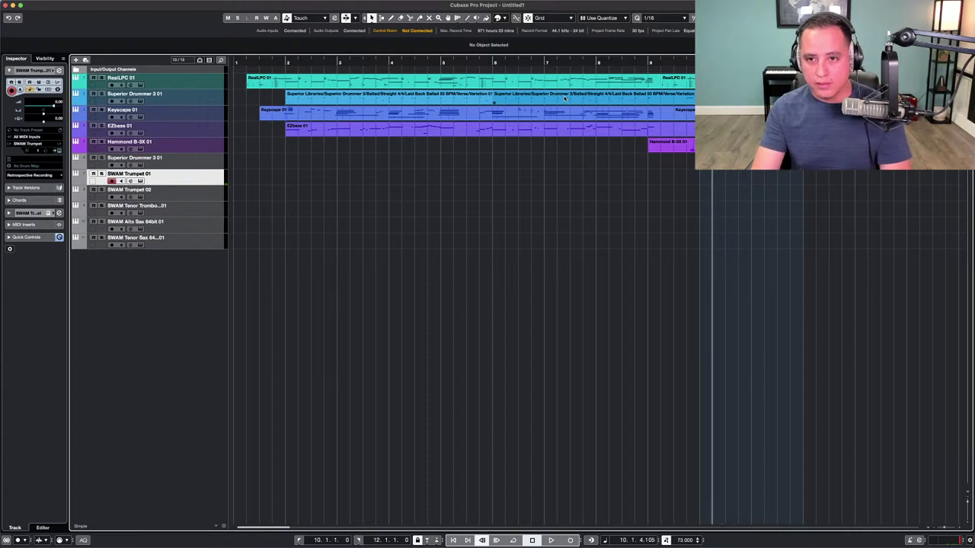
{"action": "key", "text": "KP_Multiply"}
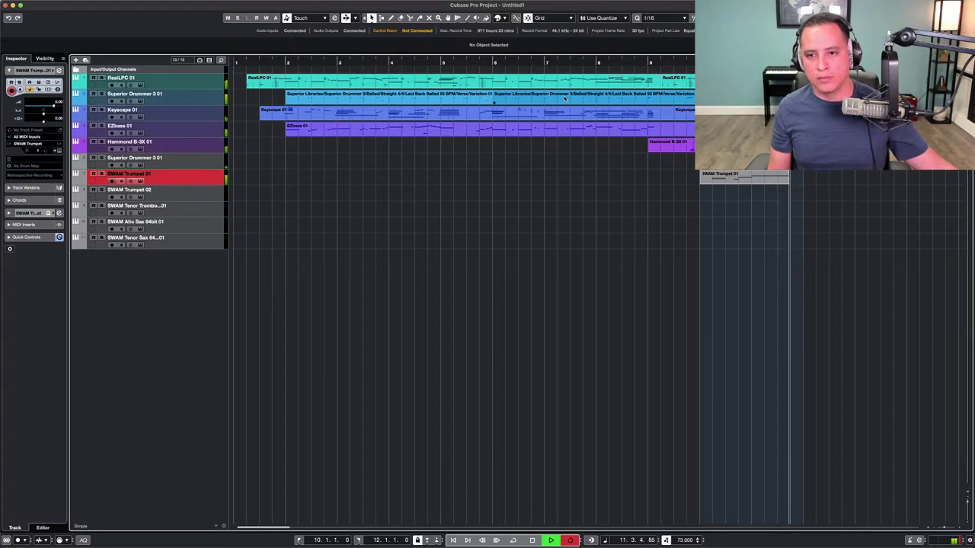
{"action": "key", "text": "space"}
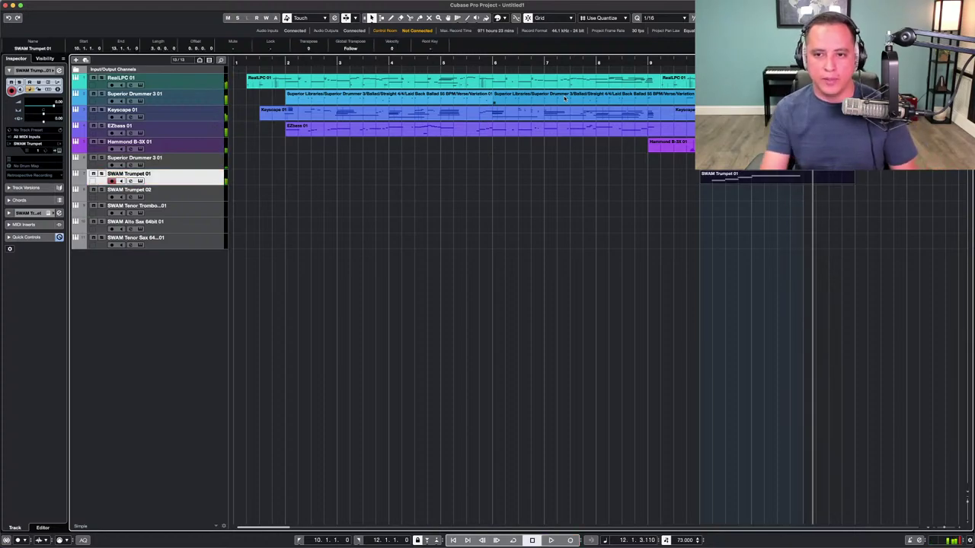
Trim the SWAM Trumpet 01 part to end at bar 12, open it for note editing and quantize its notes to 1/16.
{"action": "left_click_drag", "start_coordinate": [853, 182], "coordinate": [799, 181]}
{"action": "double_click", "coordinate": [752, 179]}
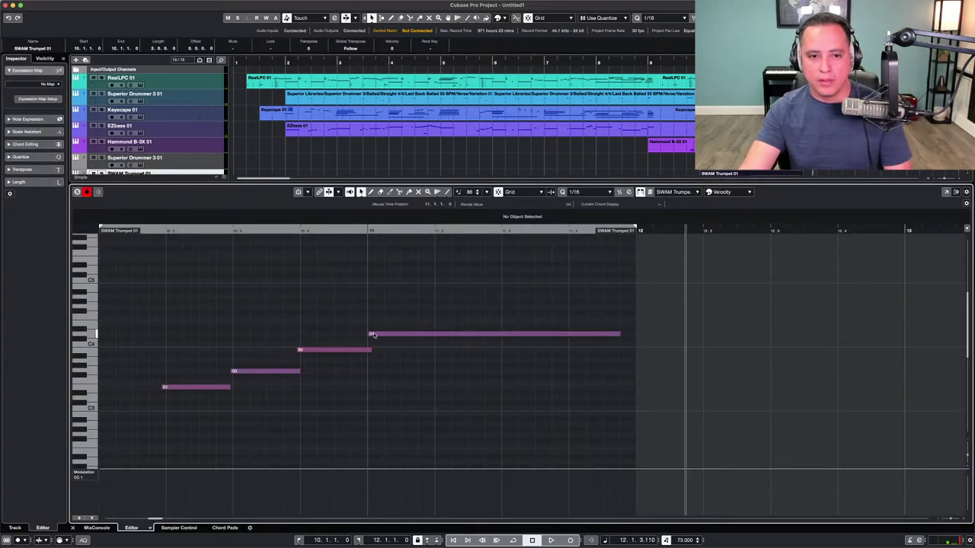
{"action": "left_click_drag", "start_coordinate": [195, 305], "coordinate": [441, 414]}
{"action": "key", "text": "q"}
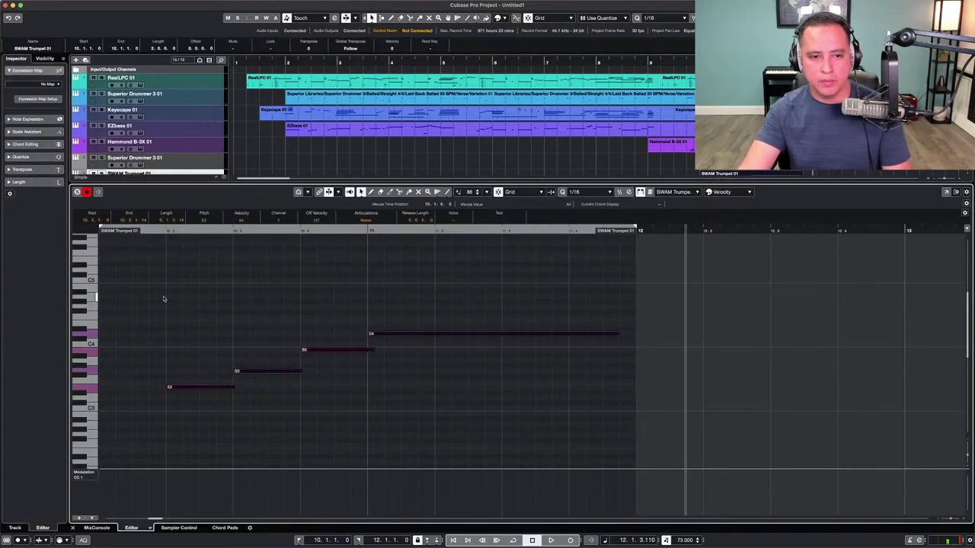
Play back the quantized trumpet phrase from bar 10.
{"action": "left_click", "coordinate": [157, 230]}
{"action": "key", "text": "space"}
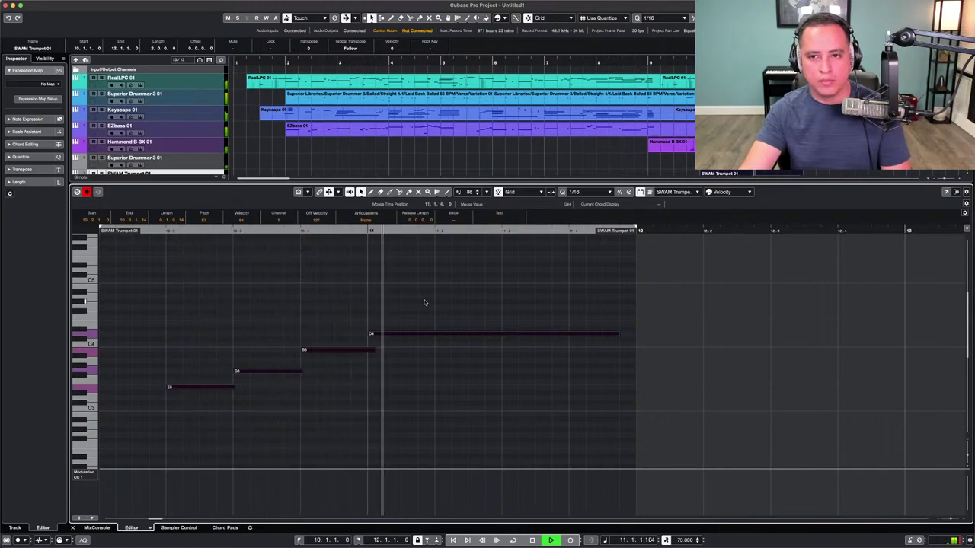
{"action": "key", "text": "space"}
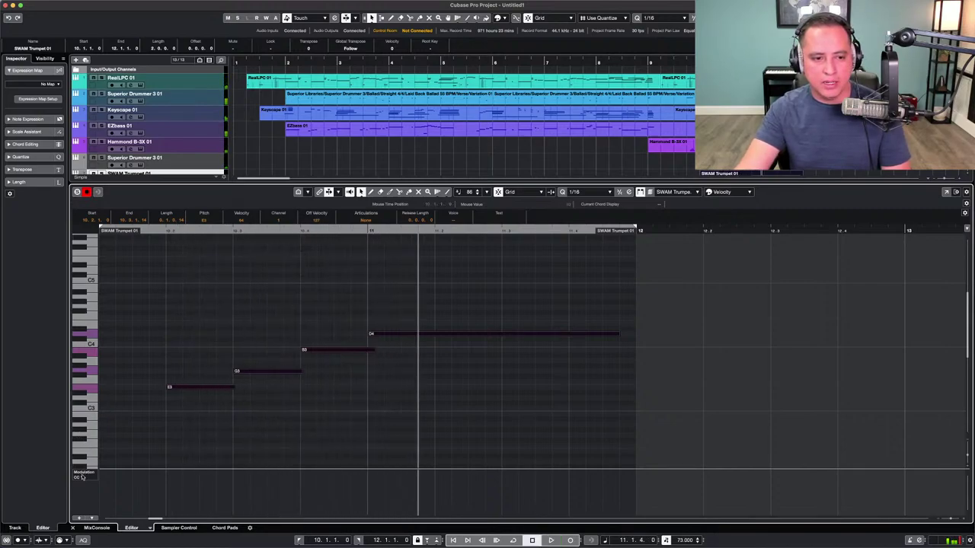
Show CC 11 (Expression) below the notes and draw a curved rise from a low value near 10.1.4 to a high value near 11.4.3.
{"action": "left_click", "coordinate": [82, 477]}
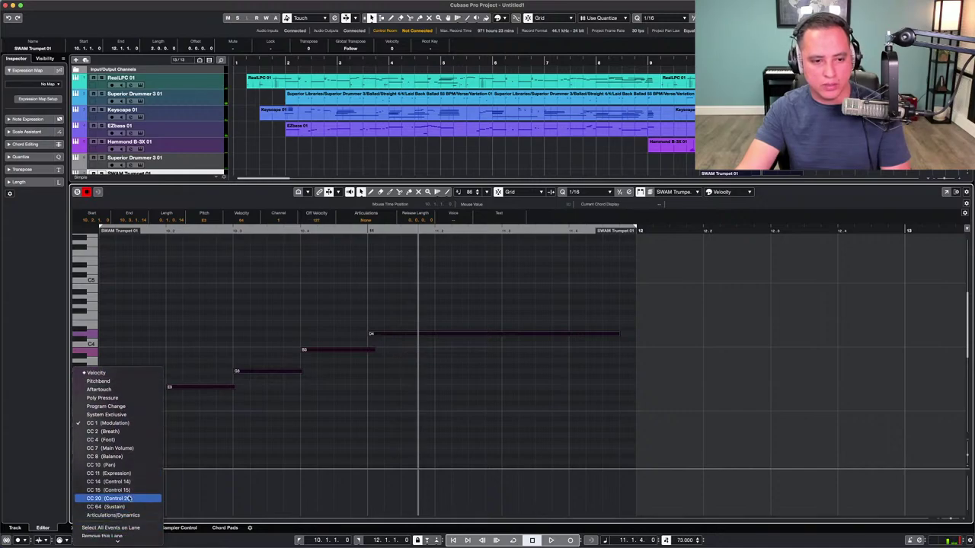
{"action": "left_click", "coordinate": [128, 474]}
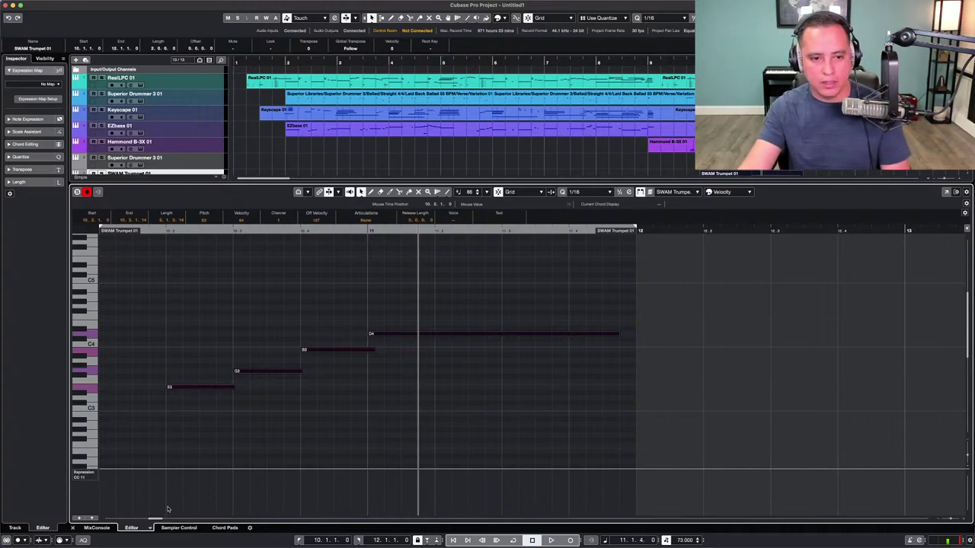
{"action": "left_click", "coordinate": [168, 508]}
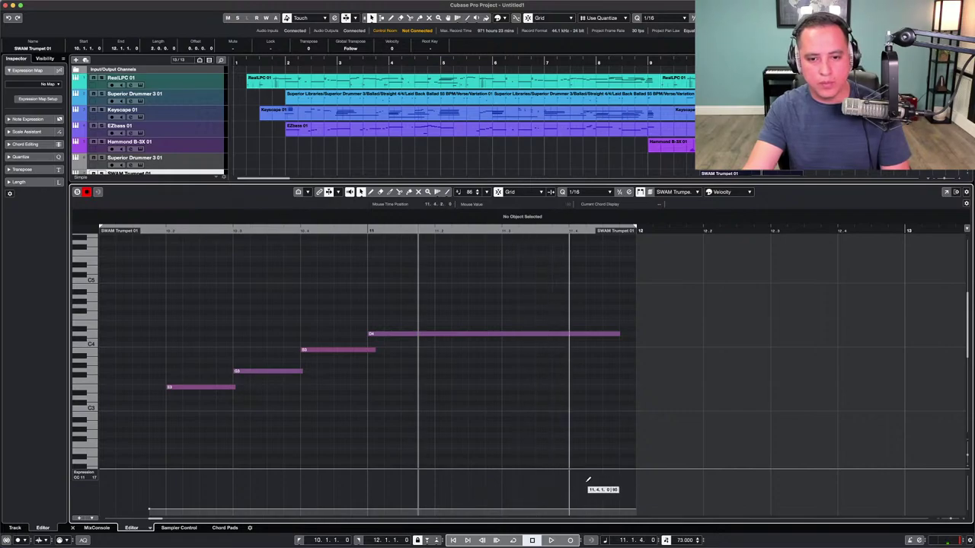
{"action": "left_click", "coordinate": [616, 481]}
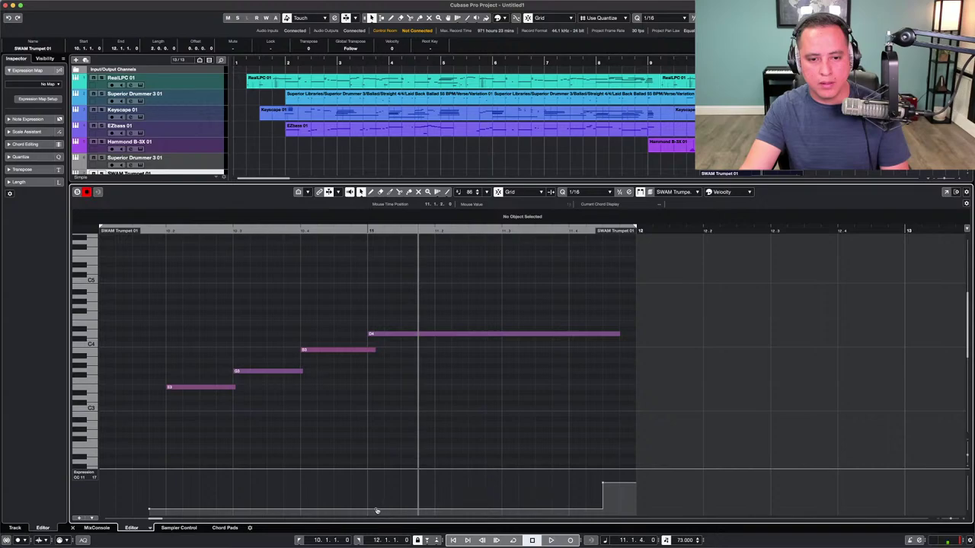
{"action": "left_click_drag", "start_coordinate": [376, 509], "coordinate": [361, 505]}
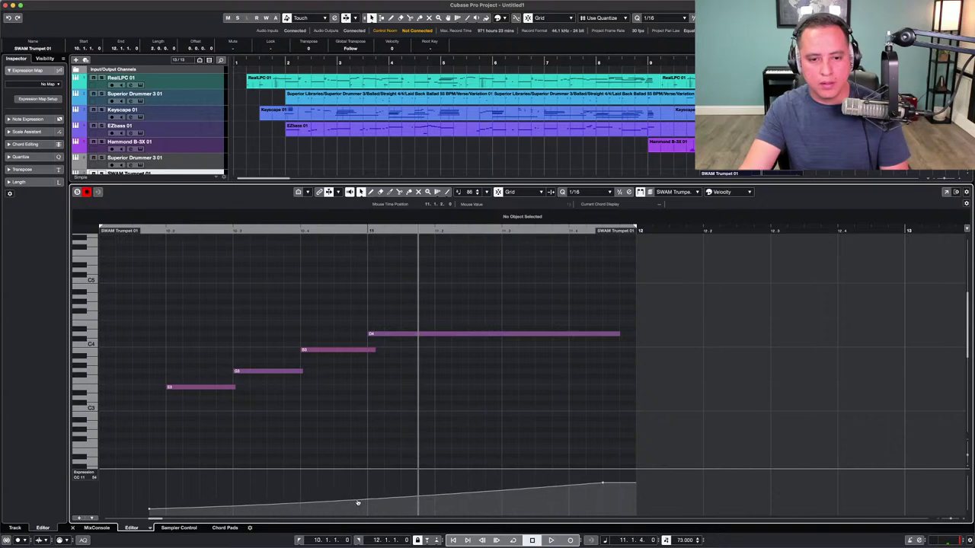
Add a high expression point at the start of the trumpet part and curve it down to the low point before the first note.
{"action": "scroll", "coordinate": [352, 502], "scroll_direction": "left", "scroll_amount": 5}
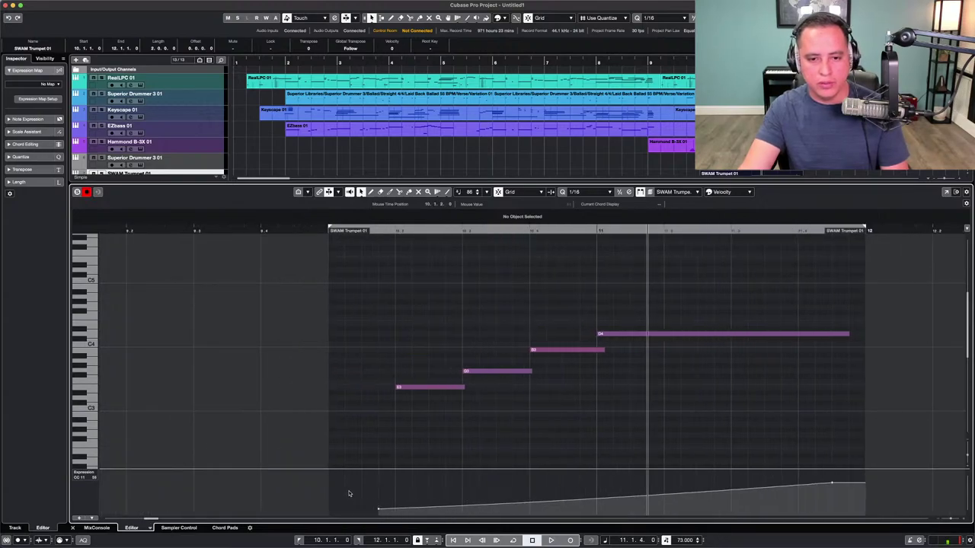
{"action": "left_click", "coordinate": [335, 473]}
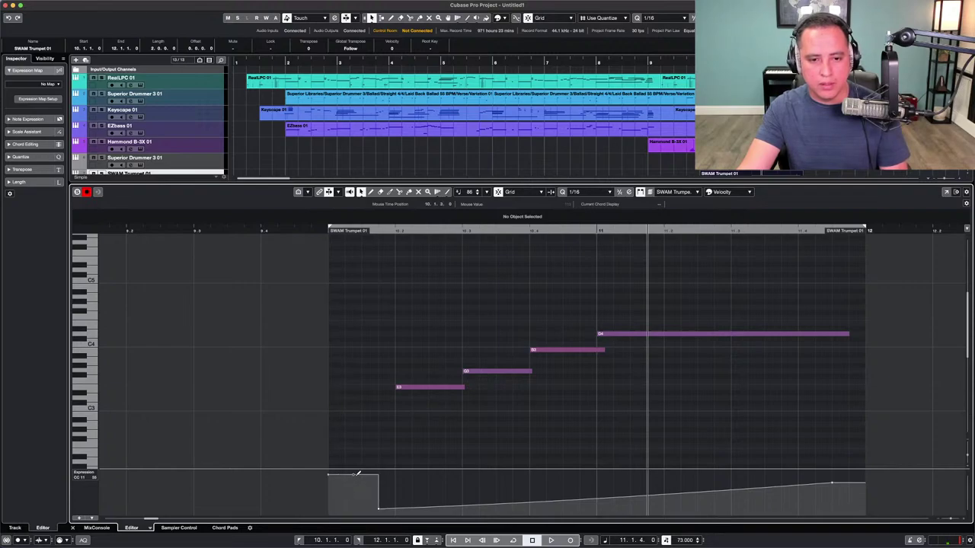
{"action": "left_click_drag", "start_coordinate": [354, 477], "coordinate": [354, 502]}
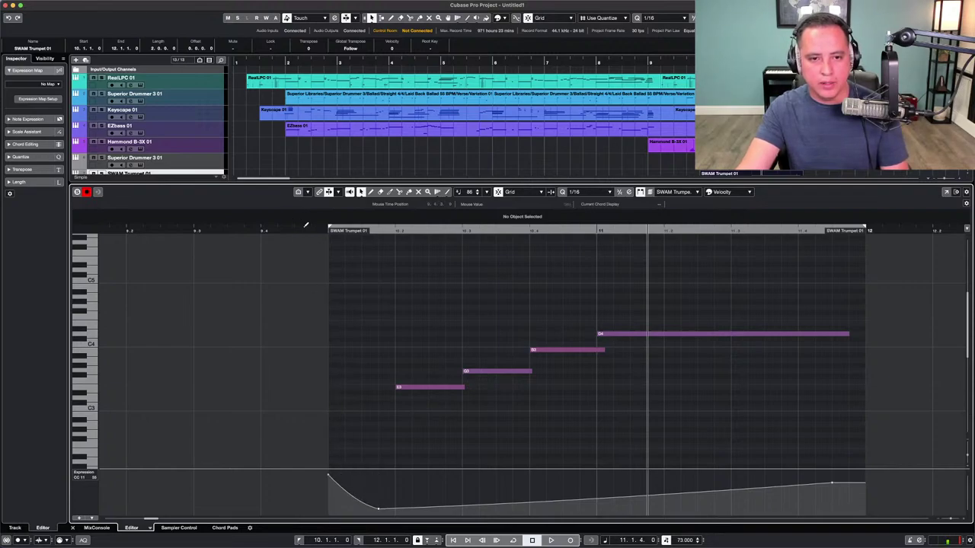
Audition the phrase, and set the last expression point to 71 at 11.4.4 and the low point at 10.1.4 to 21.
{"action": "key", "text": "space"}
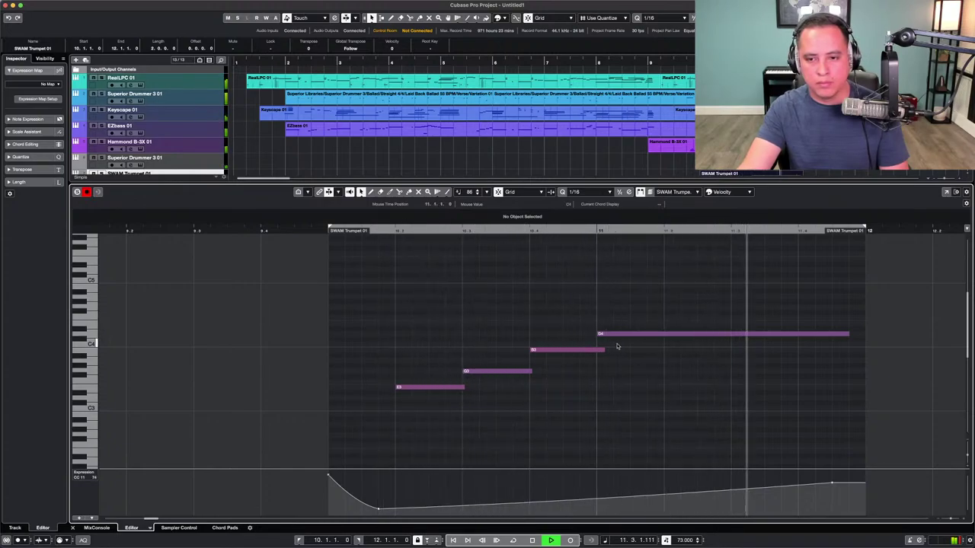
{"action": "key", "text": "space"}
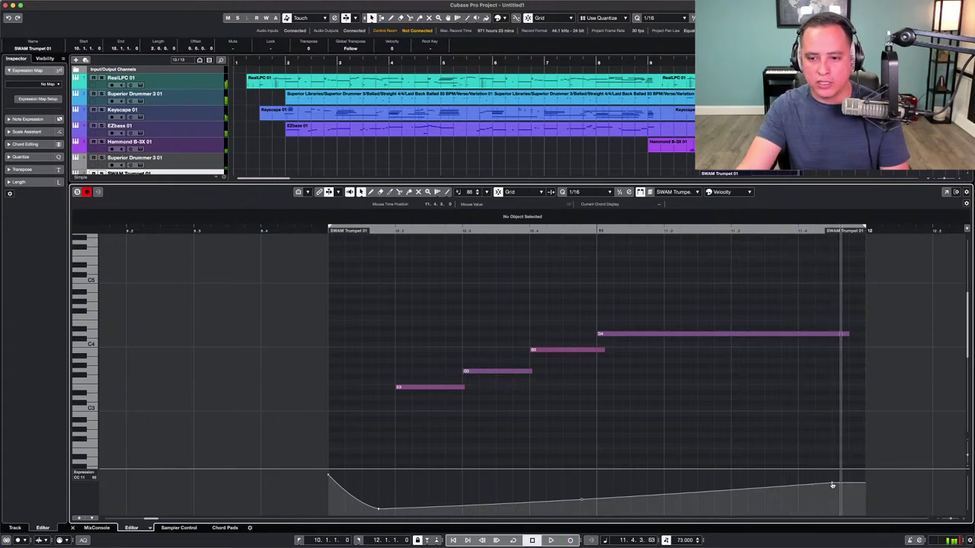
{"action": "left_click_drag", "start_coordinate": [832, 485], "coordinate": [848, 489]}
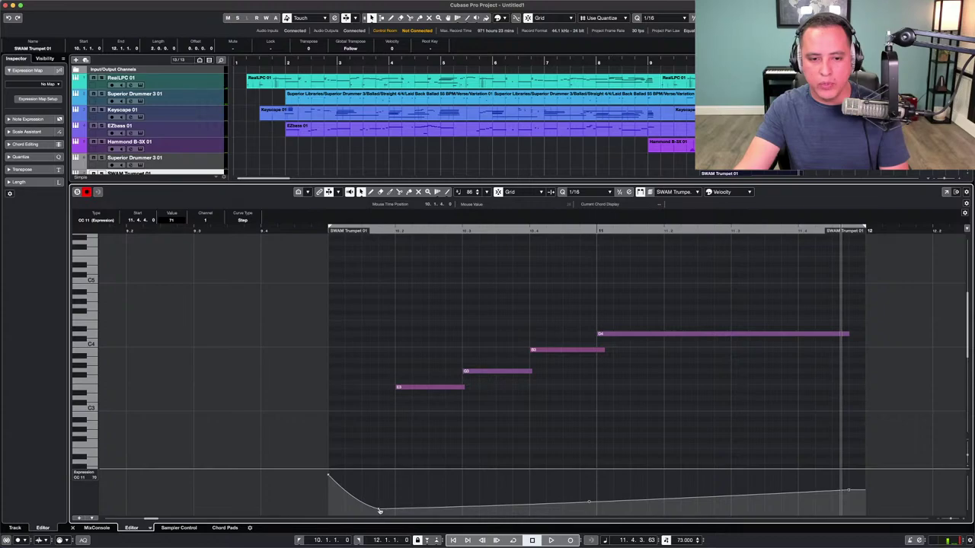
{"action": "left_click_drag", "start_coordinate": [379, 510], "coordinate": [379, 510]}
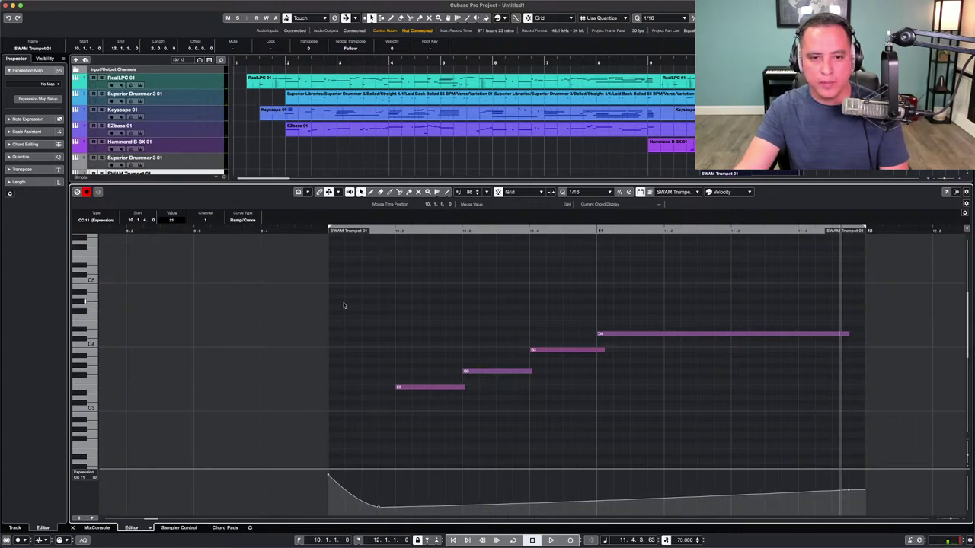
{"action": "key", "text": "space"}
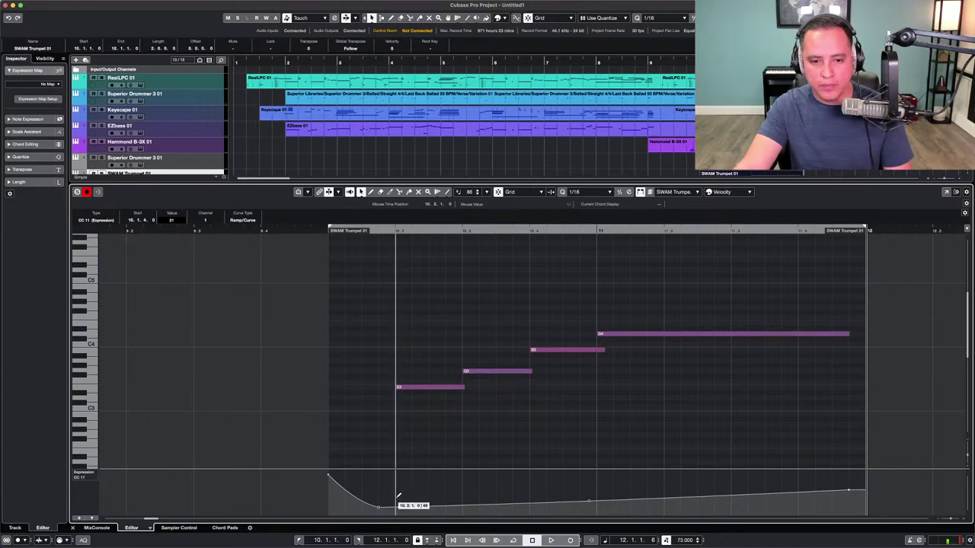
Add an expression accent of about 57 at 10.2.1 on the first note, dropping to about 35 just after it.
{"action": "left_click", "coordinate": [396, 496]}
{"action": "left_click", "coordinate": [405, 504]}
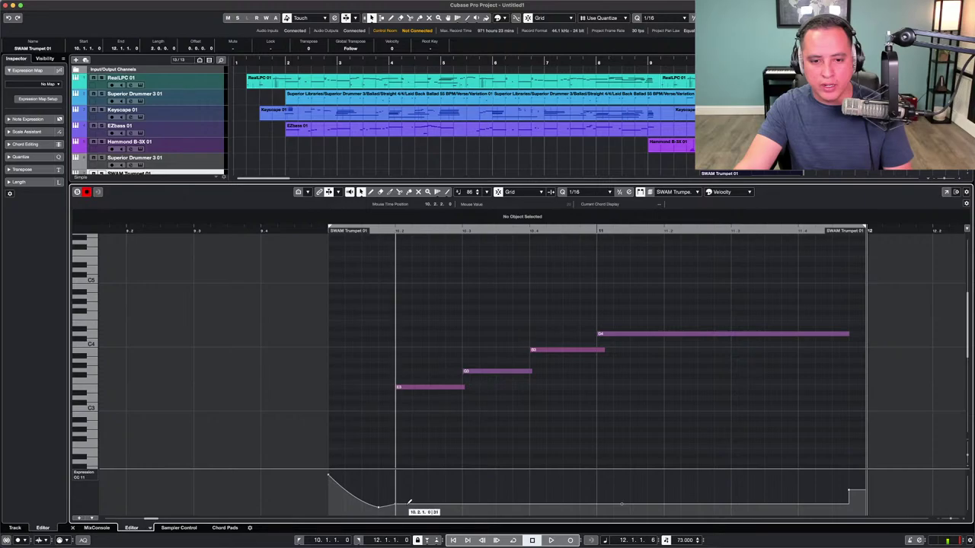
{"action": "left_click_drag", "start_coordinate": [396, 506], "coordinate": [396, 495]}
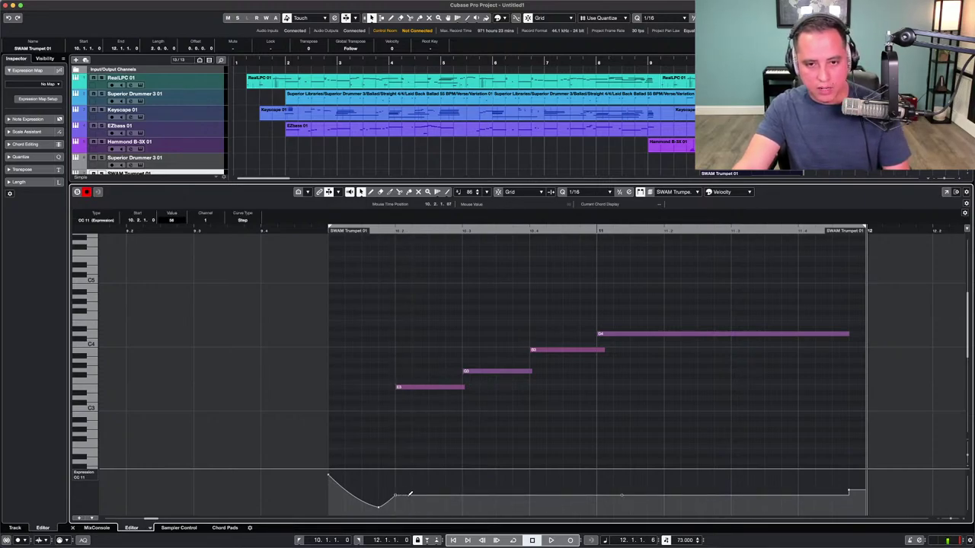
{"action": "left_click", "coordinate": [409, 495]}
{"action": "left_click_drag", "start_coordinate": [409, 494], "coordinate": [408, 500]}
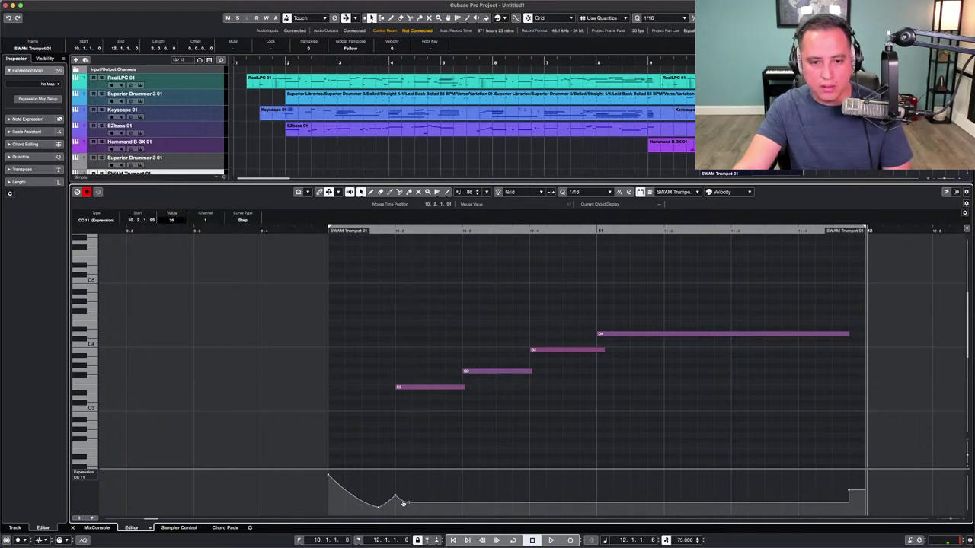
{"action": "left_click_drag", "start_coordinate": [408, 504], "coordinate": [409, 506]}
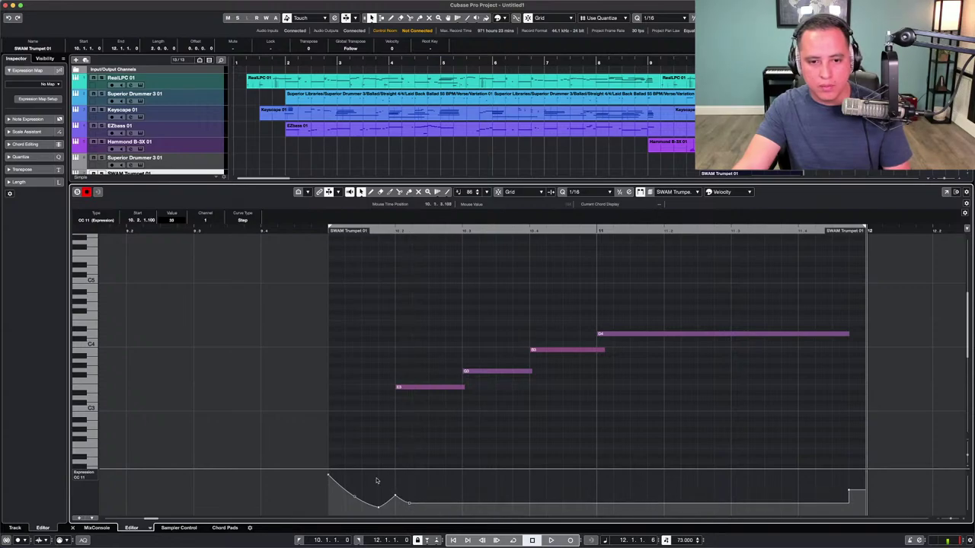
Play the phrase from just before bar 10 to hear the first note's expression accent.
{"action": "left_click", "coordinate": [321, 231]}
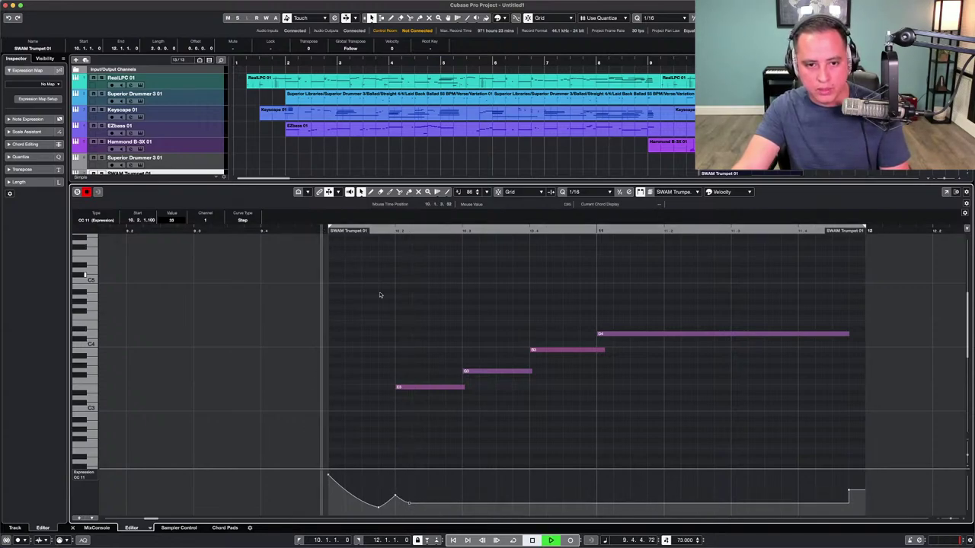
{"action": "key", "text": "space"}
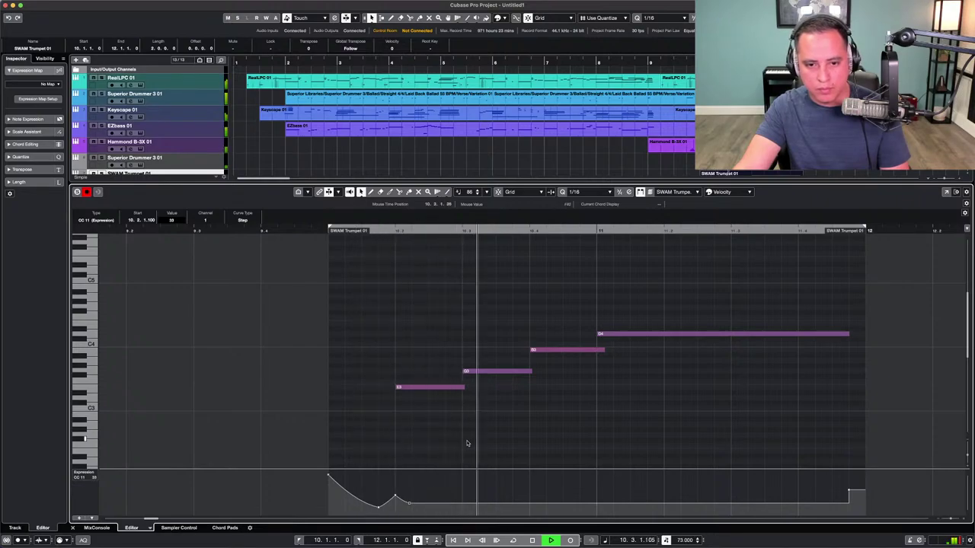
{"action": "key", "text": "space"}
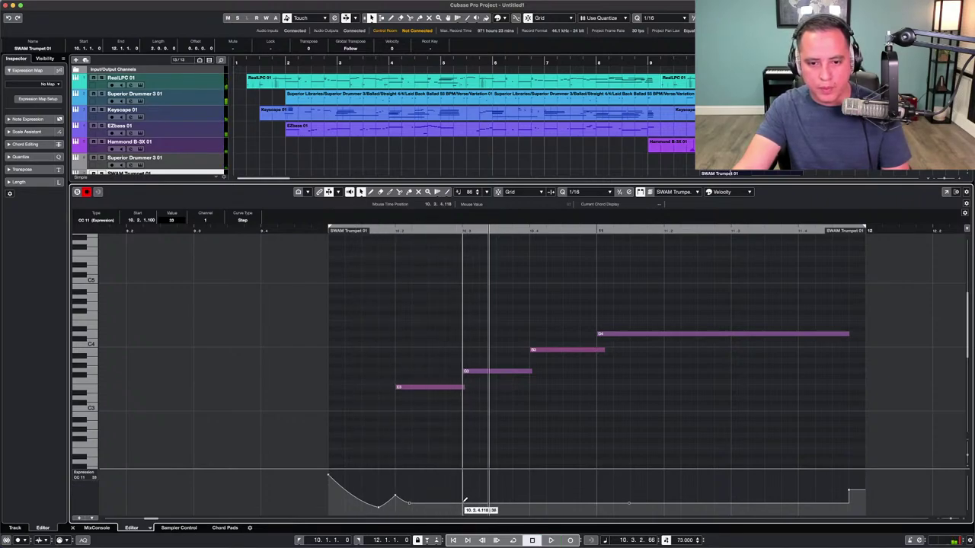
Add similar short expression accents at the starts of the second note (10.3) and third note (10.4), each followed by a dip.
{"action": "left_click", "coordinate": [464, 502]}
{"action": "left_click", "coordinate": [471, 493]}
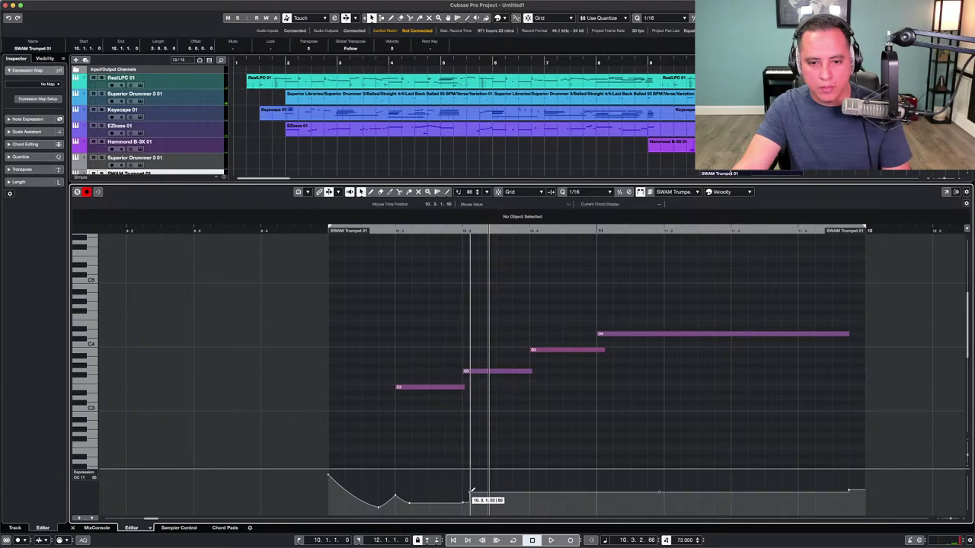
{"action": "left_click", "coordinate": [481, 502]}
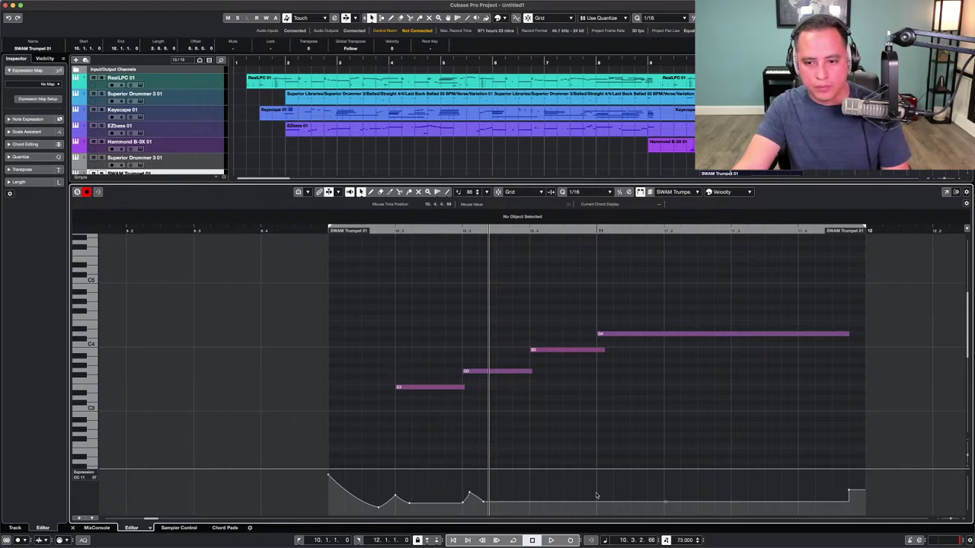
{"action": "left_click", "coordinate": [531, 496]}
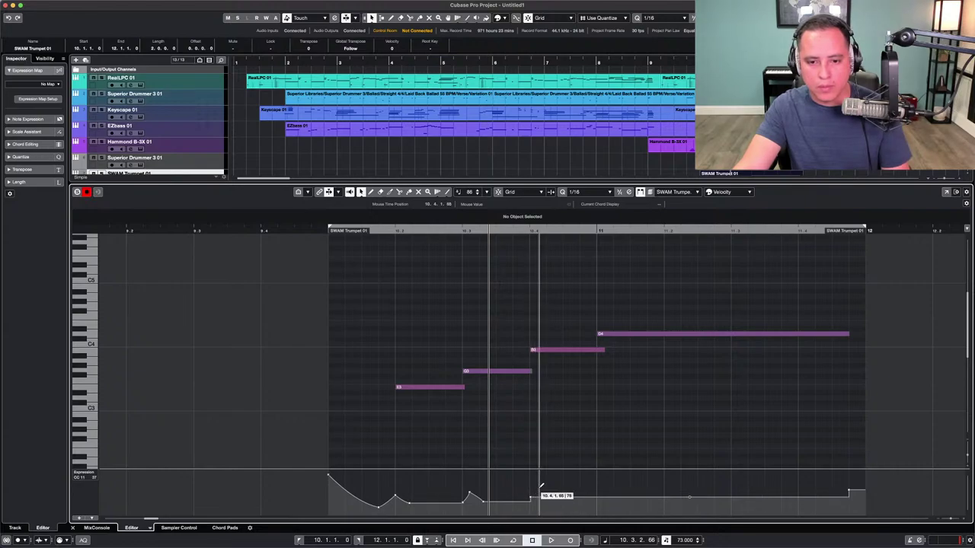
{"action": "left_click", "coordinate": [540, 488]}
{"action": "left_click", "coordinate": [550, 496]}
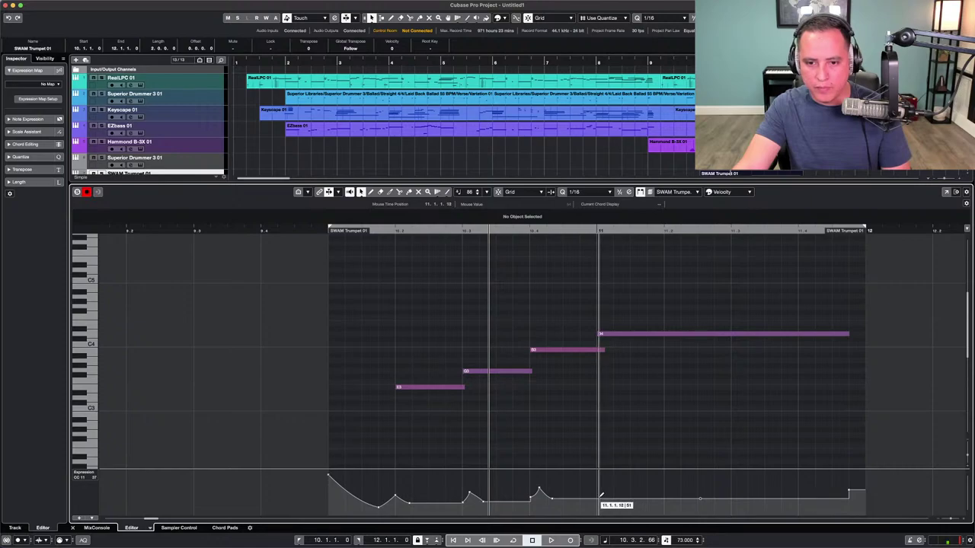
Add an expression accent and a curved rising swell to the last note, and curve the line up to it from a dip of 40.
{"action": "left_click_drag", "start_coordinate": [599, 495], "coordinate": [624, 499]}
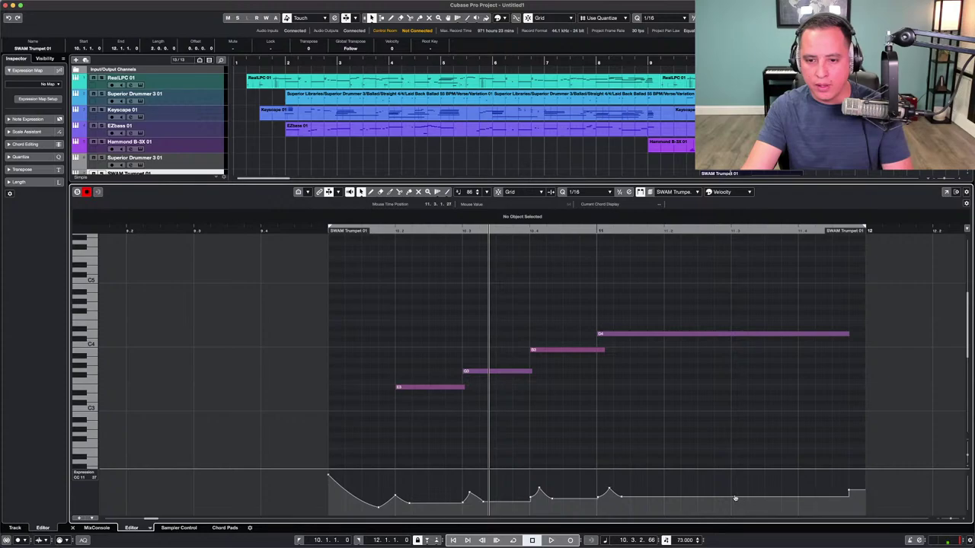
{"action": "left_click_drag", "start_coordinate": [735, 498], "coordinate": [734, 498]}
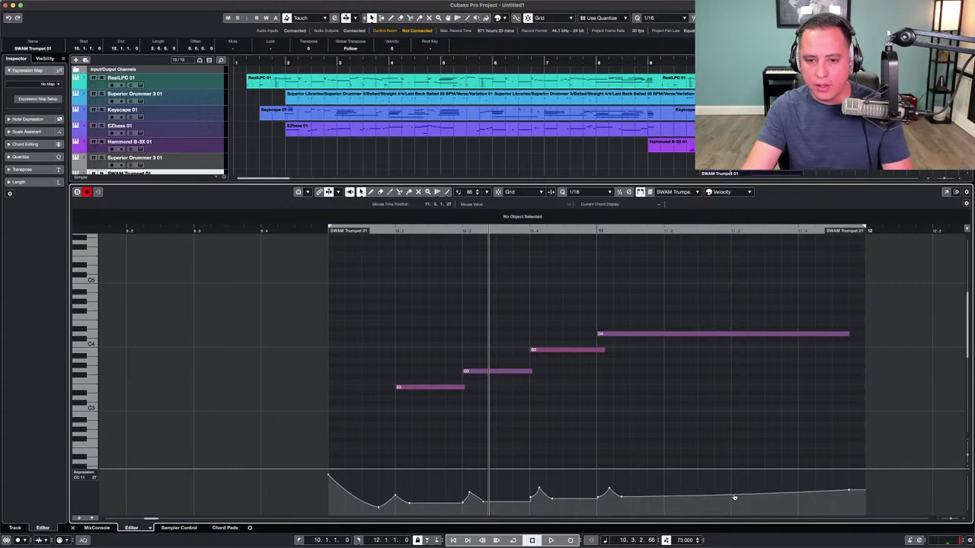
{"action": "left_click", "coordinate": [623, 499]}
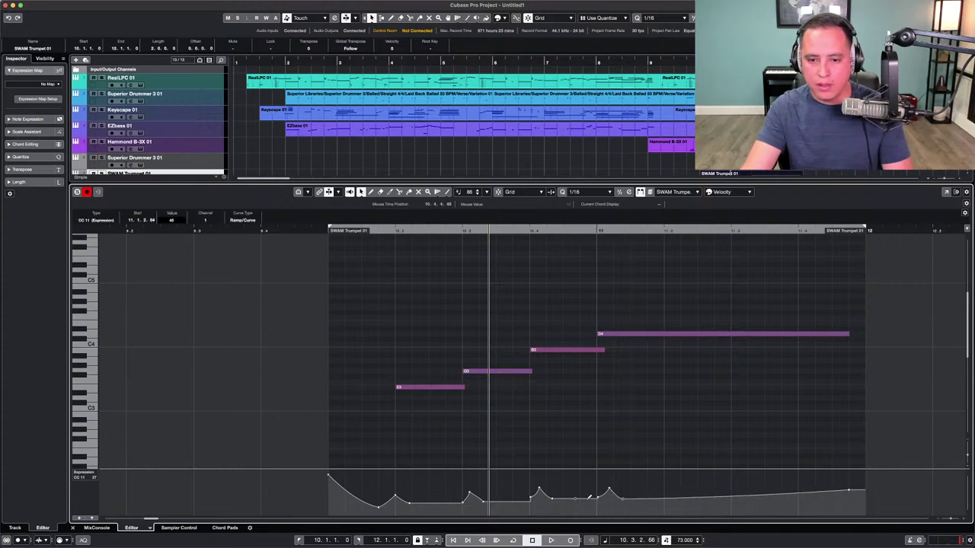
{"action": "left_click", "coordinate": [553, 501]}
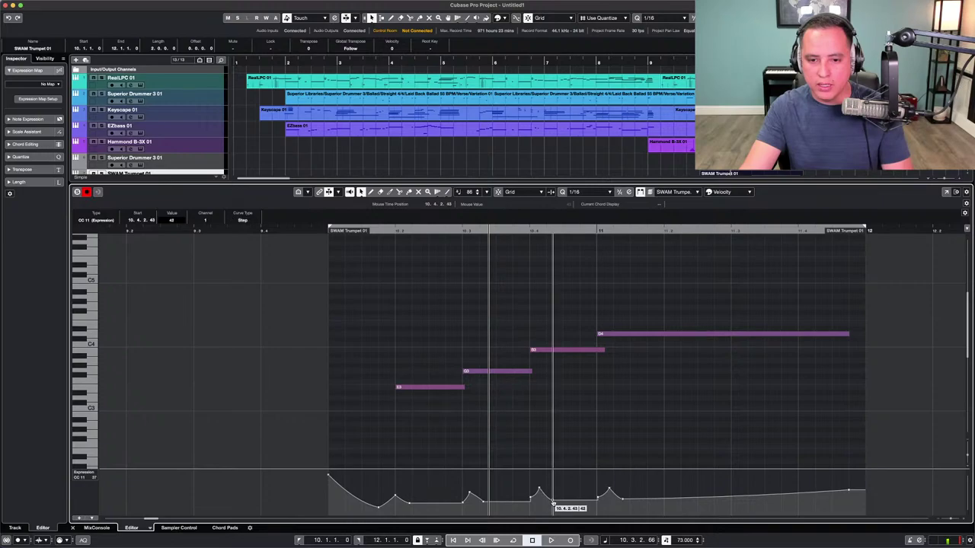
{"action": "left_click", "coordinate": [575, 501]}
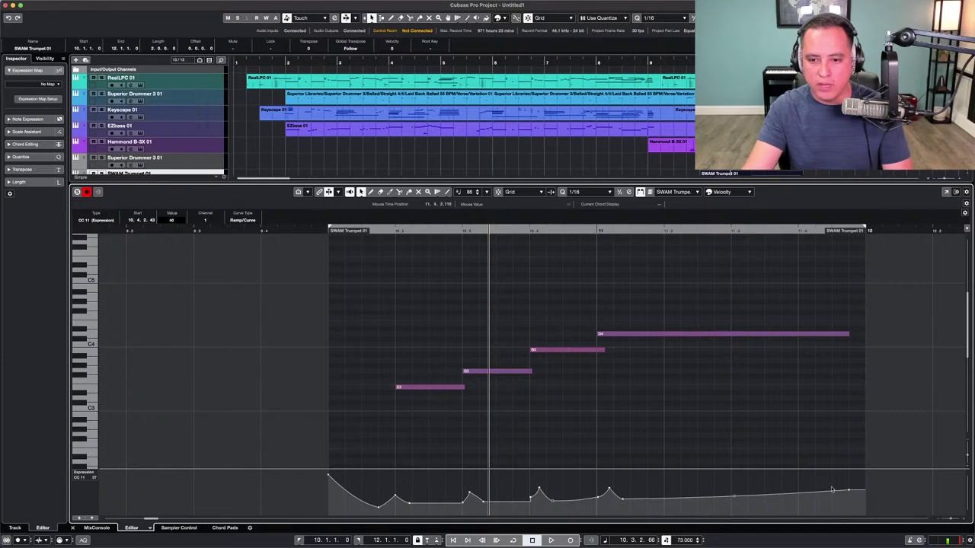
Try a dip of 40 near 11.2.2 in the last note's expression swell, and undo it.
{"action": "left_click_drag", "start_coordinate": [821, 491], "coordinate": [687, 500]}
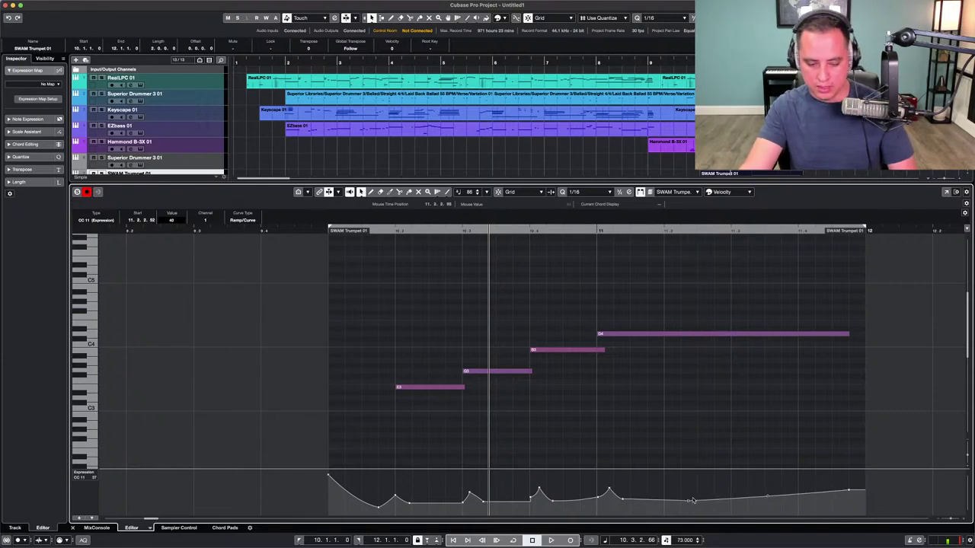
{"action": "key", "text": "super+z"}
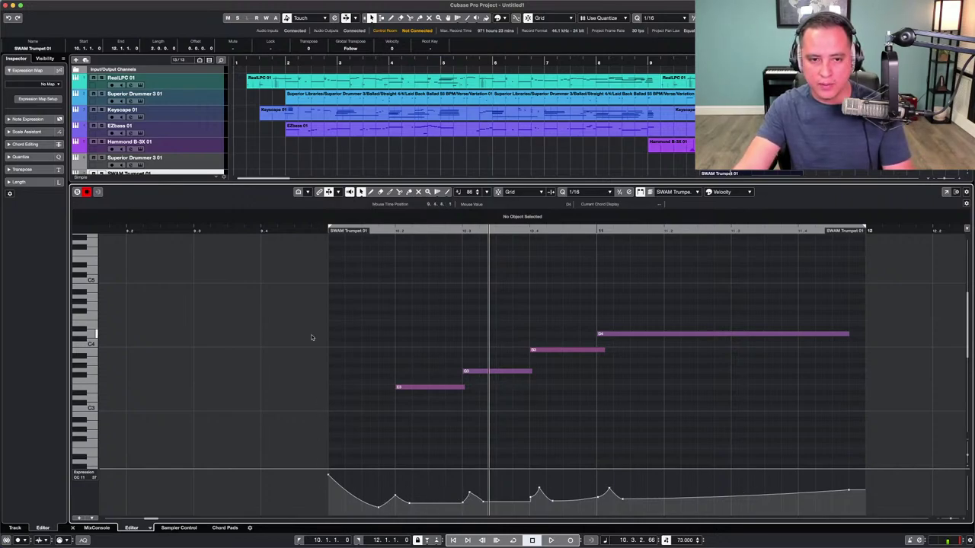
Play the phrase from just before bar 10 to hear the reworked expression curve.
{"action": "left_click", "coordinate": [318, 230]}
{"action": "key", "text": "space"}
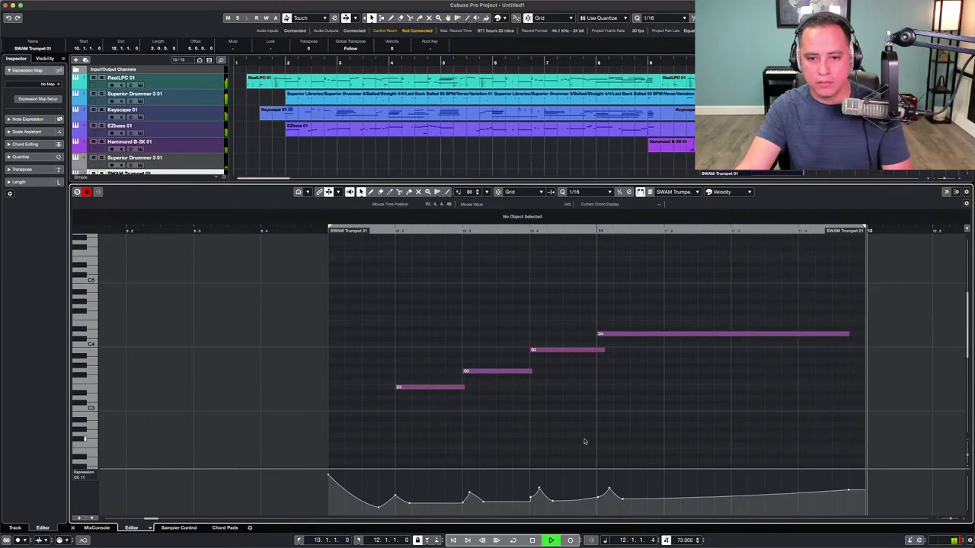
{"action": "key", "text": "space"}
Soften the expression accents on the second and third notes, lowering the second note's peak to 62.
{"action": "left_click", "coordinate": [463, 504]}
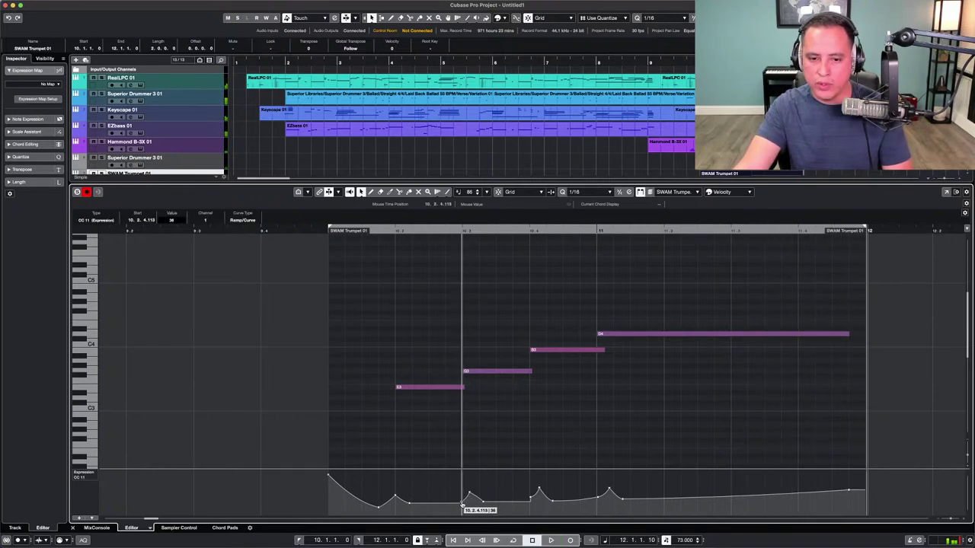
{"action": "left_click", "coordinate": [470, 495]}
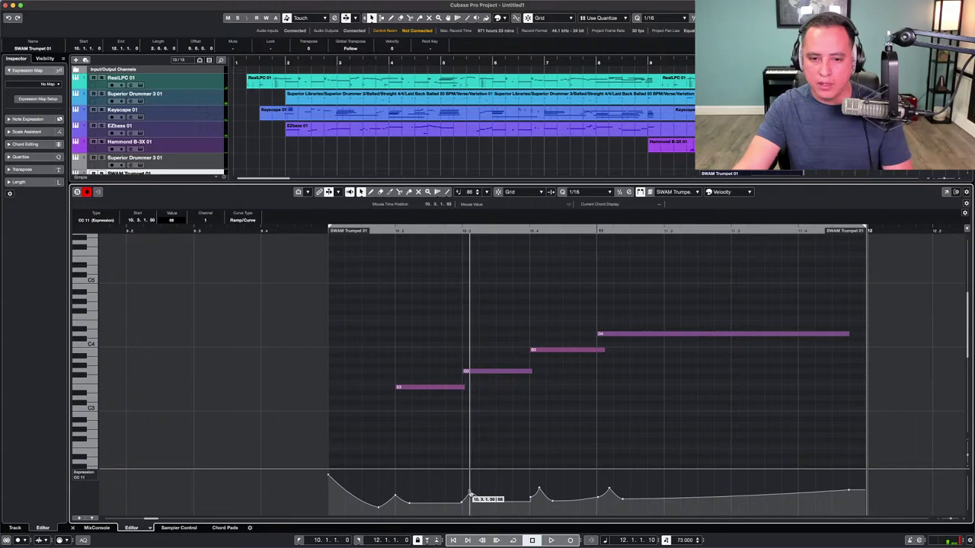
{"action": "left_click_drag", "start_coordinate": [470, 495], "coordinate": [470, 495]}
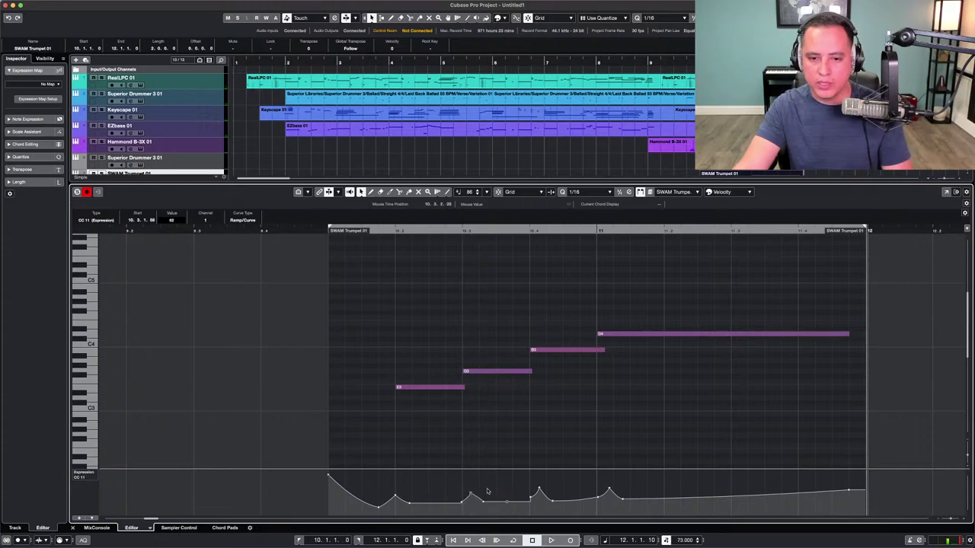
{"action": "left_click_drag", "start_coordinate": [531, 498], "coordinate": [539, 491]}
Replay the phrase and trim the end of the third note to just before bar 11 so it stops overlapping the last note.
{"action": "left_click", "coordinate": [312, 293]}
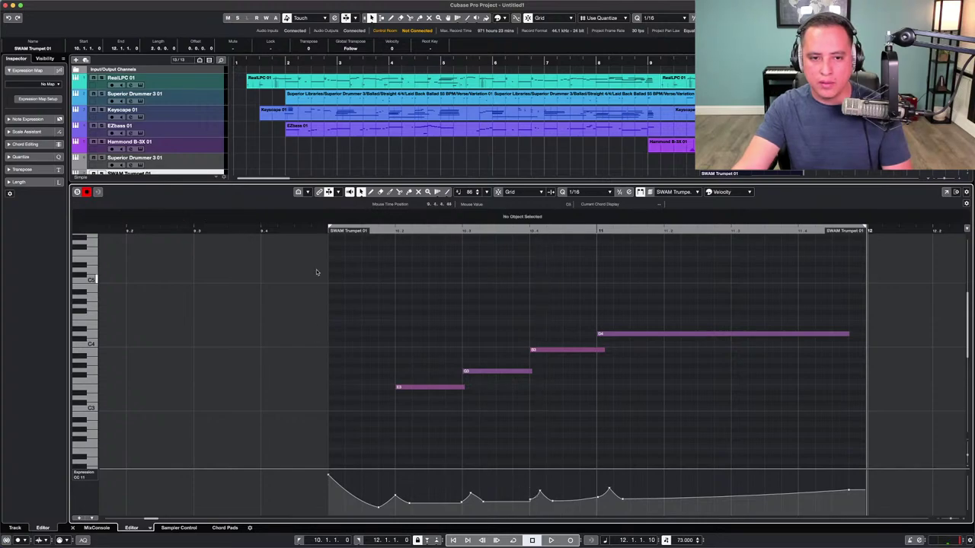
{"action": "key", "text": "space"}
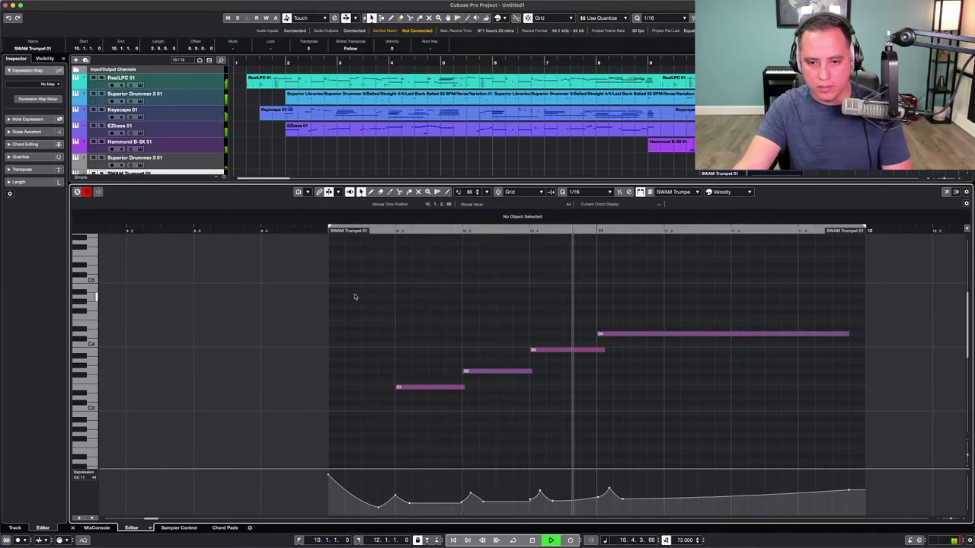
{"action": "key", "text": "space"}
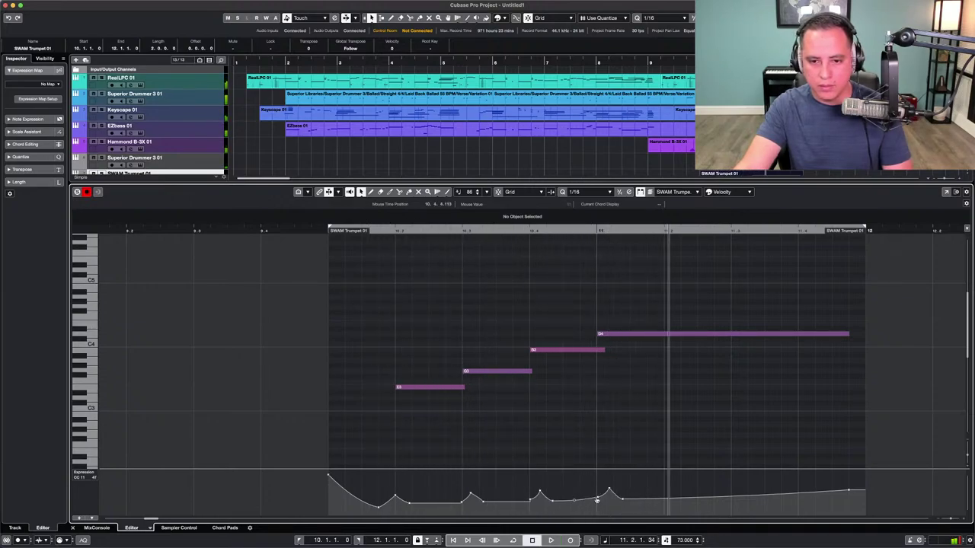
{"action": "left_click_drag", "start_coordinate": [604, 350], "coordinate": [596, 351]}
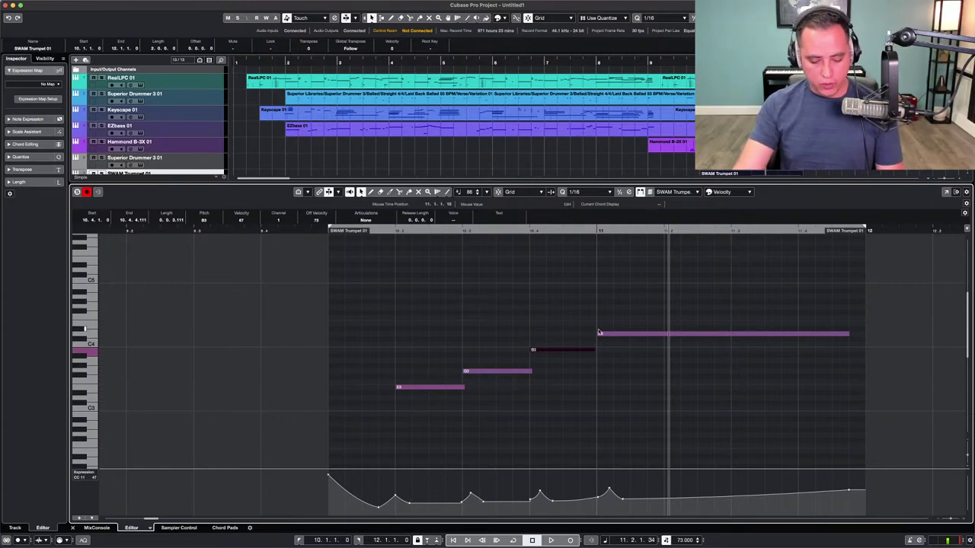
Close the editor and copy the trumpet part at bar 10 onto the SWAM Trumpet 02 track.
{"action": "key", "text": "Return"}
{"action": "left_click", "coordinate": [734, 195]}
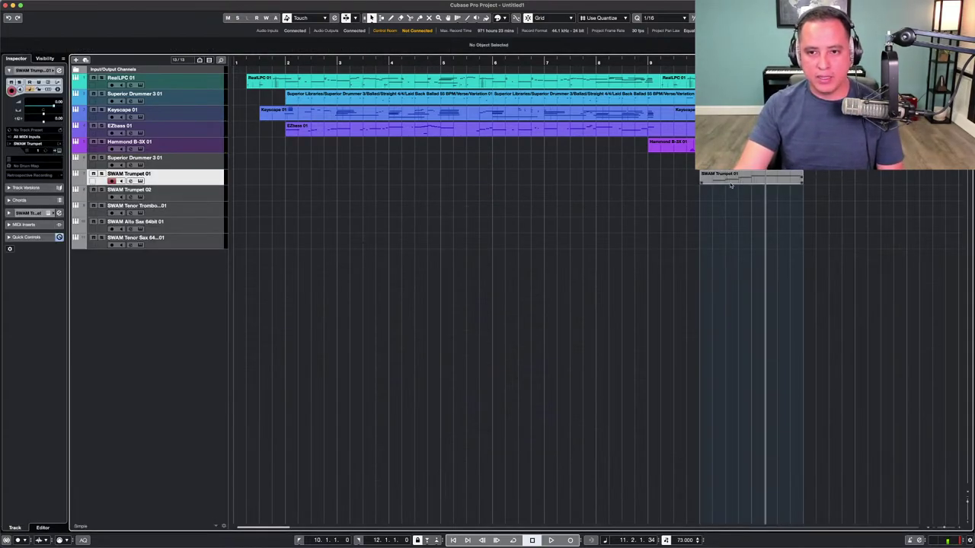
{"action": "left_click_drag", "start_coordinate": [730, 184], "coordinate": [735, 198]}
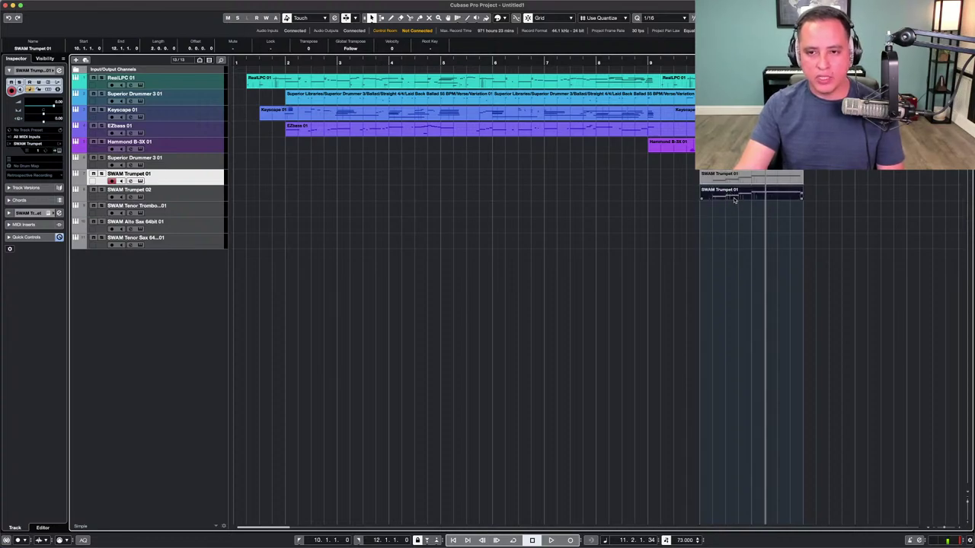
Open the copied part and transpose all four notes down four semitones so the first note is C3.
{"action": "double_click", "coordinate": [734, 197]}
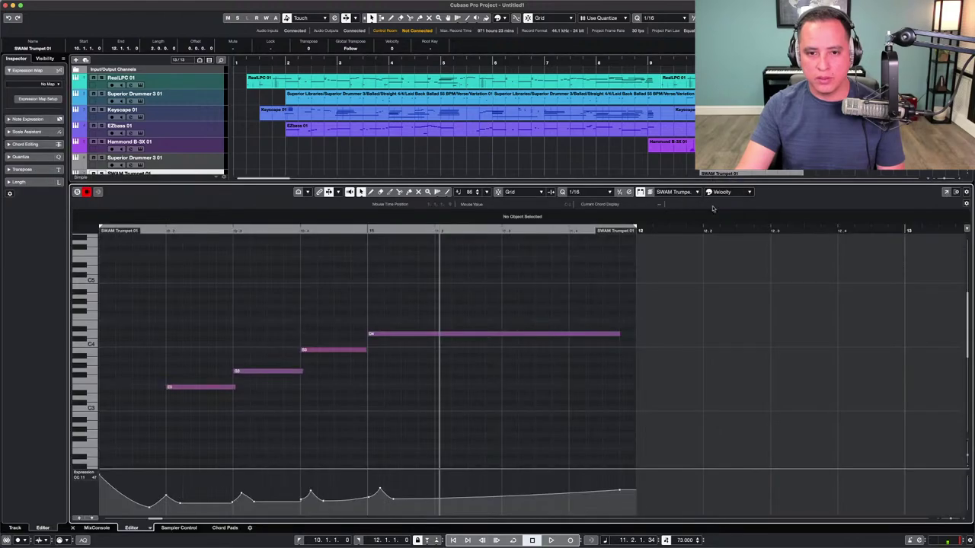
{"action": "scroll", "coordinate": [281, 352], "scroll_direction": "left", "scroll_amount": 5}
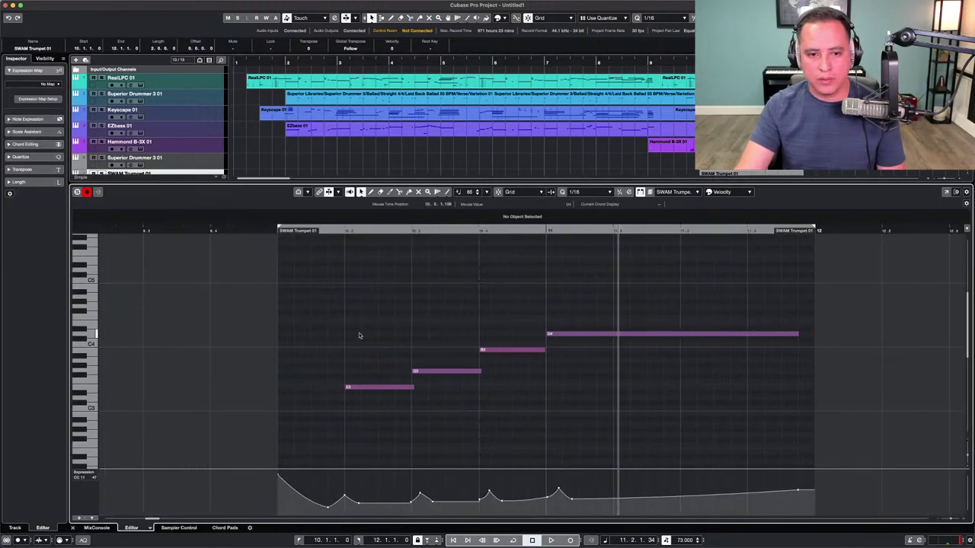
{"action": "left_click_drag", "start_coordinate": [374, 301], "coordinate": [601, 434]}
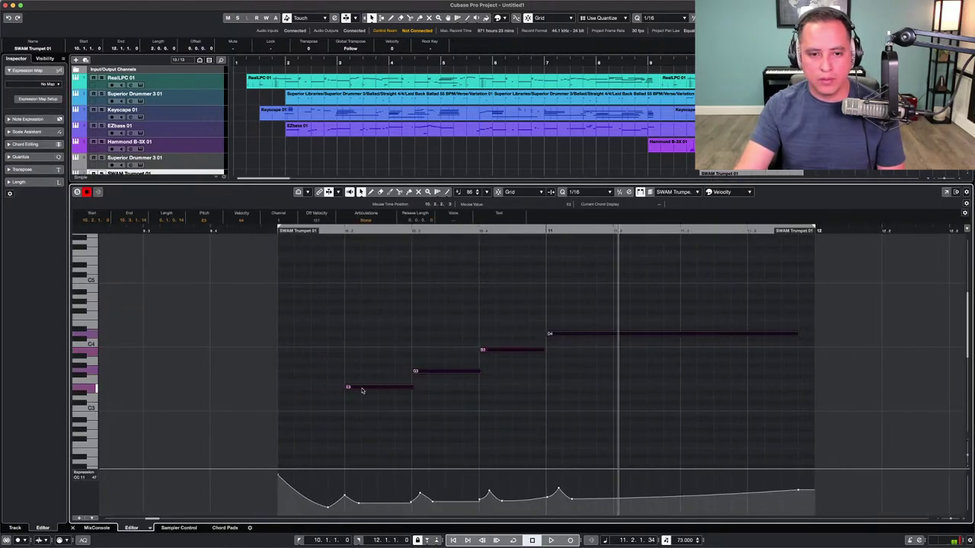
{"action": "left_click_drag", "start_coordinate": [361, 391], "coordinate": [364, 409]}
{"action": "left_click", "coordinate": [442, 407]}
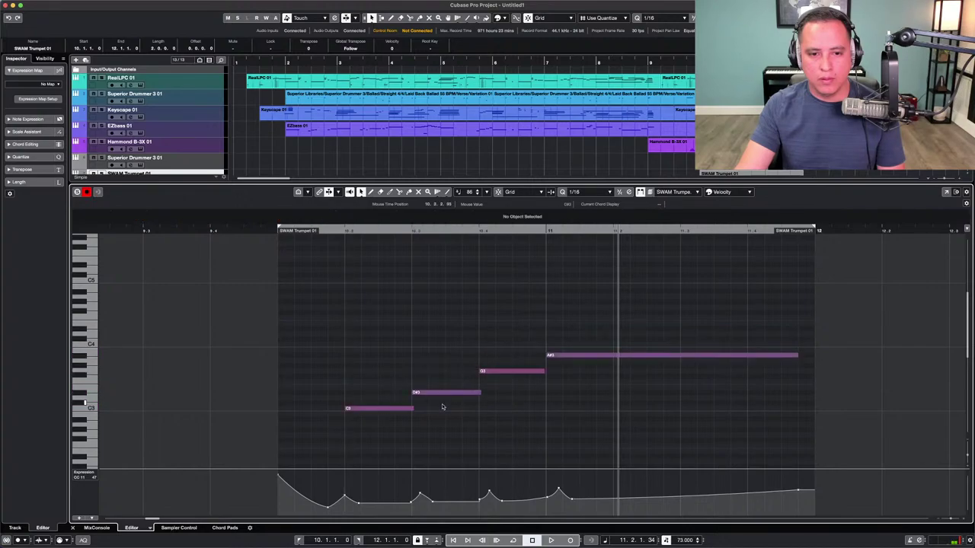
Raise the copied part's second note to E3 and its last note to B3.
{"action": "left_click", "coordinate": [439, 395]}
{"action": "left_click_drag", "start_coordinate": [449, 388], "coordinate": [450, 383]}
{"action": "left_click", "coordinate": [494, 373]}
{"action": "left_click_drag", "start_coordinate": [571, 355], "coordinate": [571, 351]}
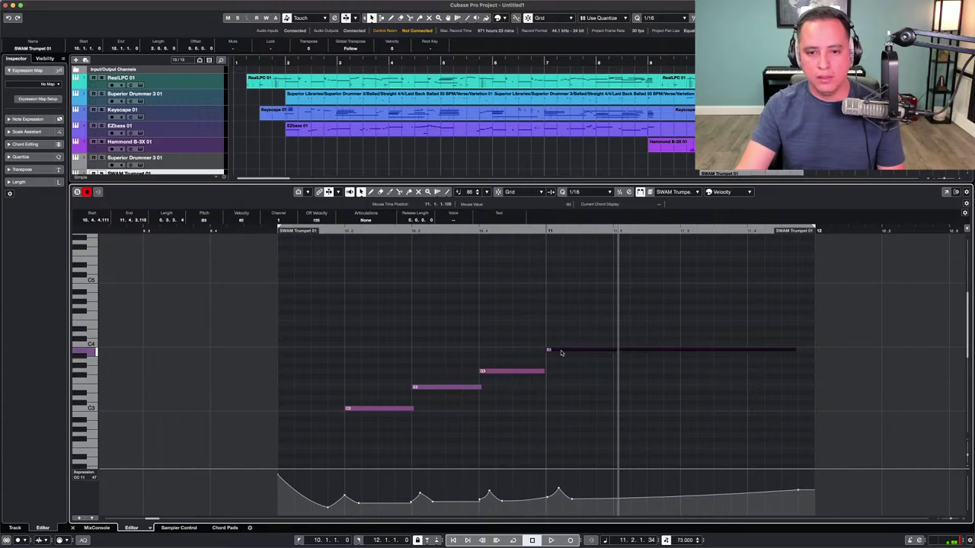
Set Unison Anti-Phasing to 3 in the SWAM Trumpet 02 instrument and close its window.
{"action": "left_click", "coordinate": [265, 232]}
{"action": "scroll", "coordinate": [219, 156], "scroll_direction": "down", "scroll_amount": 1}
{"action": "left_click", "coordinate": [219, 154]}
{"action": "scroll", "coordinate": [219, 153], "scroll_direction": "down", "scroll_amount": 2}
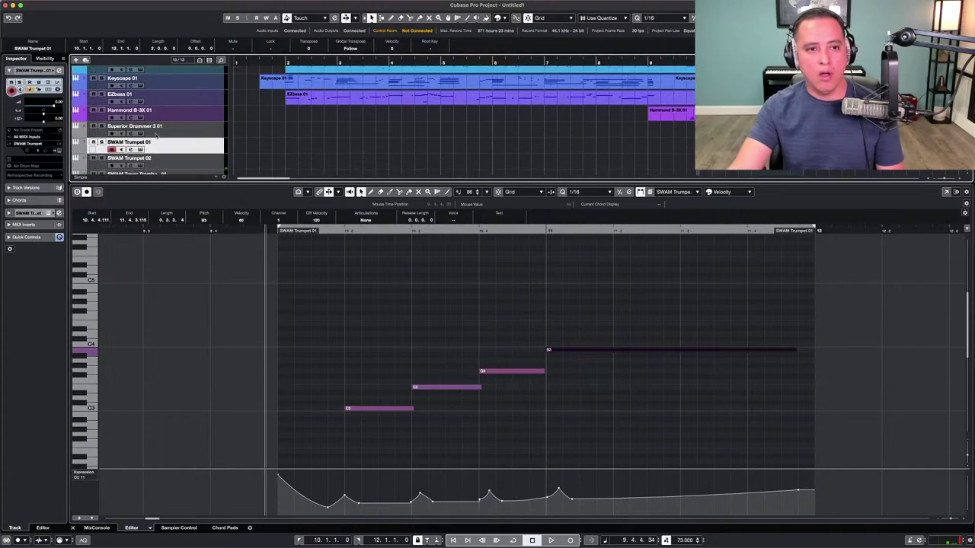
{"action": "left_click", "coordinate": [192, 142]}
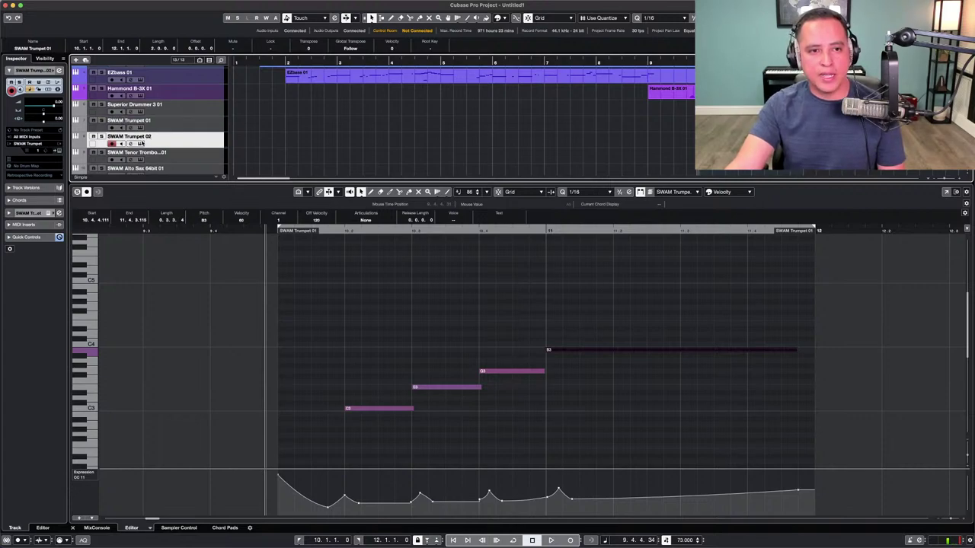
{"action": "left_click", "coordinate": [141, 144]}
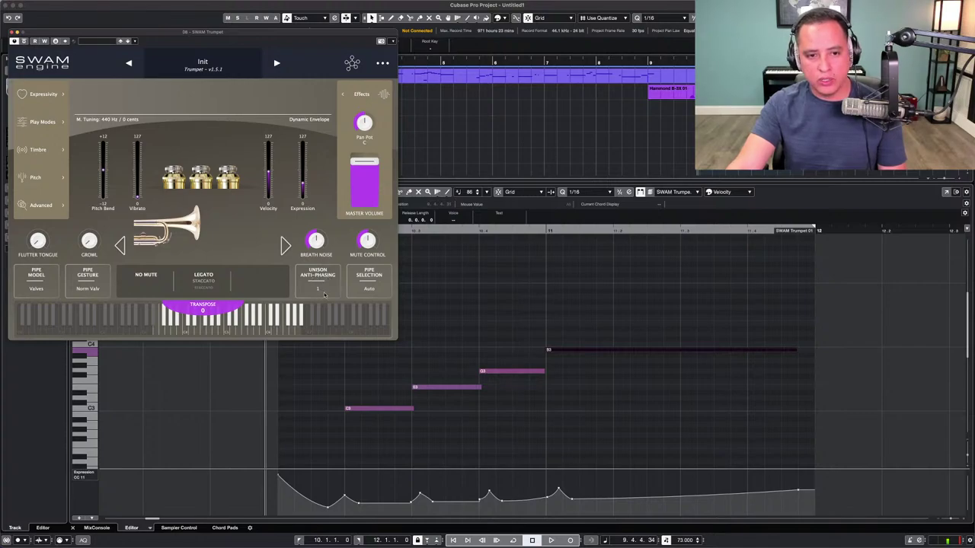
{"action": "left_click_drag", "start_coordinate": [246, 38], "coordinate": [533, 46]}
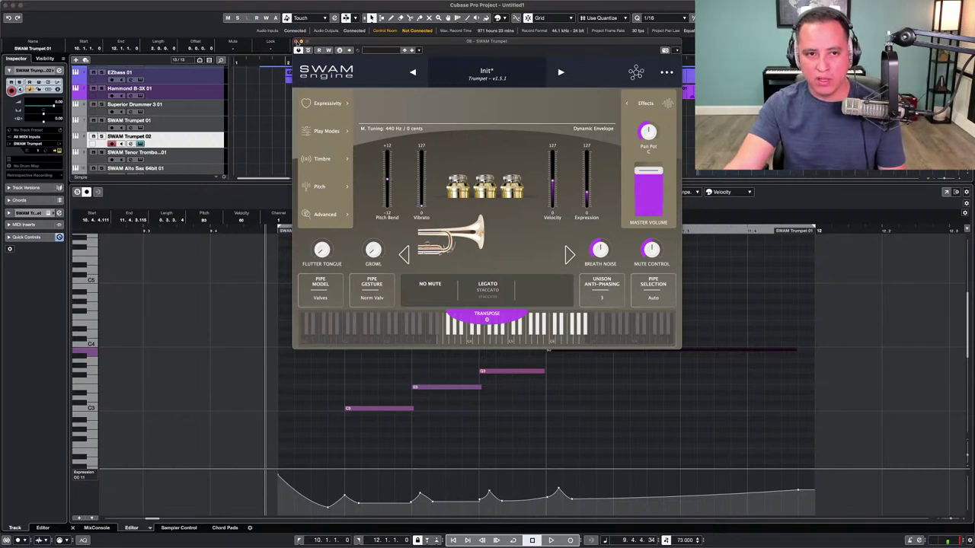
{"action": "left_click", "coordinate": [296, 41]}
Select the SWAM Trumpet 01 track and play both trumpets together from just before bar 10.
{"action": "left_click", "coordinate": [189, 115]}
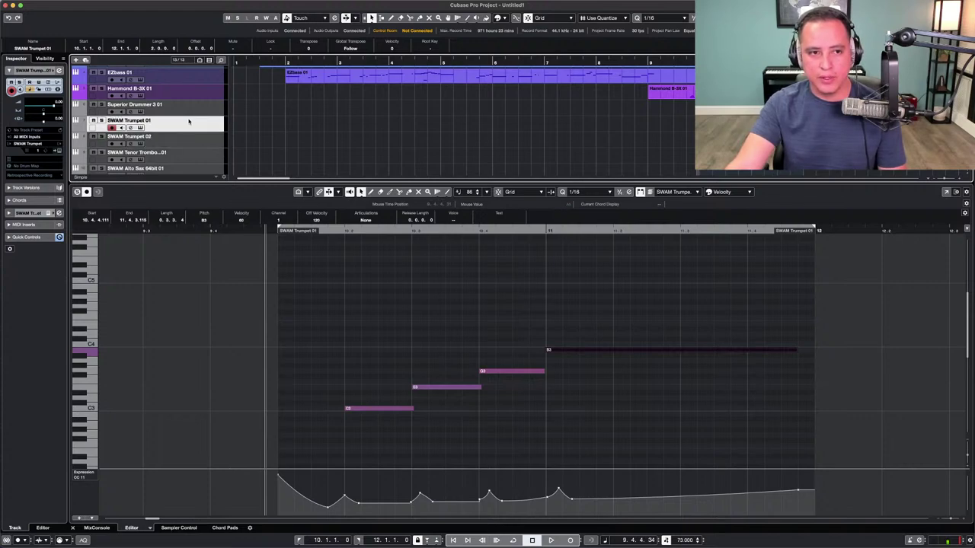
{"action": "key", "text": "space"}
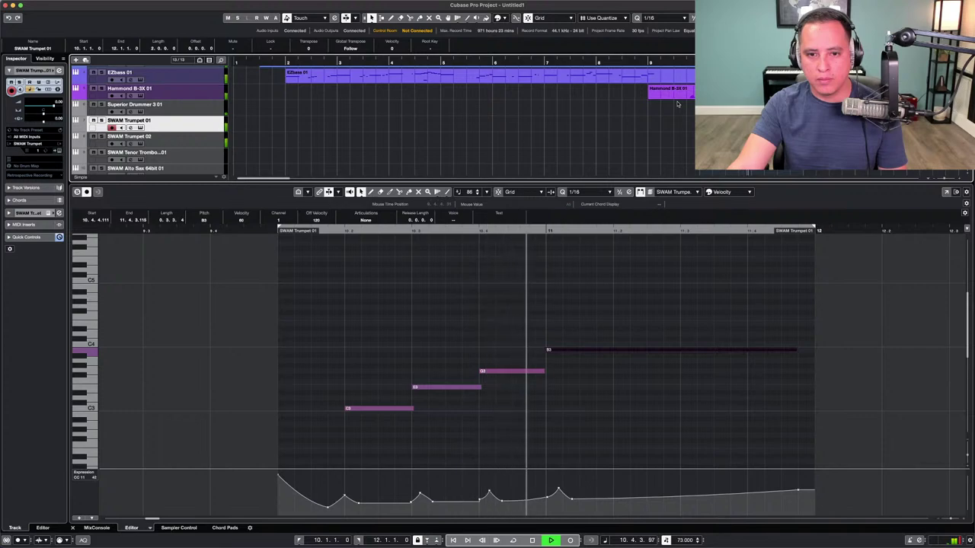
{"action": "key", "text": "space"}
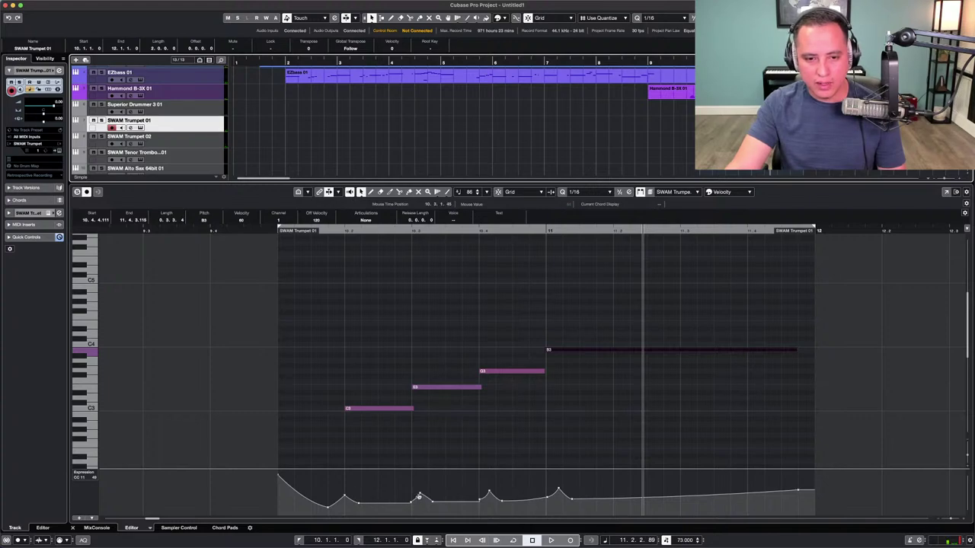
Move the expression peaks of the harmony part's second, third and last notes earlier, closer to the note starts.
{"action": "left_click_drag", "start_coordinate": [419, 496], "coordinate": [415, 494]}
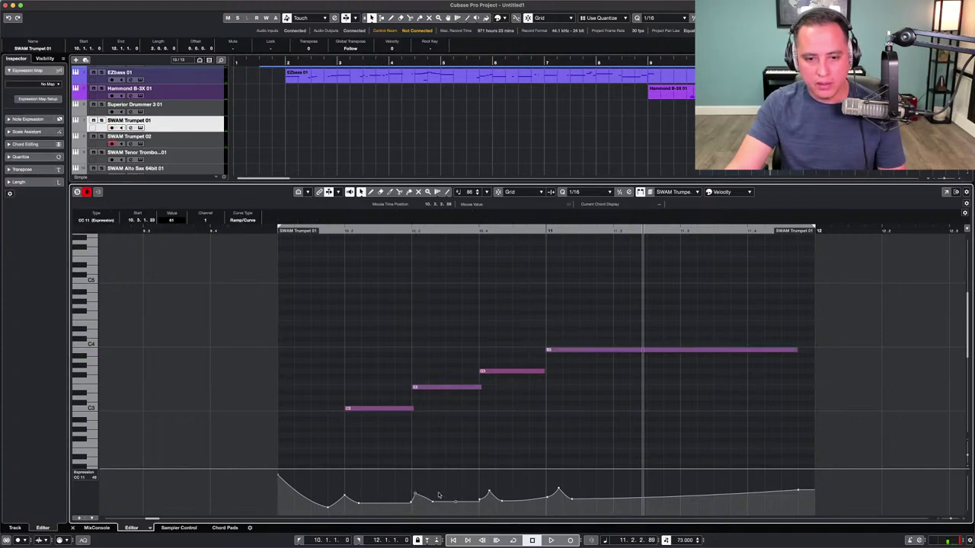
{"action": "left_click_drag", "start_coordinate": [488, 495], "coordinate": [485, 494]}
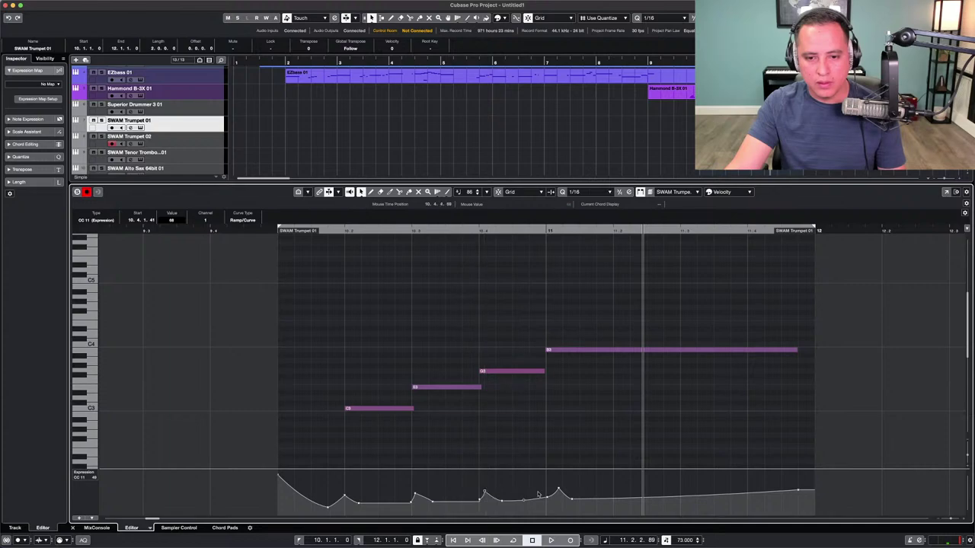
{"action": "left_click_drag", "start_coordinate": [558, 492], "coordinate": [551, 490]}
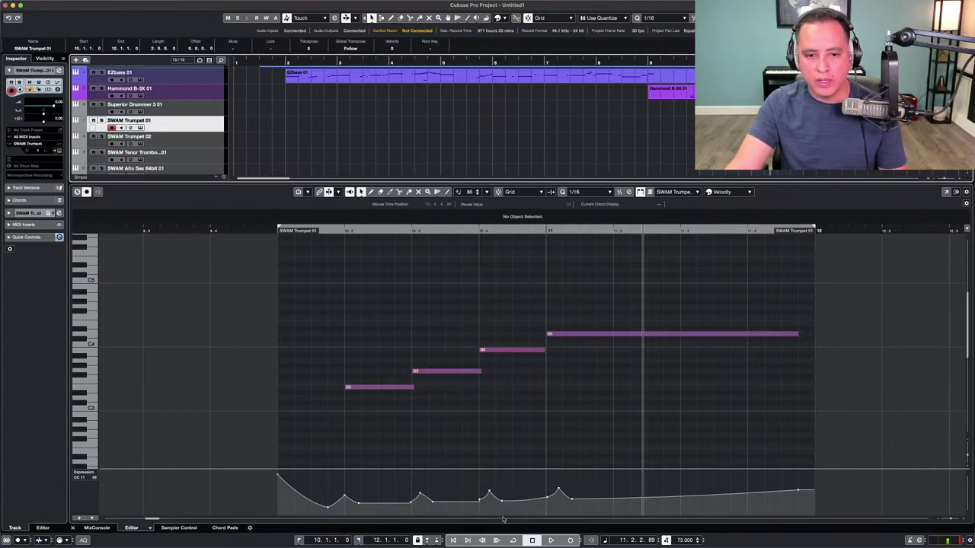
Shift the original trumpet part's expression peaks on the second, third and last notes earlier, steepening the rise into each accent.
{"action": "left_click_drag", "start_coordinate": [420, 496], "coordinate": [416, 495]}
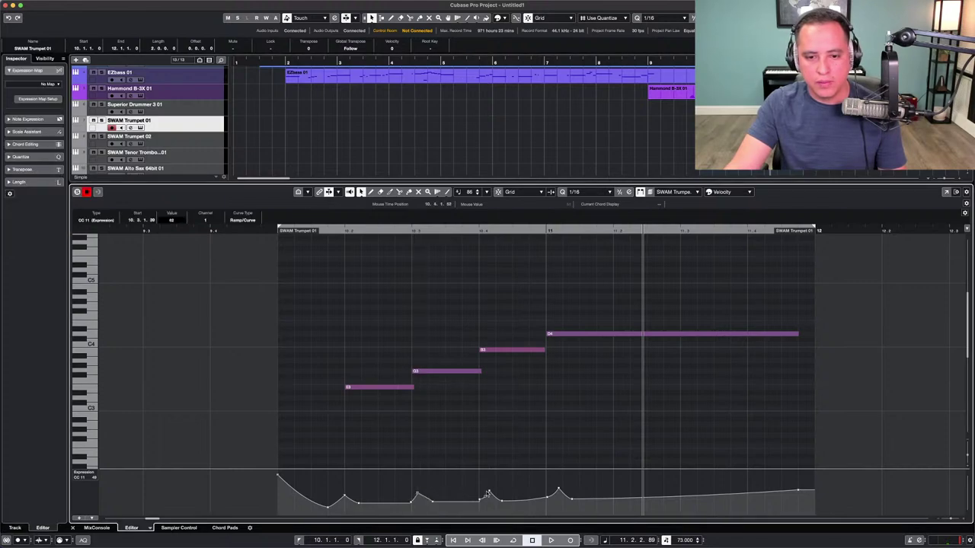
{"action": "left_click_drag", "start_coordinate": [489, 494], "coordinate": [481, 493]}
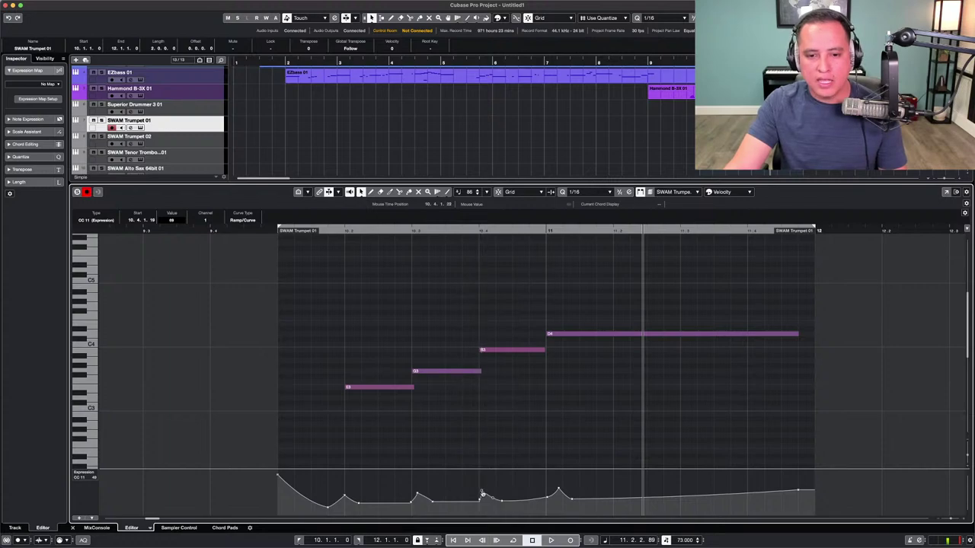
{"action": "left_click_drag", "start_coordinate": [557, 492], "coordinate": [549, 488]}
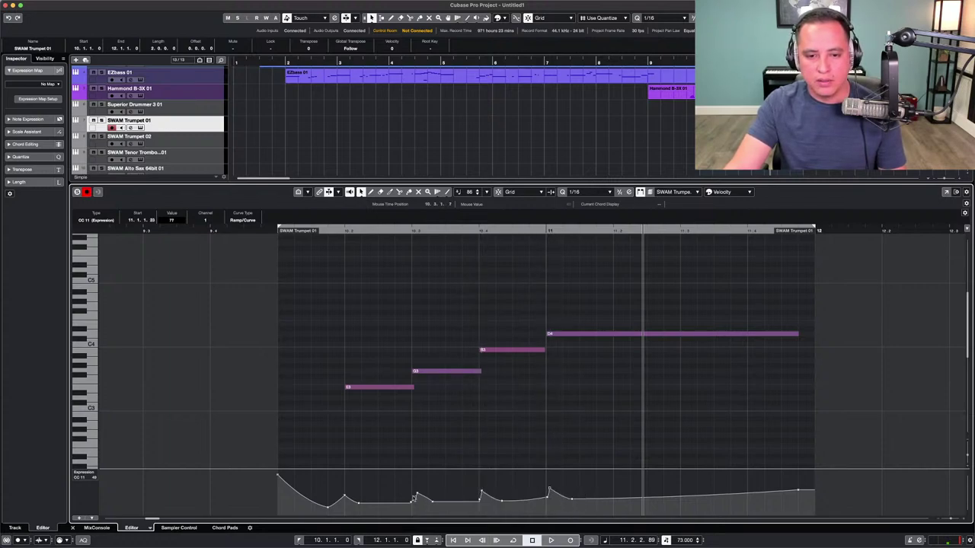
{"action": "left_click_drag", "start_coordinate": [410, 503], "coordinate": [414, 493]}
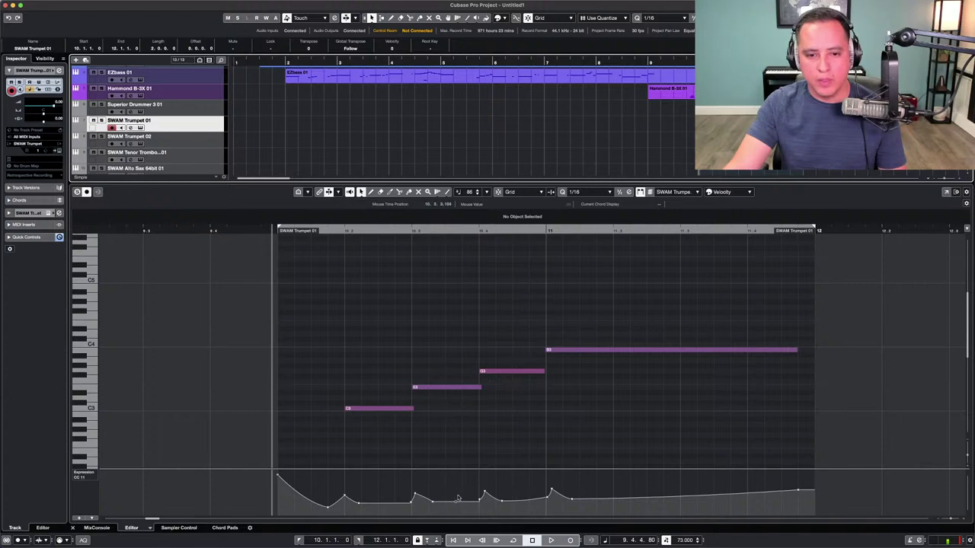
Steepen the harmony part's expression accents at 10.3, 10.4 and bar 11, and play both trumpets to check them.
{"action": "left_click_drag", "start_coordinate": [485, 495], "coordinate": [481, 503]}
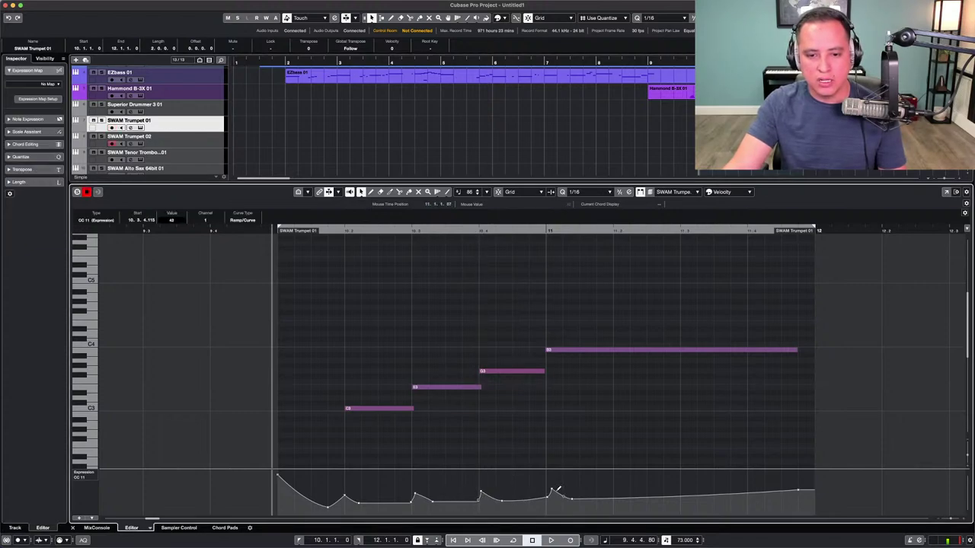
{"action": "left_click_drag", "start_coordinate": [552, 491], "coordinate": [545, 500]}
{"action": "left_click_drag", "start_coordinate": [415, 496], "coordinate": [413, 499]}
{"action": "left_click", "coordinate": [409, 501]}
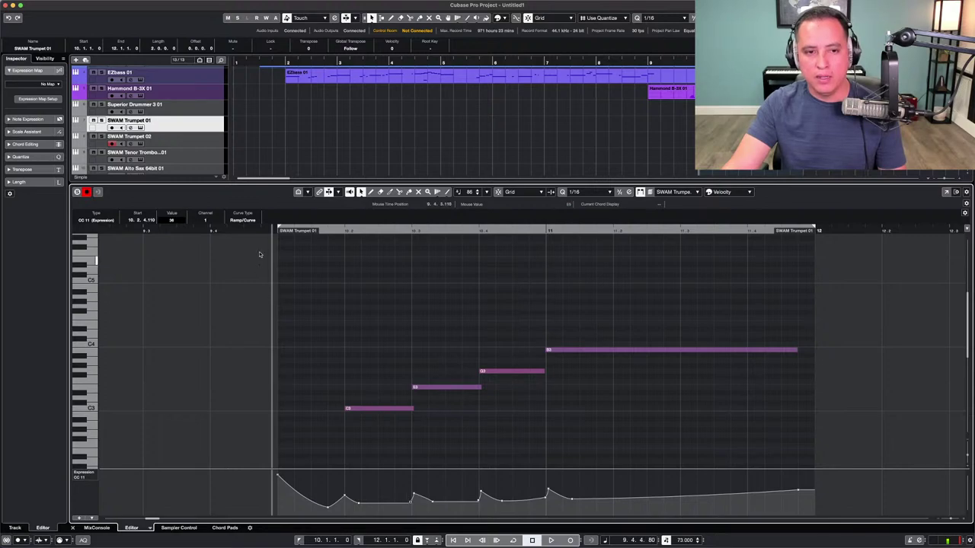
{"action": "key", "text": "space"}
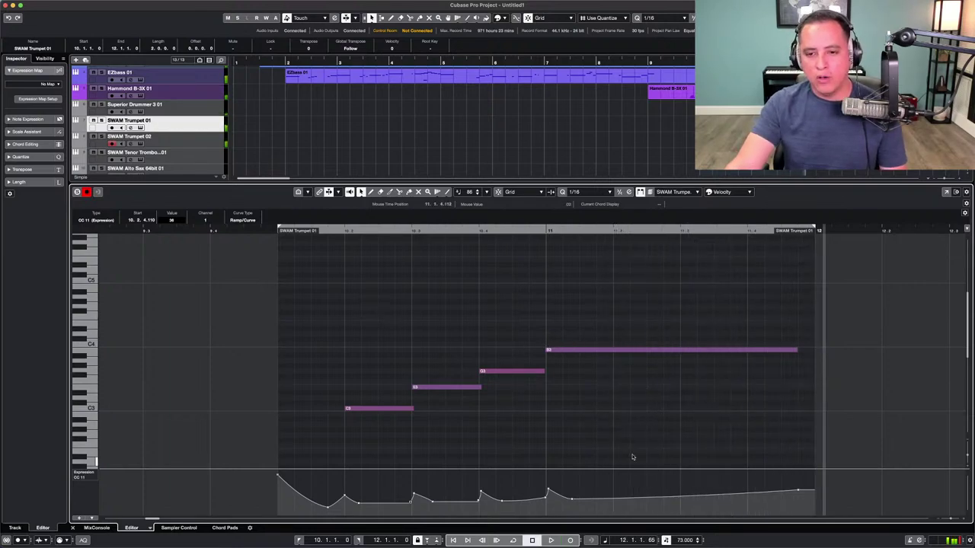
Add an expression point of 67 near 11.3 in both trumpet parts so the last note's swell rises sooner.
{"action": "left_click", "coordinate": [682, 494]}
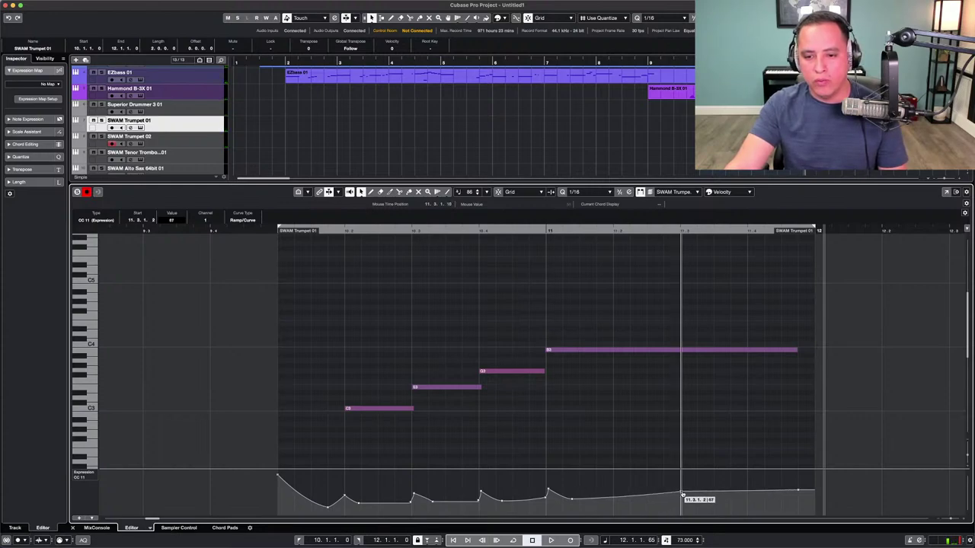
{"action": "left_click_drag", "start_coordinate": [801, 493], "coordinate": [800, 502]}
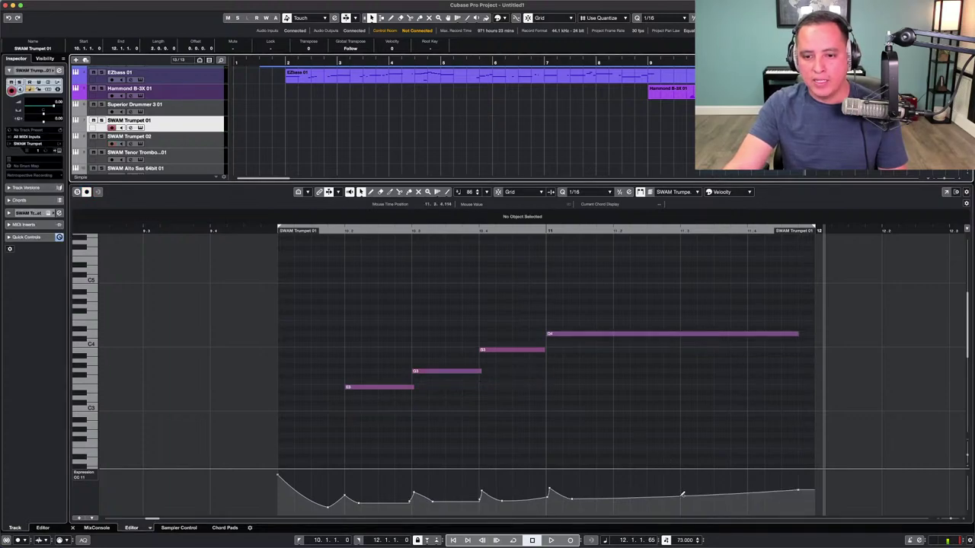
{"action": "left_click_drag", "start_coordinate": [683, 494], "coordinate": [681, 494]}
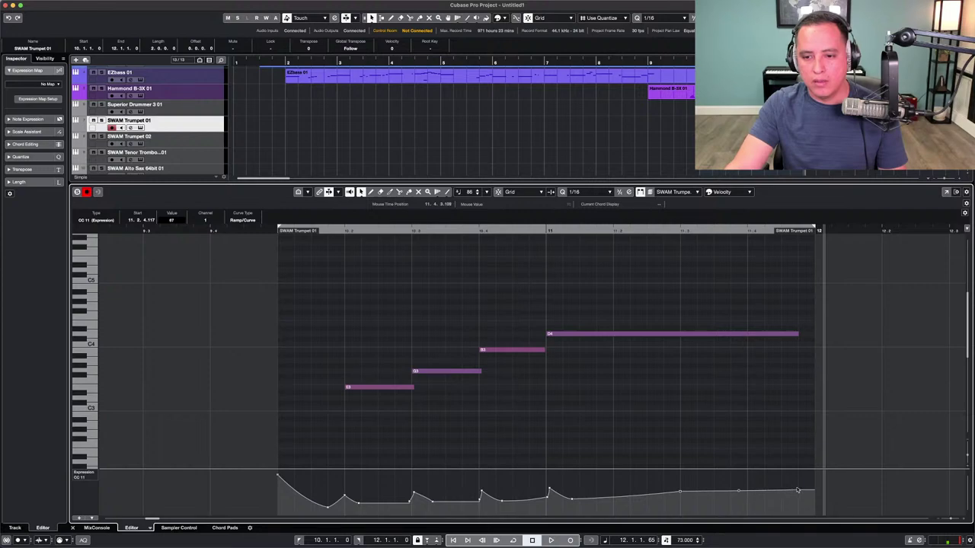
Lower the expression point at the end of the first trumpet part's last note to 40 and play the phrase.
{"action": "left_click_drag", "start_coordinate": [797, 490], "coordinate": [799, 501]}
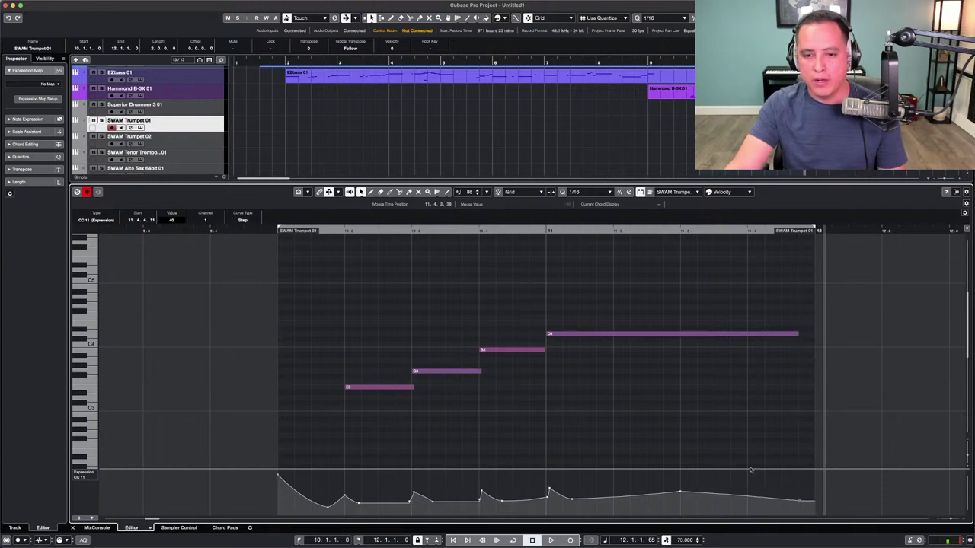
{"action": "left_click", "coordinate": [270, 230]}
{"action": "key", "text": "space"}
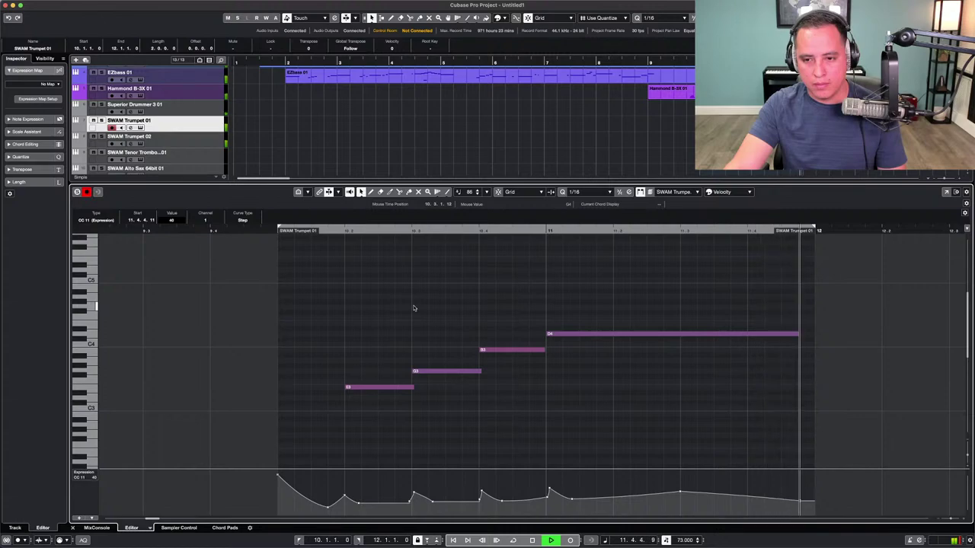
{"action": "key", "text": "space"}
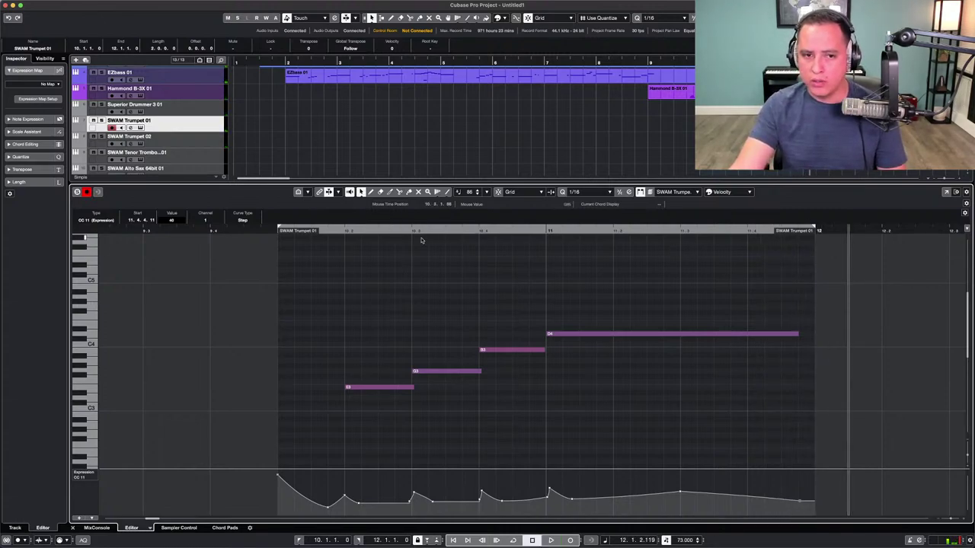
{"action": "left_click", "coordinate": [262, 226]}
{"action": "key", "text": "space"}
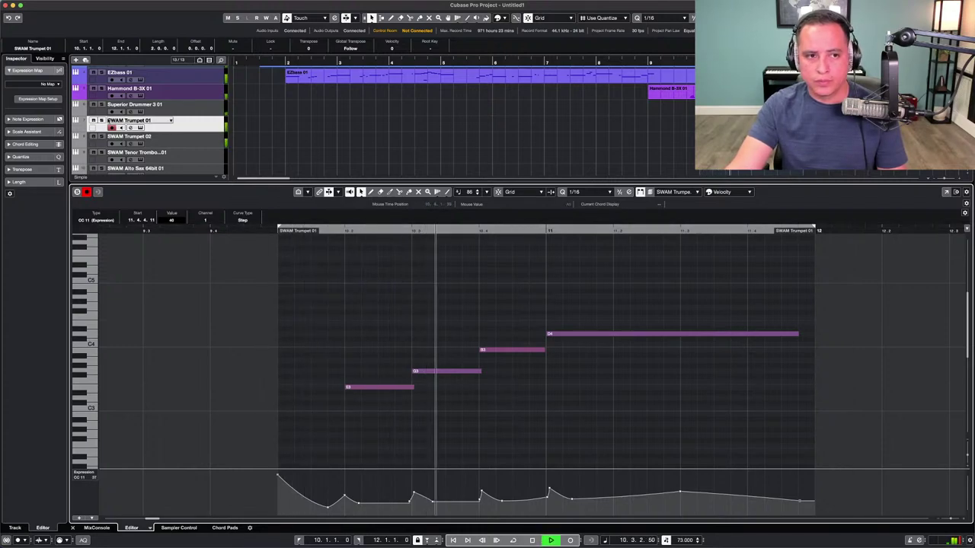
Solo the trumpets and lower the final expression point further in both parts, to 32 in the second trumpet's.
{"action": "left_click", "coordinate": [101, 120]}
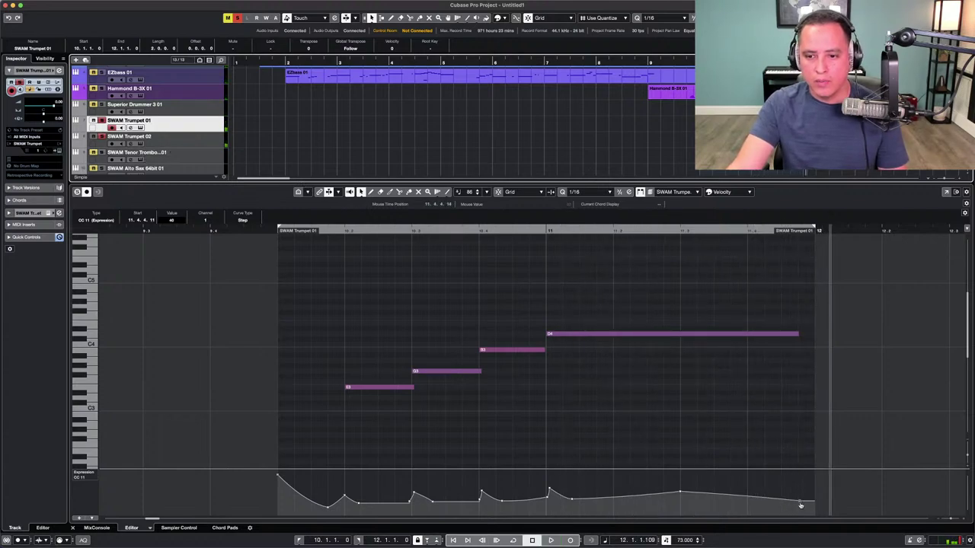
{"action": "left_click_drag", "start_coordinate": [800, 501], "coordinate": [800, 507]}
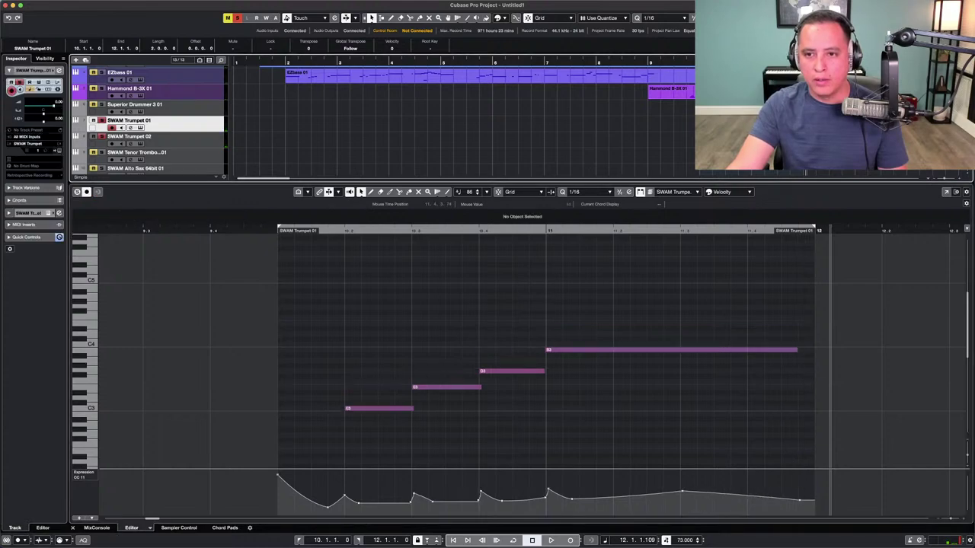
{"action": "left_click_drag", "start_coordinate": [800, 504], "coordinate": [800, 505]}
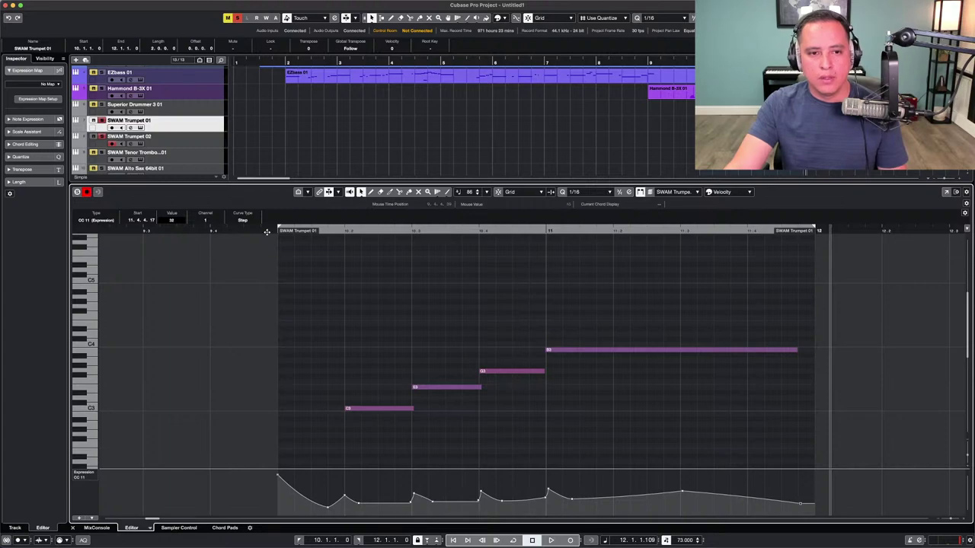
{"action": "key", "text": "space"}
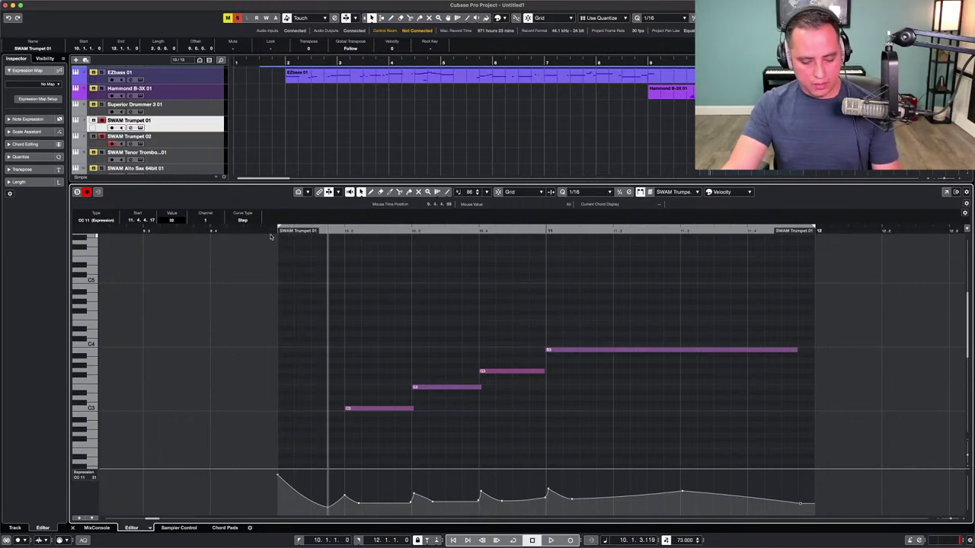
Clear all mutes and solos, and copy the second trumpet's part to the SWAM Tenor Trombone track at bar 10.
{"action": "key", "text": "super+alt+e"}
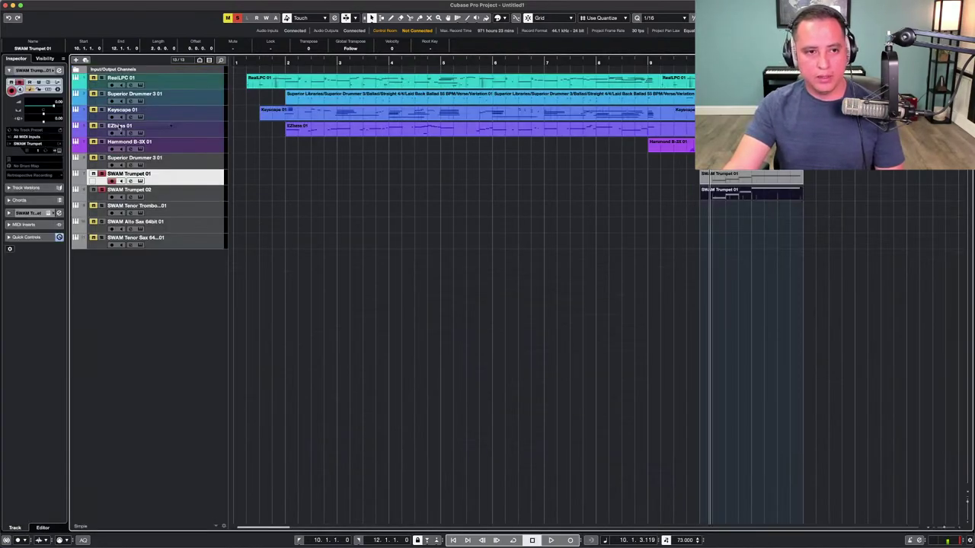
{"action": "left_click", "coordinate": [228, 18]}
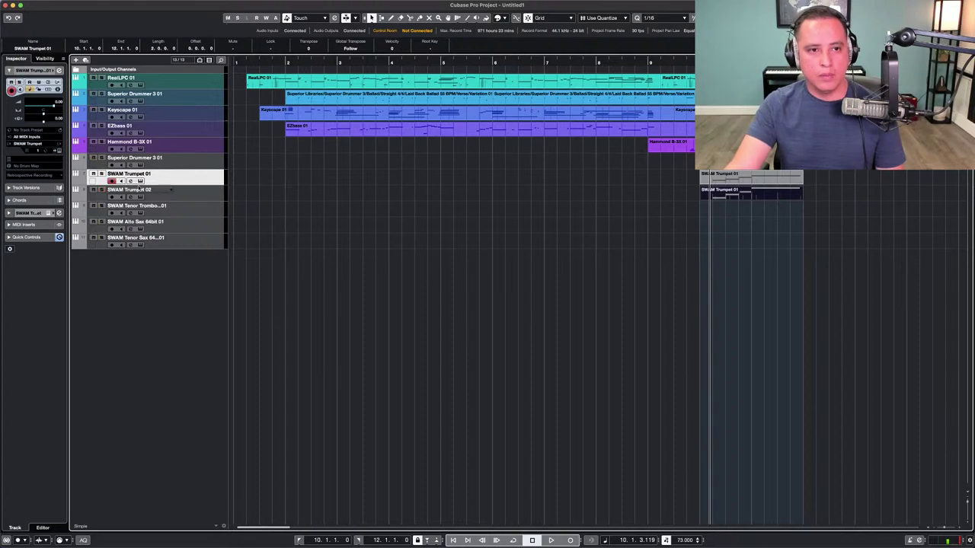
{"action": "left_click", "coordinate": [192, 211]}
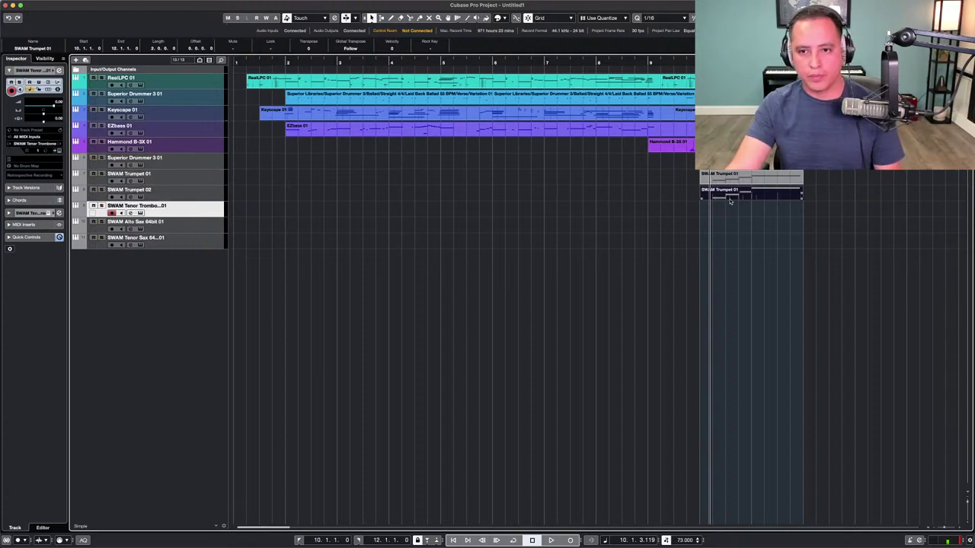
{"action": "left_click_drag", "start_coordinate": [729, 198], "coordinate": [729, 210]}
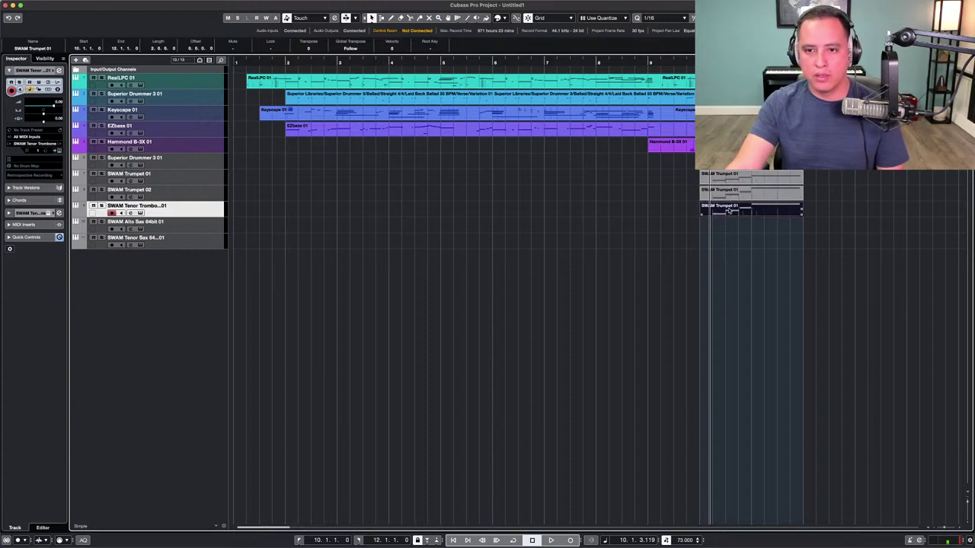
Change the four notes of the trombone part to E3, B3, A#3 and A3.
{"action": "double_click", "coordinate": [728, 210]}
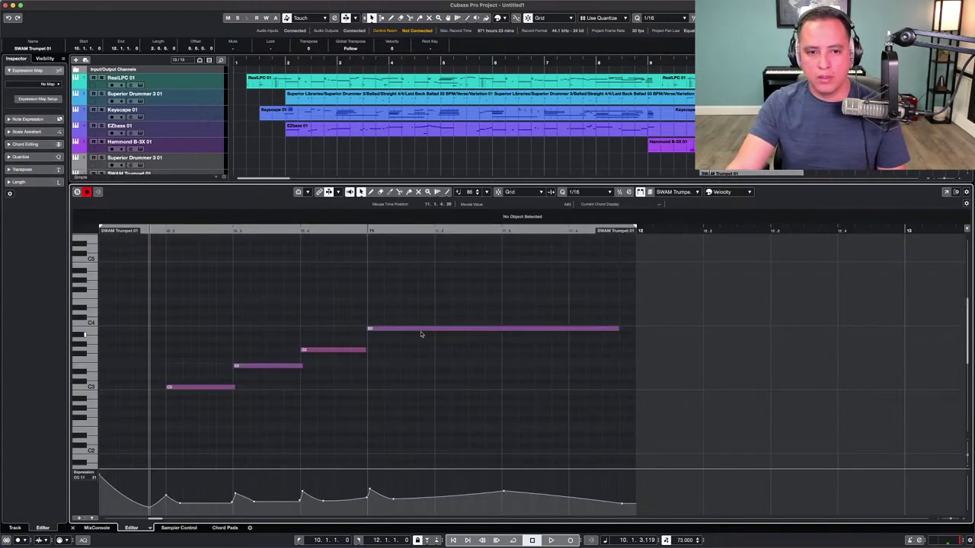
{"action": "key", "text": "space"}
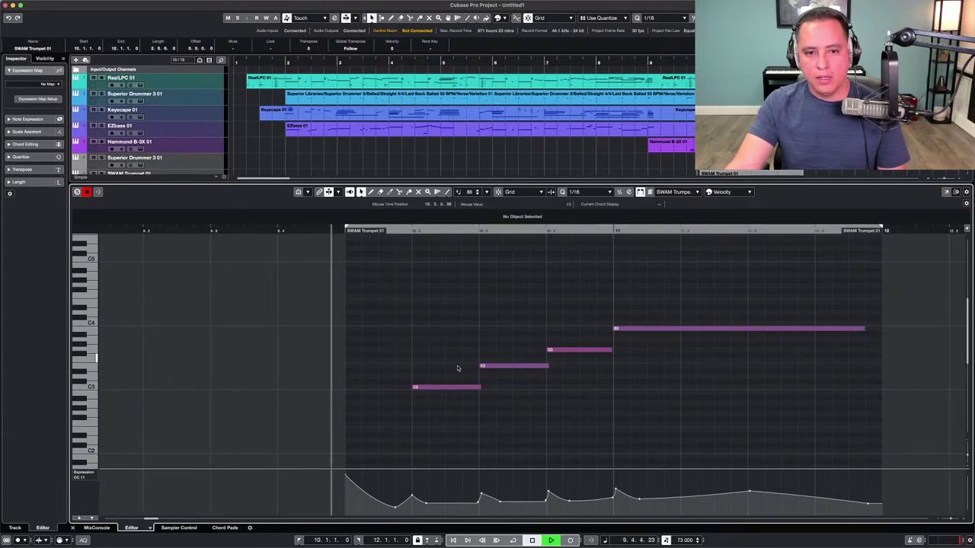
{"action": "left_click", "coordinate": [437, 388]}
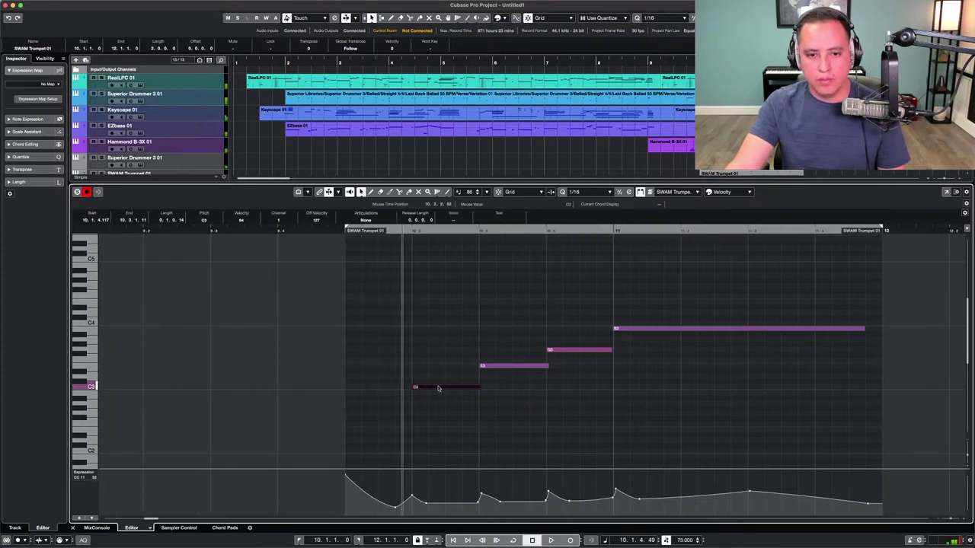
{"action": "left_click_drag", "start_coordinate": [438, 389], "coordinate": [438, 384]}
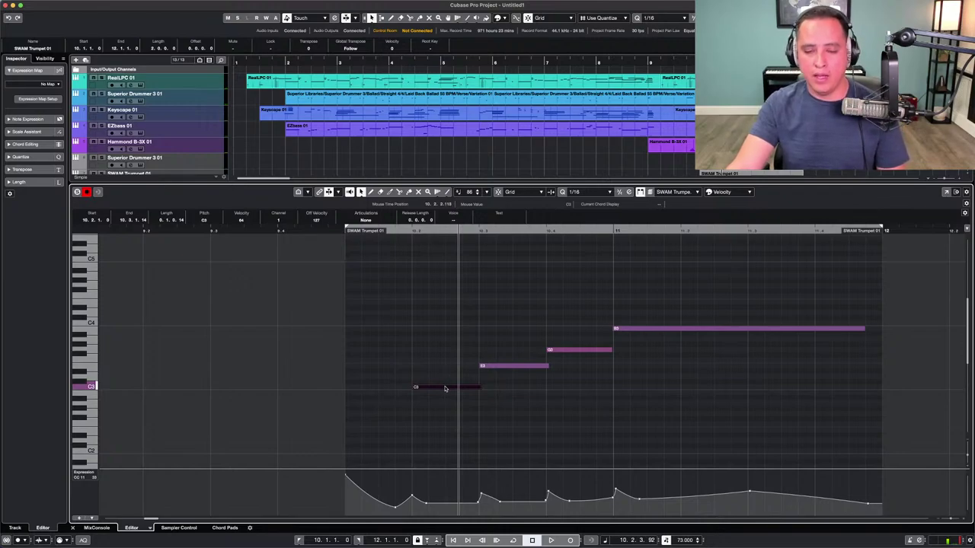
{"action": "left_click_drag", "start_coordinate": [445, 389], "coordinate": [492, 329]}
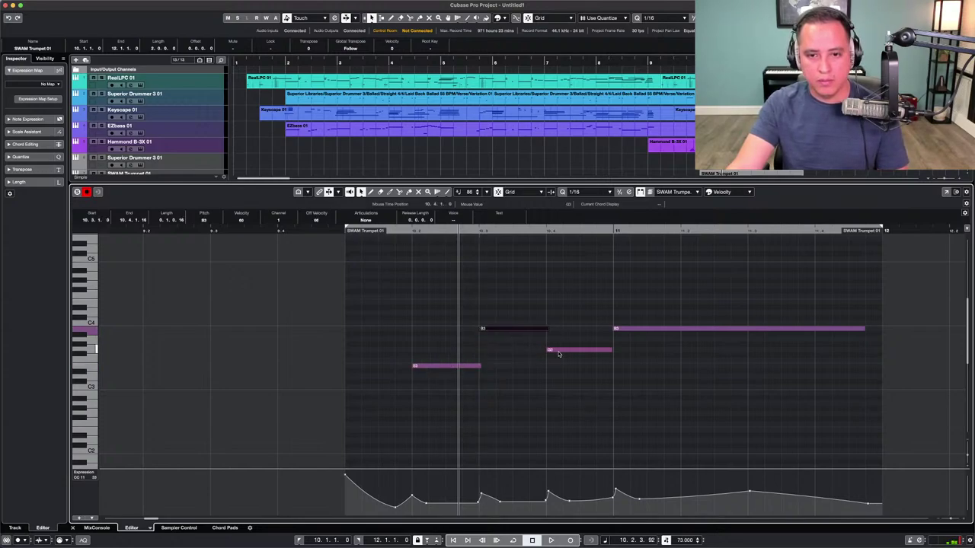
{"action": "left_click_drag", "start_coordinate": [555, 350], "coordinate": [632, 341]}
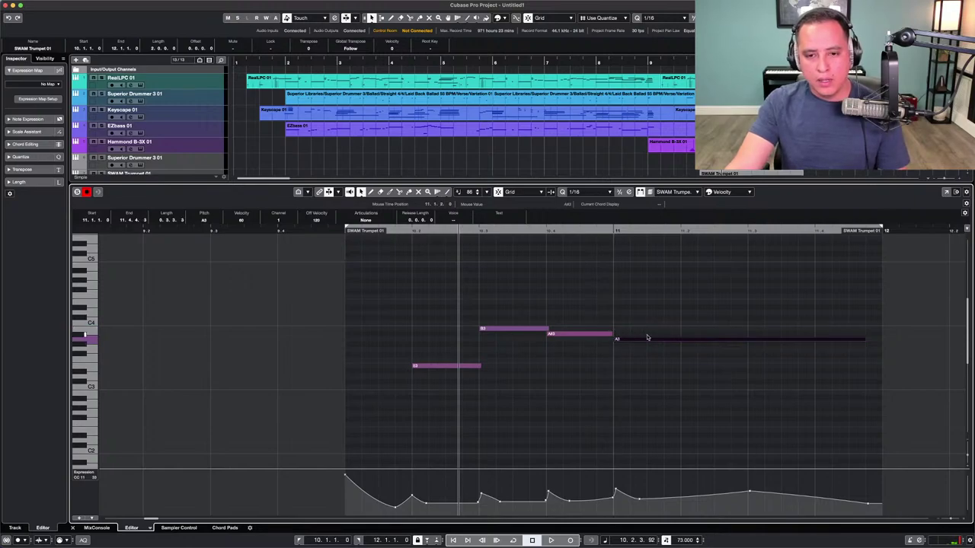
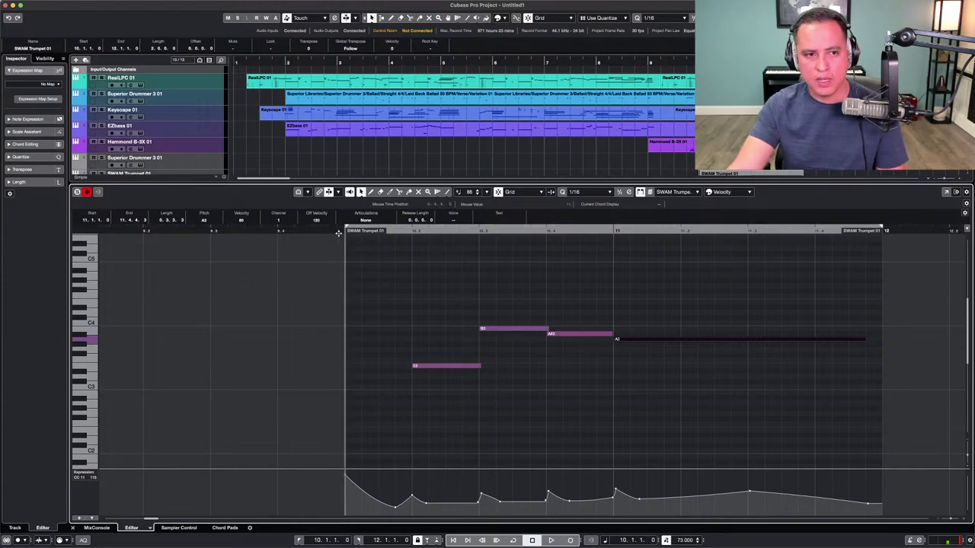
Solo both trumpets and the tenor trombone, and play the three brass parts together to check the harmony.
{"action": "scroll", "coordinate": [136, 132], "scroll_direction": "down", "scroll_amount": 3}
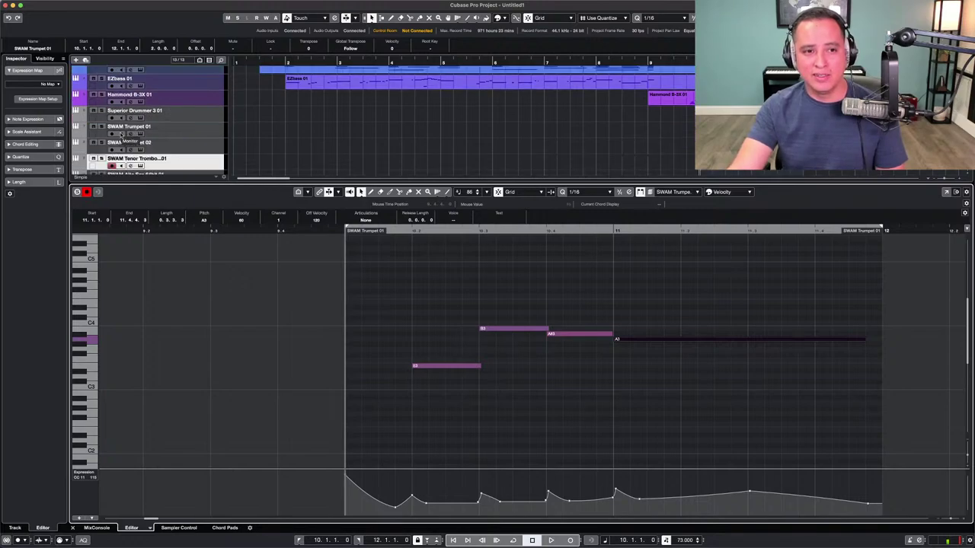
{"action": "left_click", "coordinate": [104, 127]}
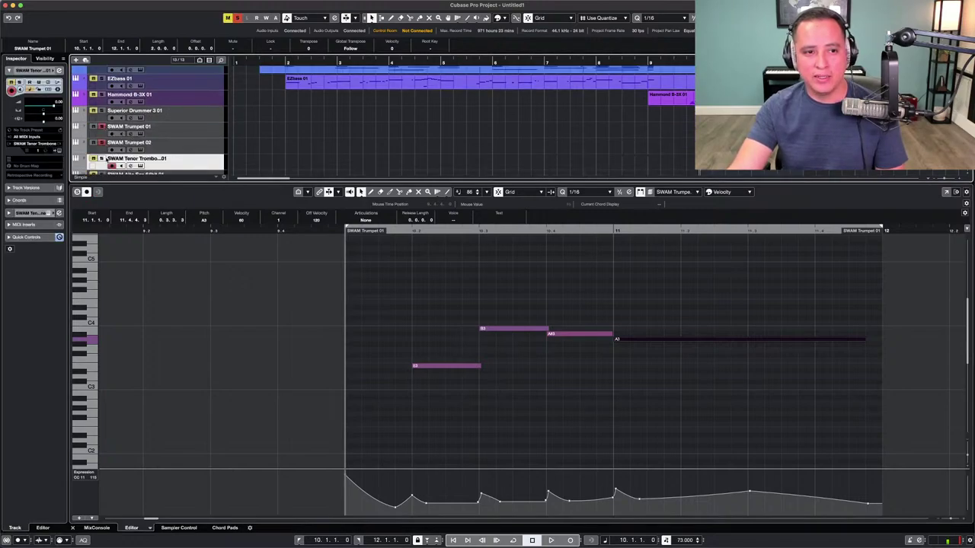
{"action": "left_click", "coordinate": [102, 159]}
{"action": "key", "text": "space"}
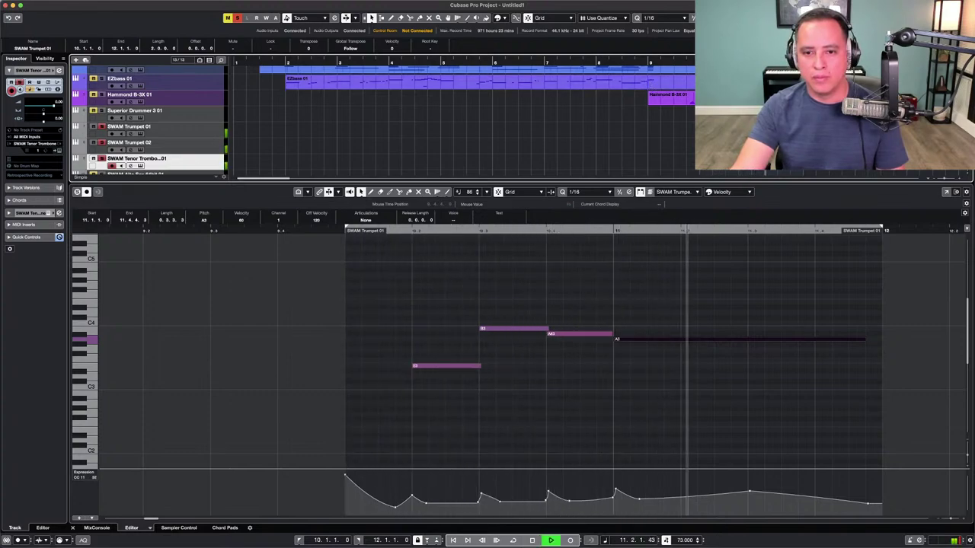
{"action": "key", "text": "space"}
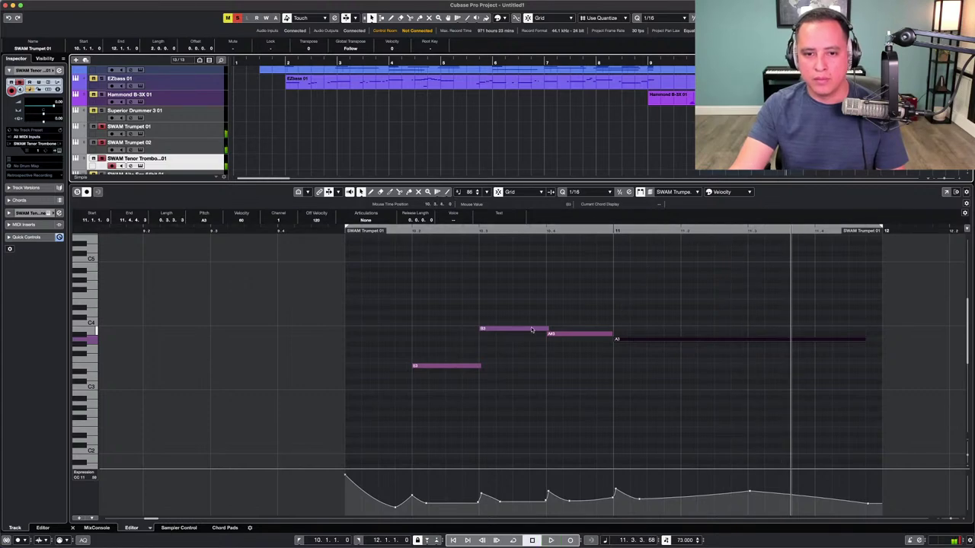
{"action": "left_click", "coordinate": [396, 231]}
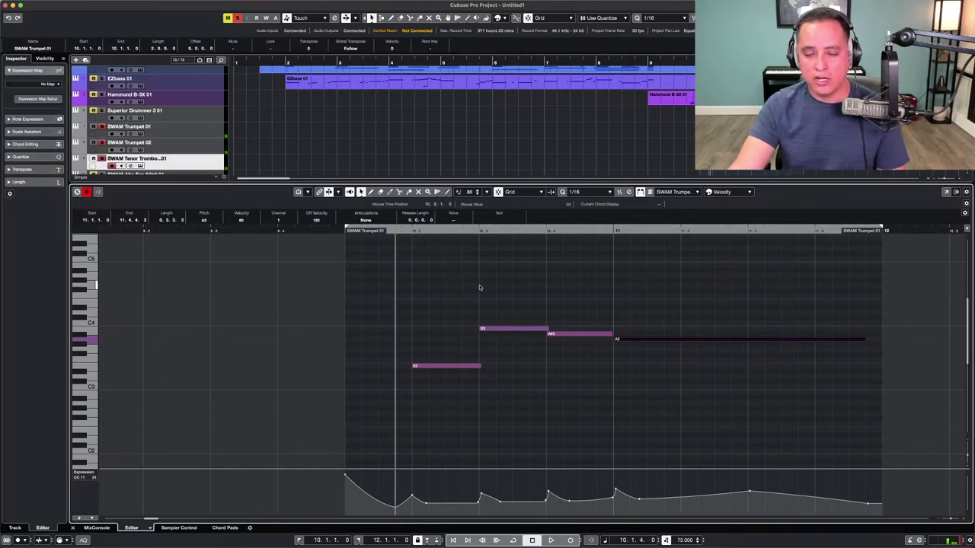
{"action": "key", "text": "space"}
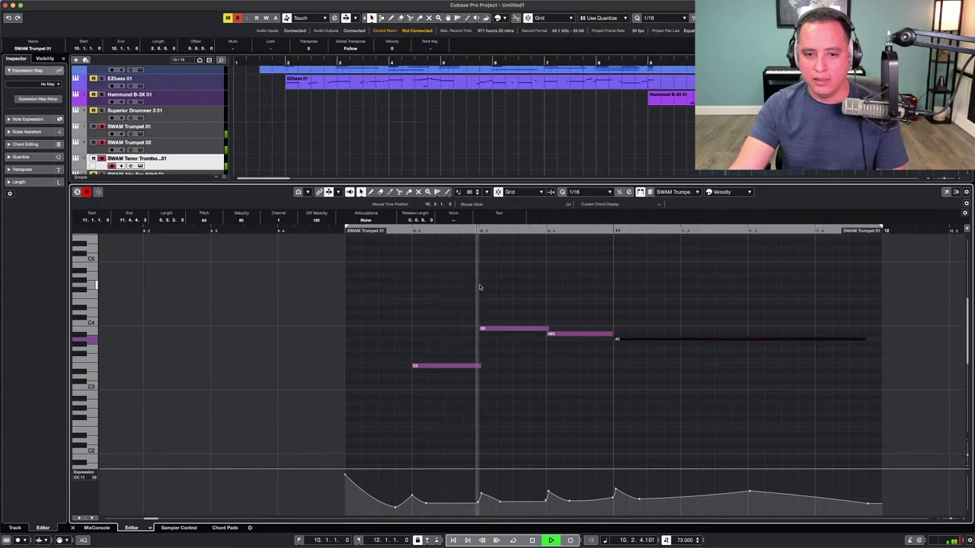
{"action": "key", "text": "space"}
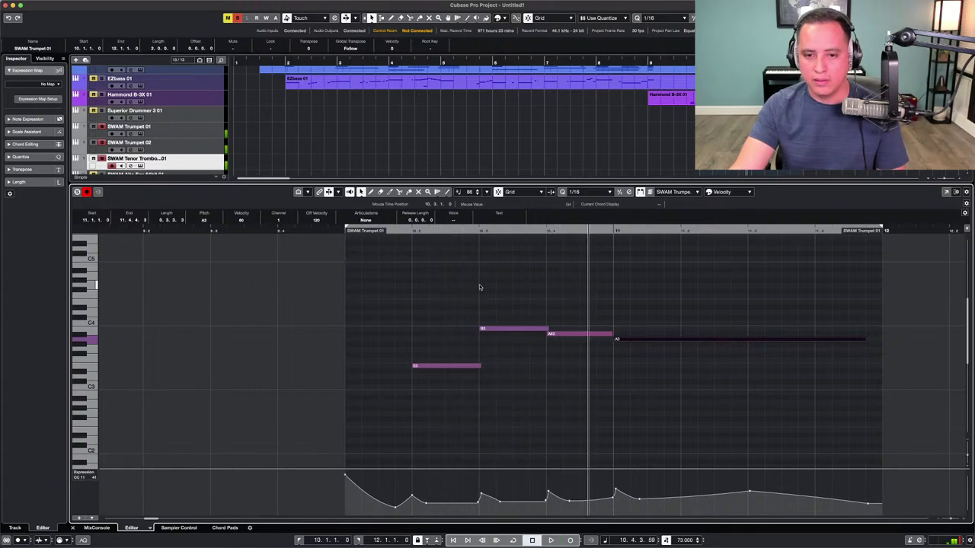
{"action": "left_click", "coordinate": [574, 340]}
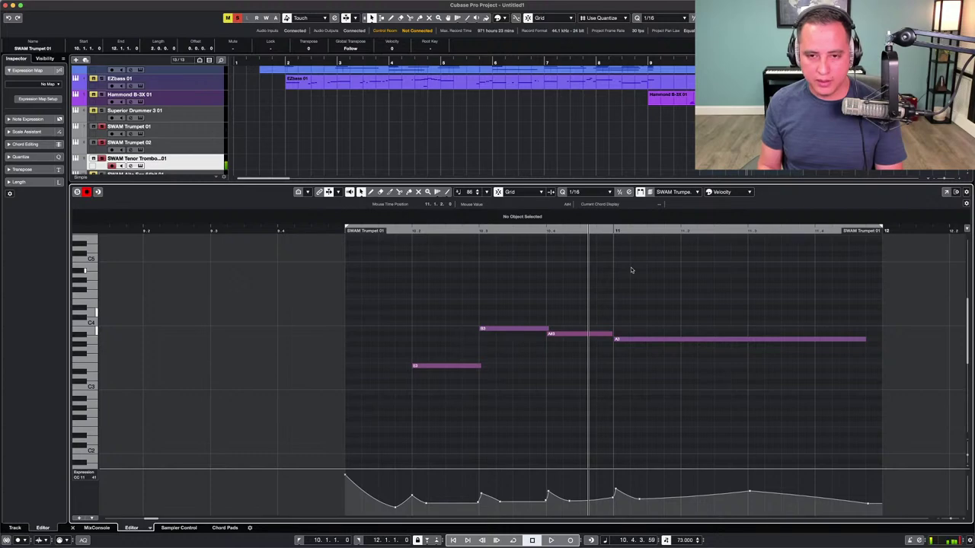
{"action": "left_click", "coordinate": [411, 231]}
{"action": "key", "text": "space"}
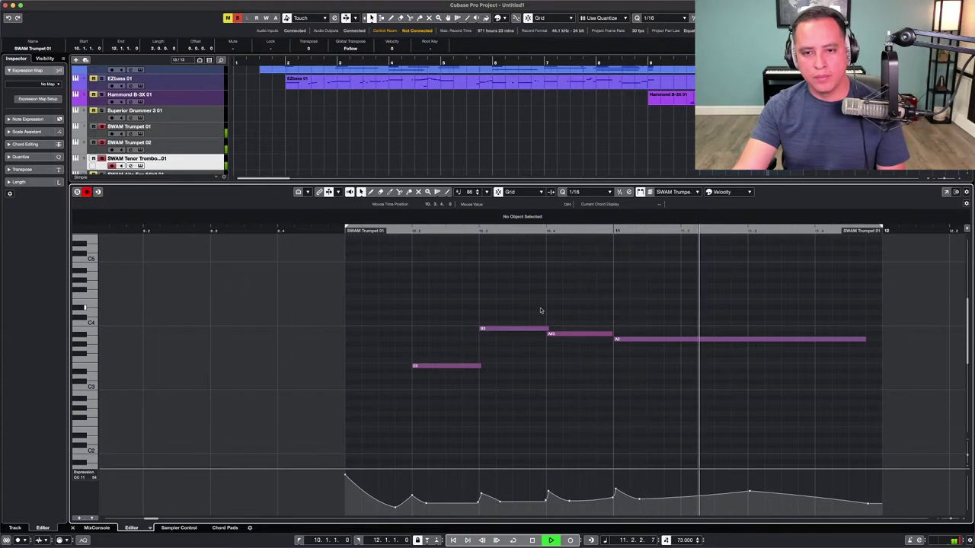
{"action": "key", "text": "space"}
Clear the solos and play the brass phrase with the full arrangement.
{"action": "left_click", "coordinate": [237, 18]}
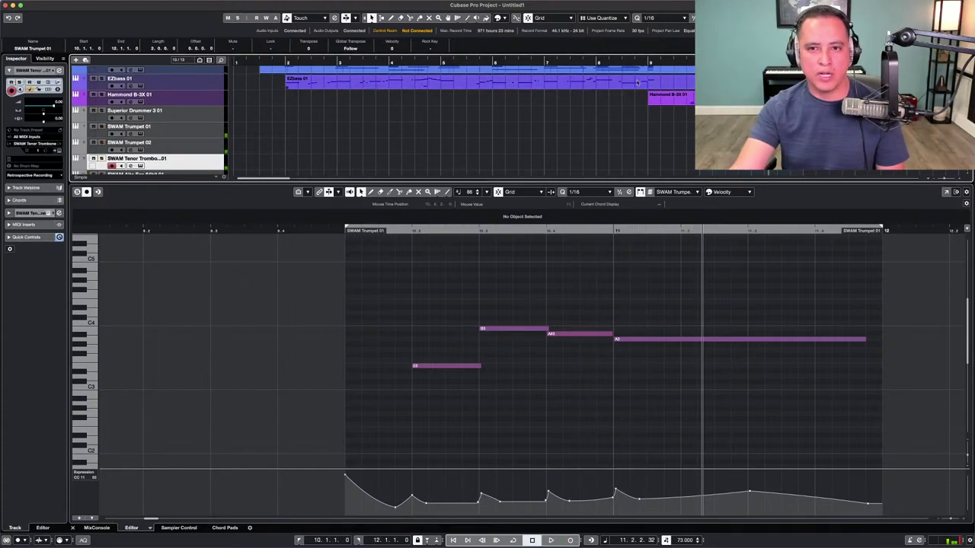
{"action": "key", "text": "space"}
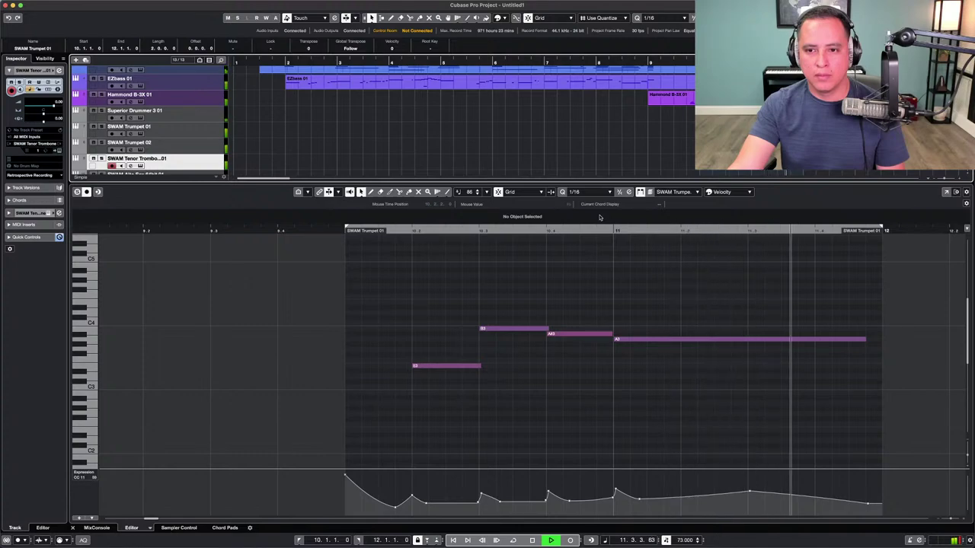
{"action": "key", "text": "space"}
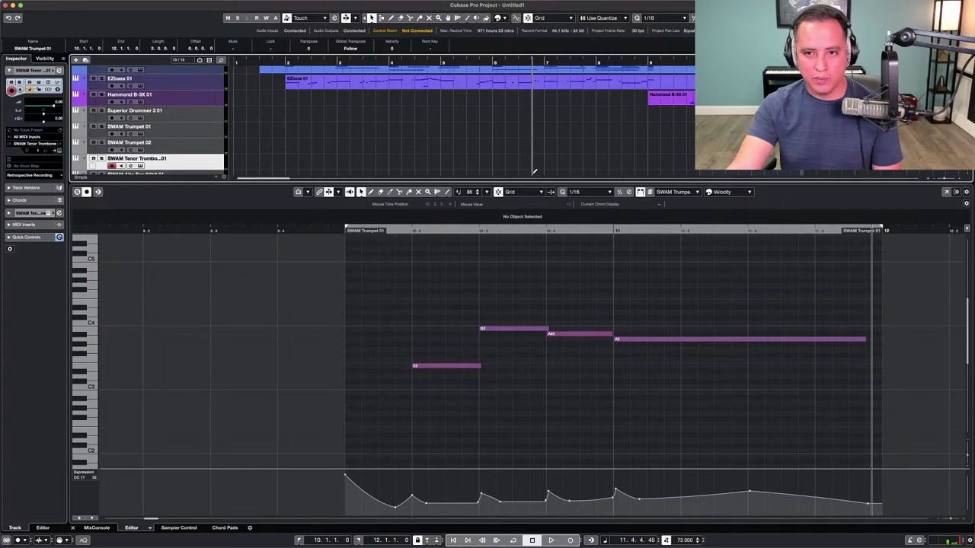
Fit a straight mute to the SWAM instruments on both trumpet tracks.
{"action": "key", "text": "super+e"}
{"action": "left_click", "coordinate": [200, 178]}
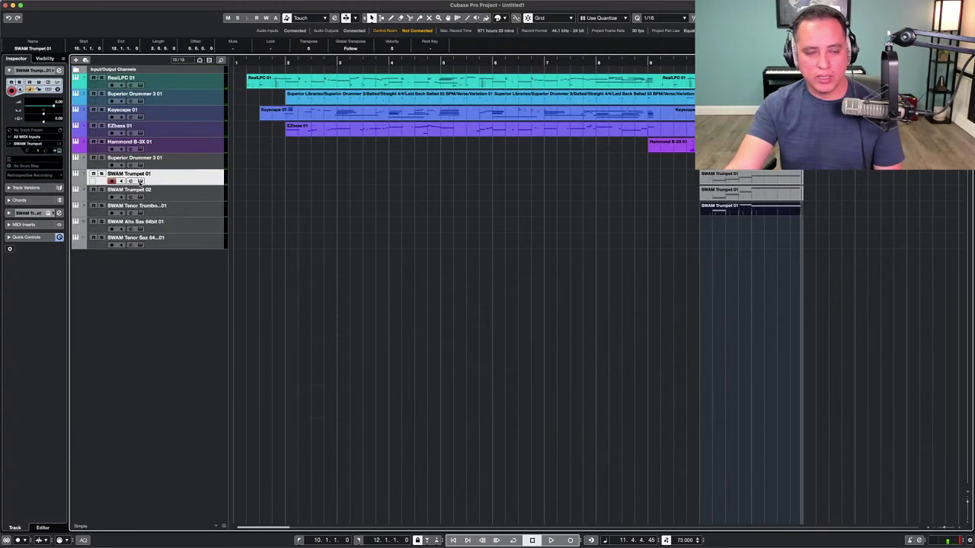
{"action": "left_click", "coordinate": [140, 182]}
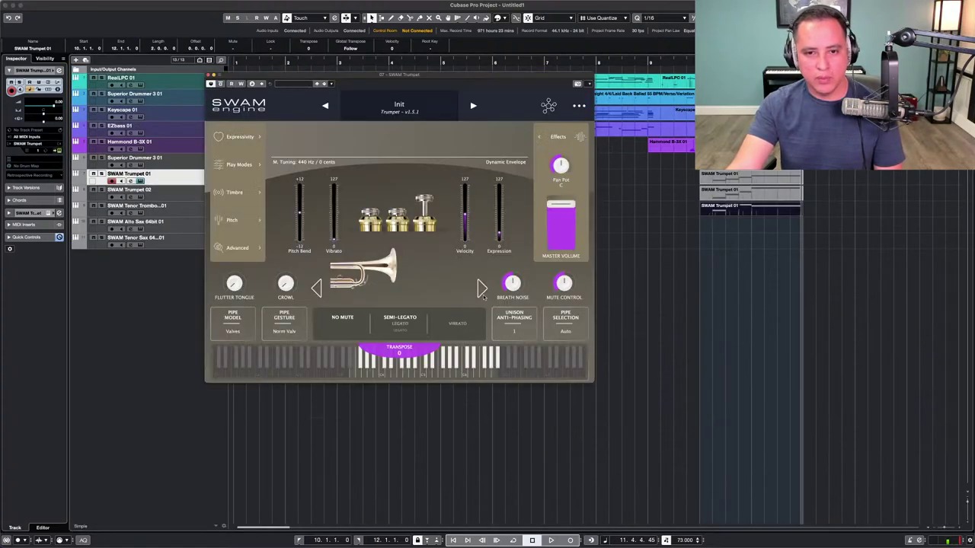
{"action": "left_click", "coordinate": [481, 288]}
{"action": "left_click", "coordinate": [182, 197]}
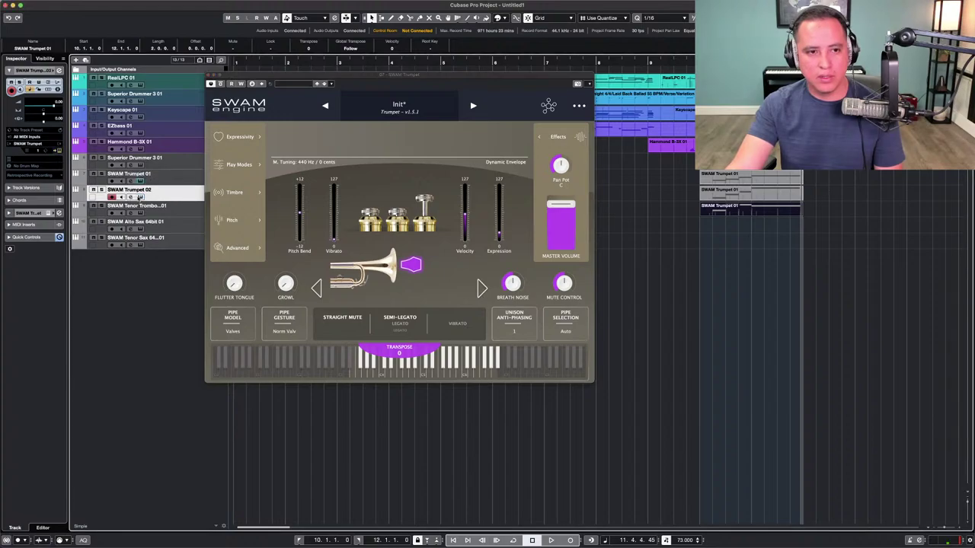
{"action": "left_click", "coordinate": [139, 198]}
{"action": "left_click", "coordinate": [569, 255]}
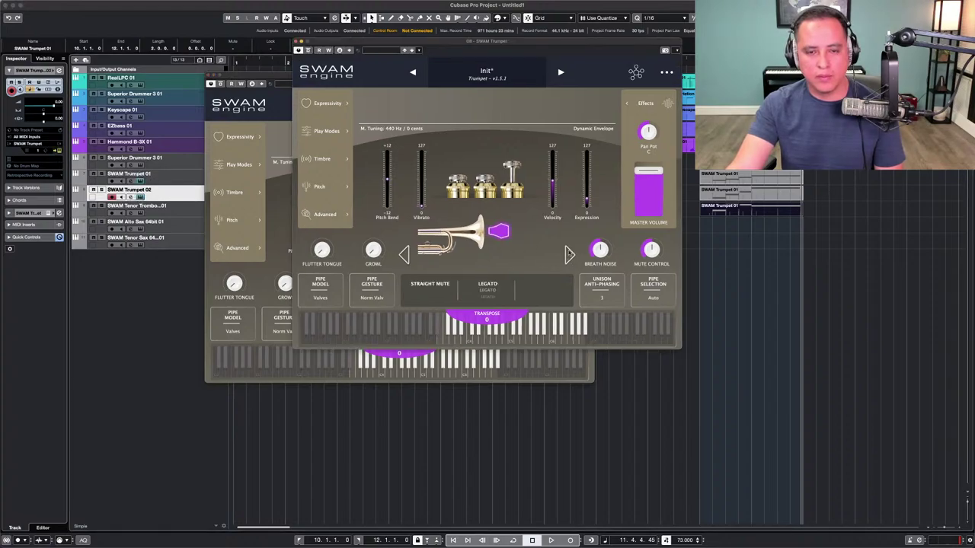
Play the brass phrase with the straight mutes, remove the mutes from both trumpets and close their instrument windows.
{"action": "key", "text": "space"}
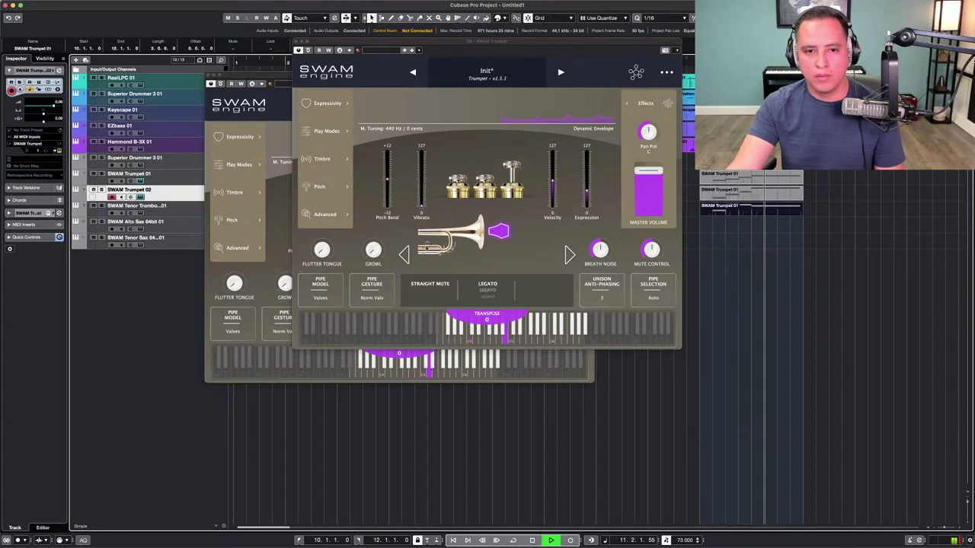
{"action": "key", "text": "space"}
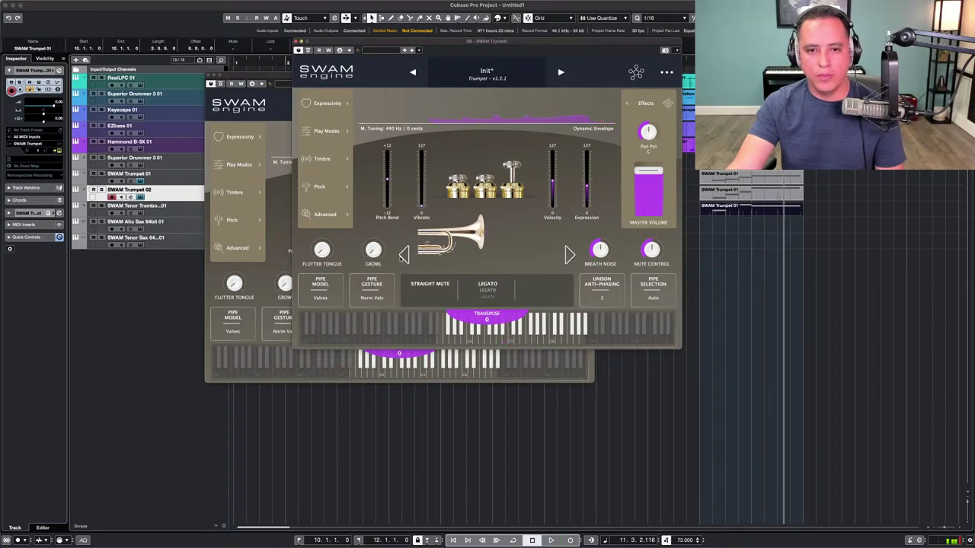
{"action": "left_click", "coordinate": [296, 42]}
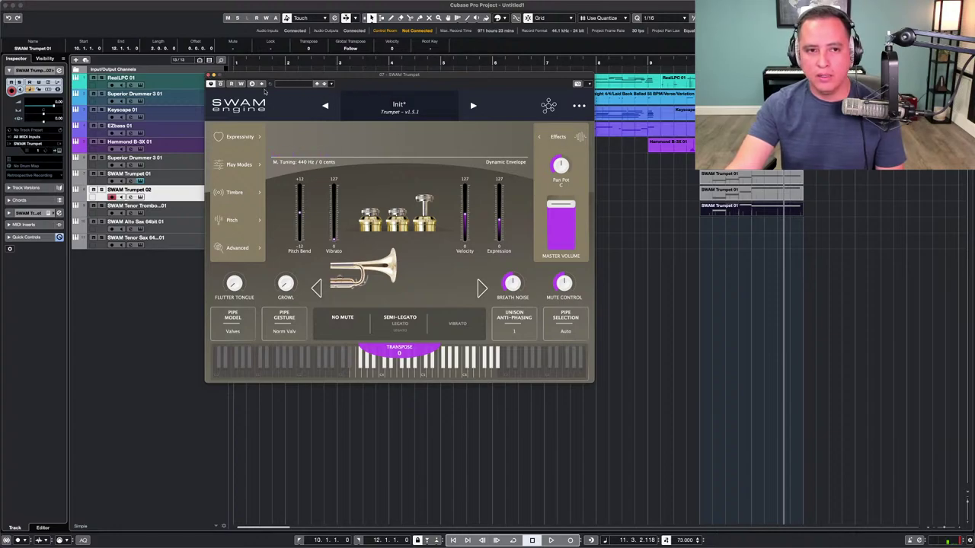
{"action": "left_click", "coordinate": [209, 76]}
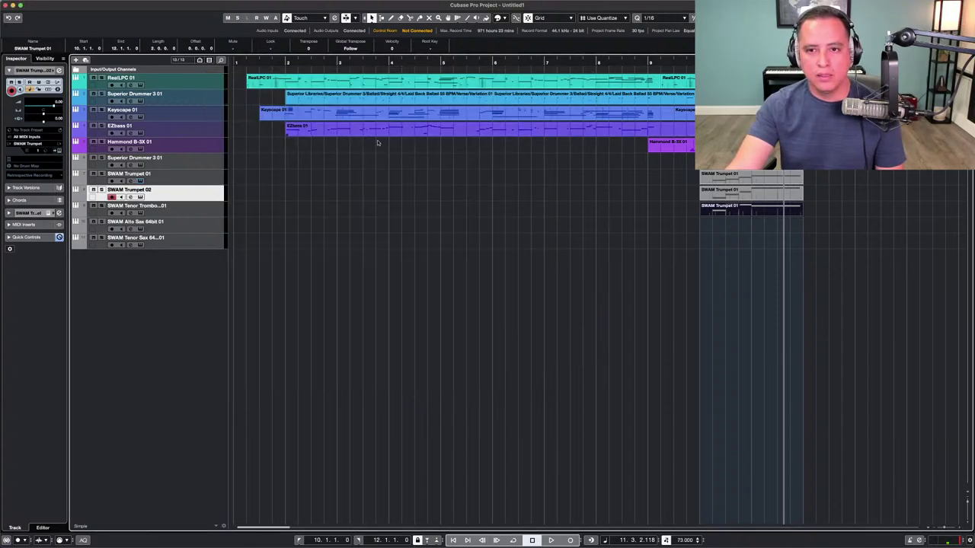
Change the third note of the trombone part to G3, play the phrase and close the editor.
{"action": "double_click", "coordinate": [723, 212]}
{"action": "scroll", "coordinate": [404, 335], "scroll_direction": "left", "scroll_amount": 5}
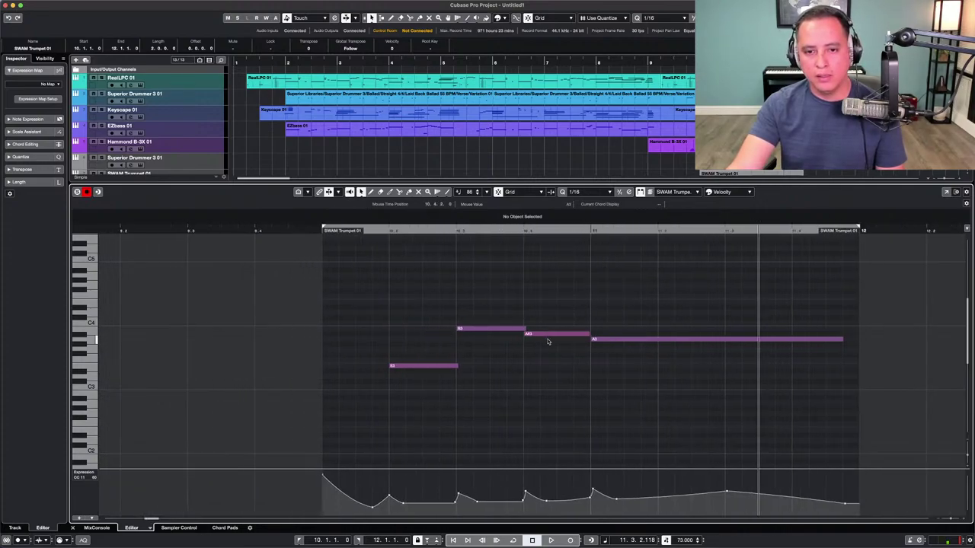
{"action": "left_click_drag", "start_coordinate": [548, 338], "coordinate": [546, 351]}
{"action": "left_click", "coordinate": [371, 238]}
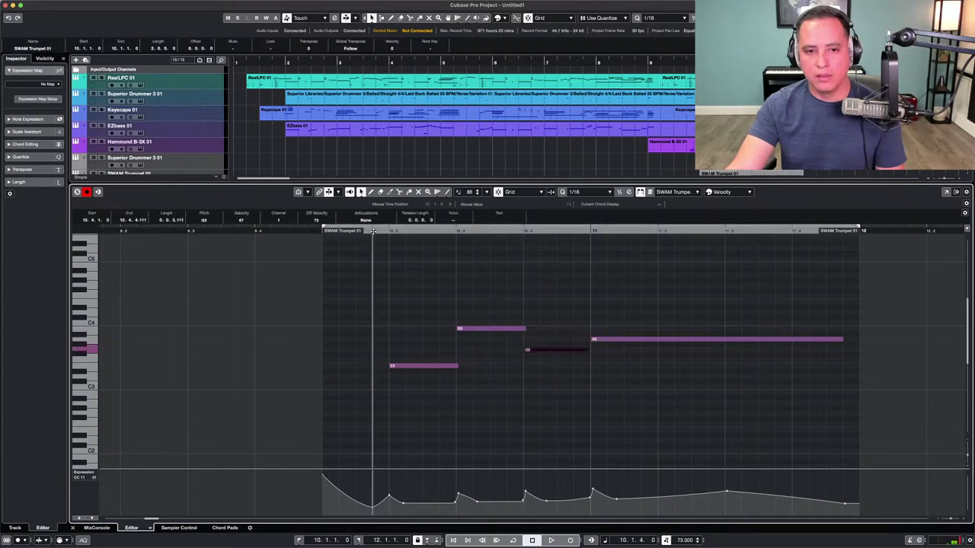
{"action": "key", "text": "space"}
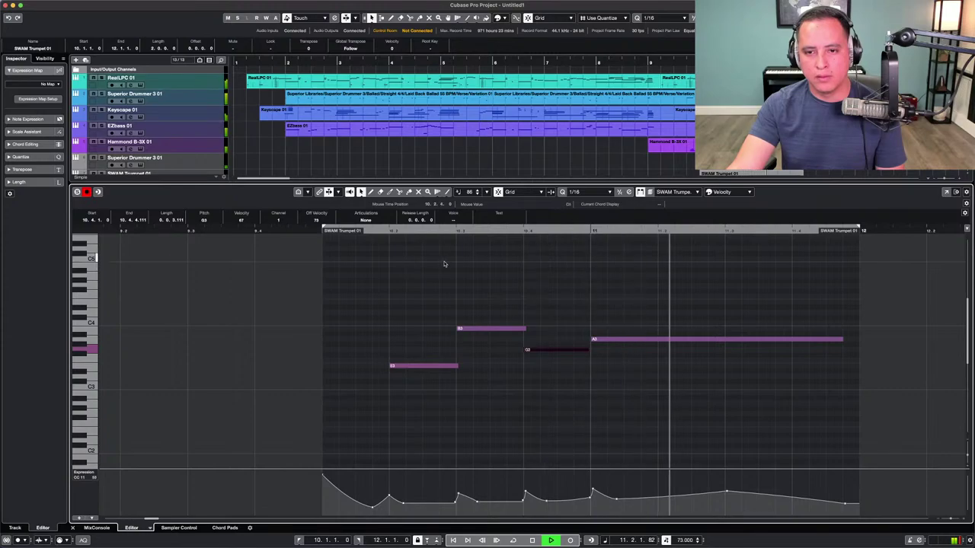
{"action": "key", "text": "space"}
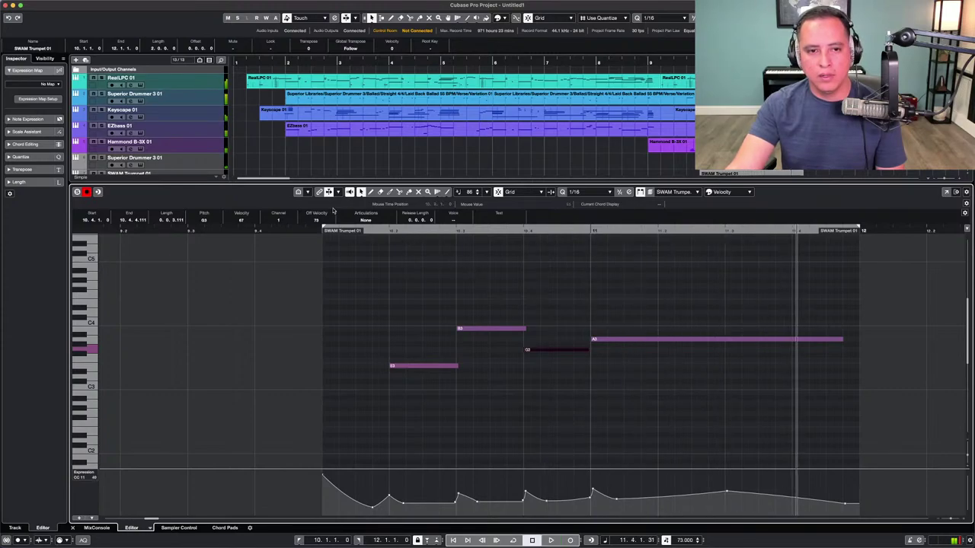
{"action": "key", "text": "ctrl+e"}
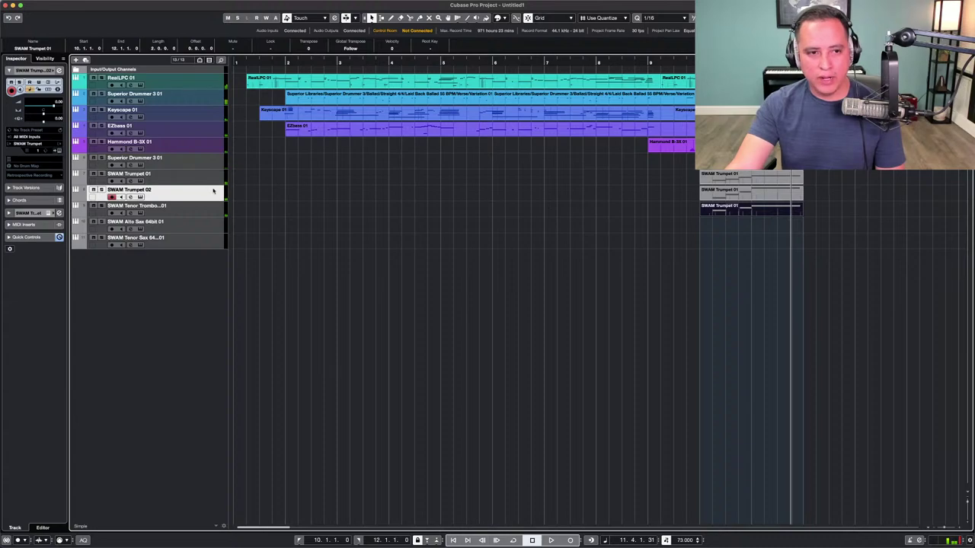
Pan SWAM Trumpet 01 to L34, SWAM Trumpet 02 to L40 and the tenor trombone to L21, and play the phrase.
{"action": "left_click", "coordinate": [196, 176]}
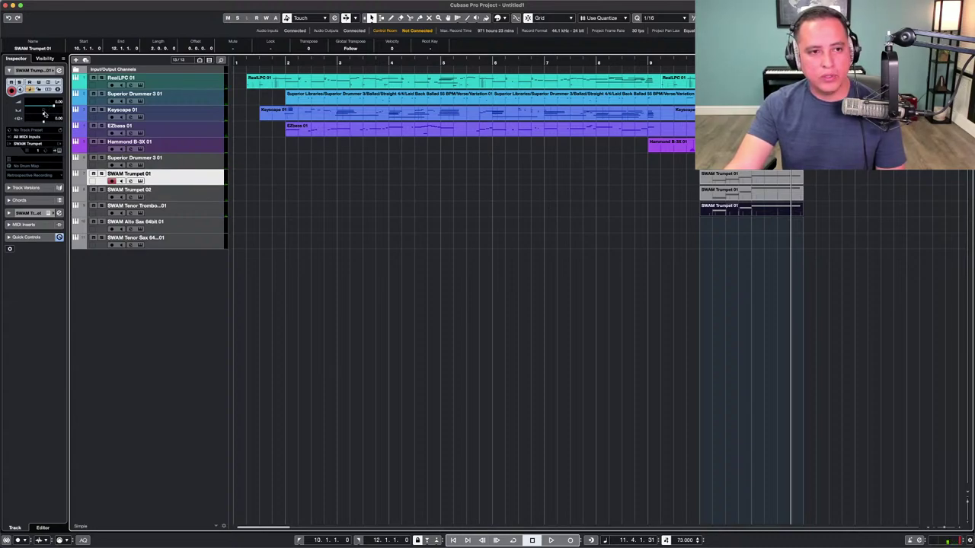
{"action": "left_click", "coordinate": [201, 198]}
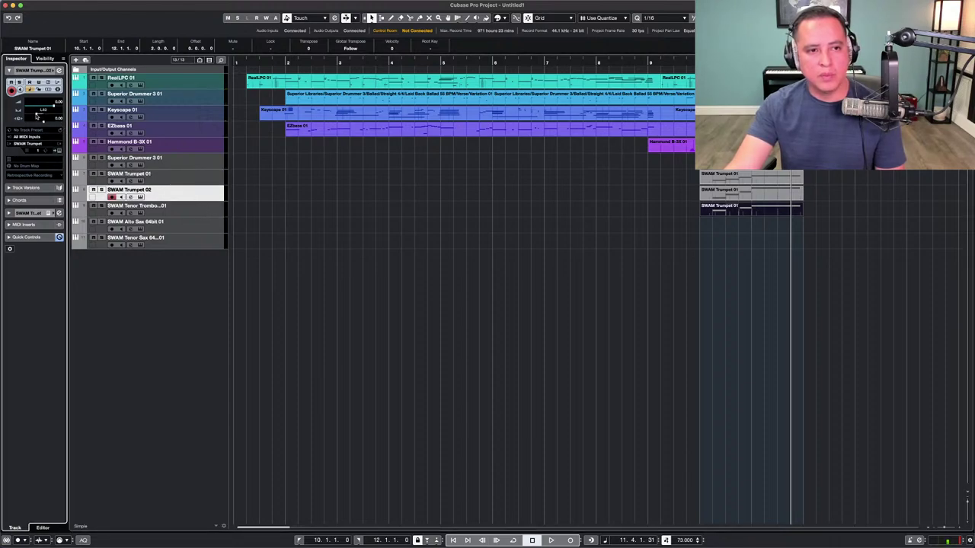
{"action": "left_click", "coordinate": [188, 180]}
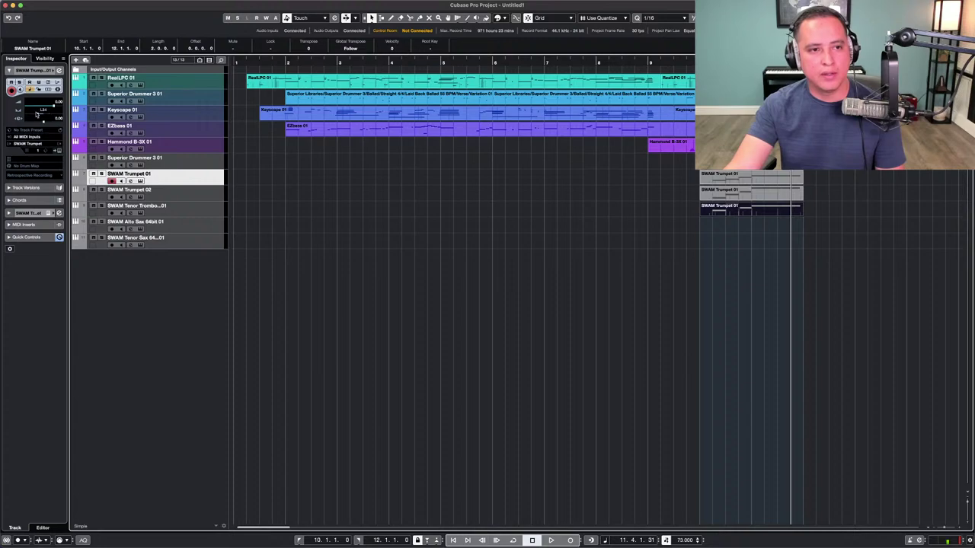
{"action": "left_click", "coordinate": [190, 210]}
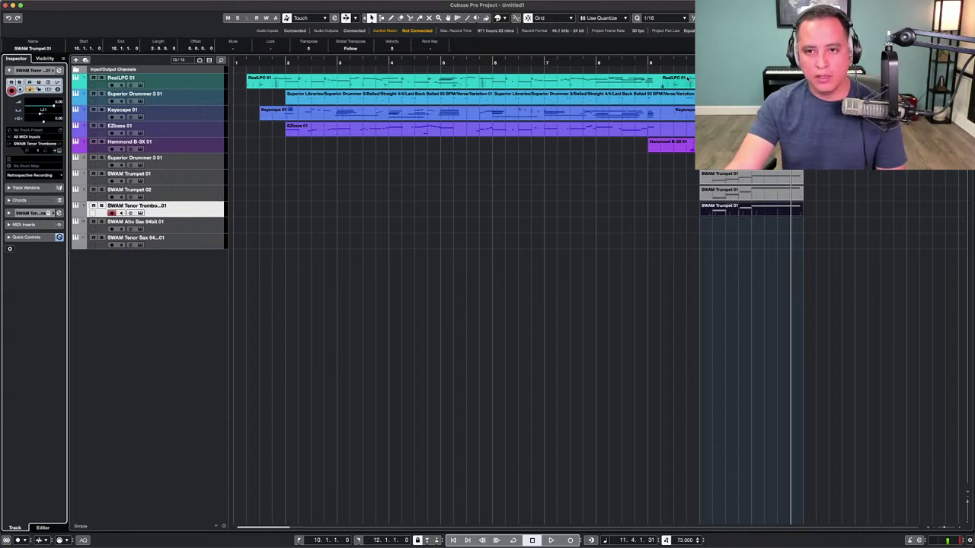
{"action": "key", "text": "space"}
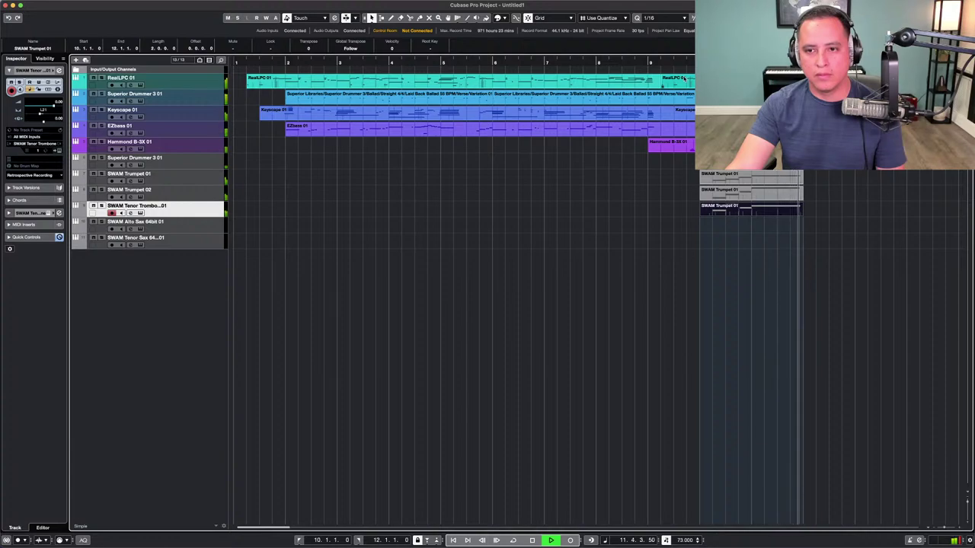
{"action": "key", "text": "space"}
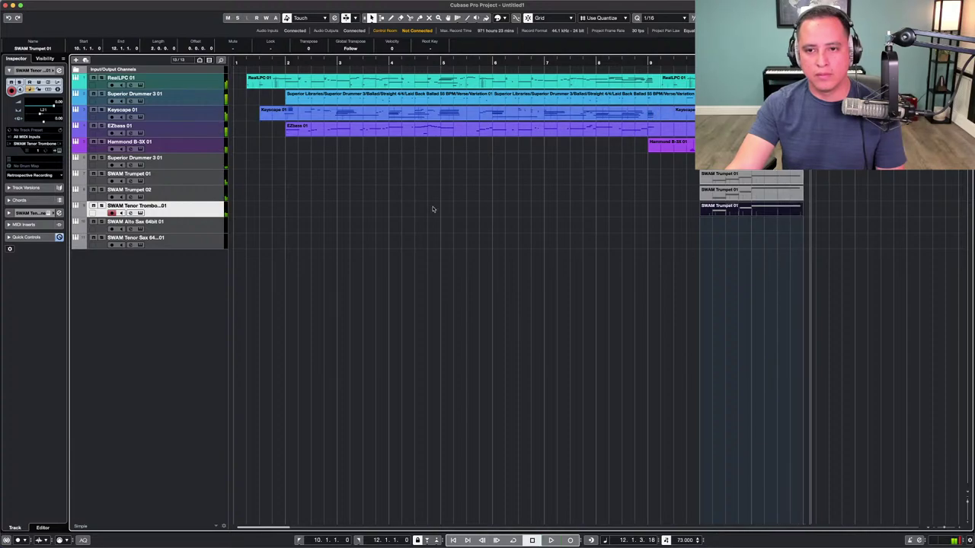
Copy the trombone phrase onto the SWAM Alto Sax track and open the copy for note editing.
{"action": "left_click", "coordinate": [194, 224]}
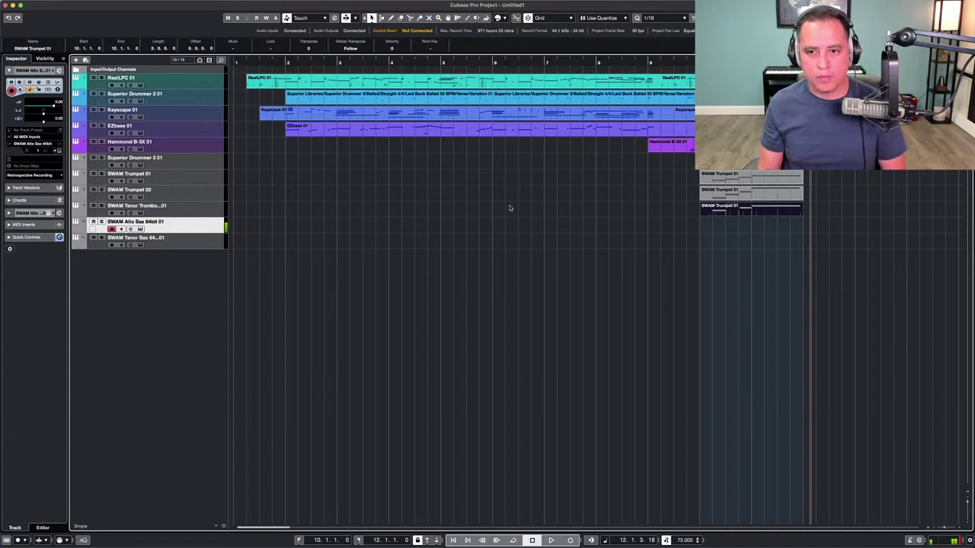
{"action": "left_click_drag", "start_coordinate": [741, 212], "coordinate": [740, 223]}
{"action": "double_click", "coordinate": [739, 224]}
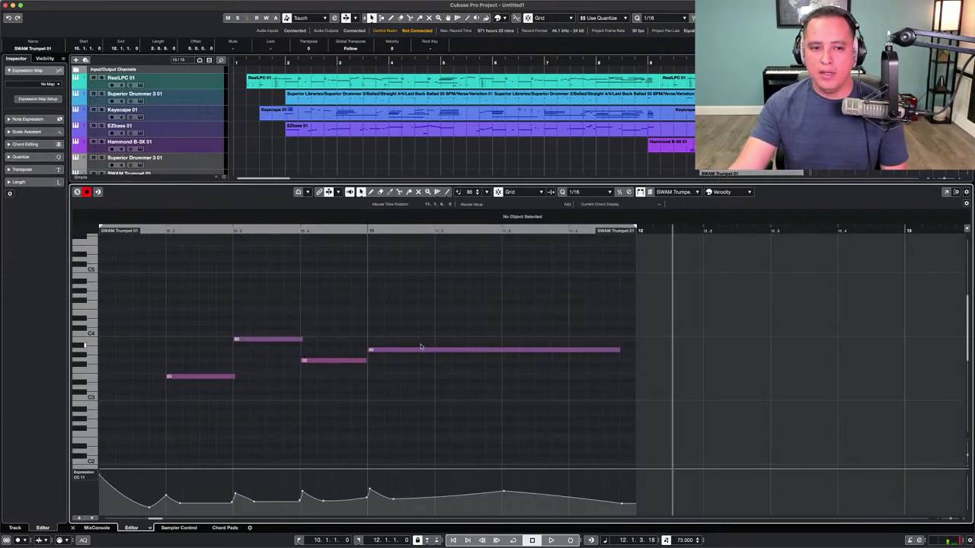
{"action": "scroll", "coordinate": [428, 351], "scroll_direction": "left", "scroll_amount": 5}
Audition the first two notes of the alto sax part and play the phrase from just before them.
{"action": "left_click", "coordinate": [428, 377]}
{"action": "left_click", "coordinate": [489, 340]}
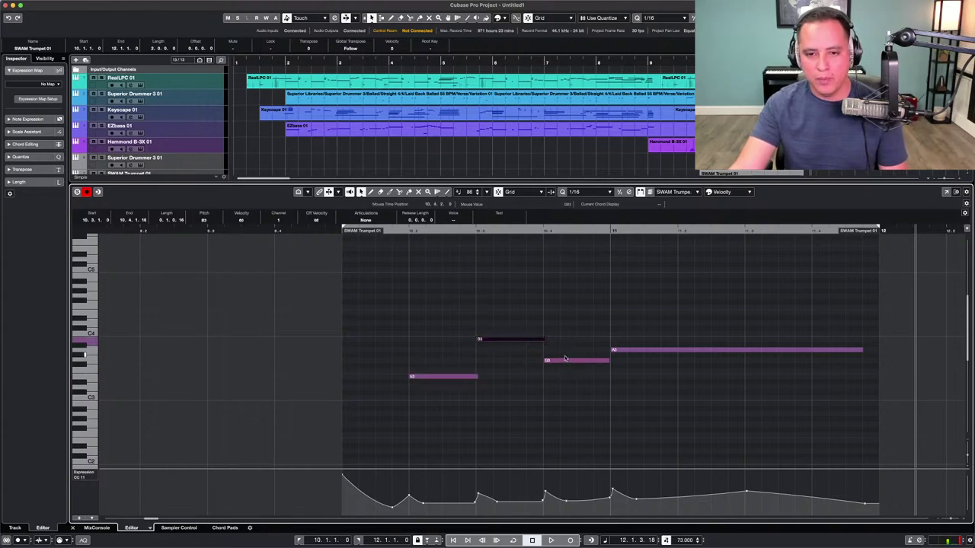
{"action": "left_click", "coordinate": [398, 231]}
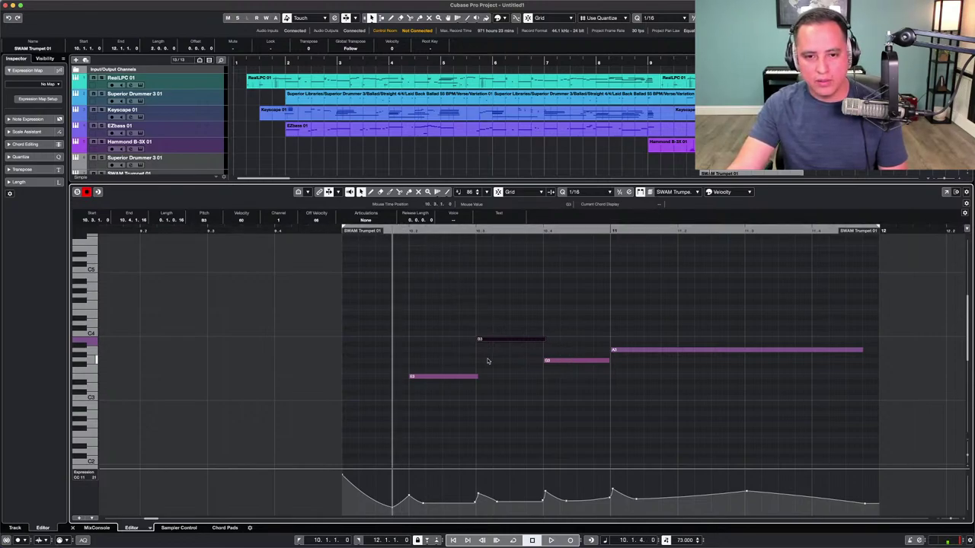
{"action": "key", "text": "space"}
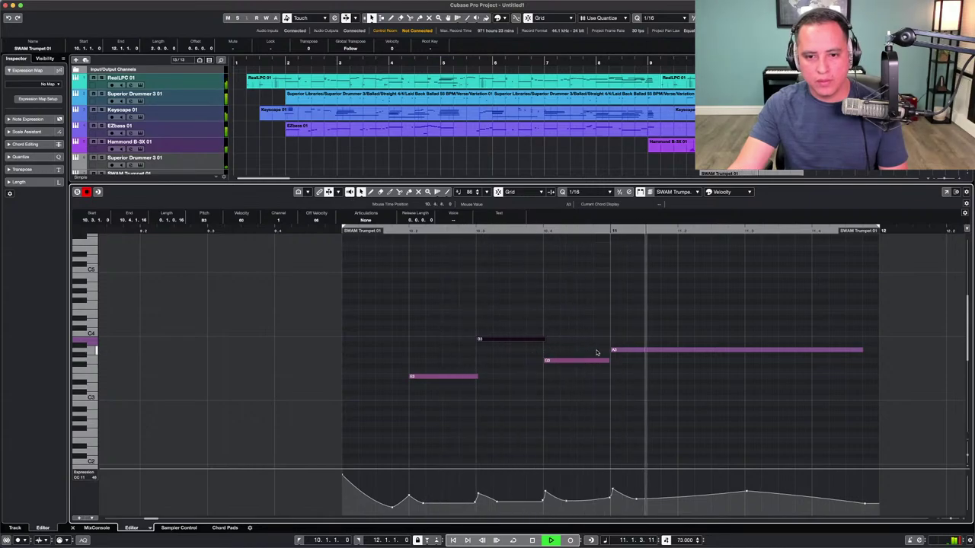
{"action": "key", "text": "space"}
Change the second, third and fourth notes of the alto sax part to G3, B3 and D4.
{"action": "left_click", "coordinate": [462, 376]}
{"action": "left_click", "coordinate": [461, 379]}
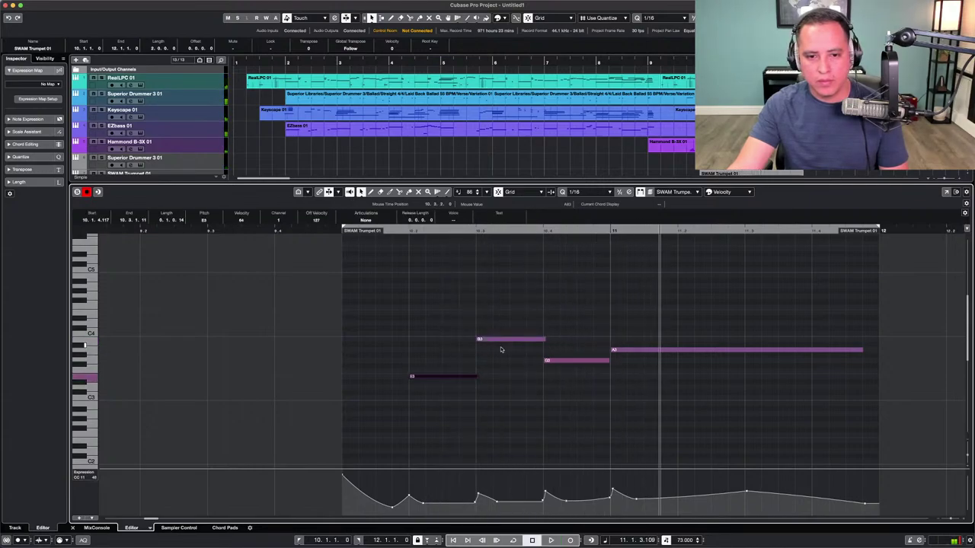
{"action": "left_click", "coordinate": [502, 340]}
{"action": "left_click_drag", "start_coordinate": [502, 342], "coordinate": [503, 361]}
{"action": "left_click_drag", "start_coordinate": [561, 360], "coordinate": [561, 341]}
{"action": "left_click_drag", "start_coordinate": [624, 350], "coordinate": [625, 324]}
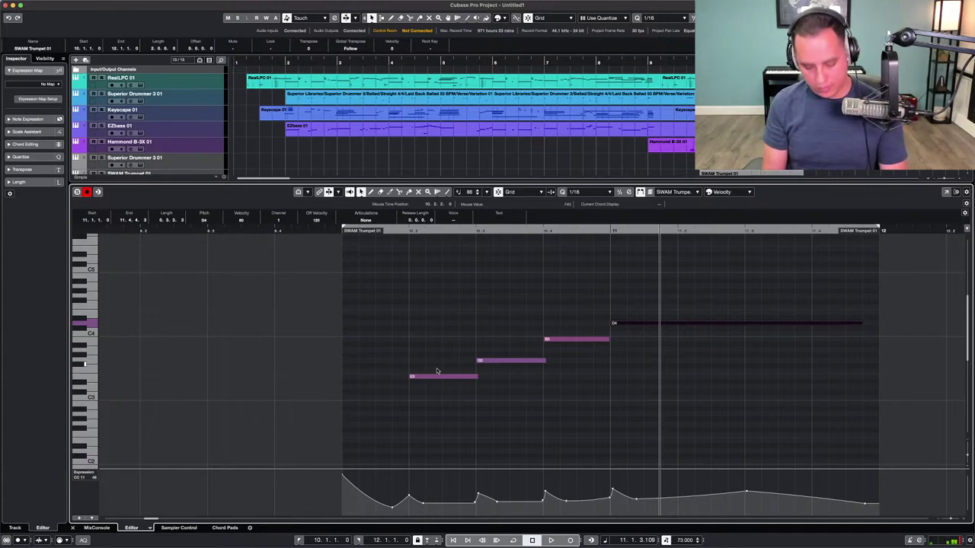
Transpose all four alto sax notes down together so they start on A2, and lower the last note to F#3.
{"action": "left_click_drag", "start_coordinate": [699, 291], "coordinate": [424, 416]}
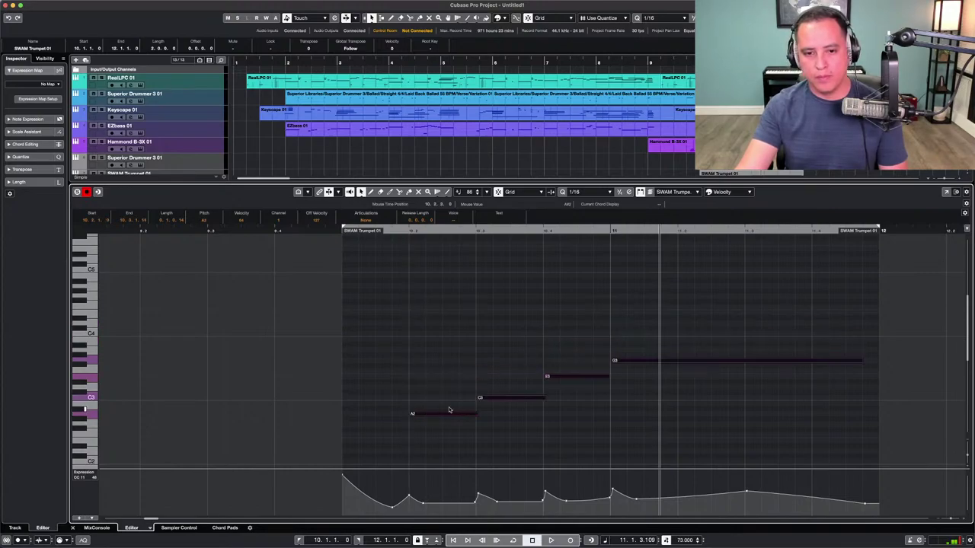
{"action": "left_click", "coordinate": [495, 399]}
{"action": "left_click", "coordinate": [568, 378]}
{"action": "left_click_drag", "start_coordinate": [626, 362], "coordinate": [624, 365]}
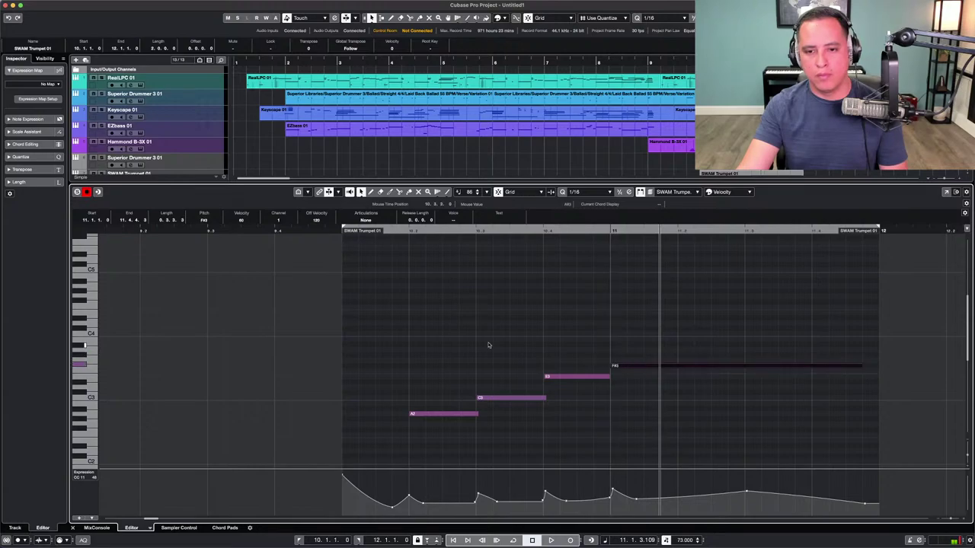
Open the SWAM Alto Sax instrument, play the phrase through it and close its window.
{"action": "left_click", "coordinate": [324, 228]}
{"action": "scroll", "coordinate": [152, 145], "scroll_direction": "down", "scroll_amount": 3}
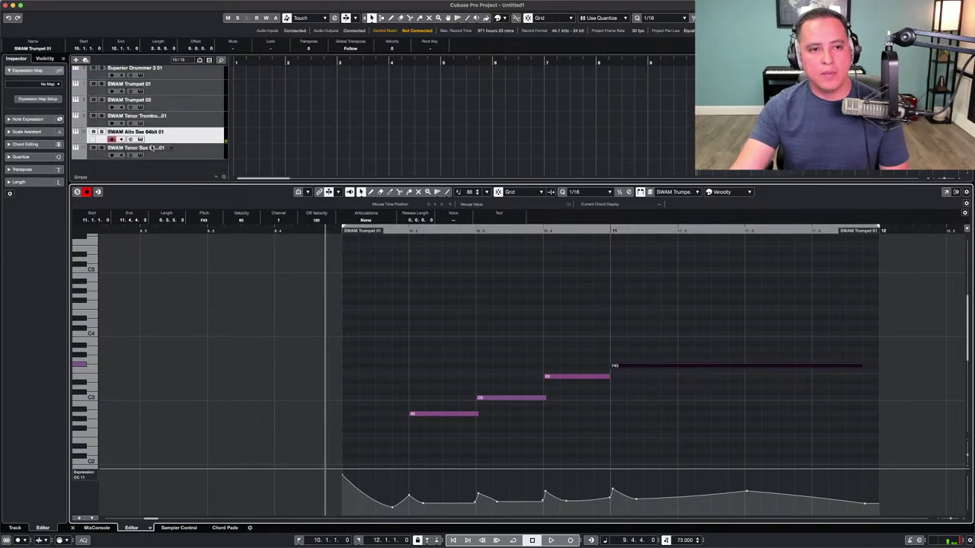
{"action": "left_click", "coordinate": [141, 139]}
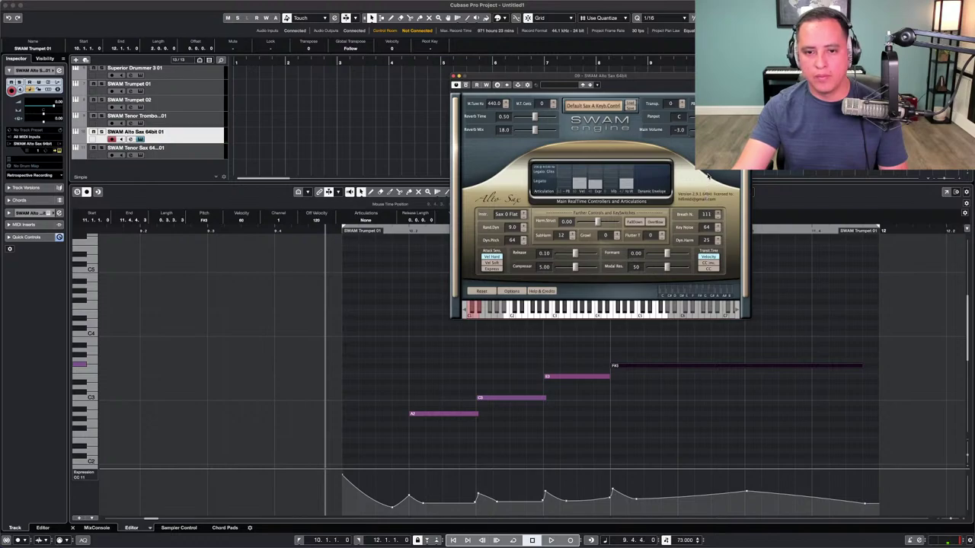
{"action": "key", "text": "space"}
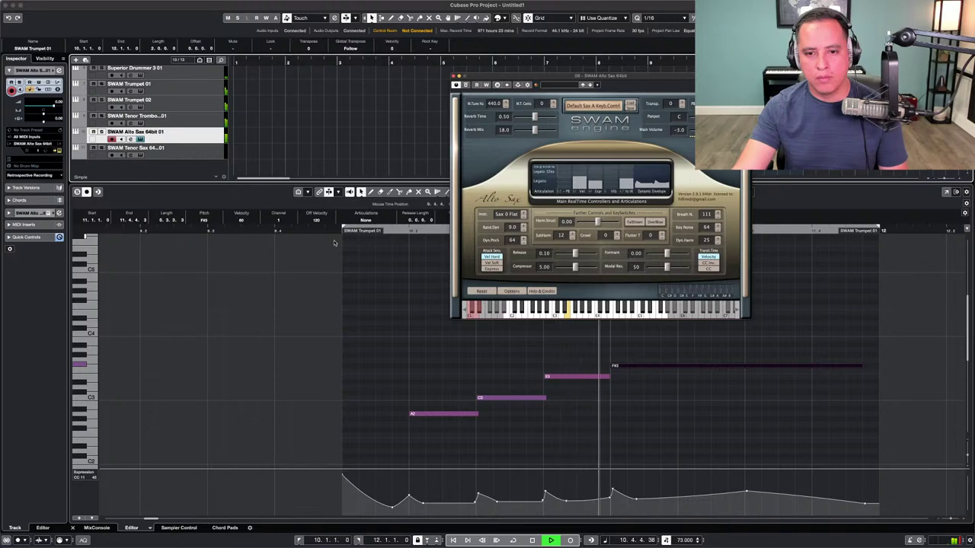
{"action": "key", "text": "space"}
{"action": "left_click", "coordinate": [454, 77]}
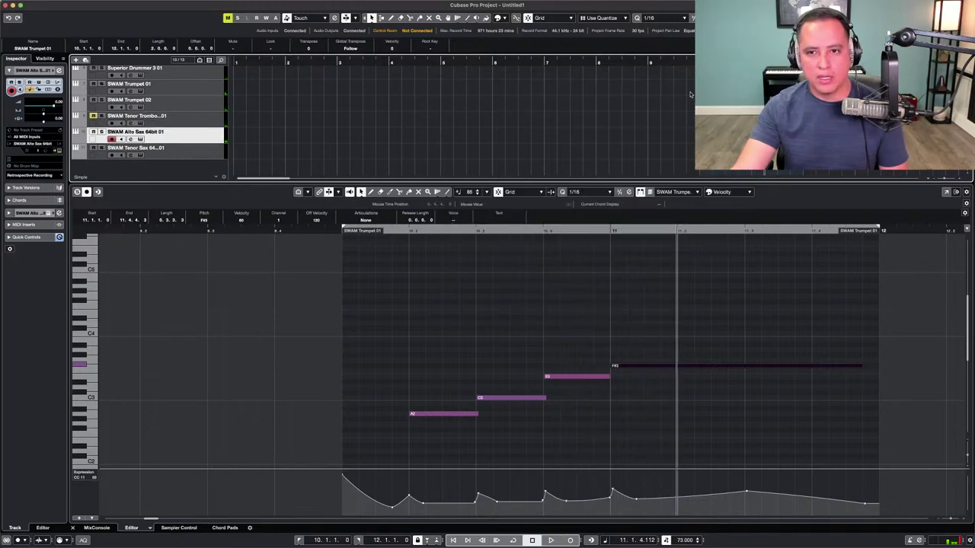
Solo both trumpets and the alto sax, and play the three parts together.
{"action": "key", "text": "space"}
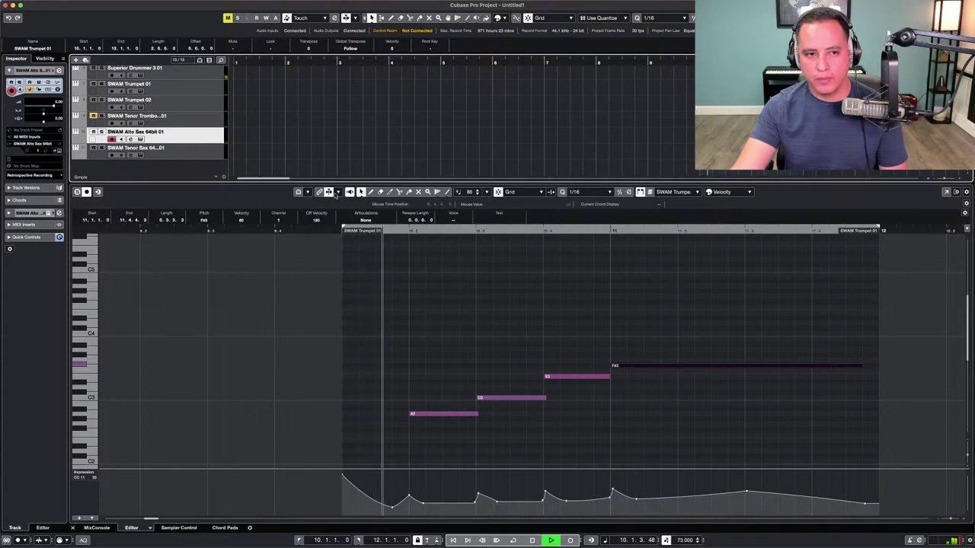
{"action": "left_click", "coordinate": [101, 131]}
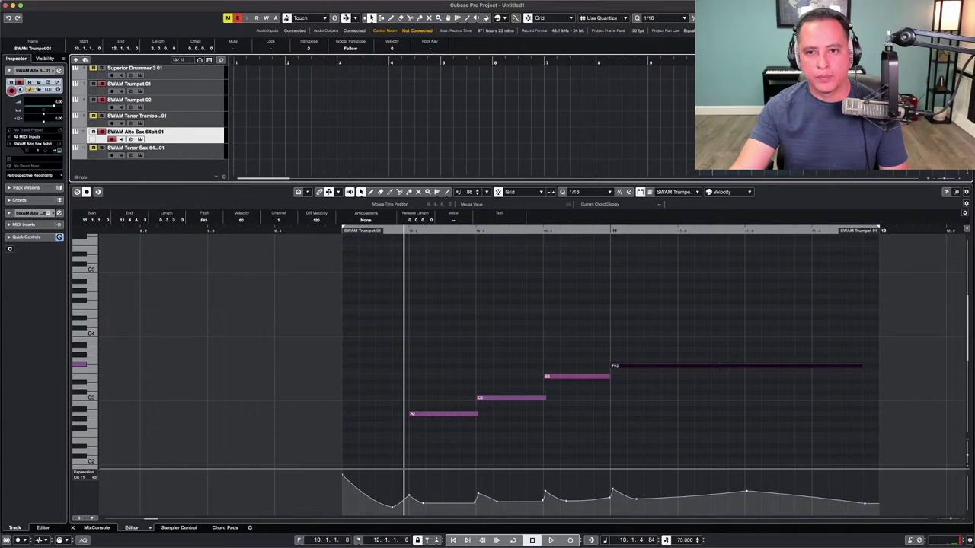
{"action": "key", "text": "space"}
{"action": "key", "text": "space"}
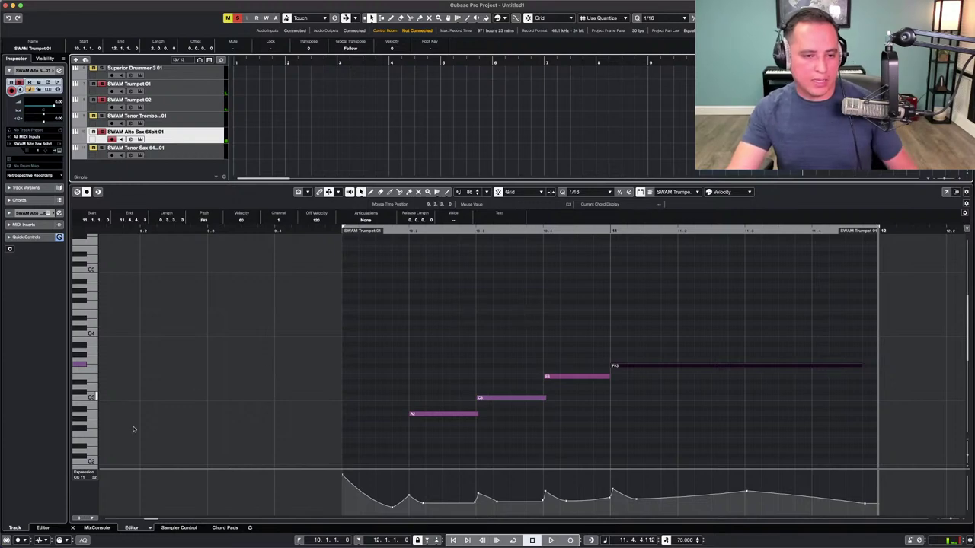
Switch the alto sax part's controller lane to CC 1 (Modulation) and play the phrase up to the long last note.
{"action": "left_click", "coordinate": [83, 475]}
{"action": "mouse_move", "coordinate": [109, 537]}
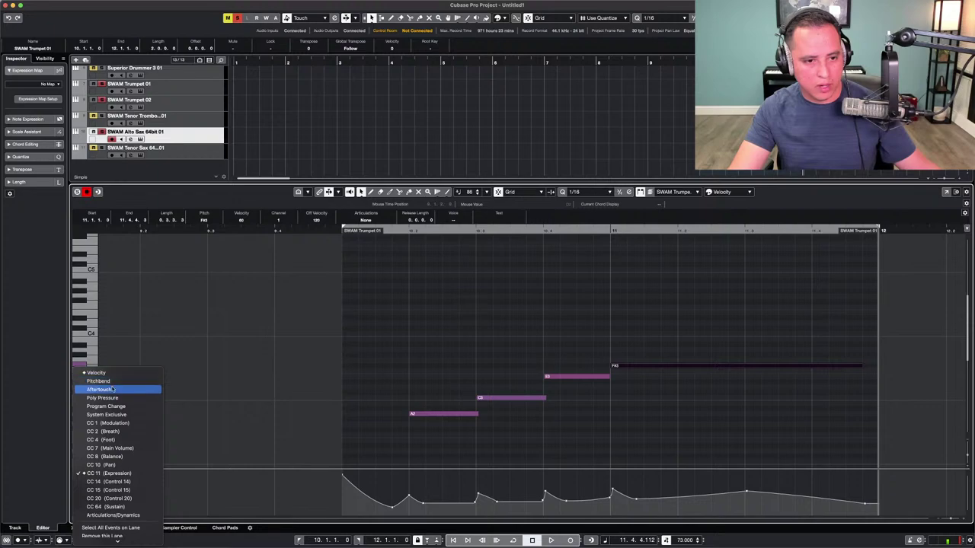
{"action": "left_click", "coordinate": [126, 428]}
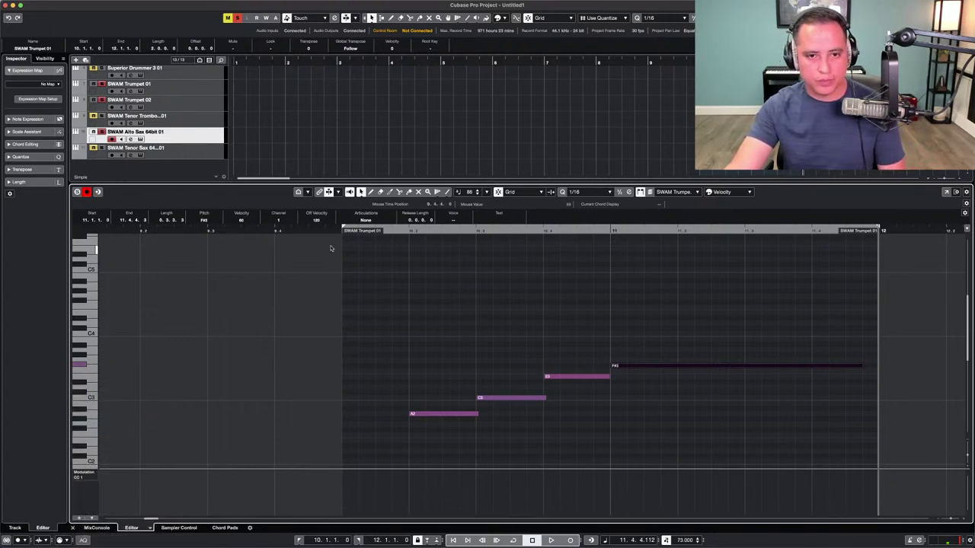
{"action": "key", "text": "space"}
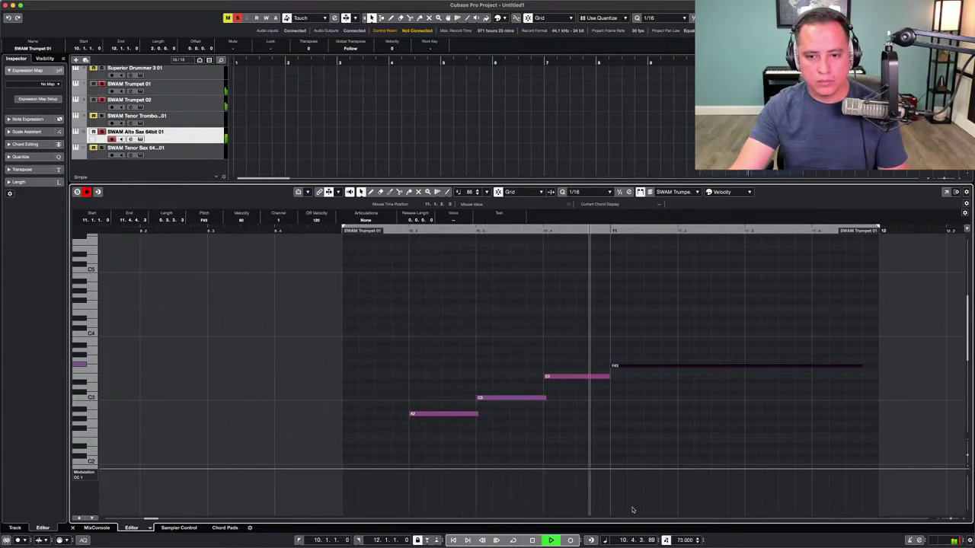
{"action": "key", "text": "space"}
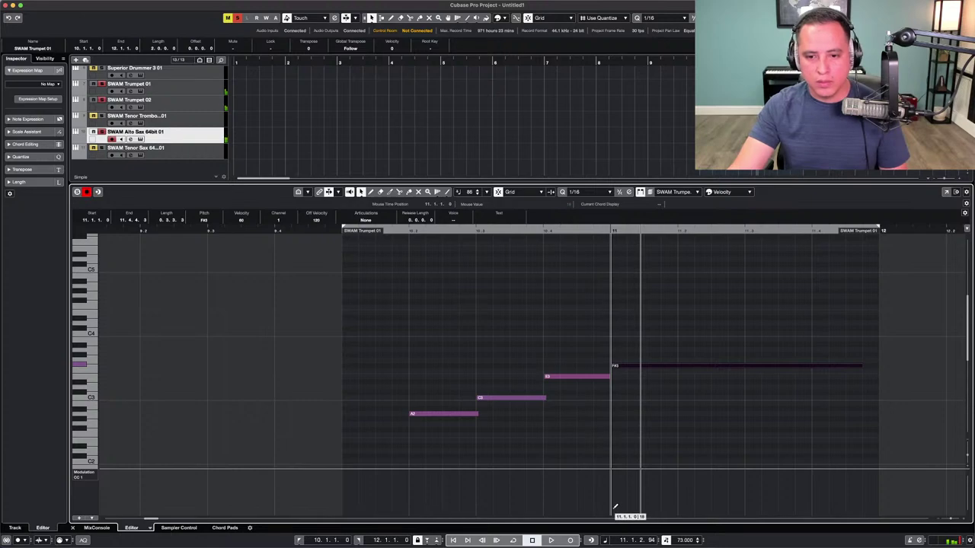
Draw a CC 1 swell under the long last alto sax note, from about 18 at bar 11 to about 99 at 11.3, curving down to the part's end.
{"action": "mouse_move", "coordinate": [614, 508]}
{"action": "left_mouse_down"}
{"action": "mouse_move", "coordinate": [720, 476]}
{"action": "mouse_move", "coordinate": [635, 500]}
{"action": "left_mouse_up"}
{"action": "left_click", "coordinate": [613, 509]}
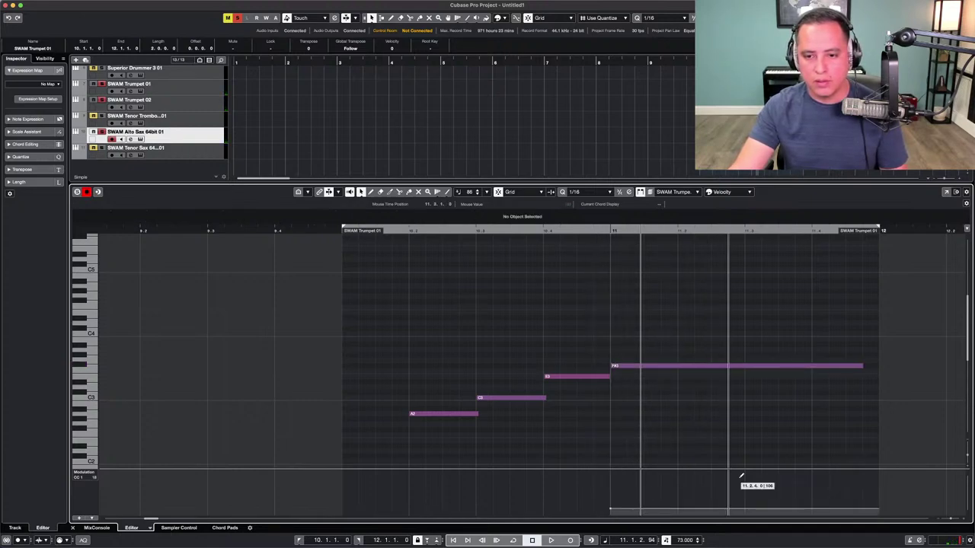
{"action": "left_click", "coordinate": [734, 479]}
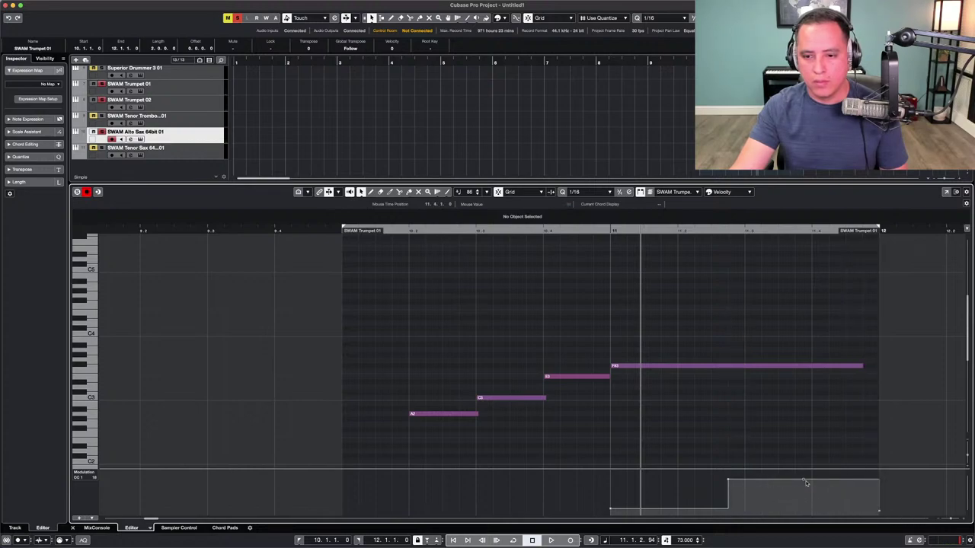
{"action": "left_click_drag", "start_coordinate": [803, 482], "coordinate": [810, 498]}
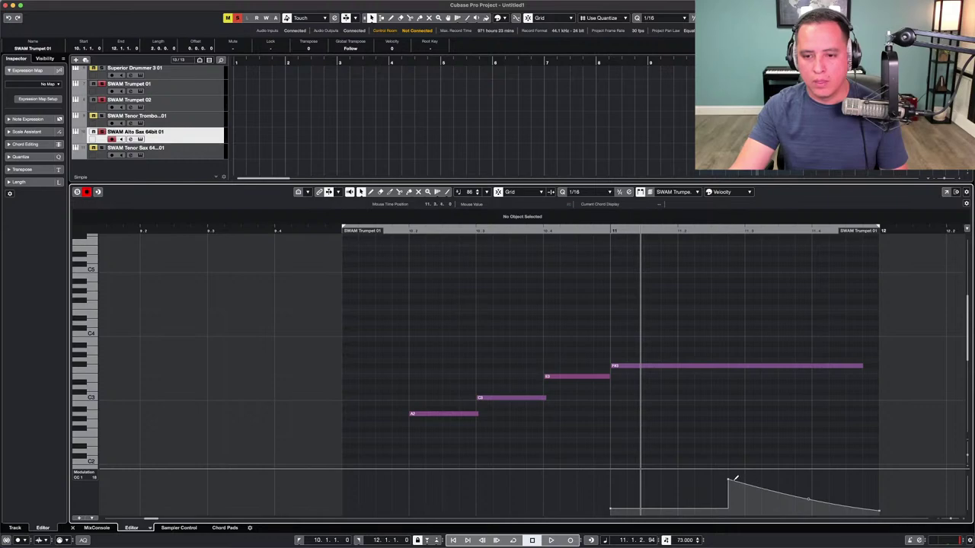
{"action": "left_click_drag", "start_coordinate": [729, 482], "coordinate": [745, 481]}
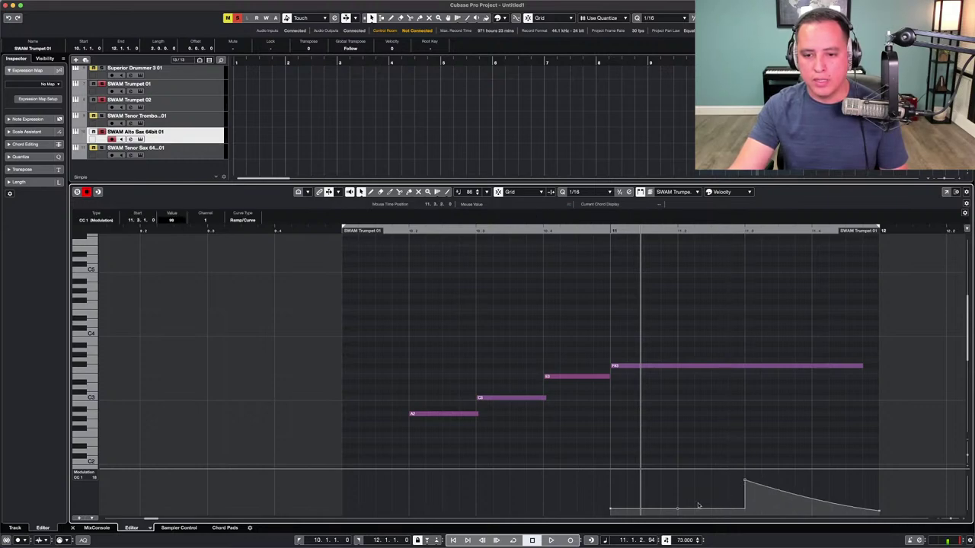
{"action": "left_click_drag", "start_coordinate": [678, 511], "coordinate": [675, 497]}
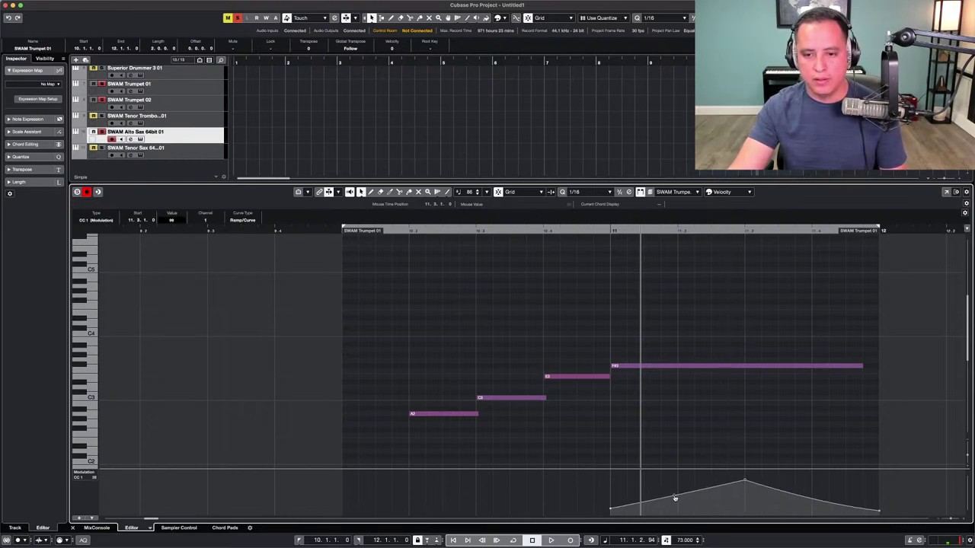
Play the two trumpets and alto sax from the phrase's first note to the end of the part.
{"action": "left_click", "coordinate": [401, 231]}
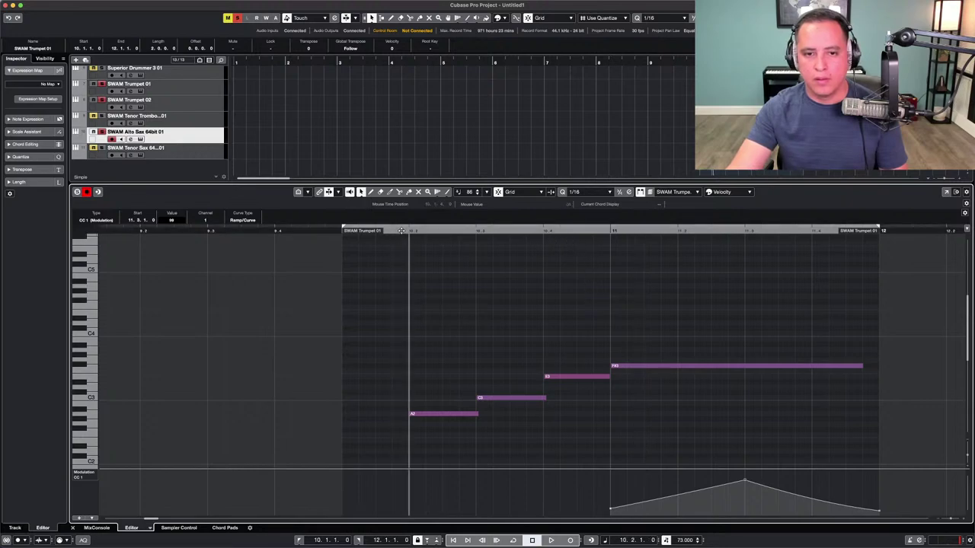
{"action": "key", "text": "space"}
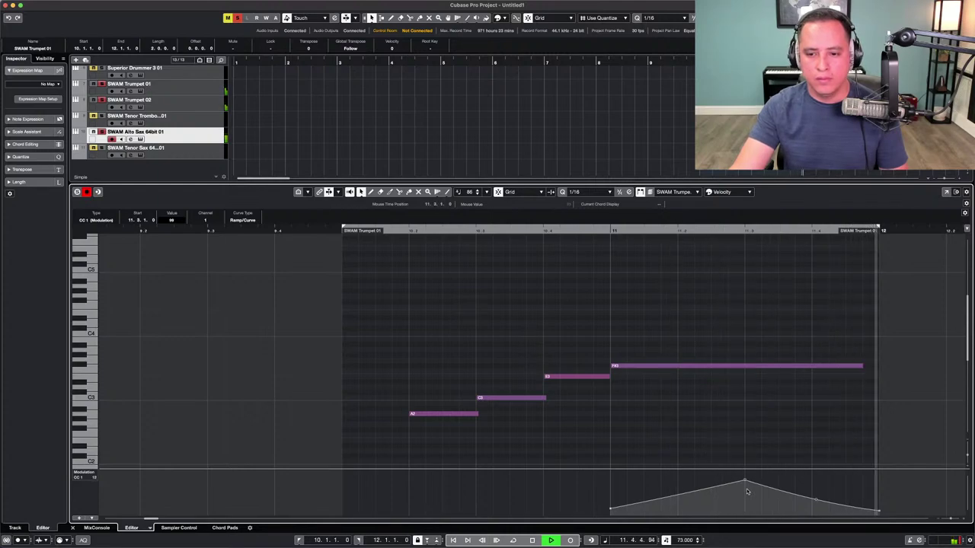
{"action": "key", "text": "space"}
Lower the alto sax's modulation peak at 11.3 to about 72 and replay the phrase.
{"action": "scroll", "coordinate": [696, 479], "scroll_direction": "left", "scroll_amount": 10}
{"action": "scroll", "coordinate": [502, 479], "scroll_direction": "left", "scroll_amount": 3}
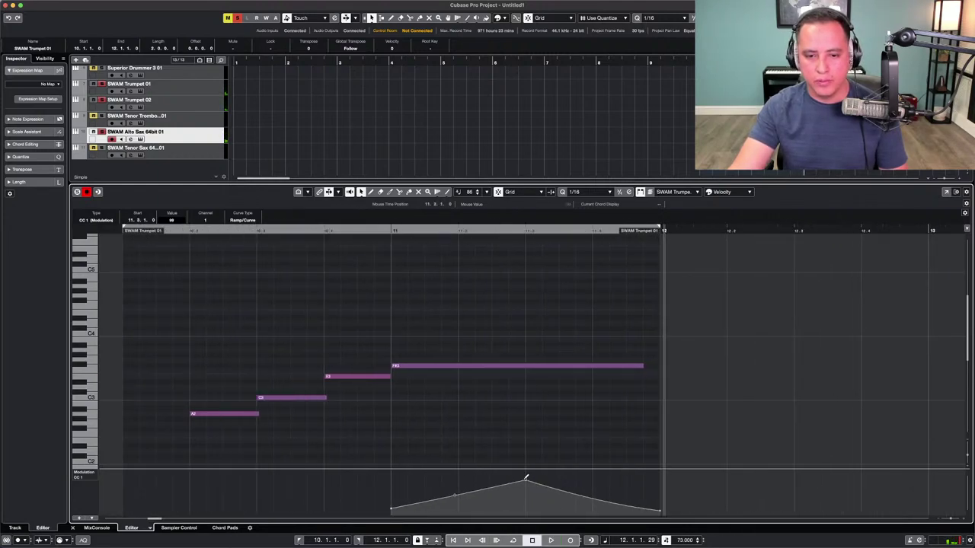
{"action": "left_click_drag", "start_coordinate": [525, 482], "coordinate": [526, 489]}
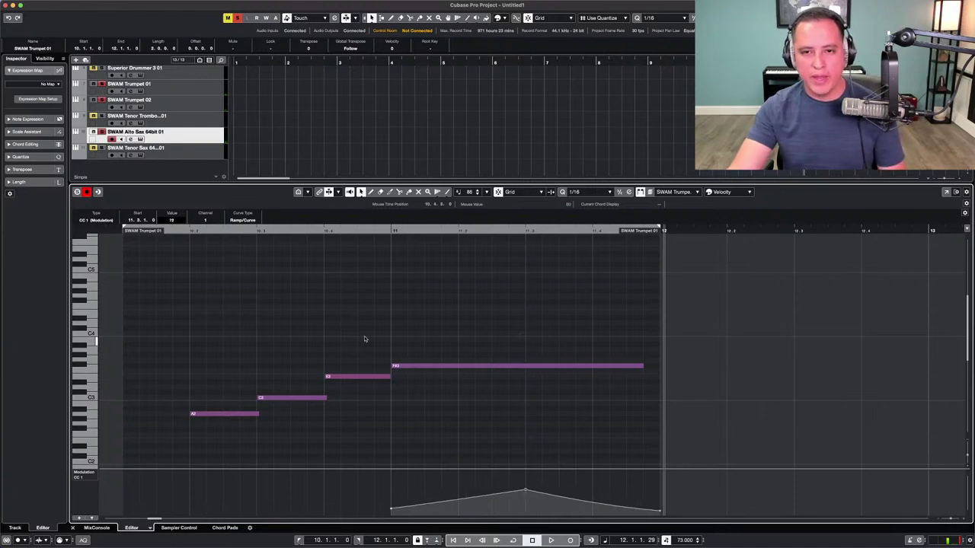
{"action": "left_click", "coordinate": [176, 231]}
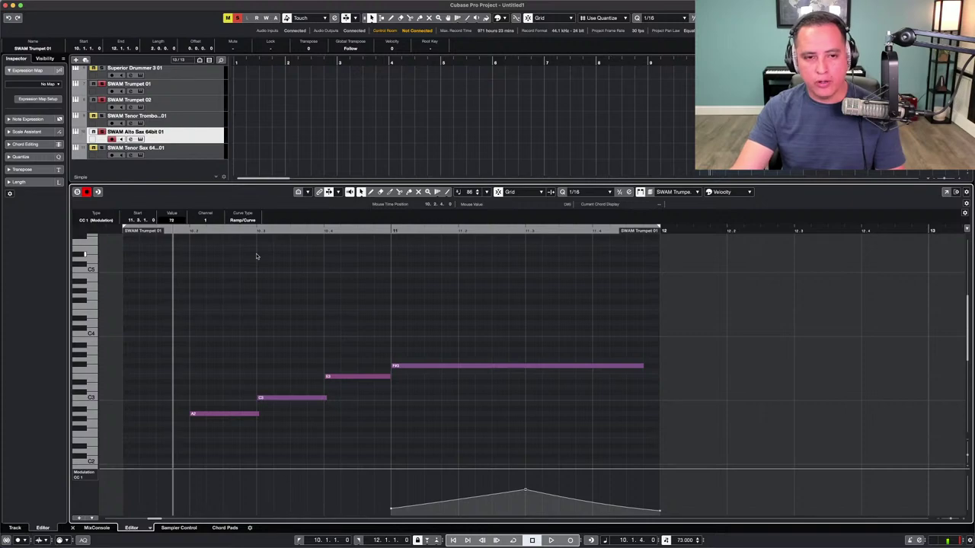
{"action": "key", "text": "space"}
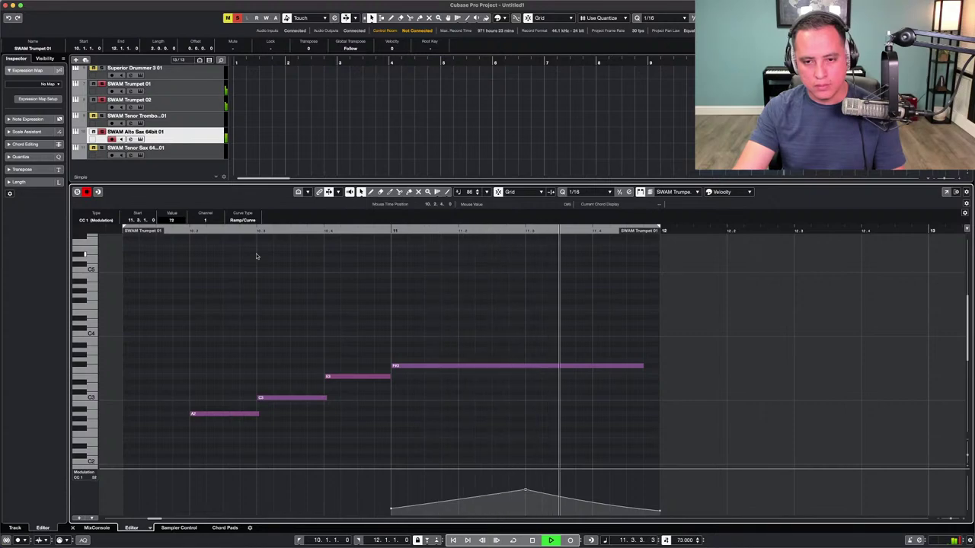
{"action": "key", "text": "space"}
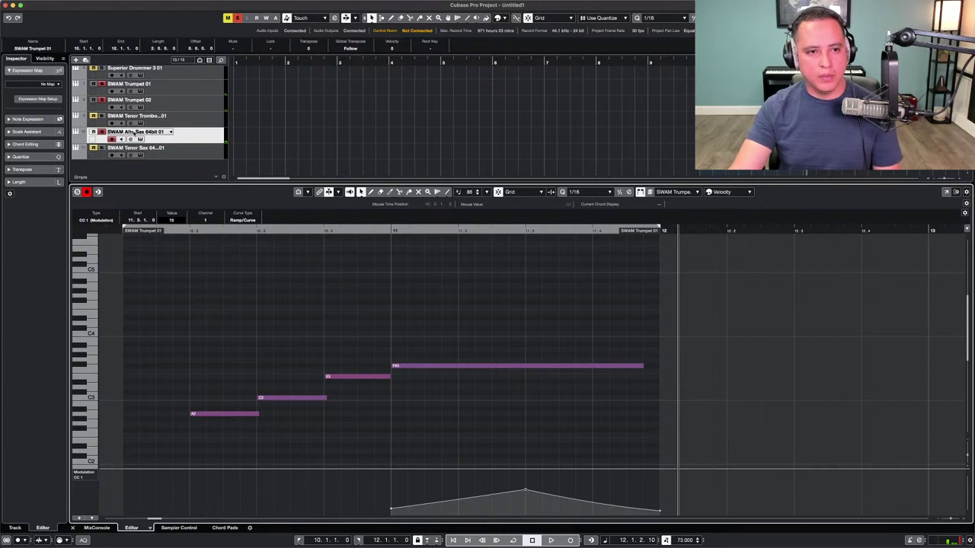
Select the tenor sax track, solo it briefly, and clear all solos to play its part with the arrangement.
{"action": "left_click", "coordinate": [101, 132]}
{"action": "left_click", "coordinate": [203, 151]}
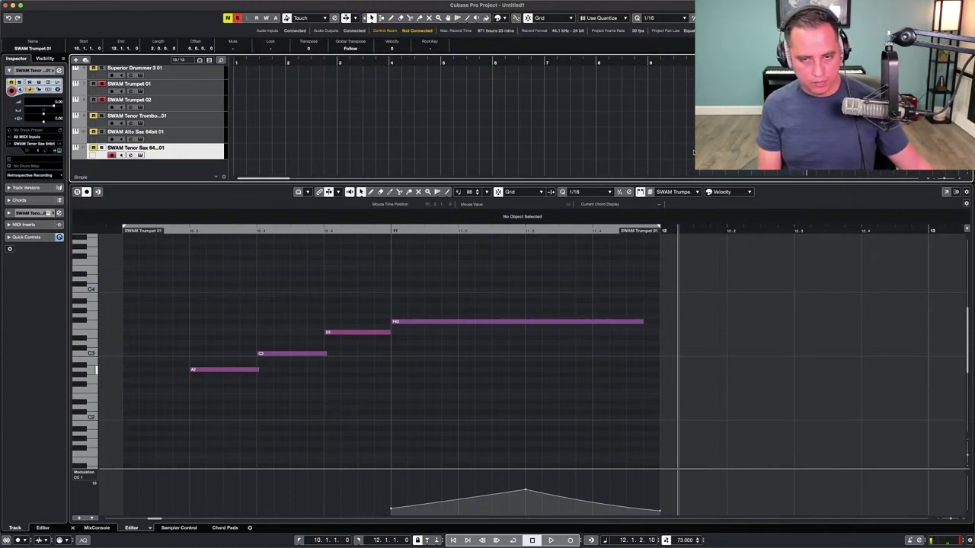
{"action": "left_click", "coordinate": [238, 18]}
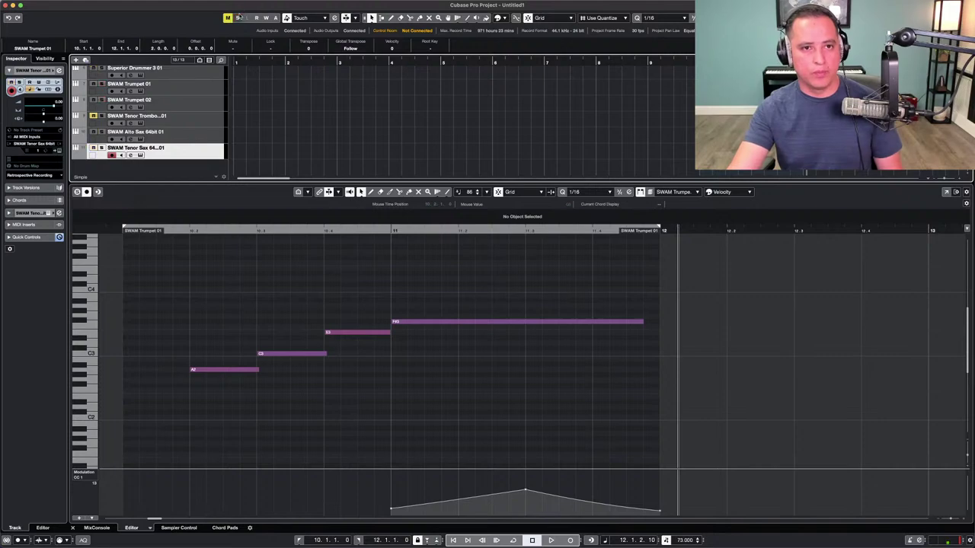
{"action": "left_click", "coordinate": [102, 148]}
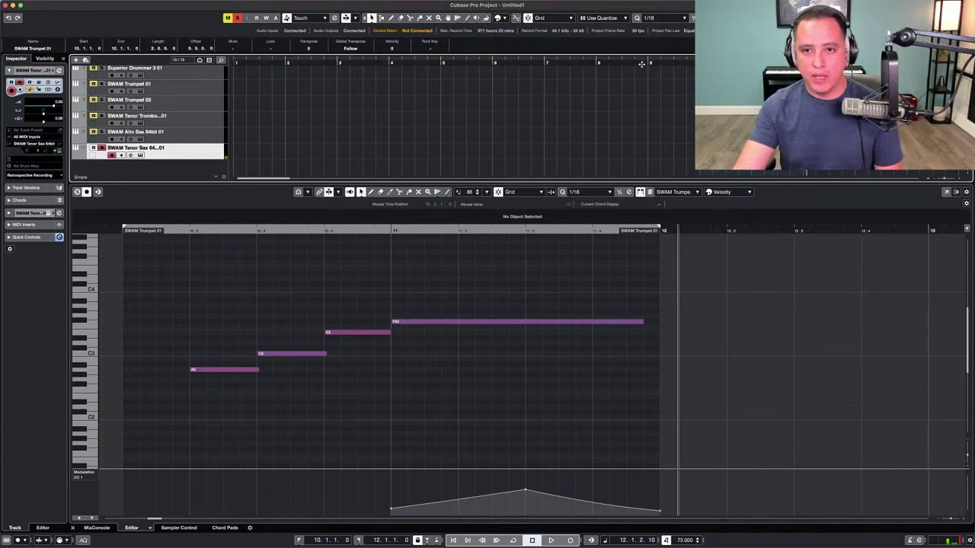
{"action": "key", "text": "space"}
{"action": "left_click", "coordinate": [236, 19]}
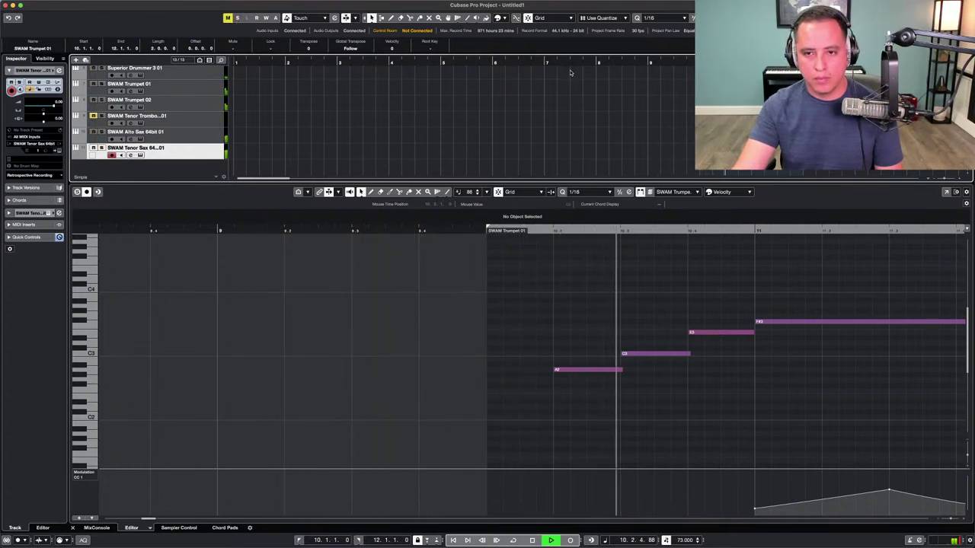
{"action": "key", "text": "space"}
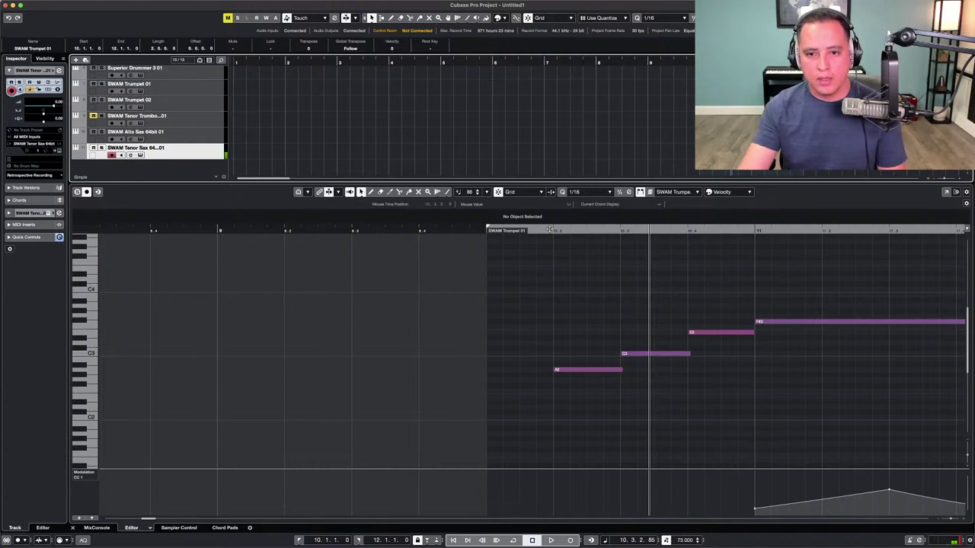
Transpose all four tenor sax notes up an octave so the phrase starts on A3.
{"action": "mouse_move", "coordinate": [593, 368]}
{"action": "left_mouse_down"}
{"action": "mouse_move", "coordinate": [593, 323]}
{"action": "mouse_move", "coordinate": [593, 371]}
{"action": "left_mouse_up"}
{"action": "left_click_drag", "start_coordinate": [809, 300], "coordinate": [582, 319]}
{"action": "scroll", "coordinate": [582, 319], "scroll_direction": "up", "scroll_amount": 3}
Move the second tenor sax note to E4, the third to D#4 and the last to D4, and play the phrase.
{"action": "left_click_drag", "start_coordinate": [632, 389], "coordinate": [636, 370]}
{"action": "left_click_drag", "start_coordinate": [703, 370], "coordinate": [701, 374]}
{"action": "left_click", "coordinate": [768, 359]}
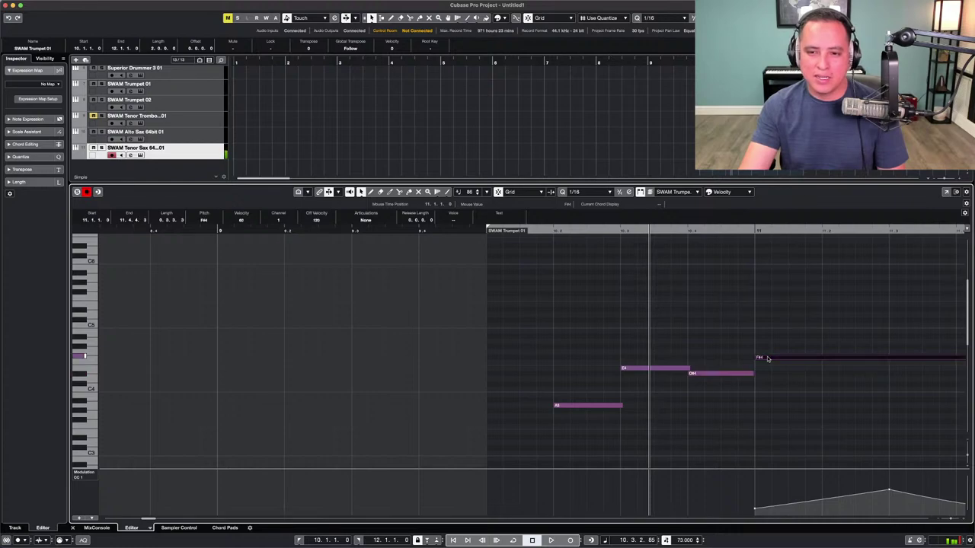
{"action": "left_click_drag", "start_coordinate": [768, 359], "coordinate": [767, 379]}
{"action": "left_click", "coordinate": [549, 231]}
{"action": "key", "text": "space"}
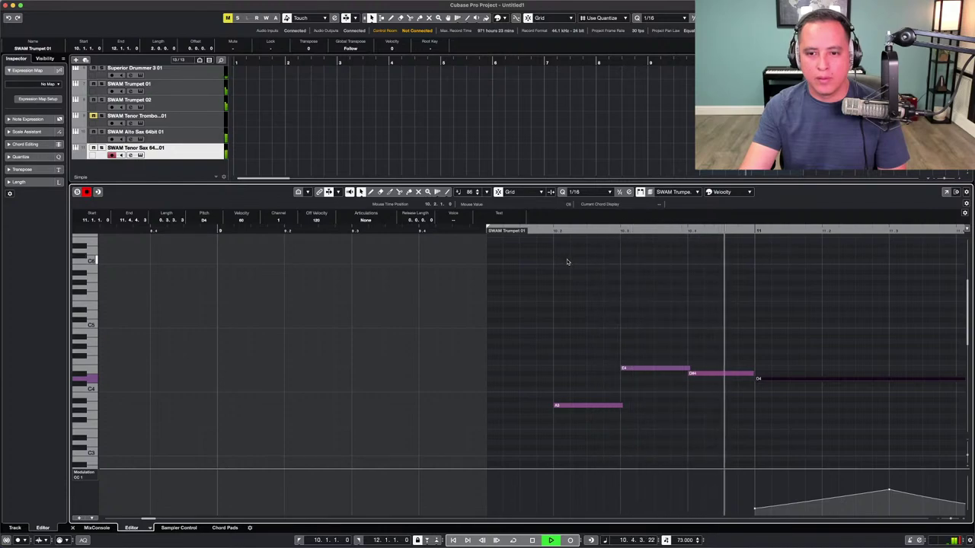
{"action": "key", "text": "space"}
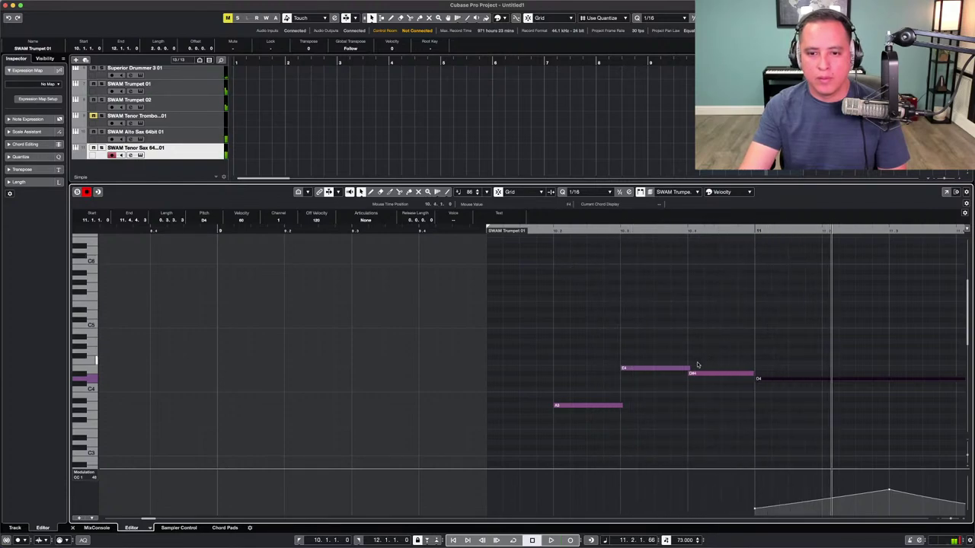
Try the third tenor sax note on A3 and play the phrase.
{"action": "left_click", "coordinate": [698, 373]}
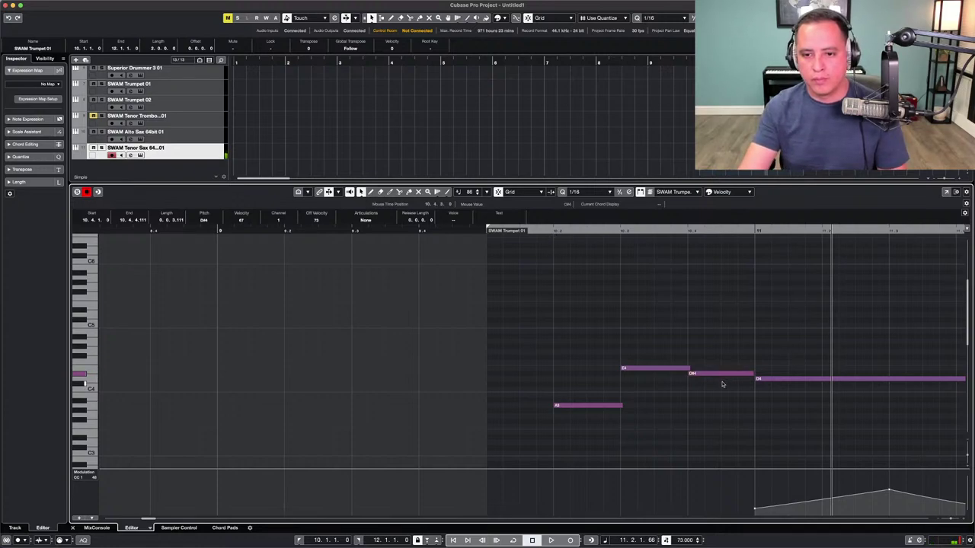
{"action": "left_click_drag", "start_coordinate": [722, 379], "coordinate": [724, 407]}
{"action": "left_click", "coordinate": [472, 231]}
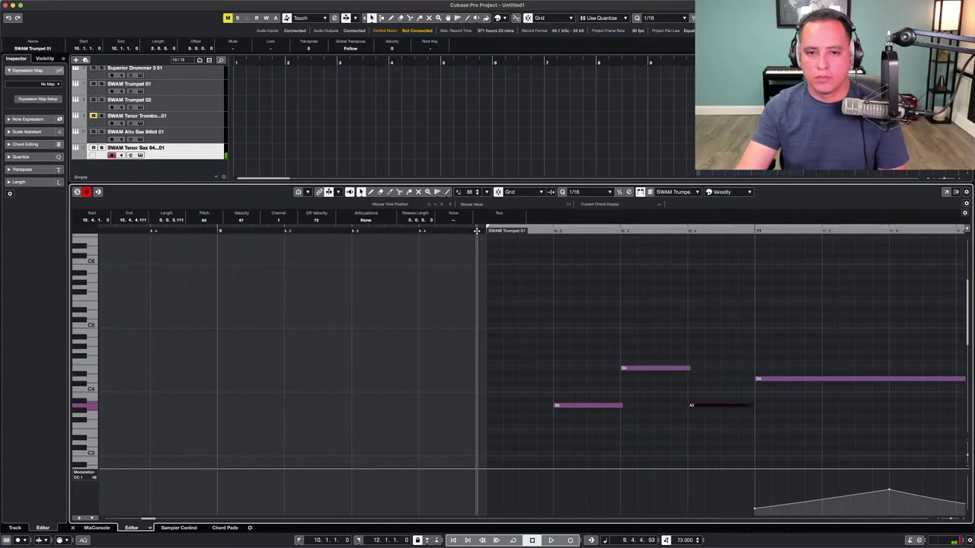
{"action": "key", "text": "space"}
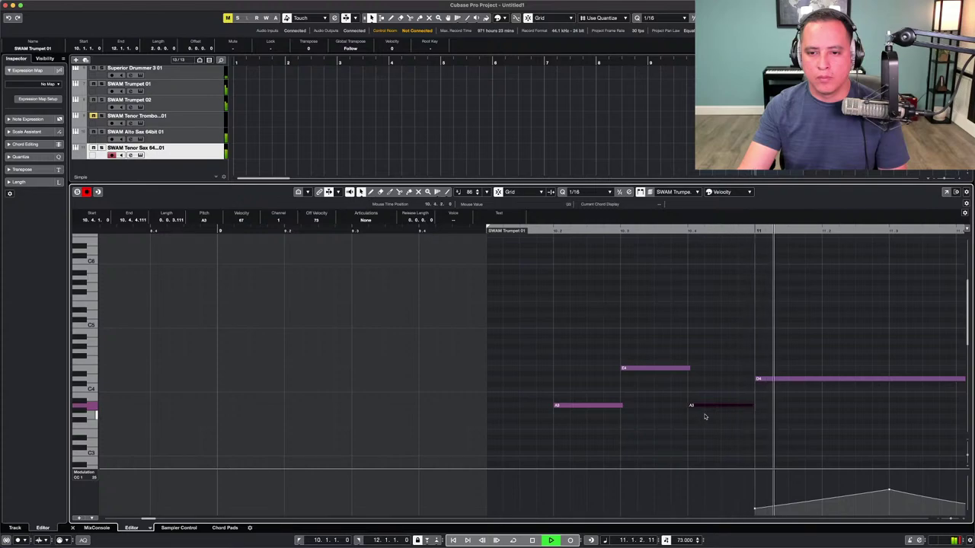
{"action": "key", "text": "space"}
Move the third tenor sax note to C4 and play the phrase into the long last note.
{"action": "left_click_drag", "start_coordinate": [724, 407], "coordinate": [725, 389]}
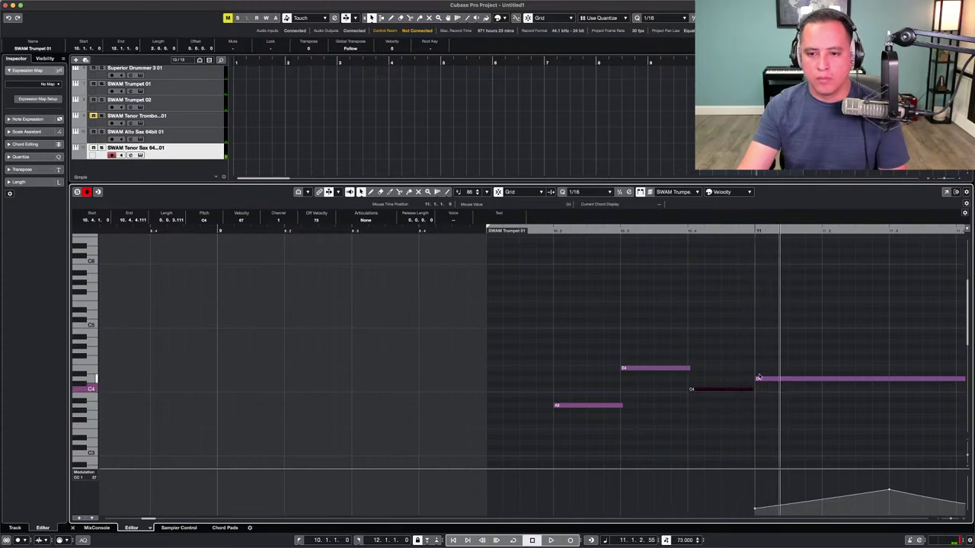
{"action": "left_click", "coordinate": [491, 232]}
{"action": "key", "text": "space"}
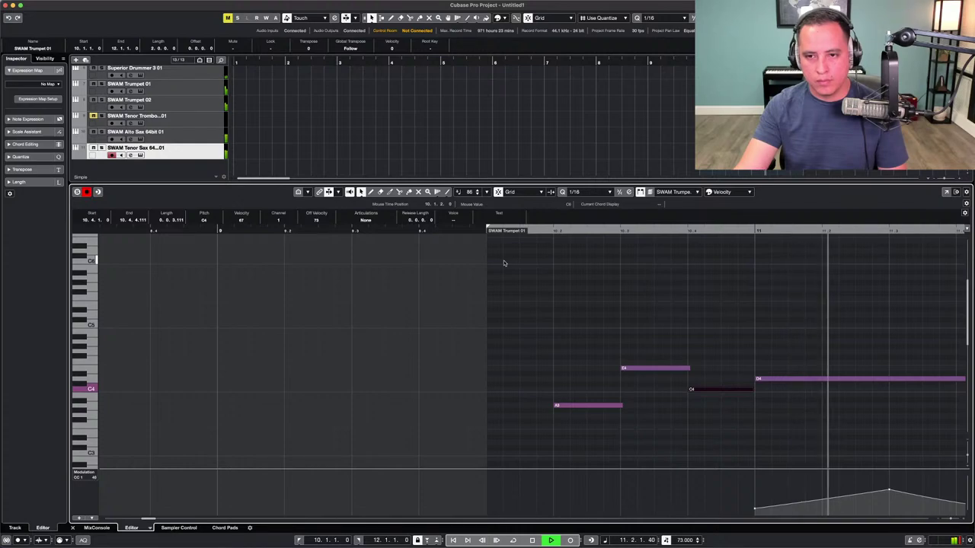
{"action": "key", "text": "space"}
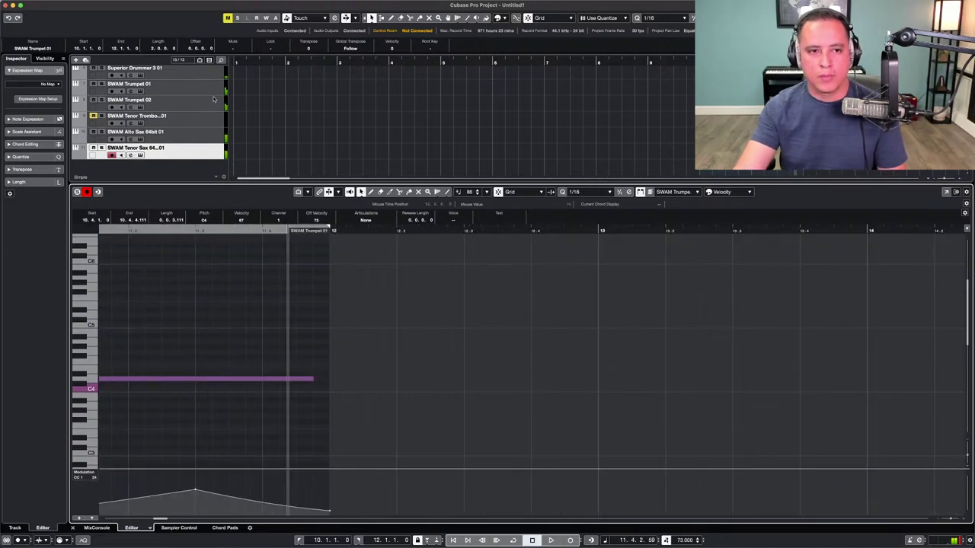
Pan the alto sax and tenor sax tracks to the right, play the arrangement and close the note editor.
{"action": "left_click", "coordinate": [200, 136]}
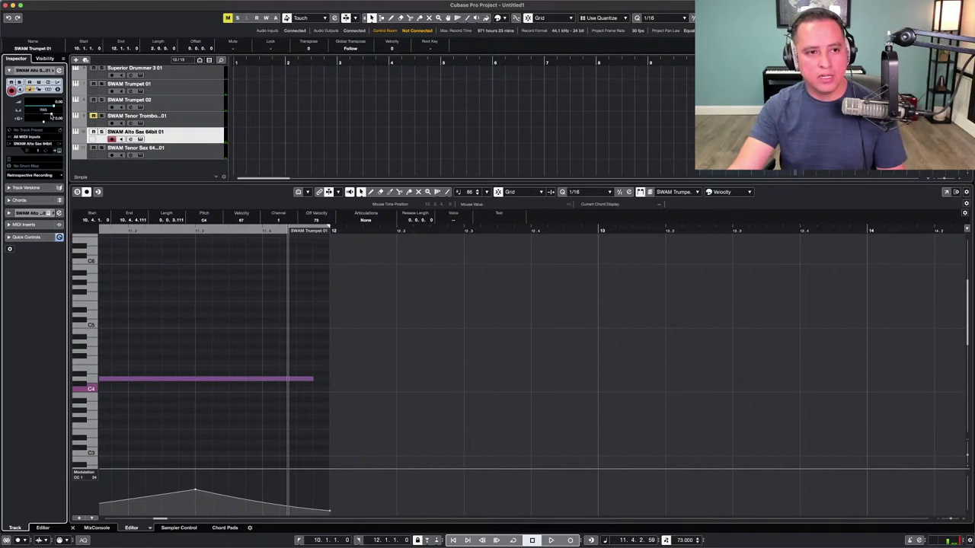
{"action": "left_click", "coordinate": [188, 150]}
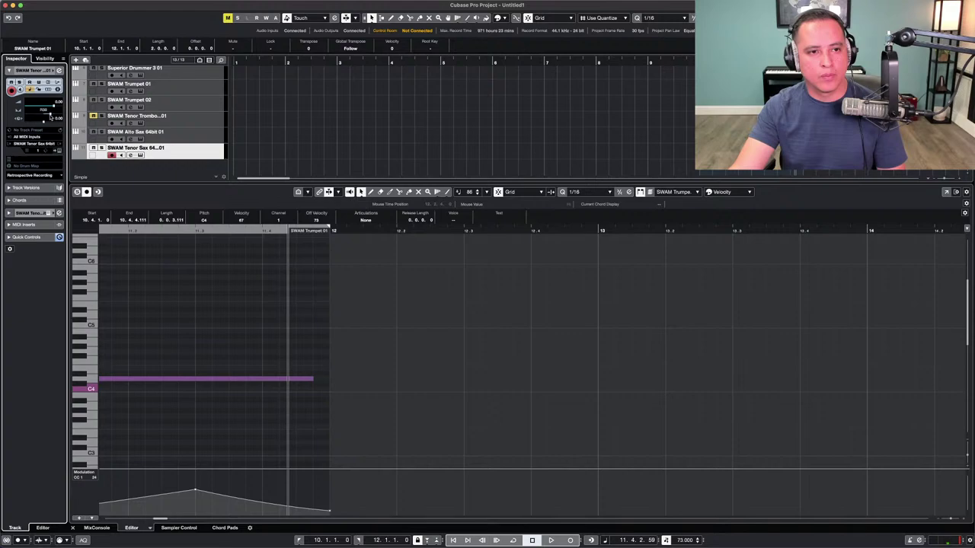
{"action": "left_click", "coordinate": [694, 61]}
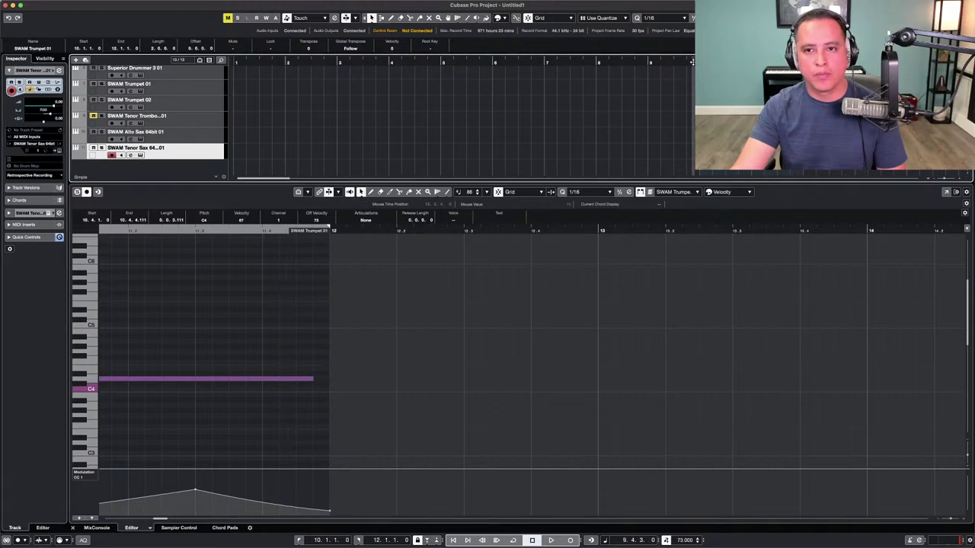
{"action": "key", "text": "space"}
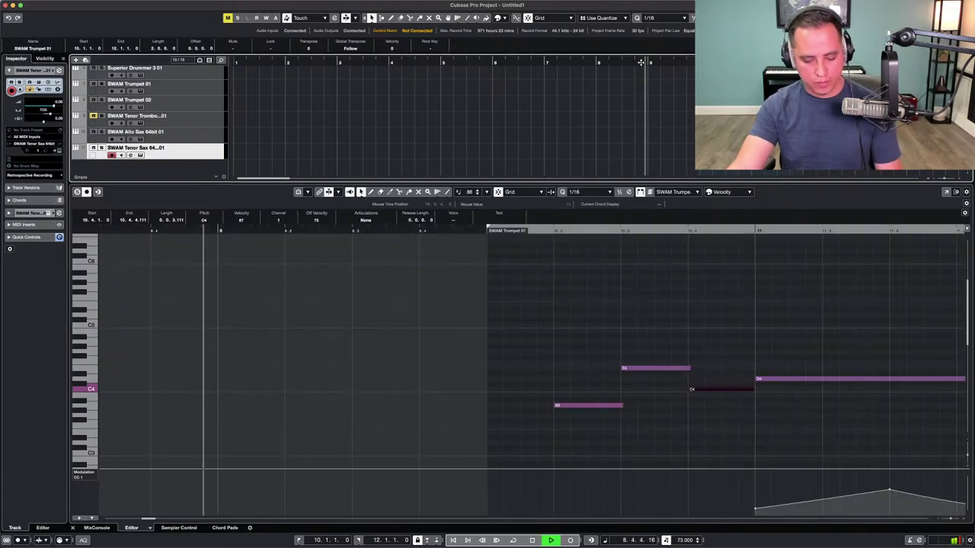
{"action": "key", "text": "Return"}
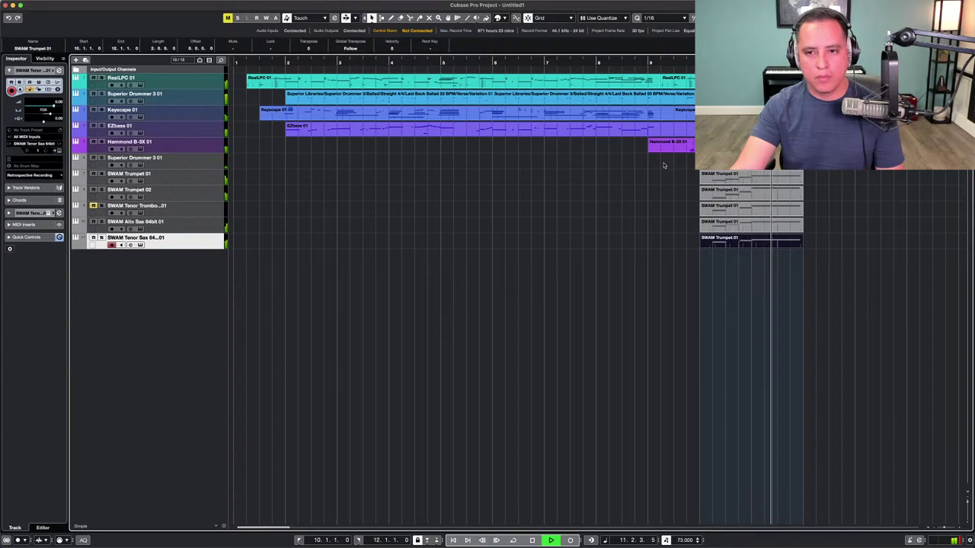
Unmute the tenor trombone and play the full five-part horn section with the arrangement from just before bar 10.
{"action": "key", "text": "space"}
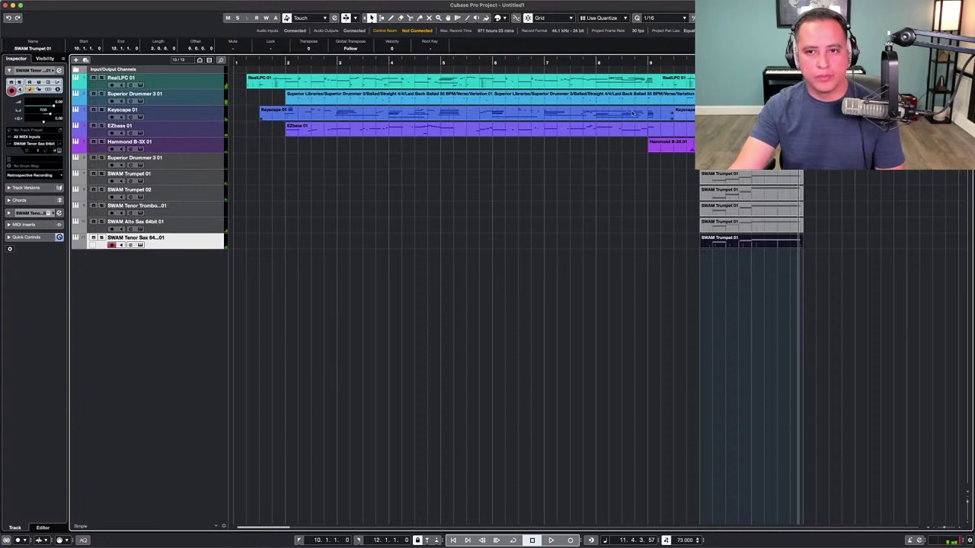
{"action": "left_click", "coordinate": [689, 62]}
{"action": "key", "text": "space"}
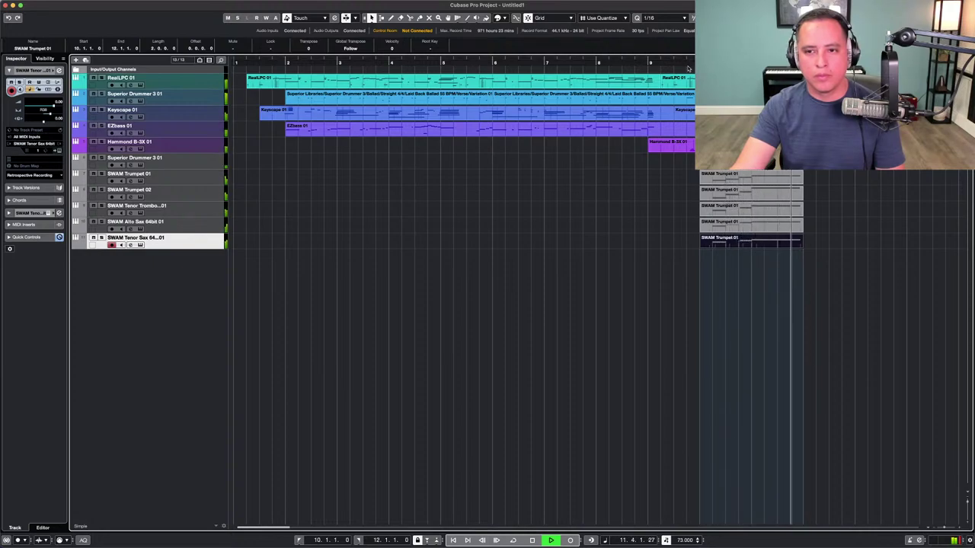
{"action": "key", "text": "space"}
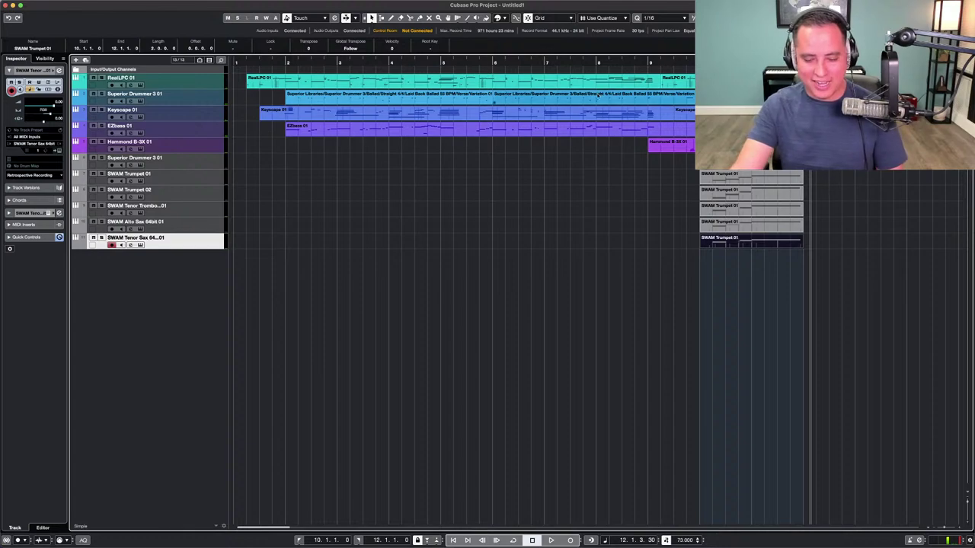
Mute all five SWAM horn tracks.
{"action": "scroll", "coordinate": [600, 171], "scroll_direction": "right", "scroll_amount": 2}
{"action": "scroll", "coordinate": [600, 171], "scroll_direction": "right", "scroll_amount": 10}
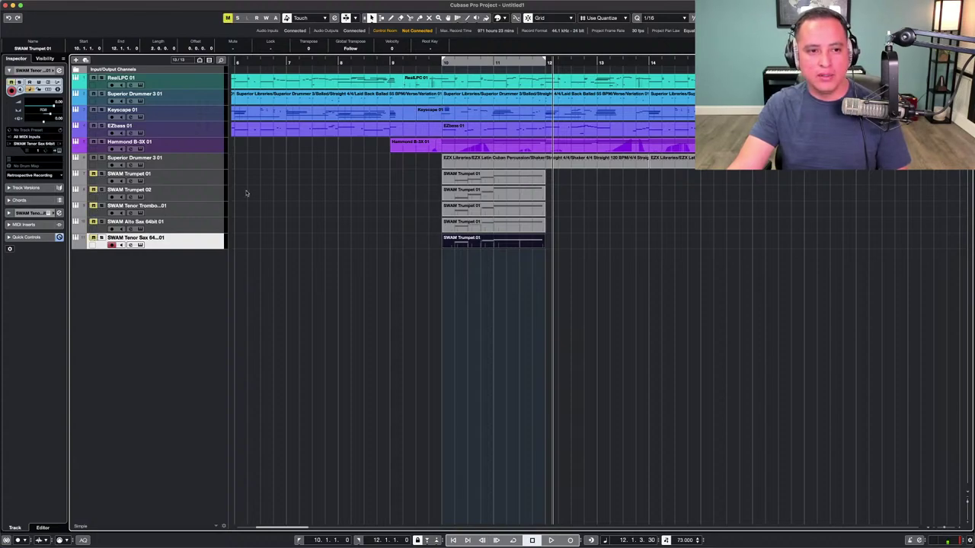
Play the arrangement with the horn tracks muted from just before bar 10 to the end of bar 16.
{"action": "left_click", "coordinate": [428, 64]}
{"action": "key", "text": "space"}
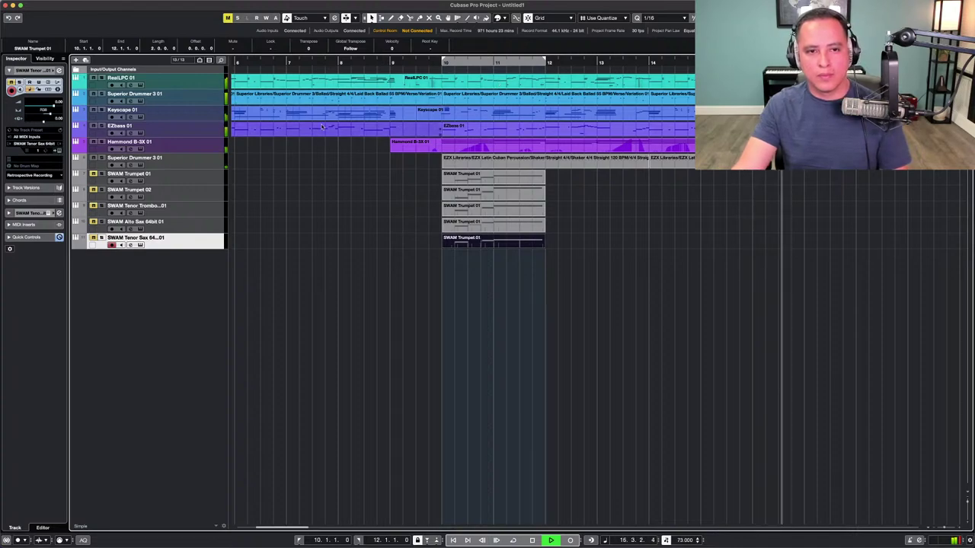
{"action": "key", "text": "space"}
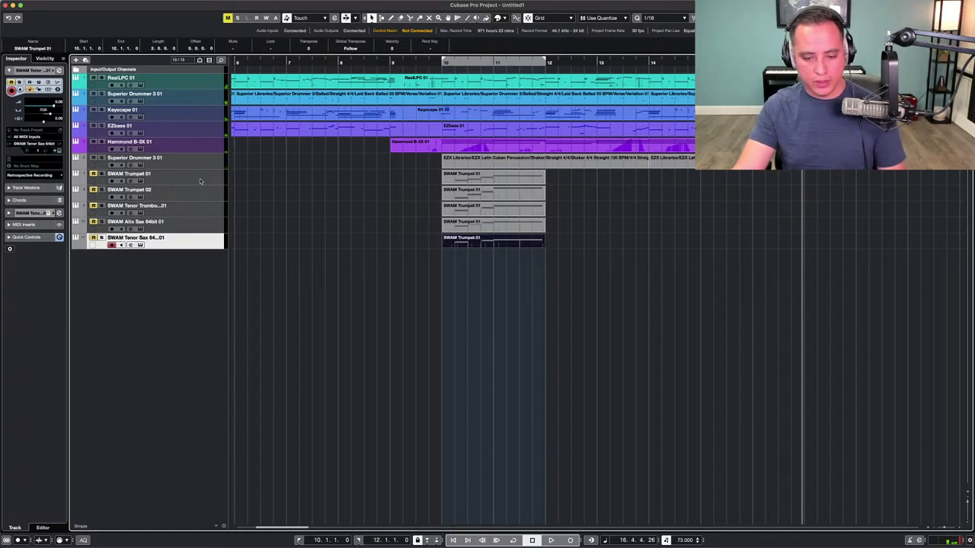
Add one Spectrasonics Keyscape instrument track, then close its instrument window and the Add Track dialog.
{"action": "key", "text": "super+t"}
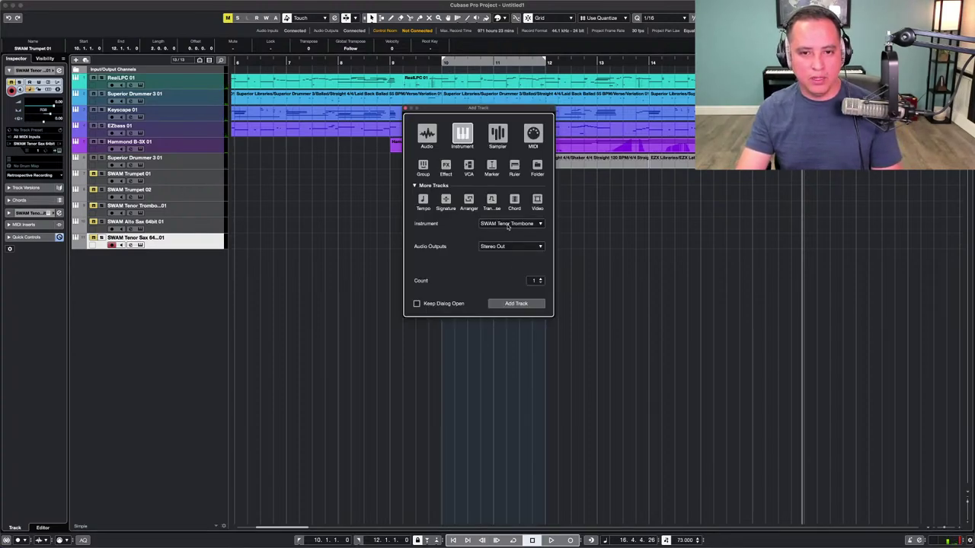
{"action": "left_click", "coordinate": [508, 224]}
{"action": "left_click", "coordinate": [469, 234]}
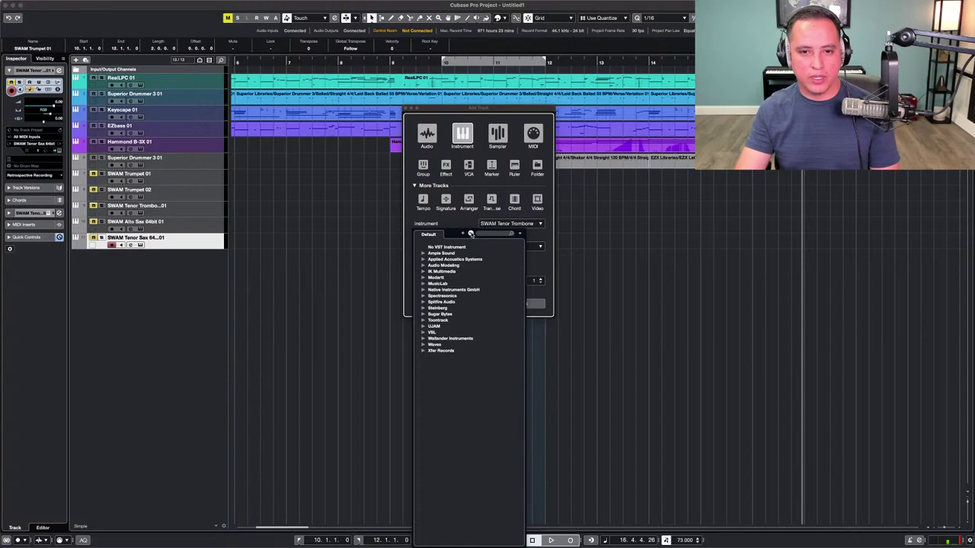
{"action": "left_click", "coordinate": [447, 295]}
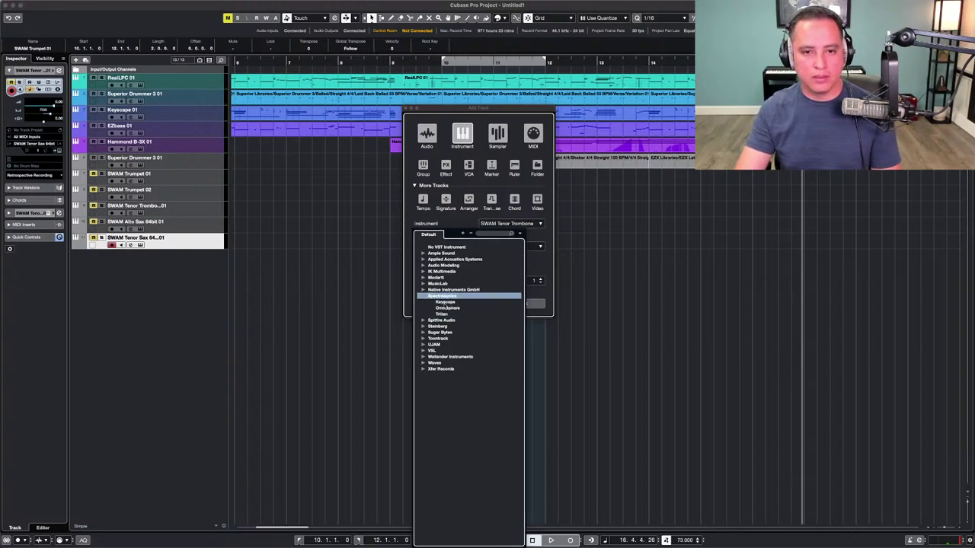
{"action": "left_click", "coordinate": [461, 303]}
{"action": "left_click", "coordinate": [496, 302]}
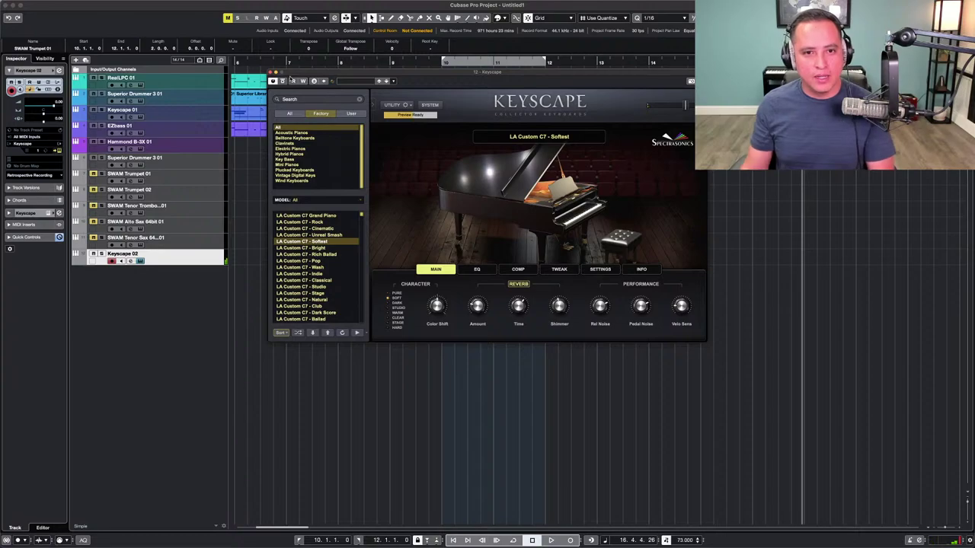
{"action": "key", "text": "ctrl+t"}
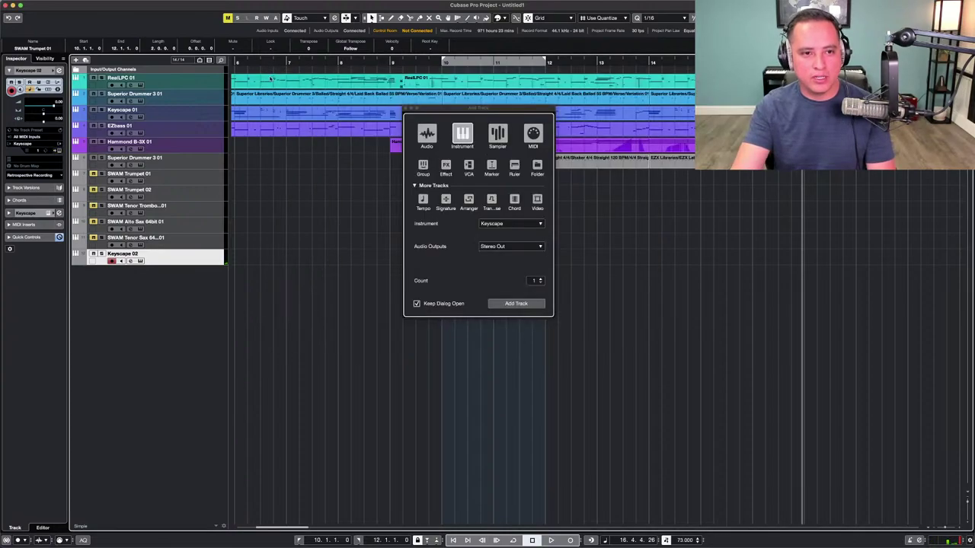
{"action": "left_click", "coordinate": [406, 109]}
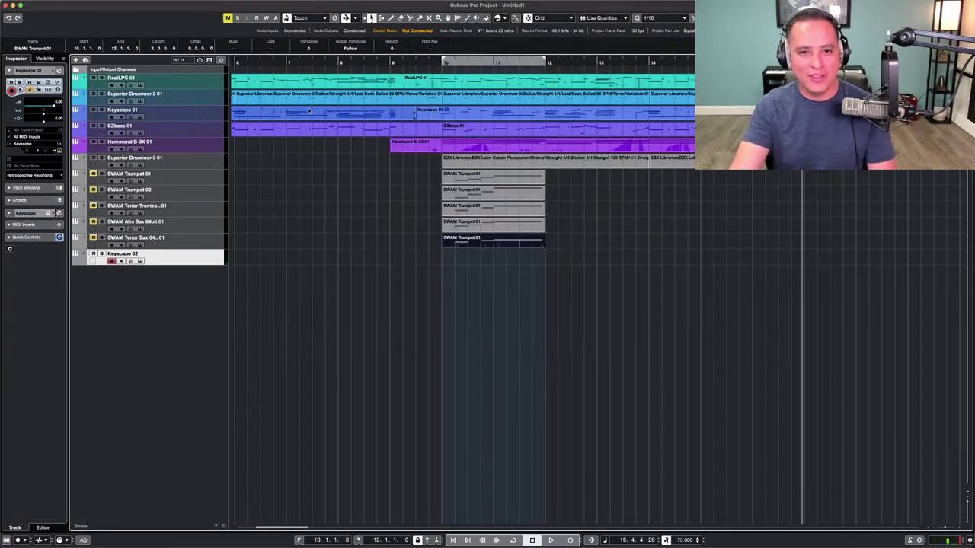
{"action": "left_click", "coordinate": [320, 170]}
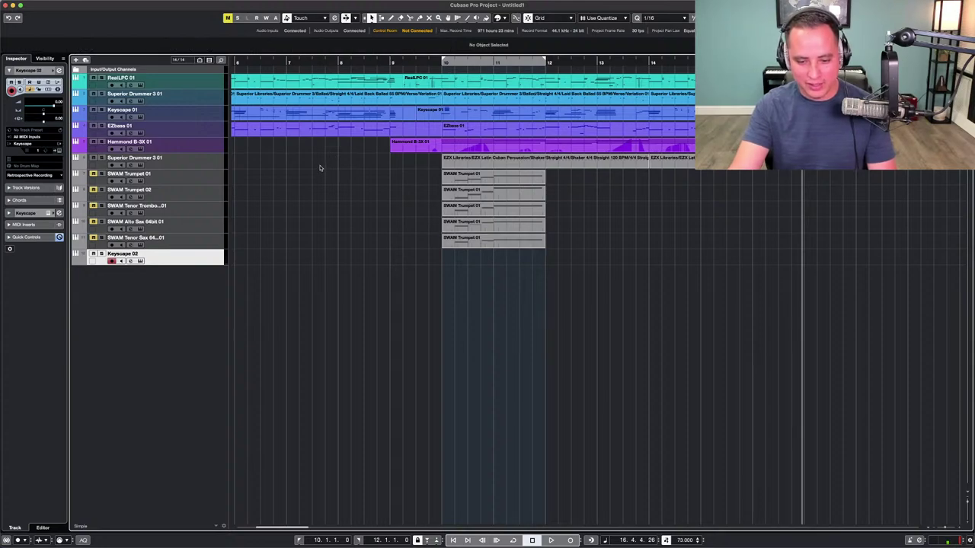
Lower the Keyscape 02 track volume to -7.58 and play the arrangement from the start into bar 17, viewing its instrument window.
{"action": "key", "text": "Home"}
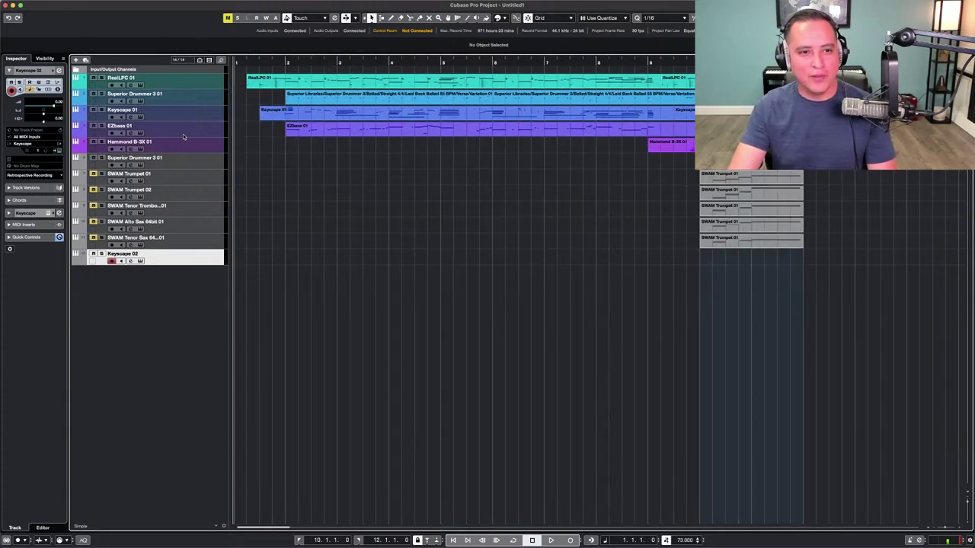
{"action": "left_click", "coordinate": [212, 161]}
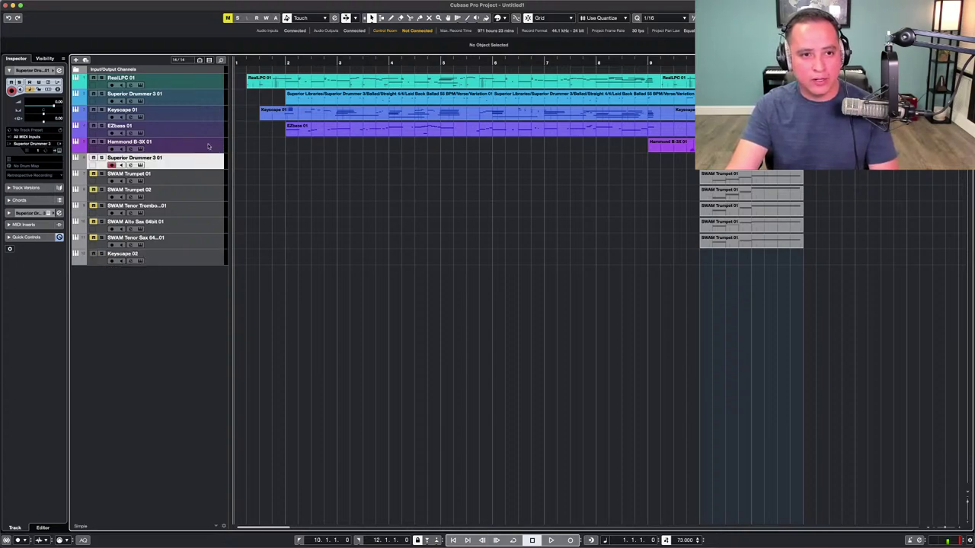
{"action": "left_click", "coordinate": [188, 257]}
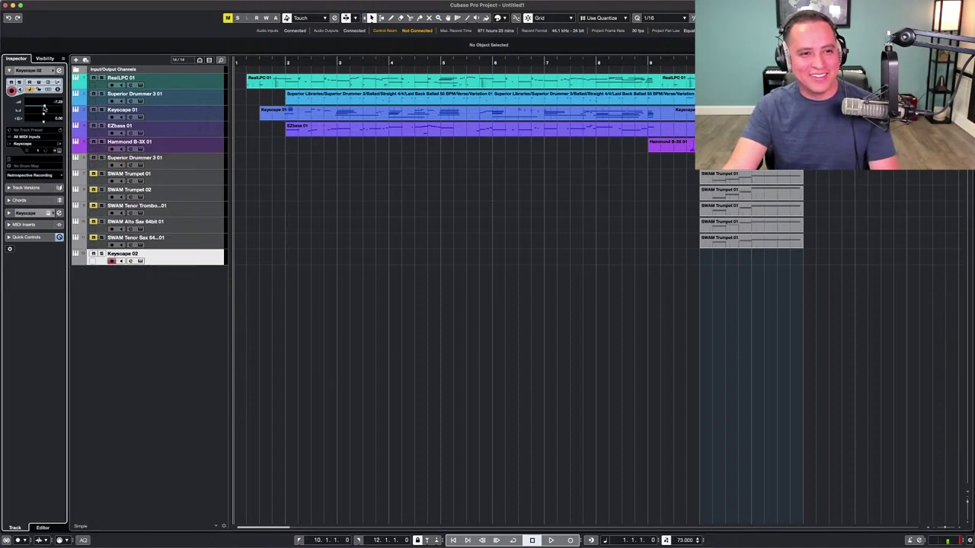
{"action": "key", "text": "space"}
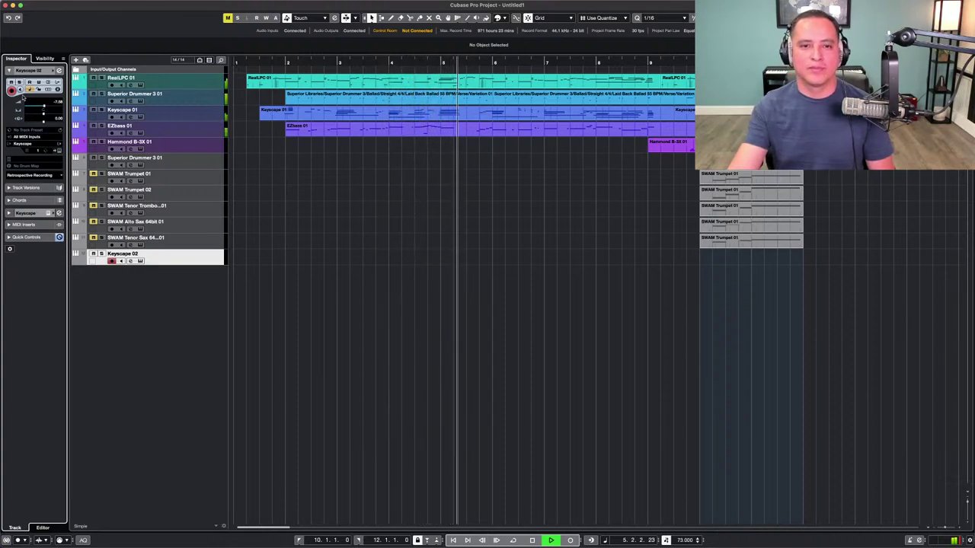
{"action": "left_click", "coordinate": [139, 261]}
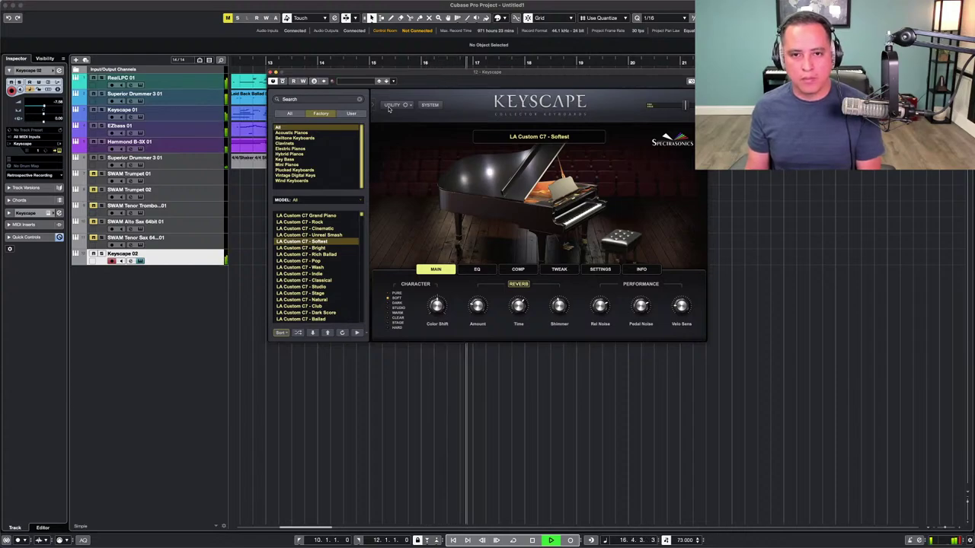
{"action": "key", "text": "space"}
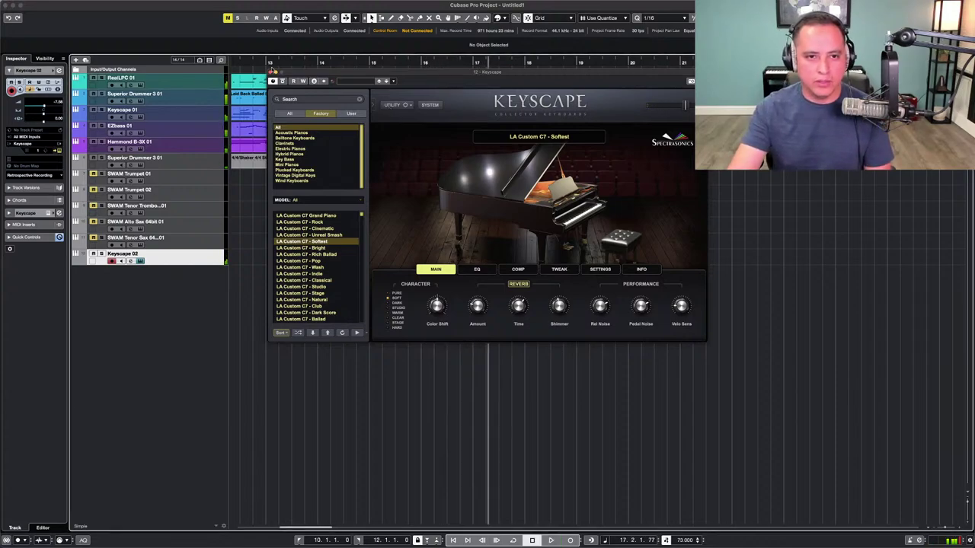
{"action": "left_click", "coordinate": [272, 71]}
Record a piano part on the Keyscape 02 track from bar 7 up to bar 18 over the arrangement.
{"action": "scroll", "coordinate": [416, 209], "scroll_direction": "left", "scroll_amount": 5}
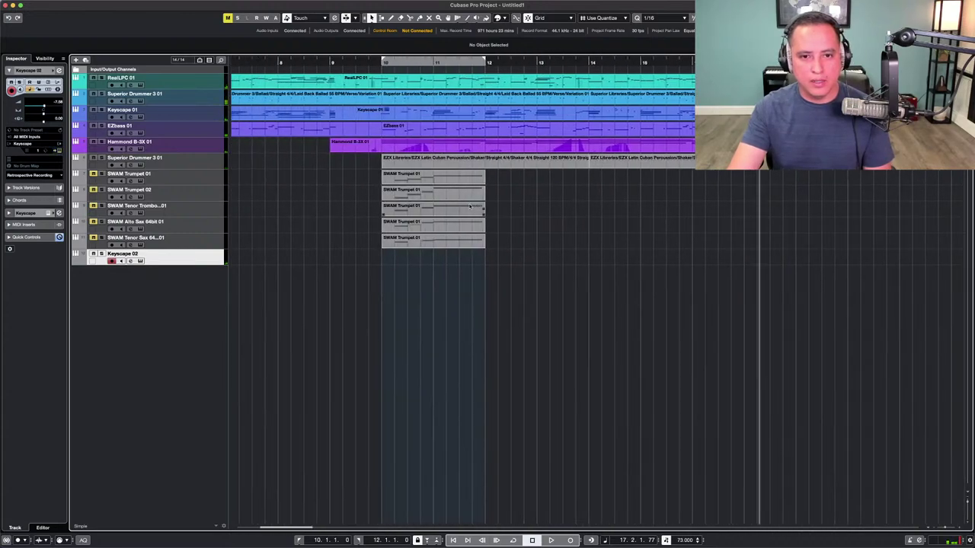
{"action": "scroll", "coordinate": [444, 167], "scroll_direction": "left", "scroll_amount": 3}
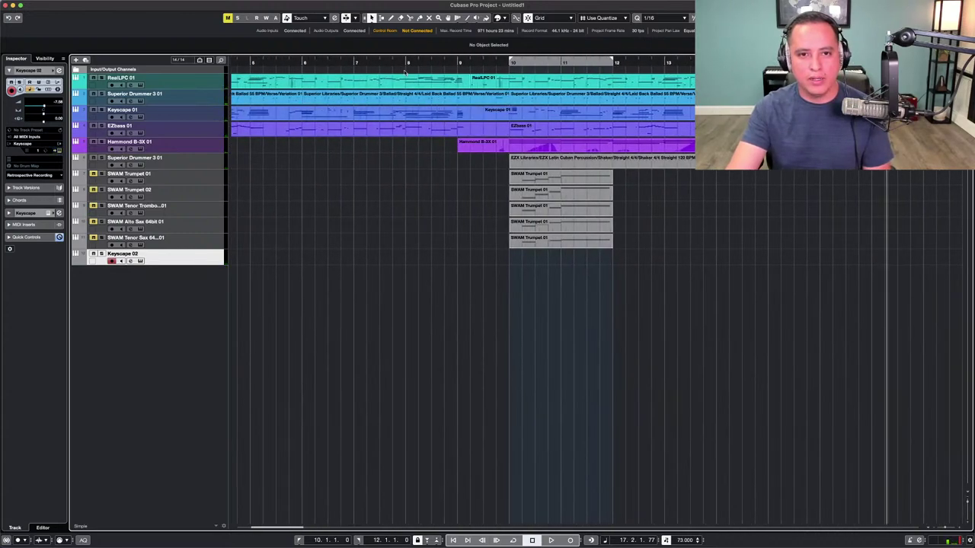
{"action": "left_click", "coordinate": [395, 63]}
{"action": "left_click", "coordinate": [395, 63]}
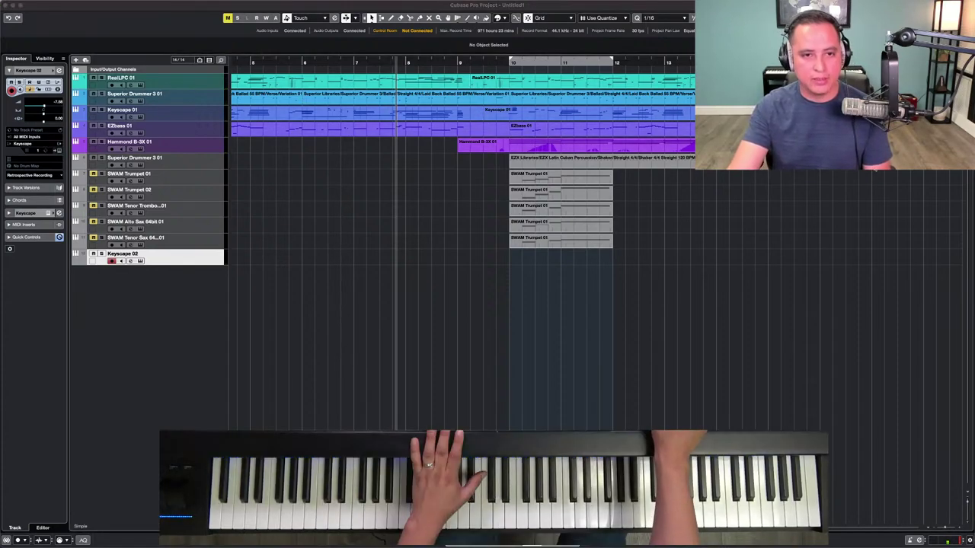
{"action": "left_click", "coordinate": [172, 260]}
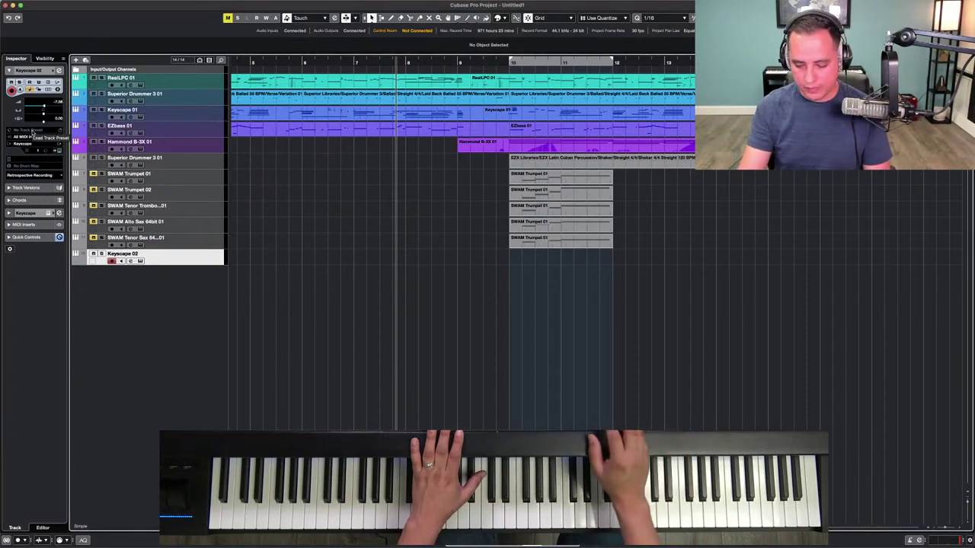
{"action": "key", "text": "KP_0"}
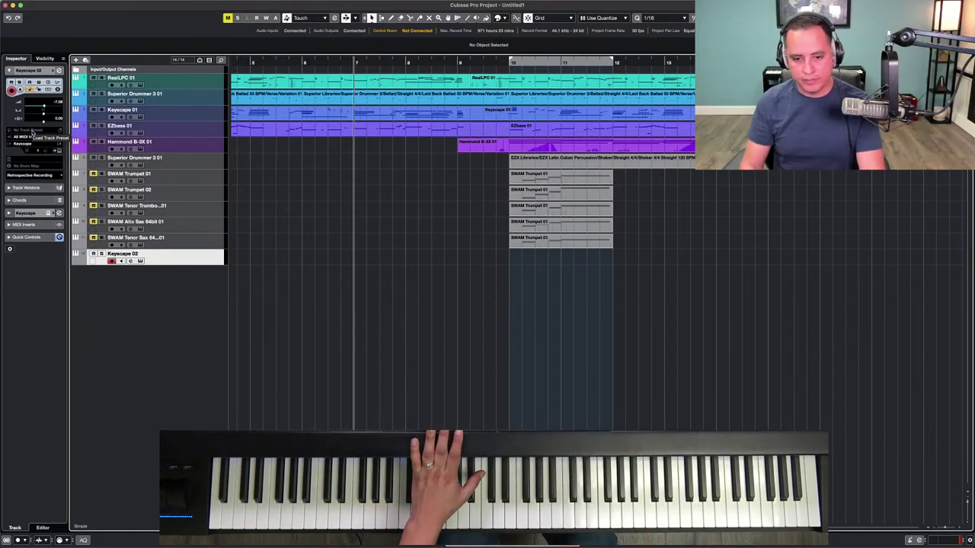
{"action": "key", "text": "KP_Multiply"}
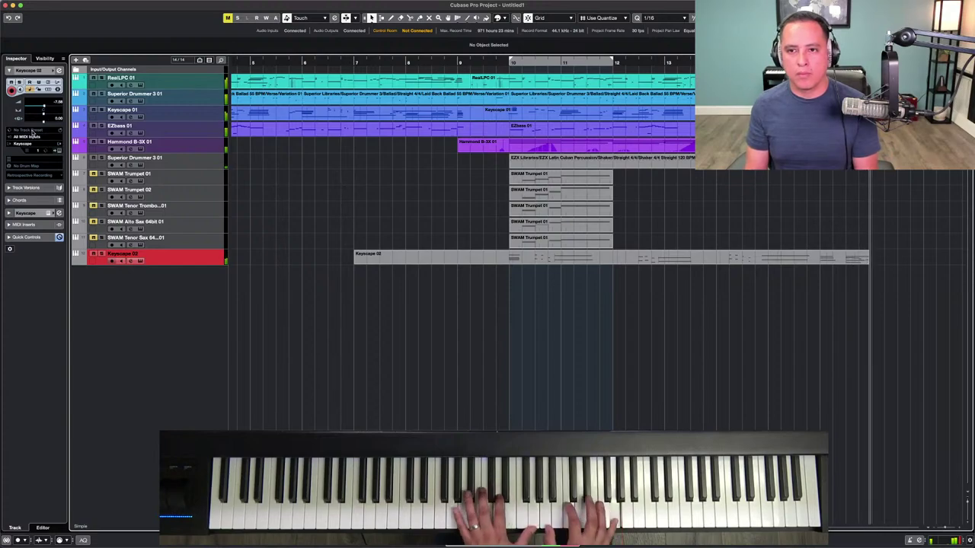
{"action": "key", "text": "space"}
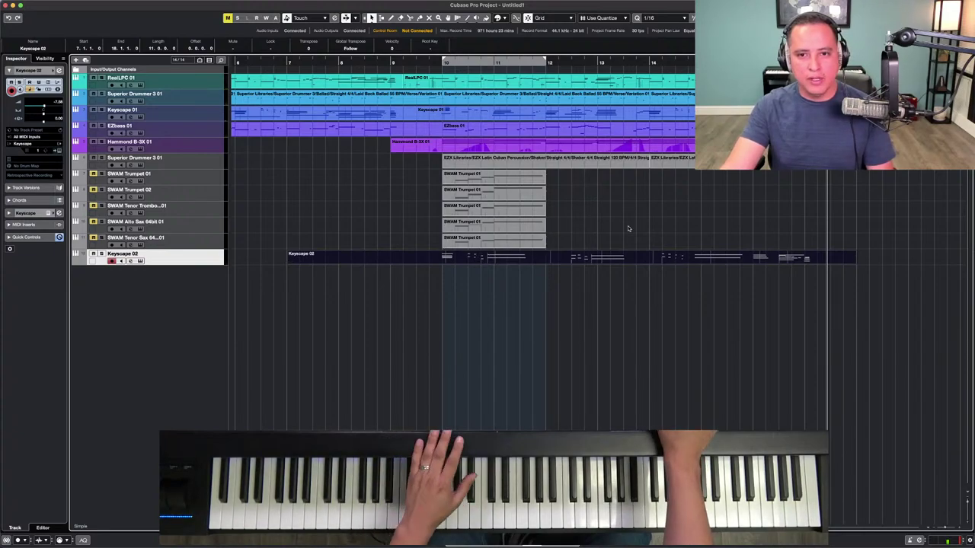
Color the Keyscape 02 track magenta and move it directly below the Hammond B-3X 01 track.
{"action": "scroll", "coordinate": [630, 229], "scroll_direction": "left", "scroll_amount": 10}
{"action": "scroll", "coordinate": [630, 231], "scroll_direction": "right", "scroll_amount": 10}
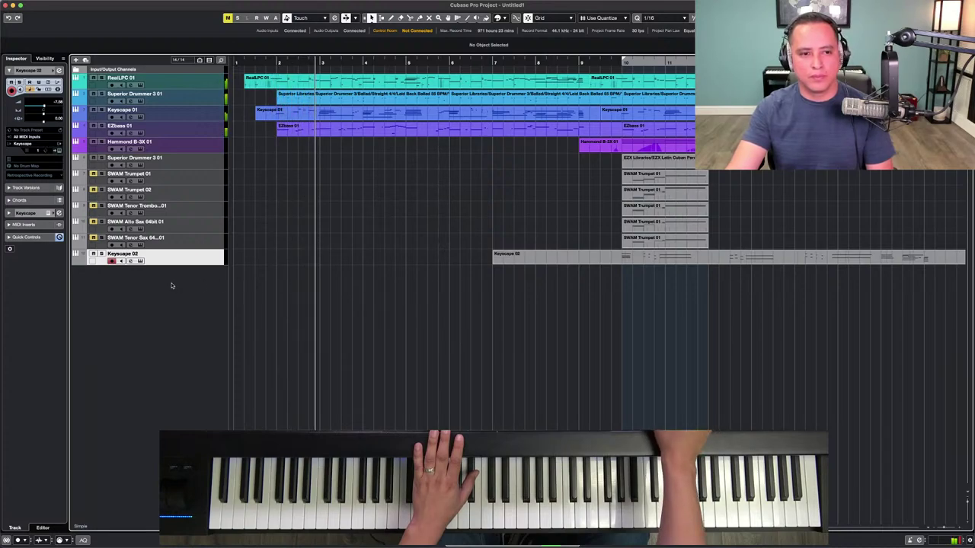
{"action": "left_click", "coordinate": [75, 259]}
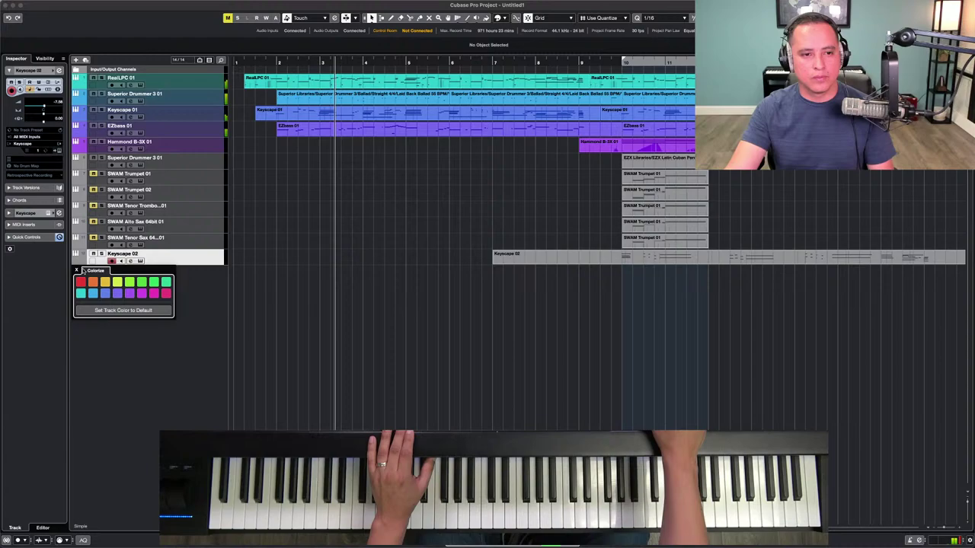
{"action": "left_click", "coordinate": [141, 293]}
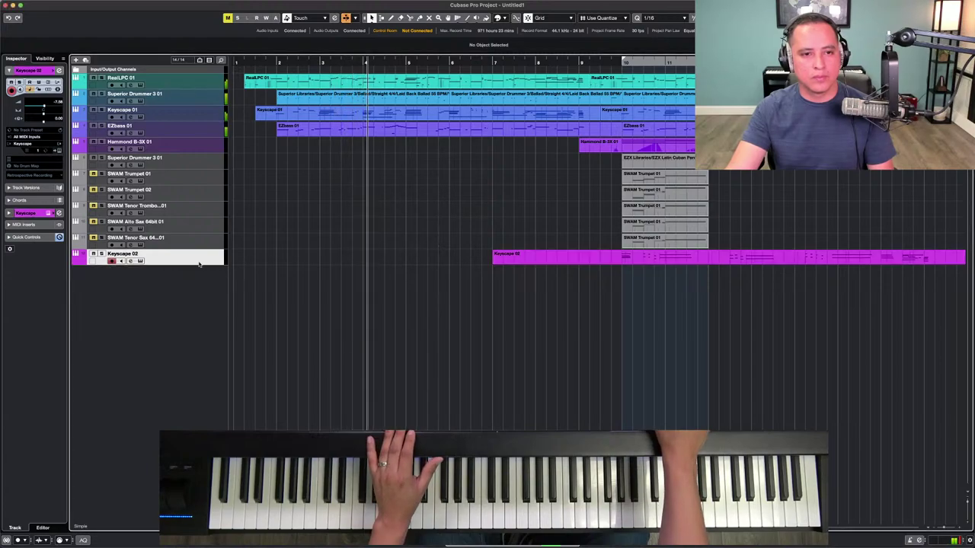
{"action": "left_click_drag", "start_coordinate": [201, 264], "coordinate": [202, 168]}
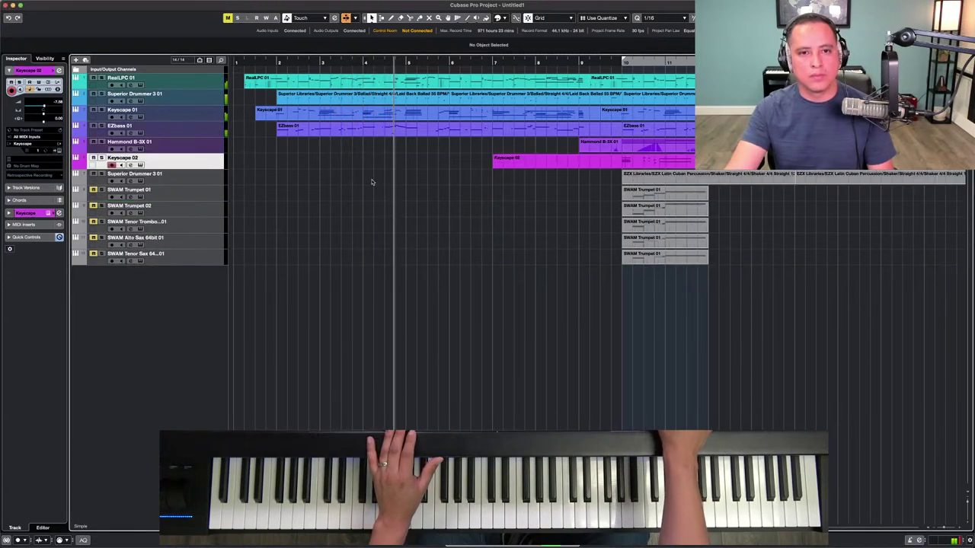